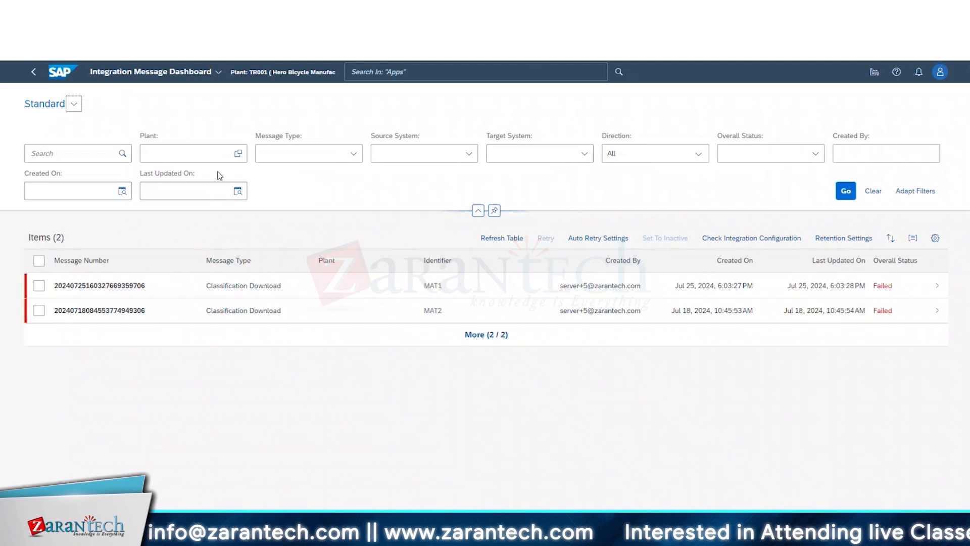
Examine the failed MAT1 classification download message, including its error detail, request payload and response payload
click(350, 280)
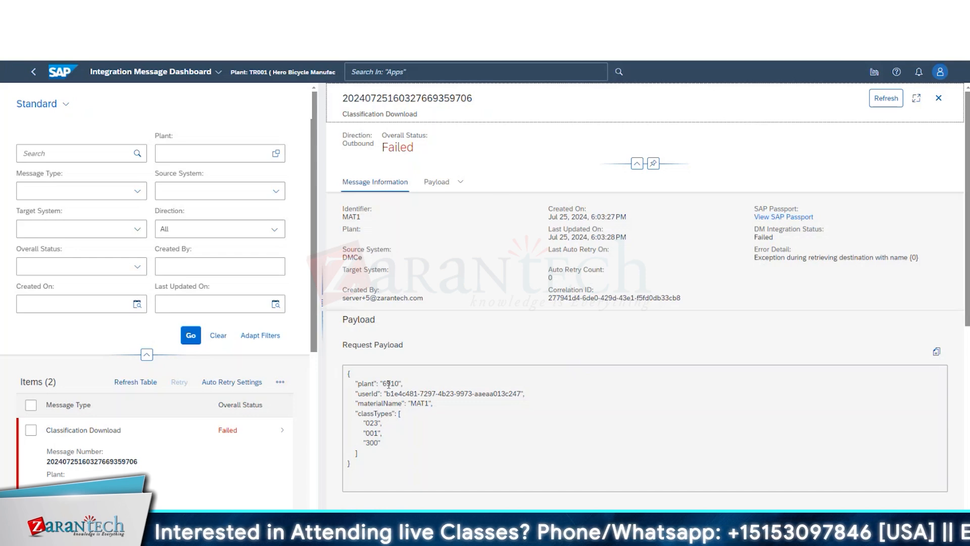
click(939, 98)
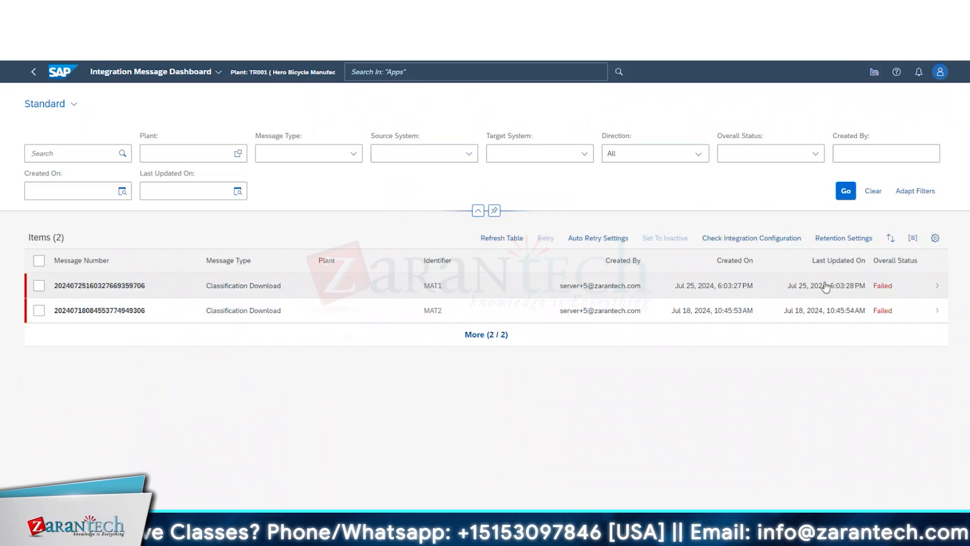
click(872, 286)
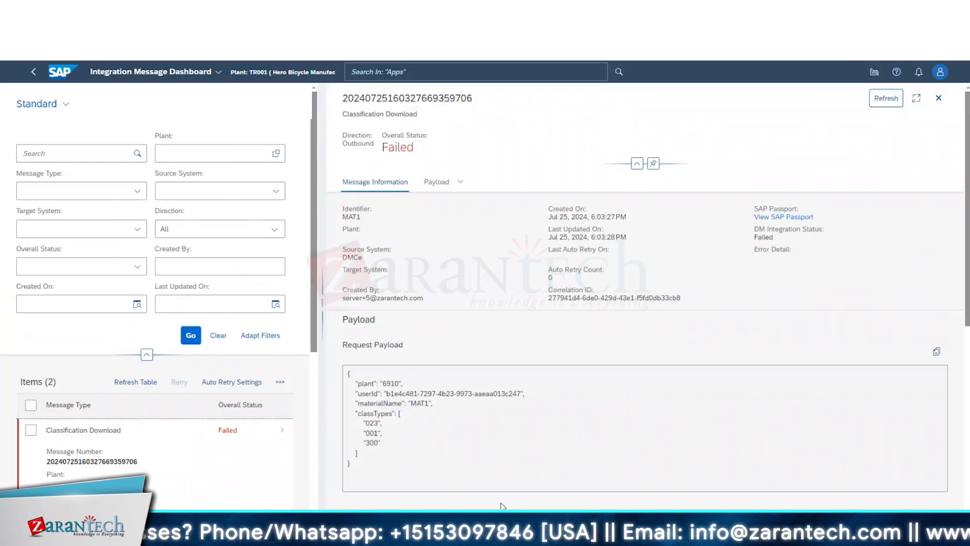
scroll(363, 443, down, 2)
scroll(362, 443, down, 3)
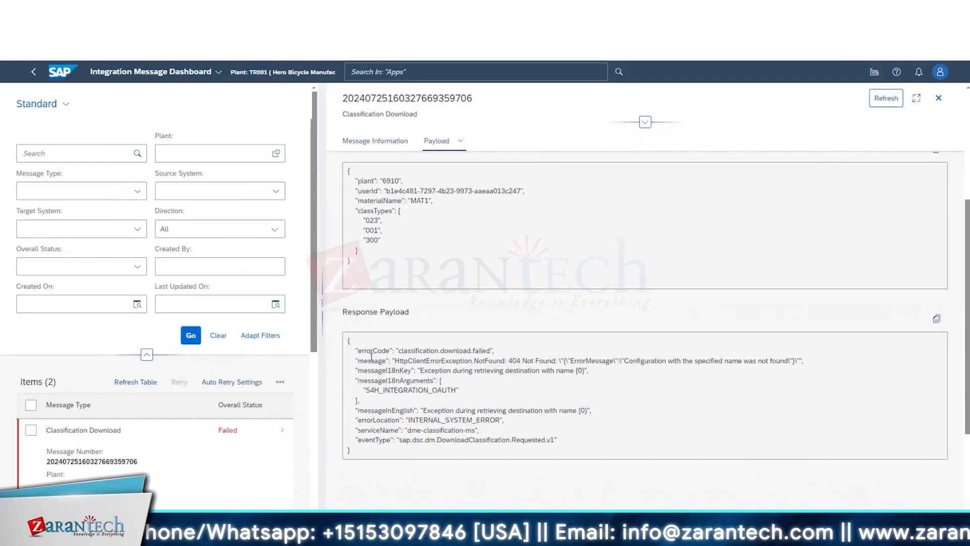
drag(371, 356, 609, 430)
click(609, 431)
scroll(501, 444, down, 3)
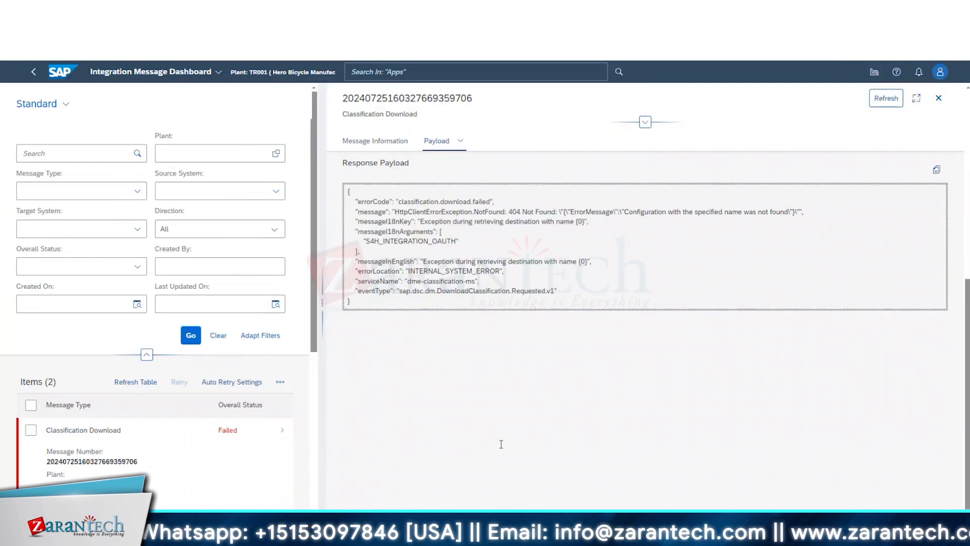
scroll(501, 445, up, 10)
click(947, 95)
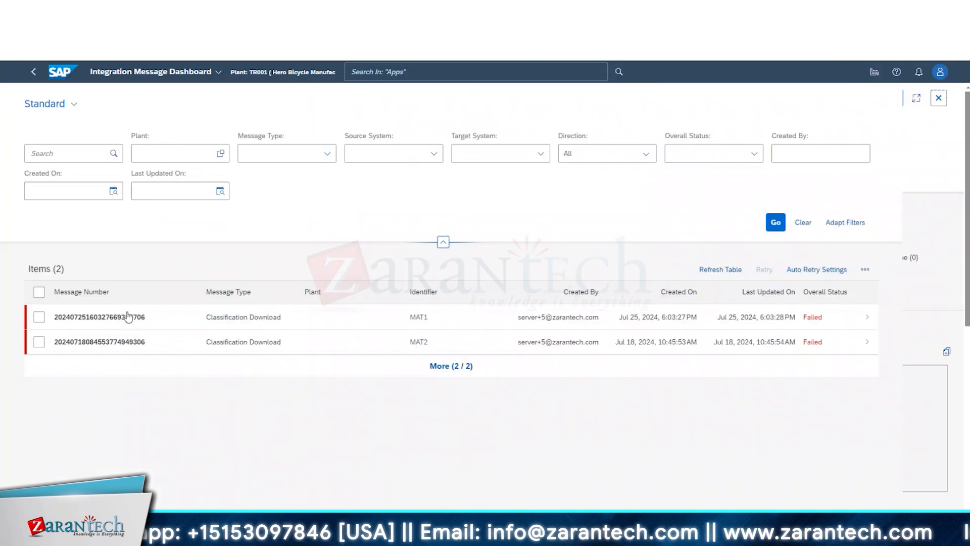
Filter the integration messages by the message type Material Download
click(358, 154)
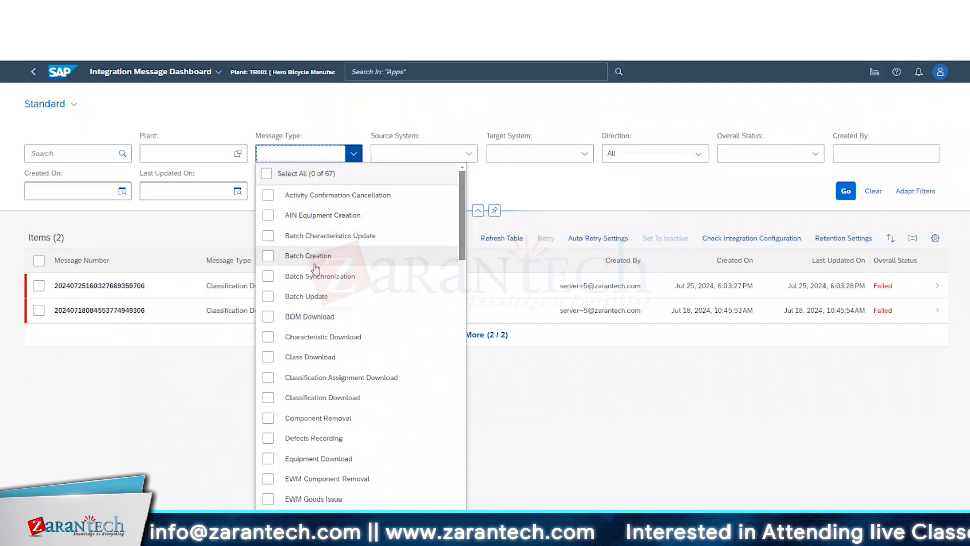
scroll(312, 314, down, 1)
scroll(333, 306, down, 15)
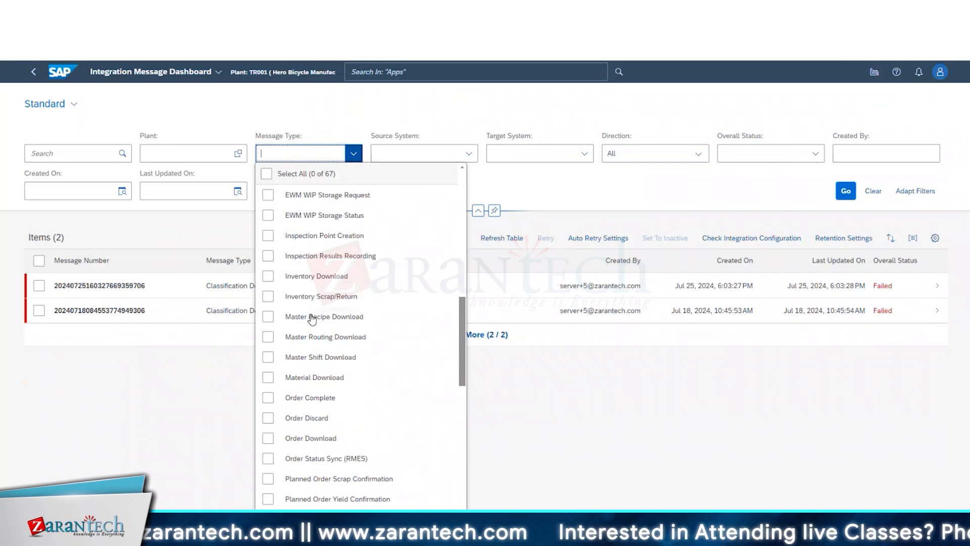
scroll(359, 298, down, 2)
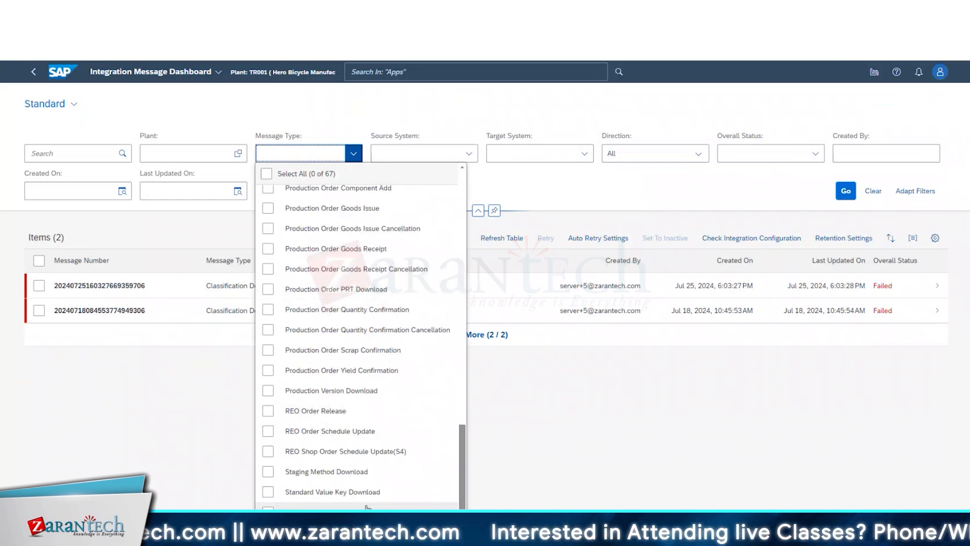
scroll(329, 481, up, 10)
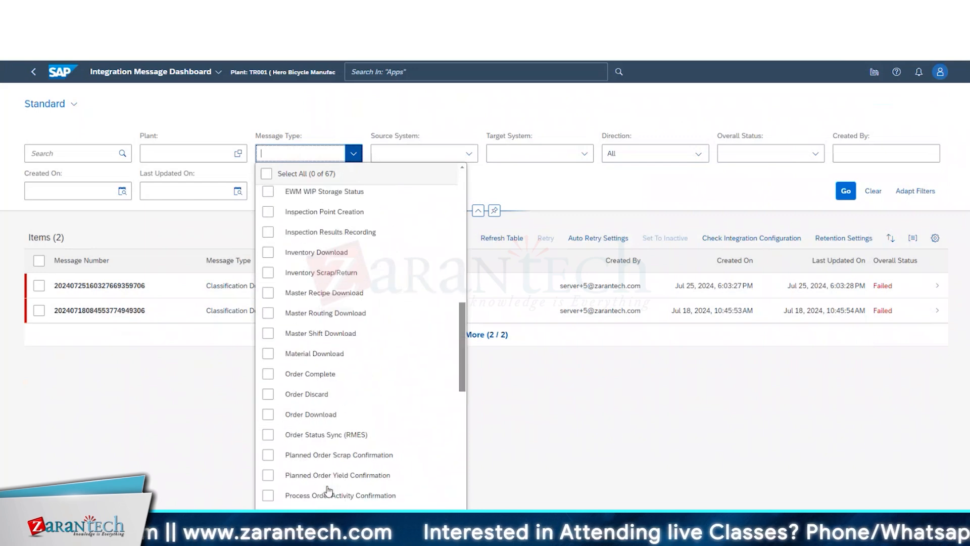
click(273, 422)
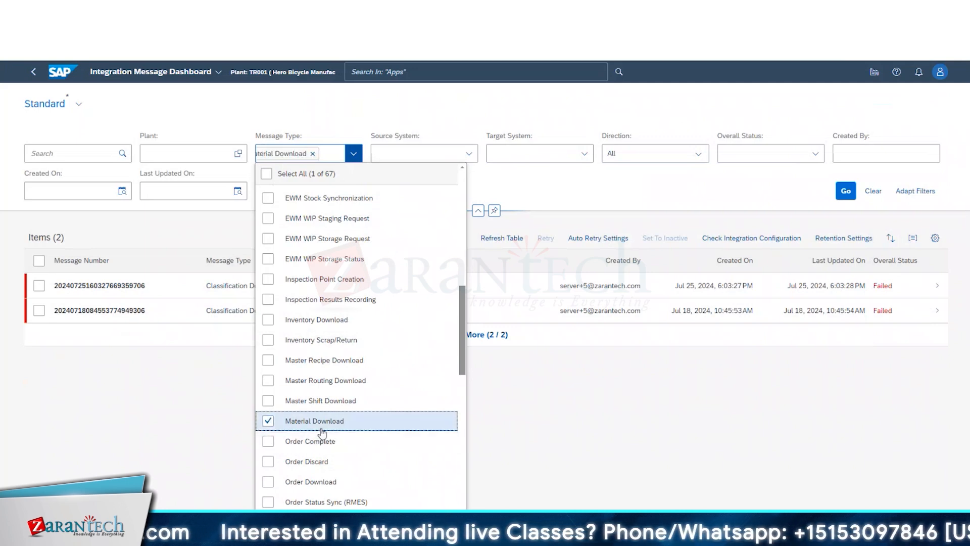
click(84, 418)
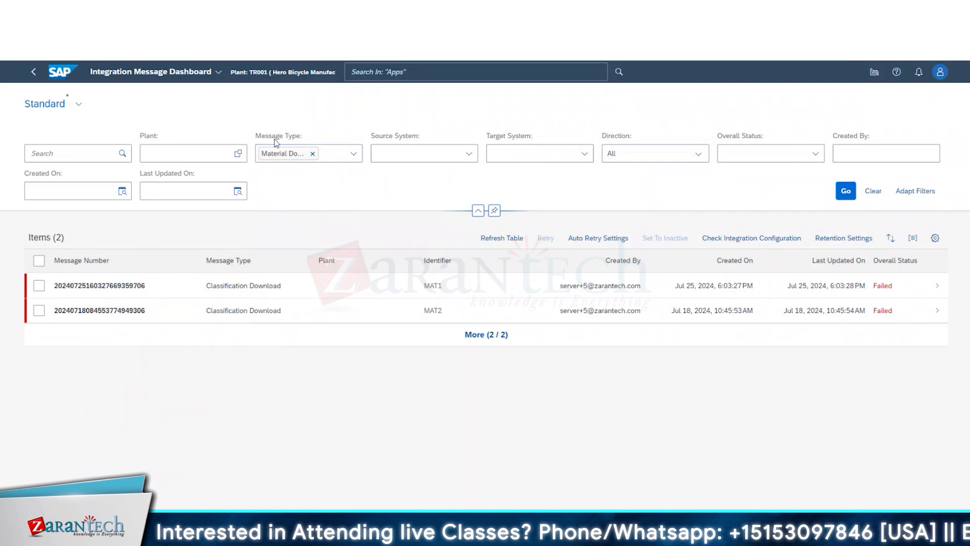
click(852, 199)
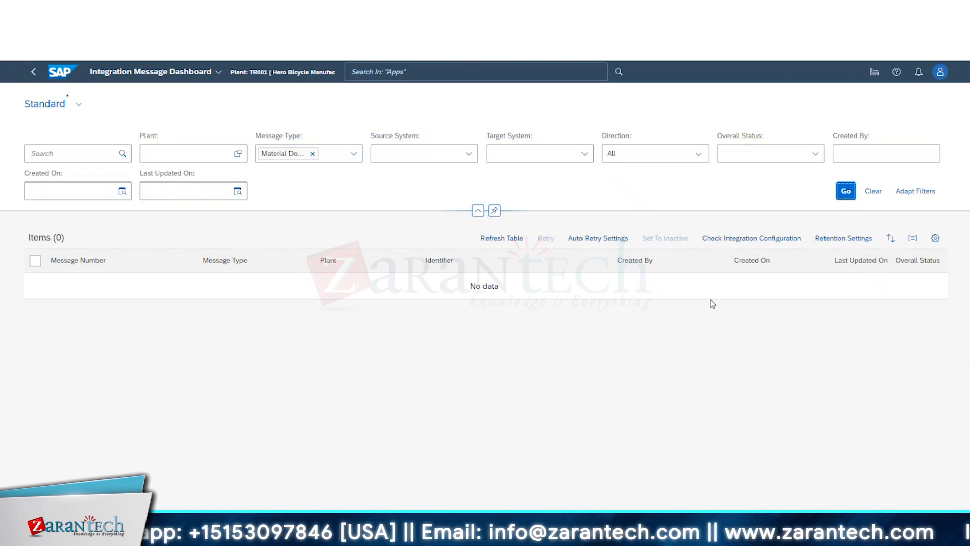
Review the message retention period and its permitted range in the retention settings without changing them
click(870, 241)
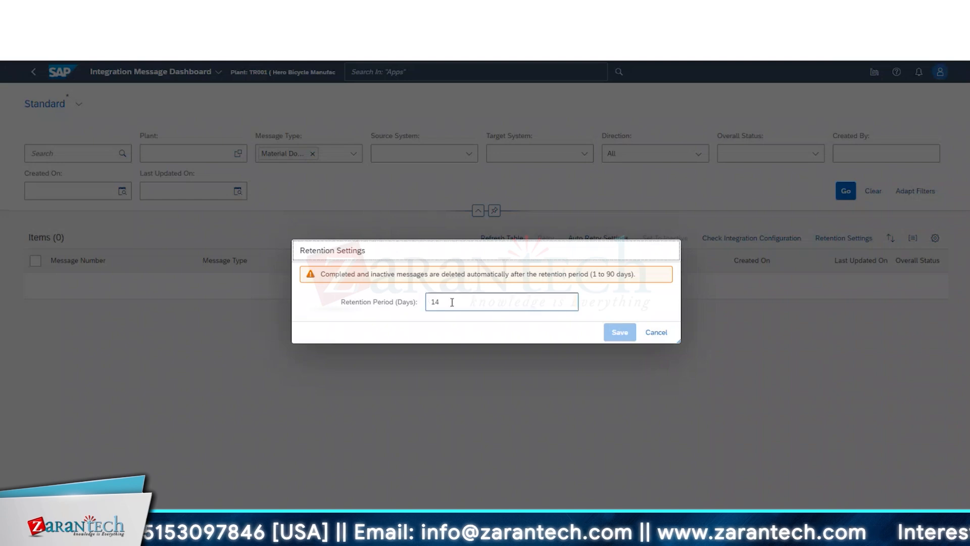
drag(451, 303, 398, 307)
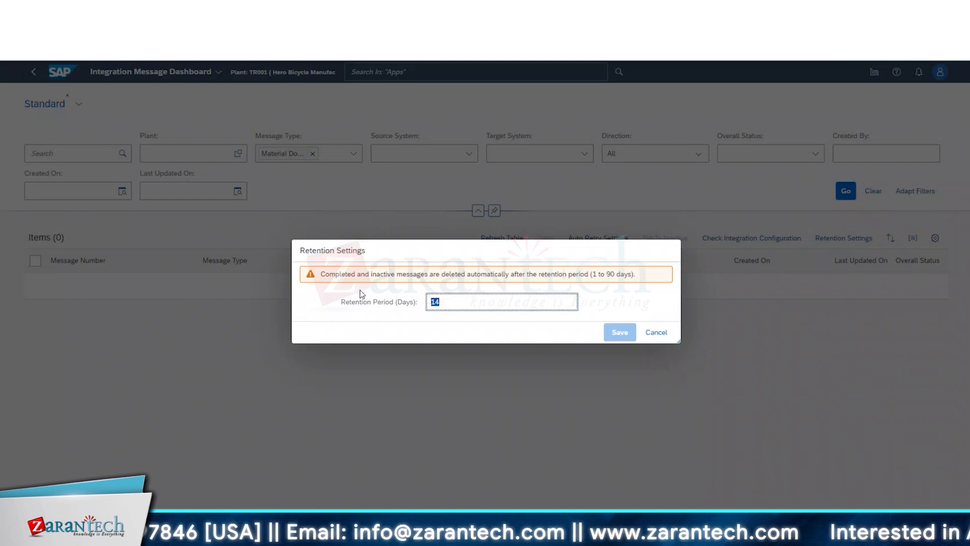
click(343, 311)
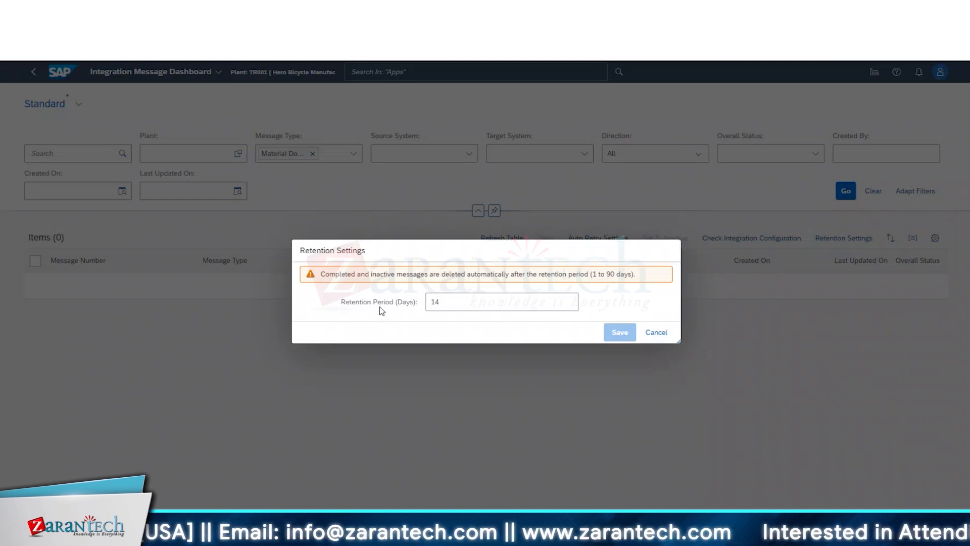
drag(415, 302, 403, 306)
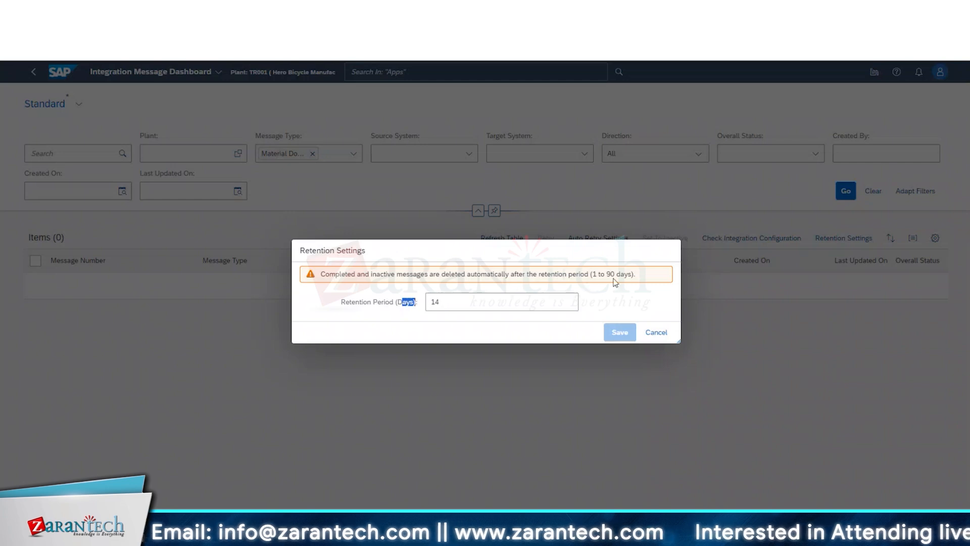
click(445, 302)
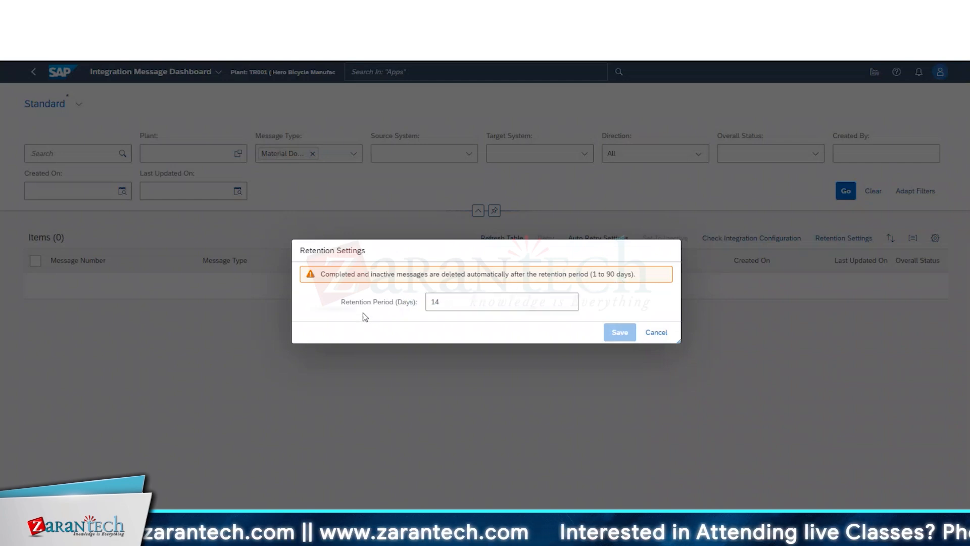
drag(372, 303, 655, 295)
drag(611, 273, 641, 275)
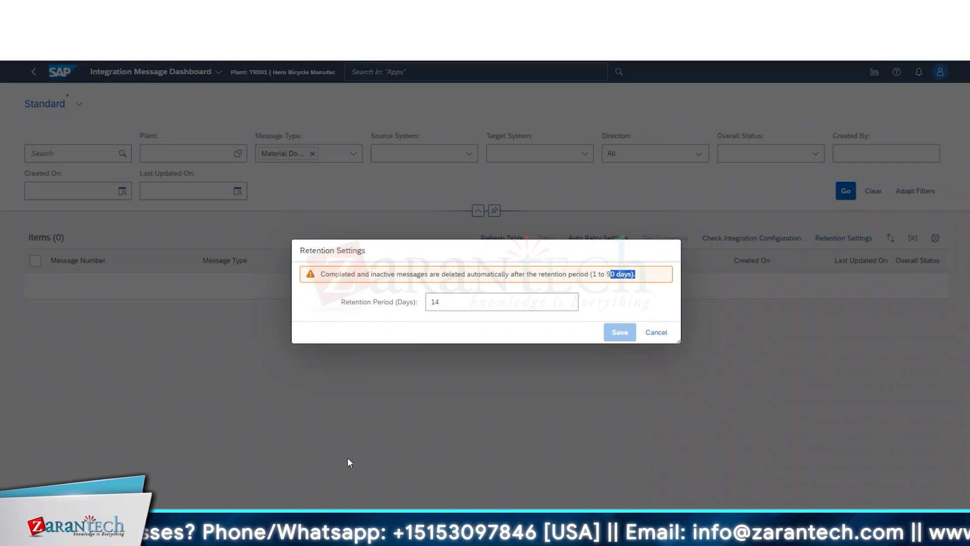
click(657, 333)
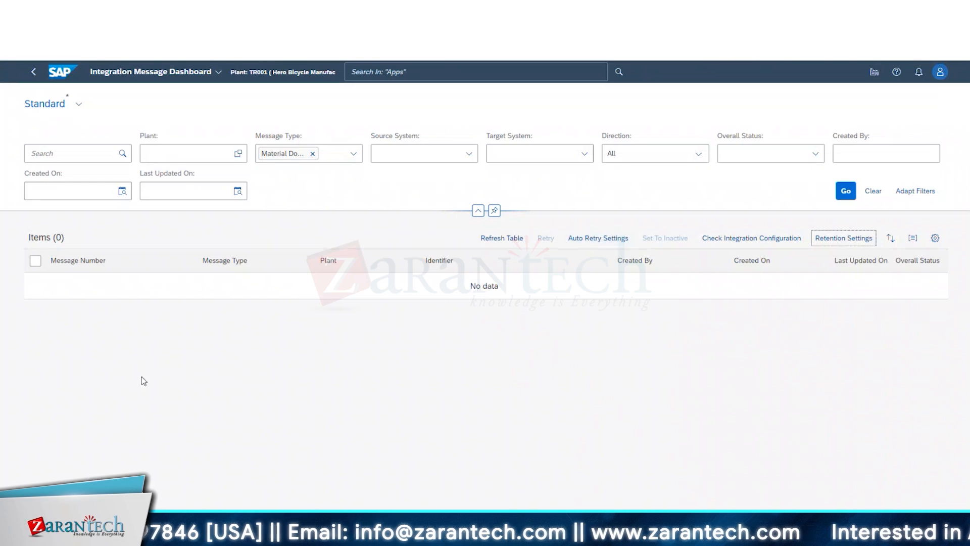
Remove the Material Download message type filter and reload the message list
click(313, 154)
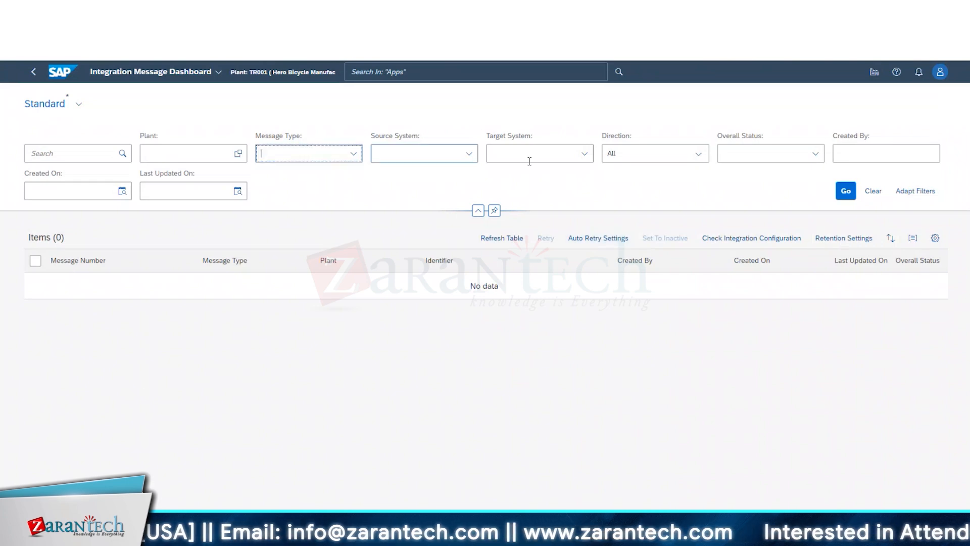
click(846, 191)
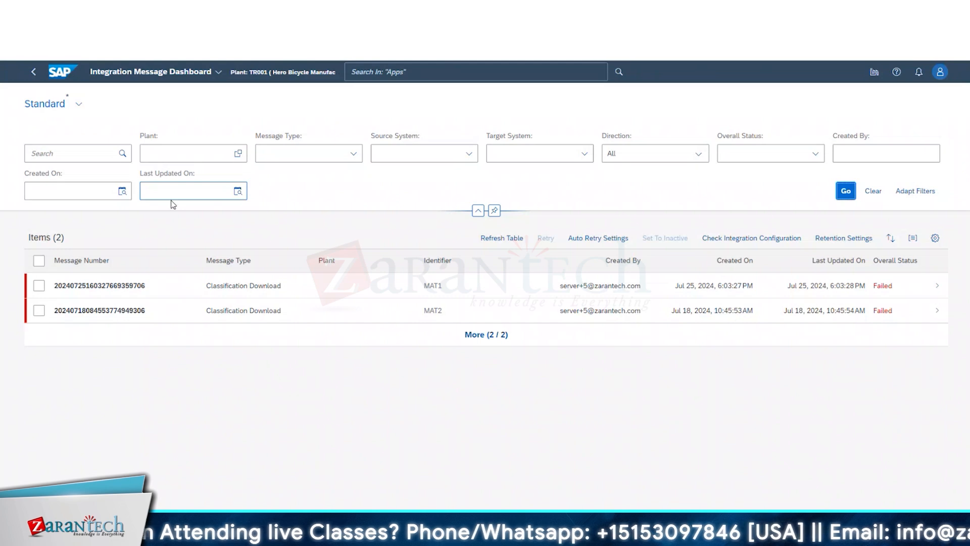
Check the Source System, Target System and Overall Status filter options and refresh the message table
click(584, 155)
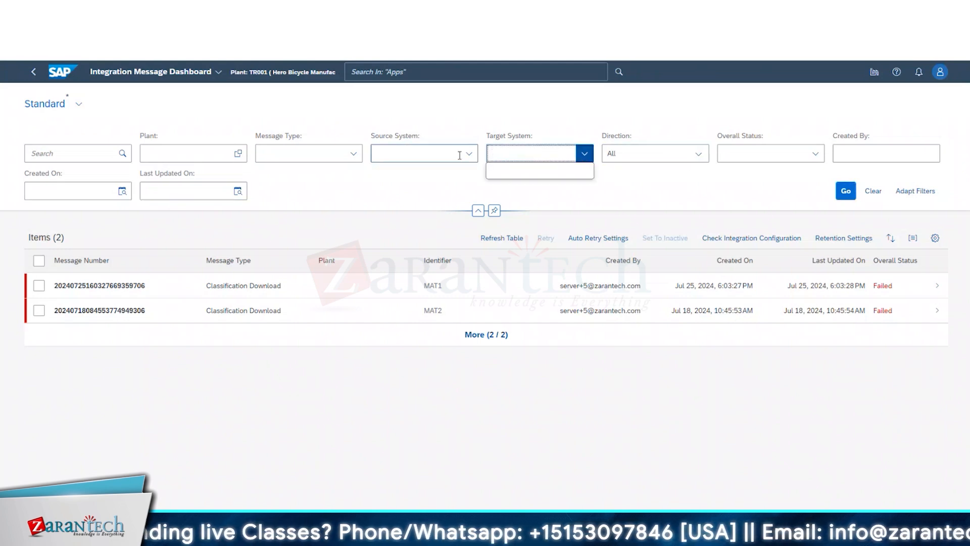
click(467, 154)
click(577, 161)
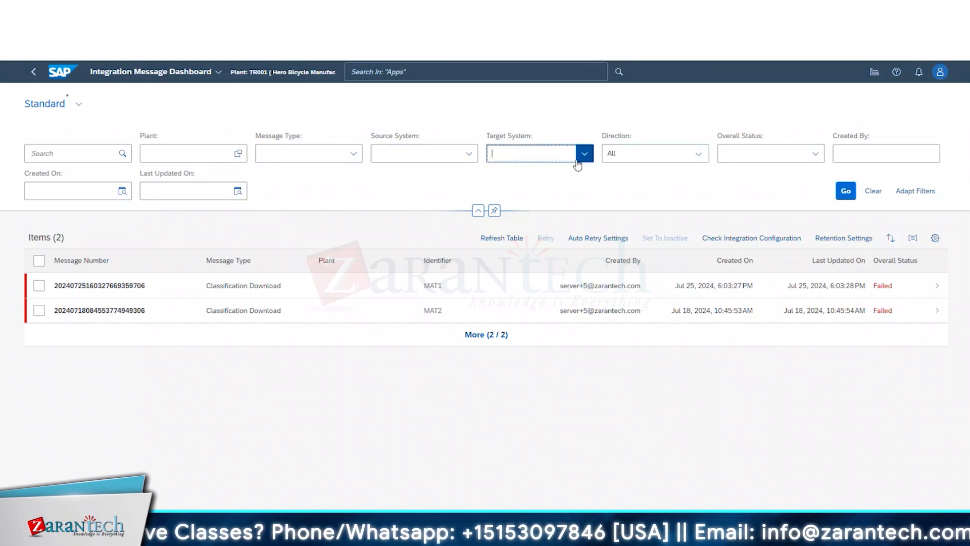
click(815, 153)
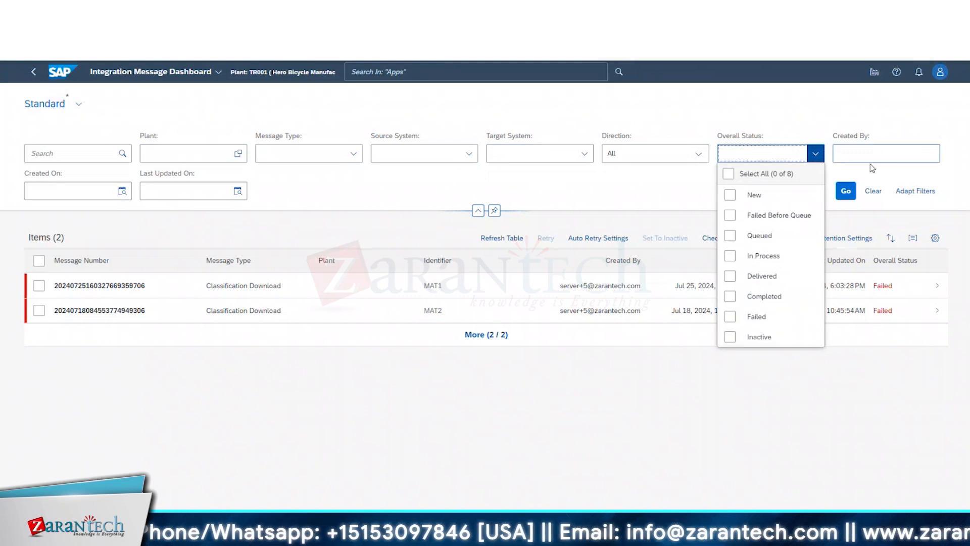
click(868, 155)
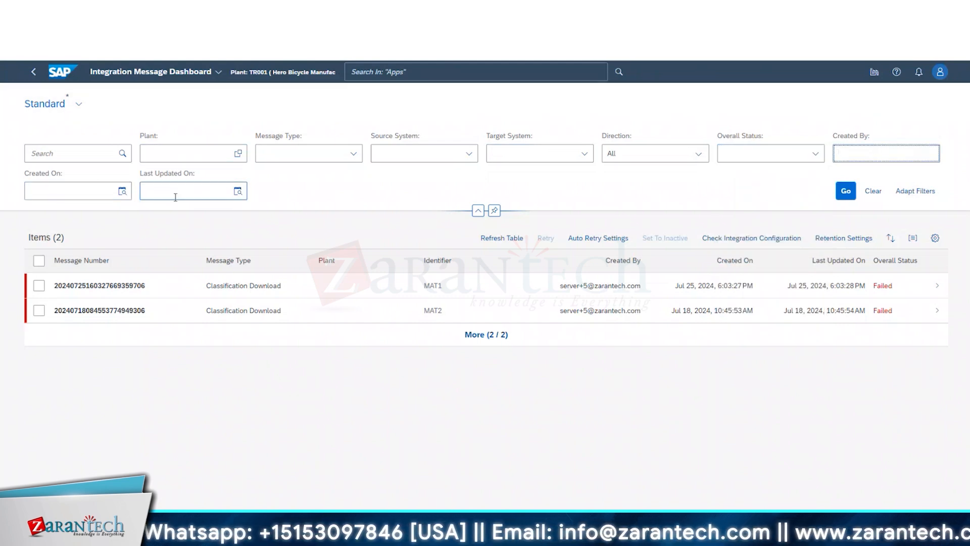
click(175, 191)
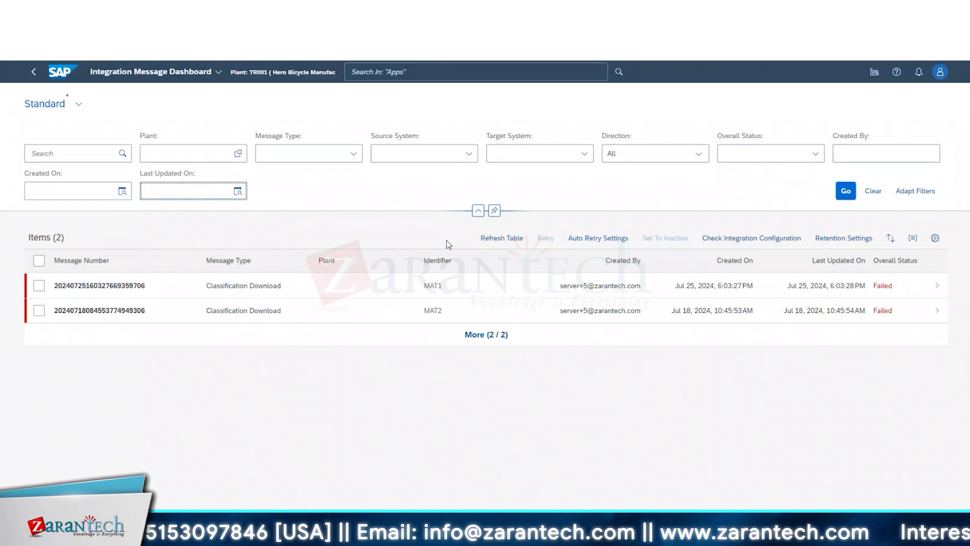
click(512, 245)
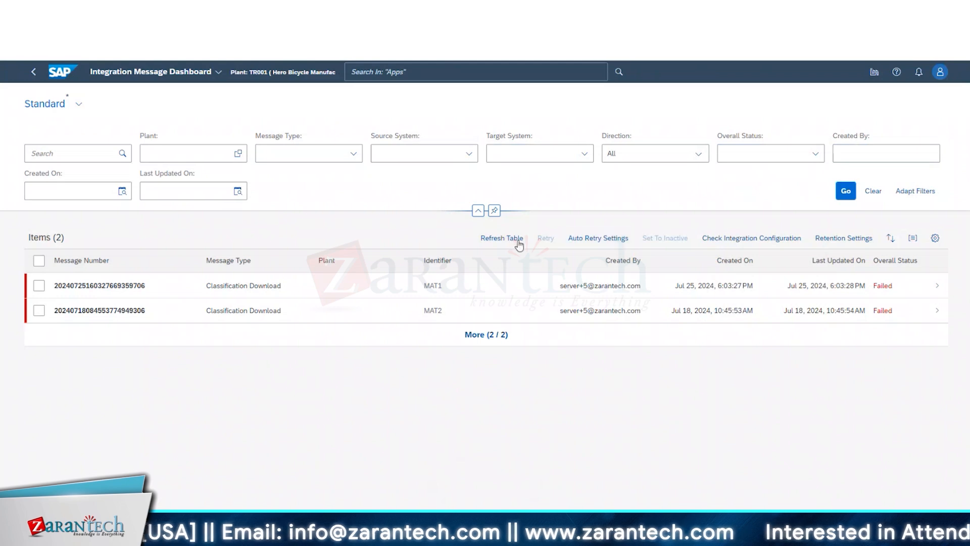
Select the failed MAT1 message and inspect its retry options without confirming a retry
click(39, 285)
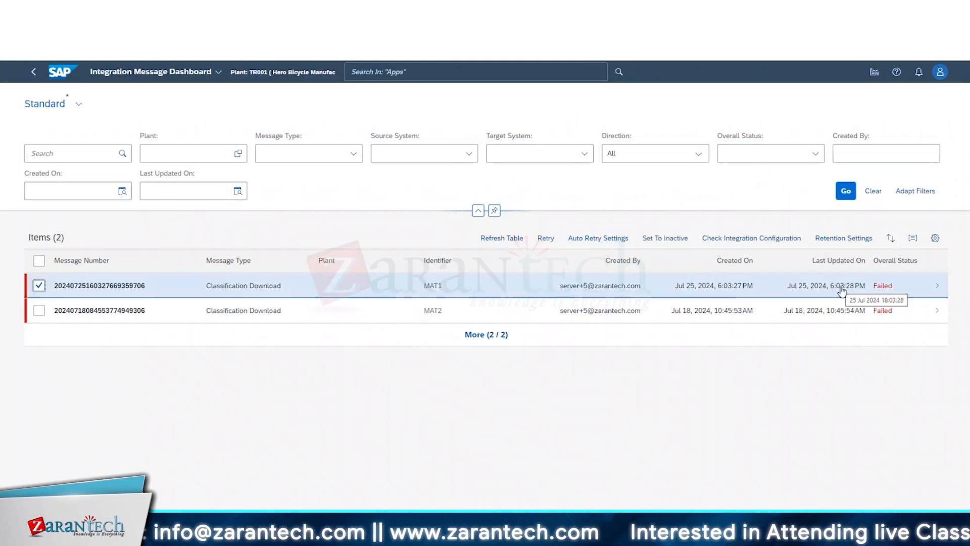
click(546, 239)
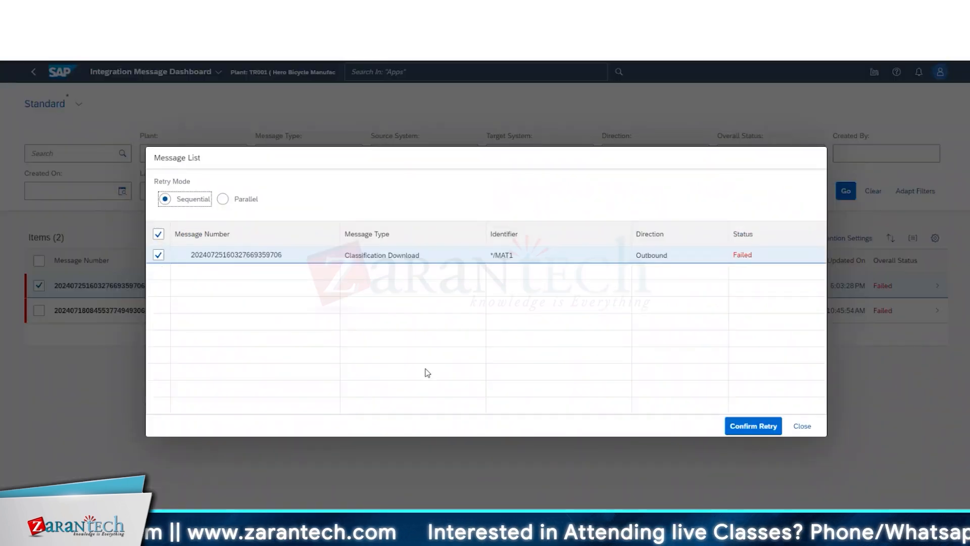
click(800, 426)
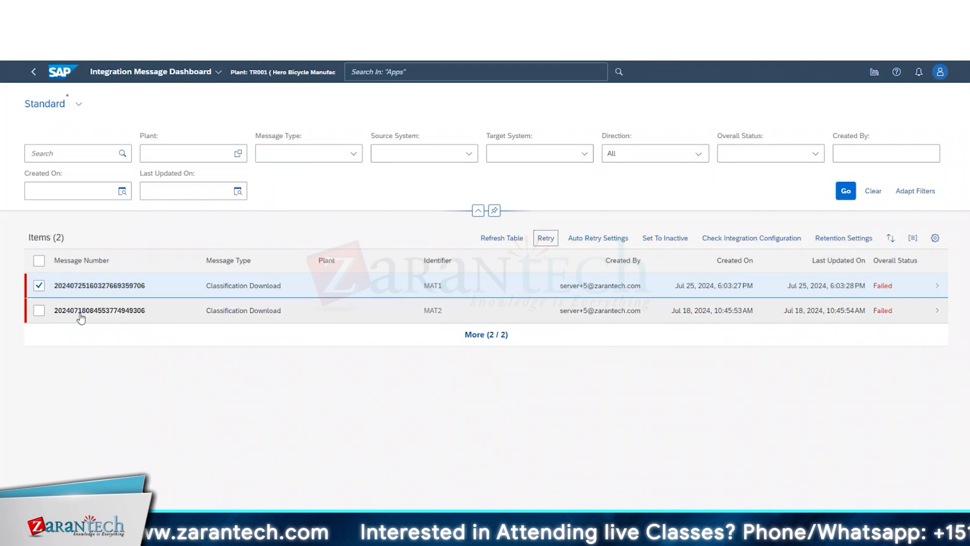
Add the failed MAT2 message to the selection and retry both messages in Sequential mode
click(38, 311)
click(547, 239)
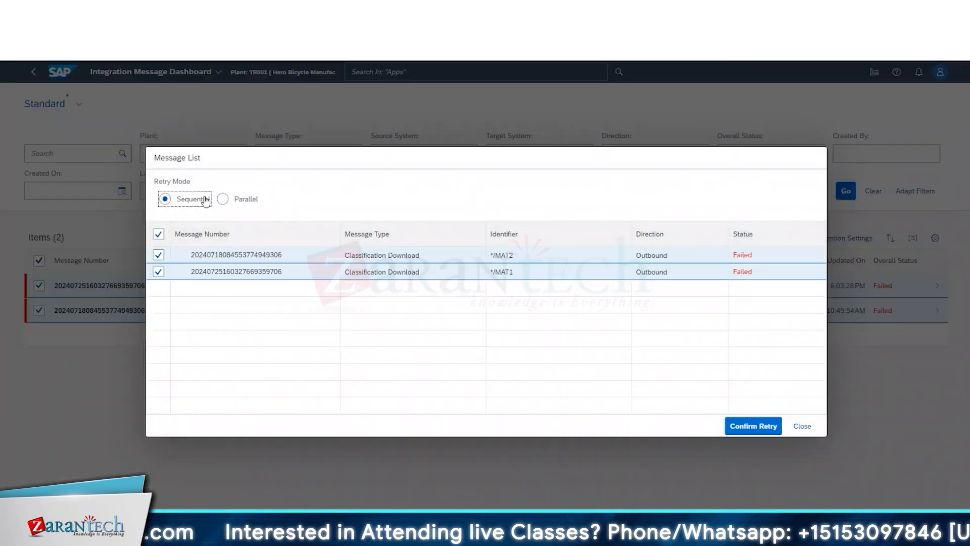
click(243, 198)
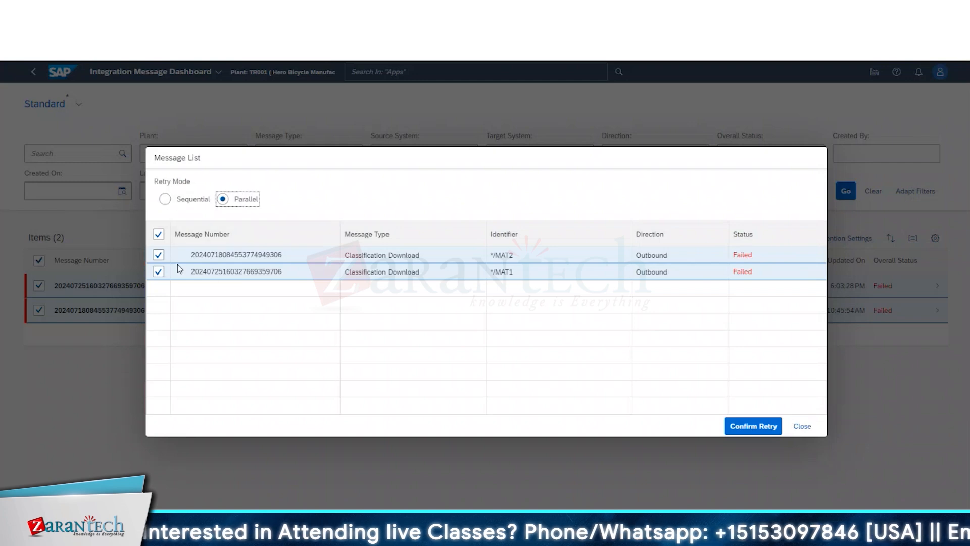
click(189, 198)
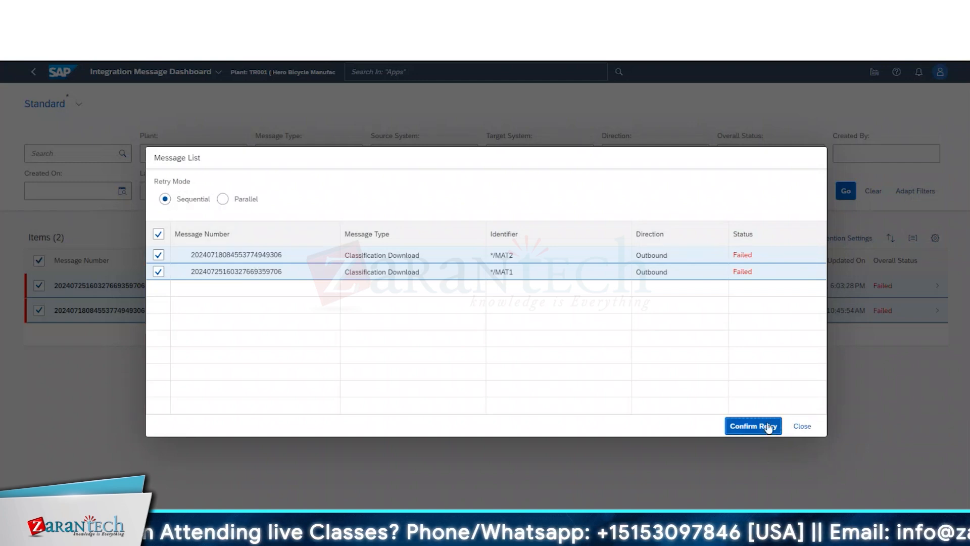
click(768, 427)
click(618, 314)
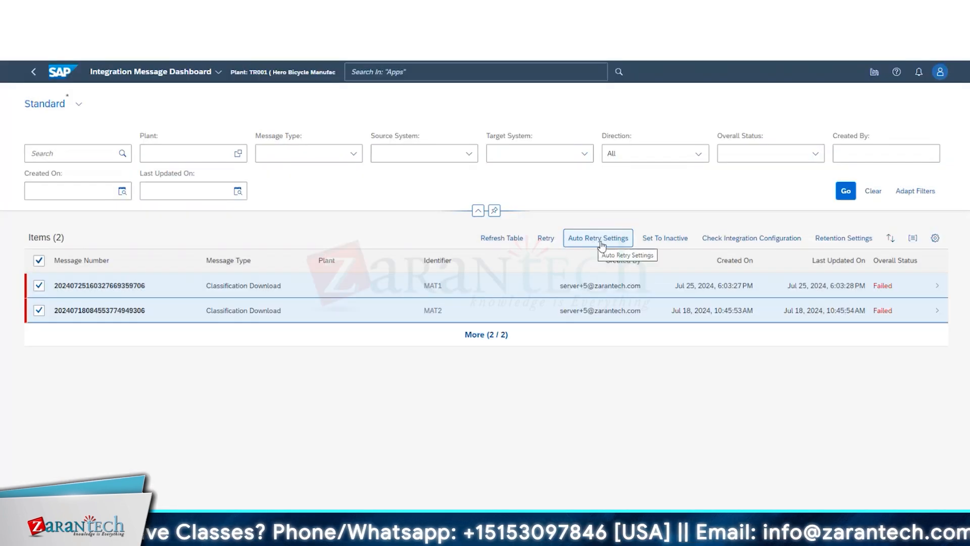
Add the Order Complete message type to the auto retry settings
click(602, 245)
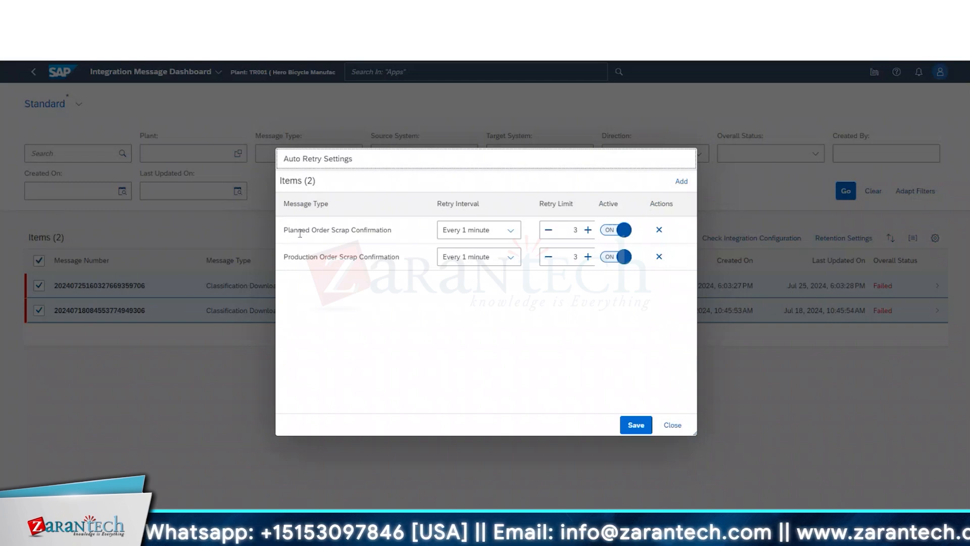
drag(290, 230, 398, 236)
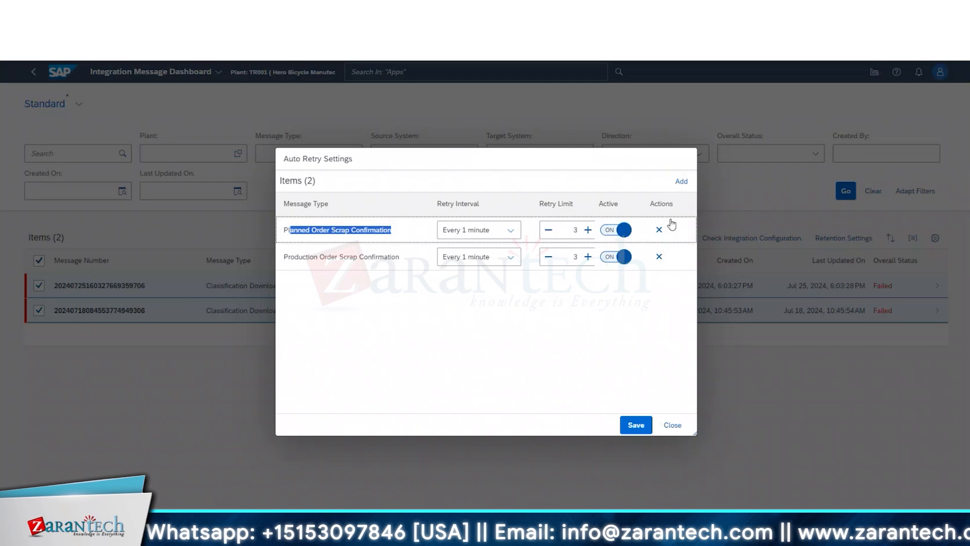
click(681, 181)
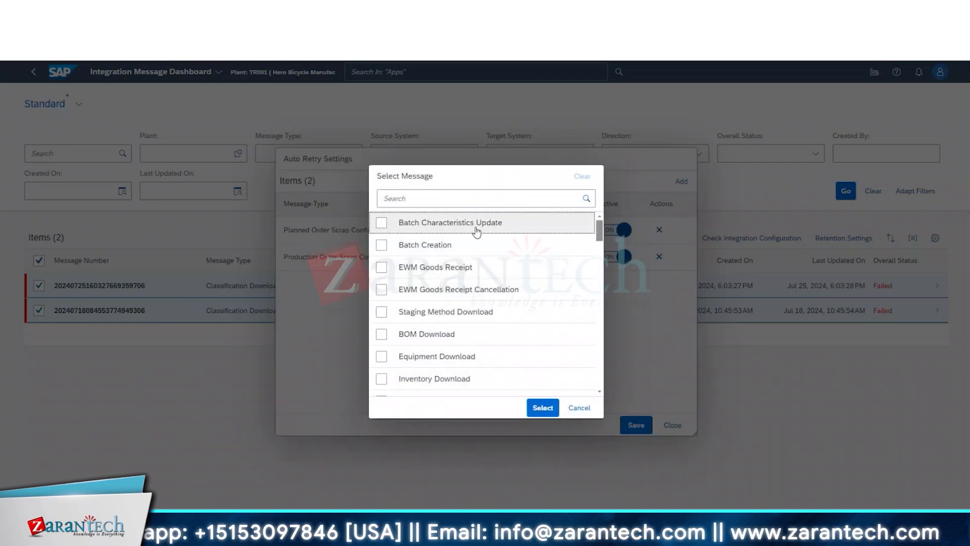
click(577, 408)
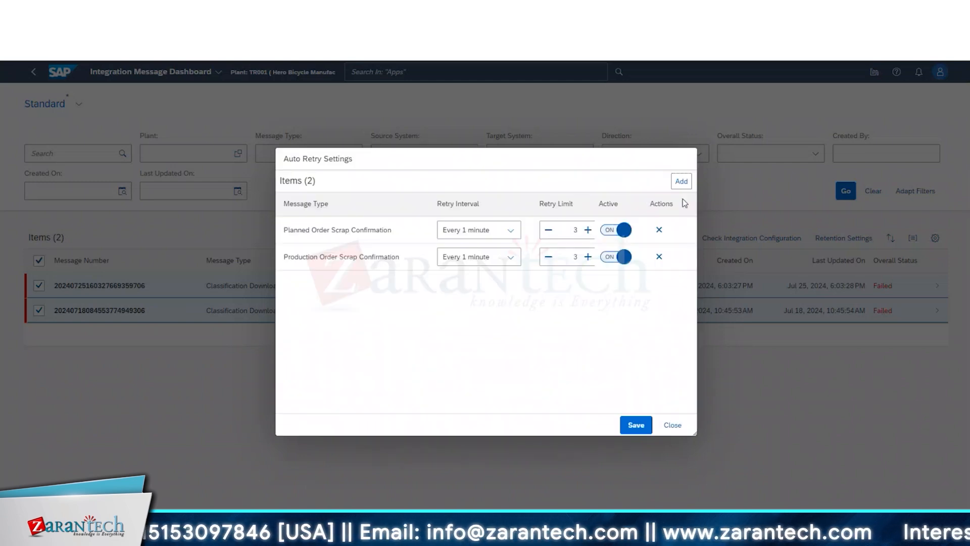
click(681, 183)
scroll(412, 283, down, 10)
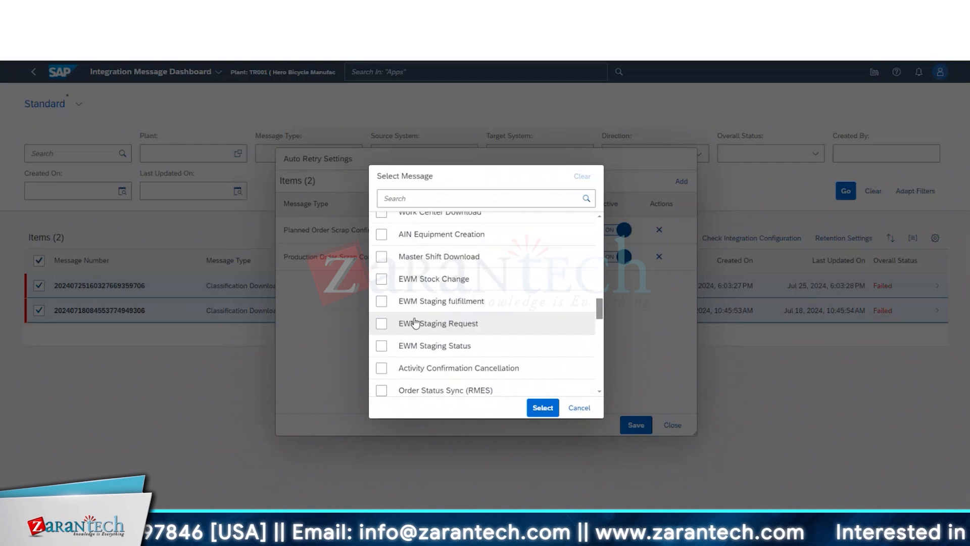
scroll(414, 323, up, 3)
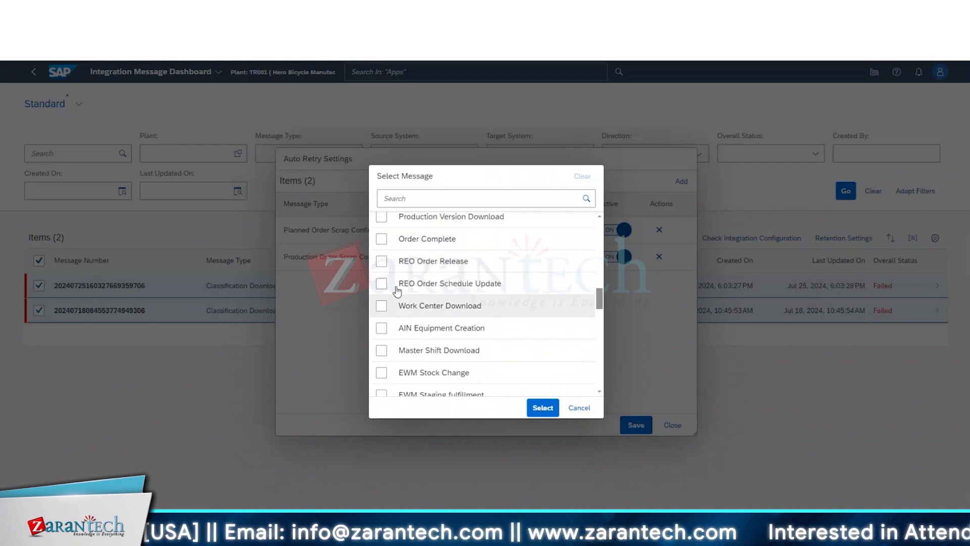
click(382, 241)
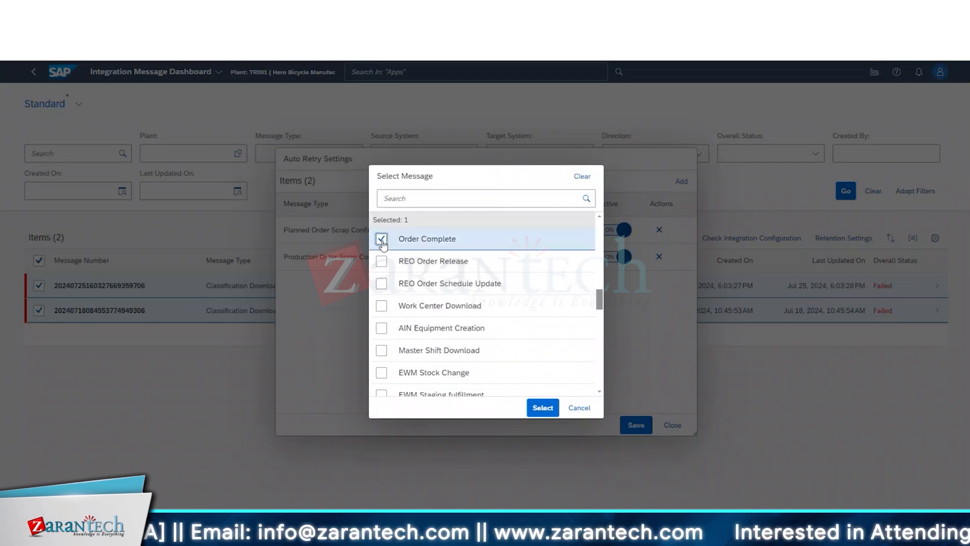
click(550, 412)
Set Production Order Scrap Confirmation to retry every 10 minutes with a retry limit of 4 and save the auto retry settings
click(511, 284)
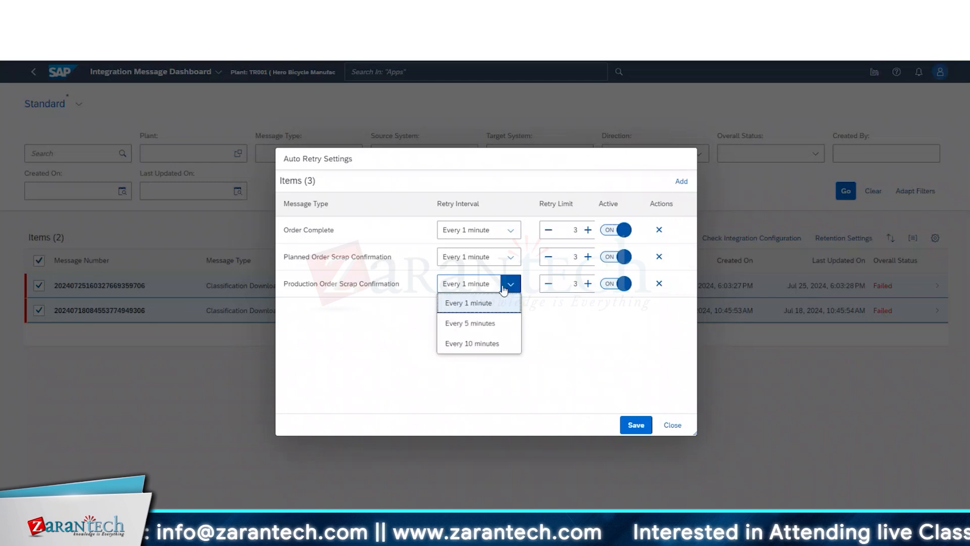
click(470, 345)
click(588, 284)
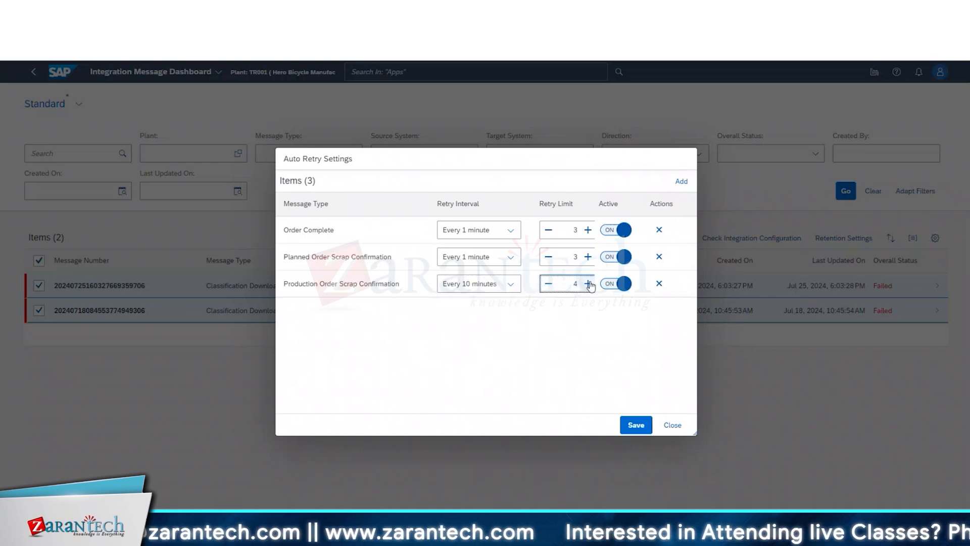
click(553, 291)
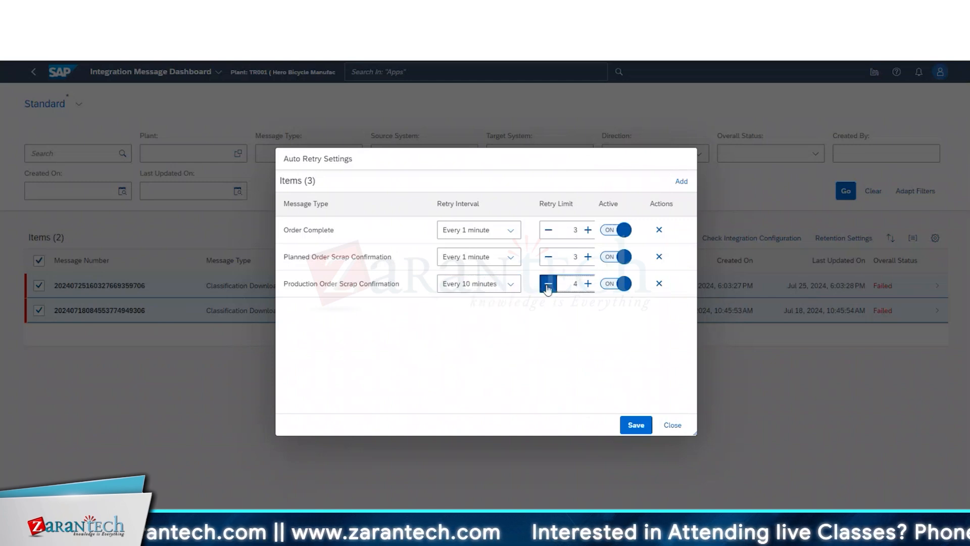
click(589, 284)
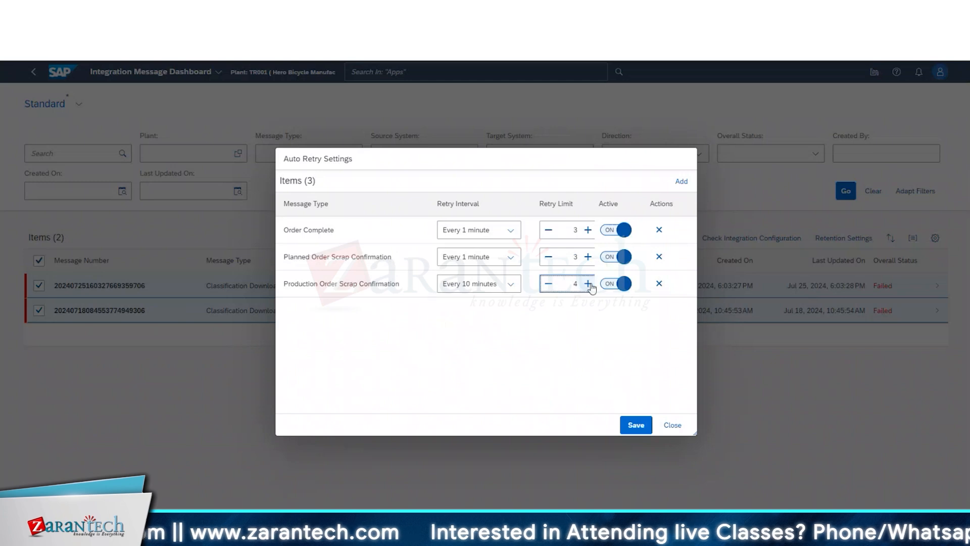
click(639, 429)
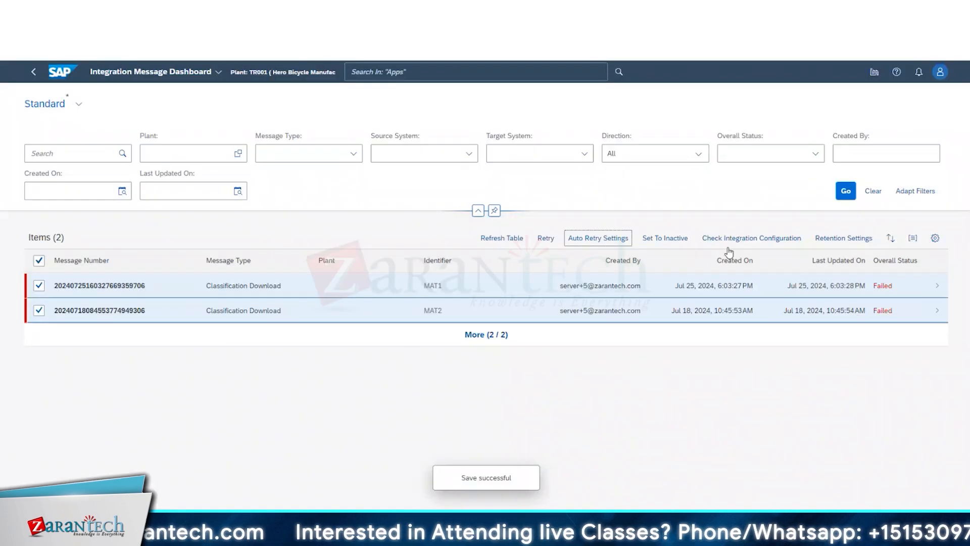
Set the Order Complete retry limit to 5 in the auto retry settings and save them
click(589, 245)
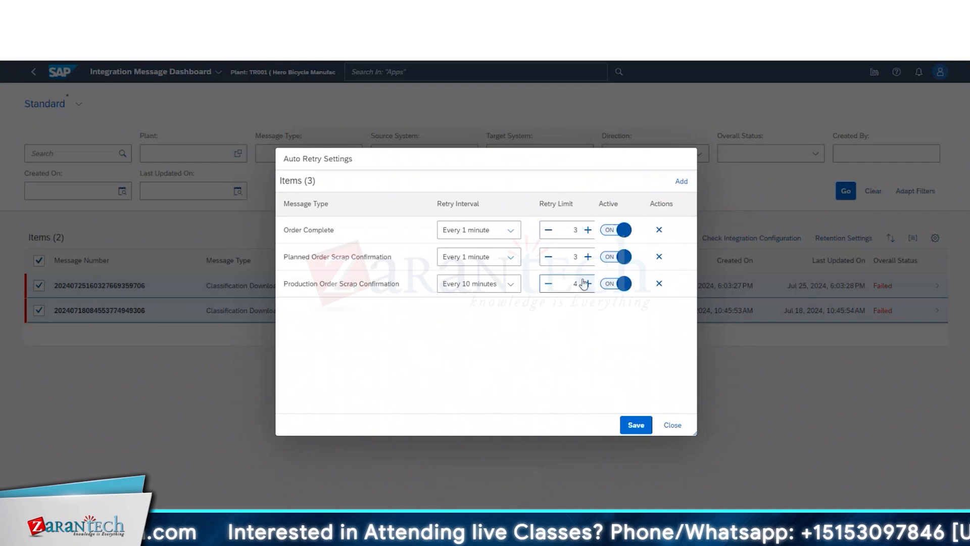
click(588, 234)
click(588, 234)
click(588, 234)
click(588, 234)
click(588, 234)
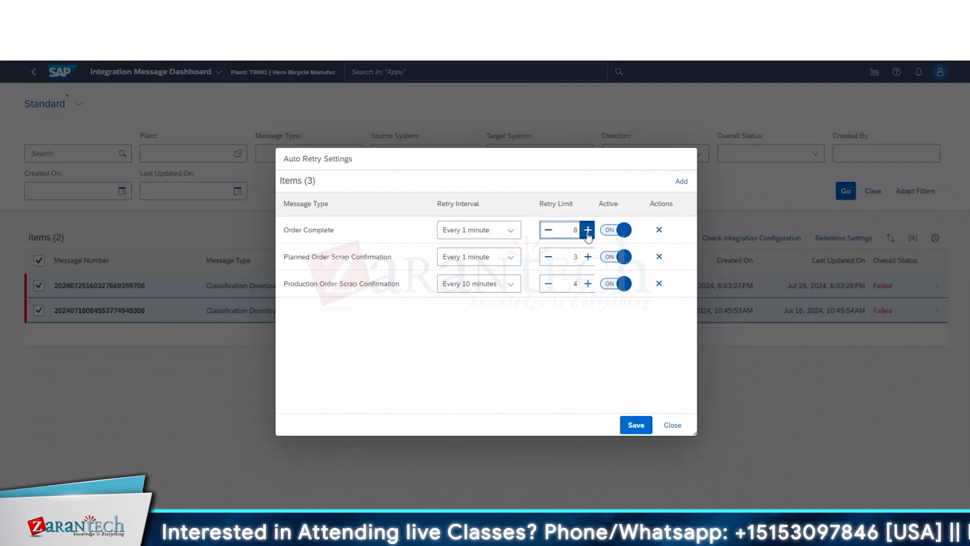
click(588, 234)
click(588, 234)
click(589, 234)
click(588, 230)
click(589, 230)
click(588, 230)
click(588, 230)
click(588, 230)
click(588, 230)
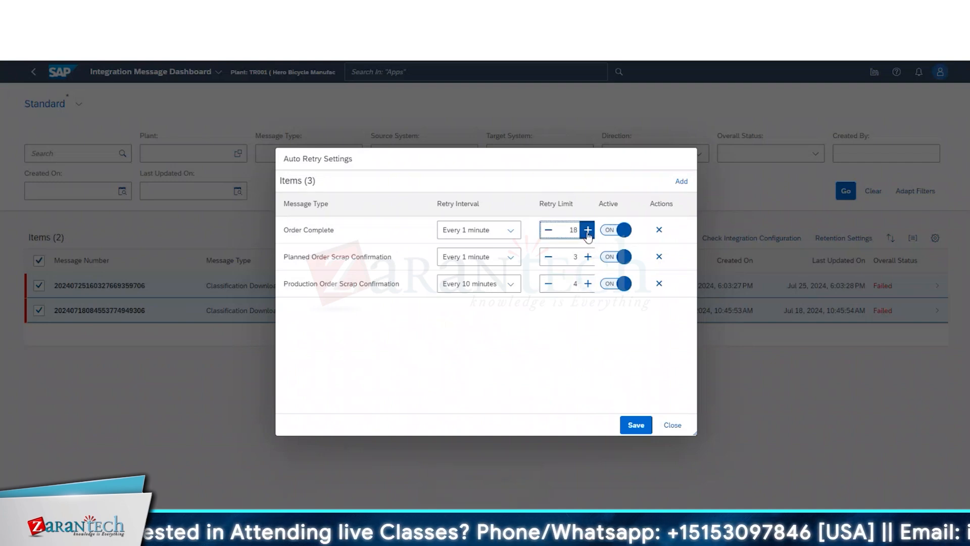
click(589, 230)
click(589, 230)
click(588, 230)
click(588, 230)
click(589, 230)
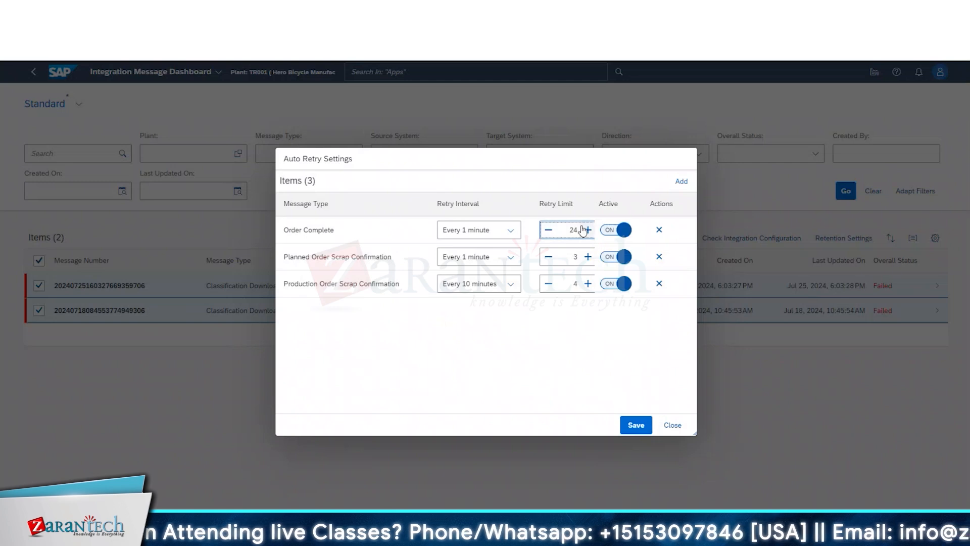
click(588, 230)
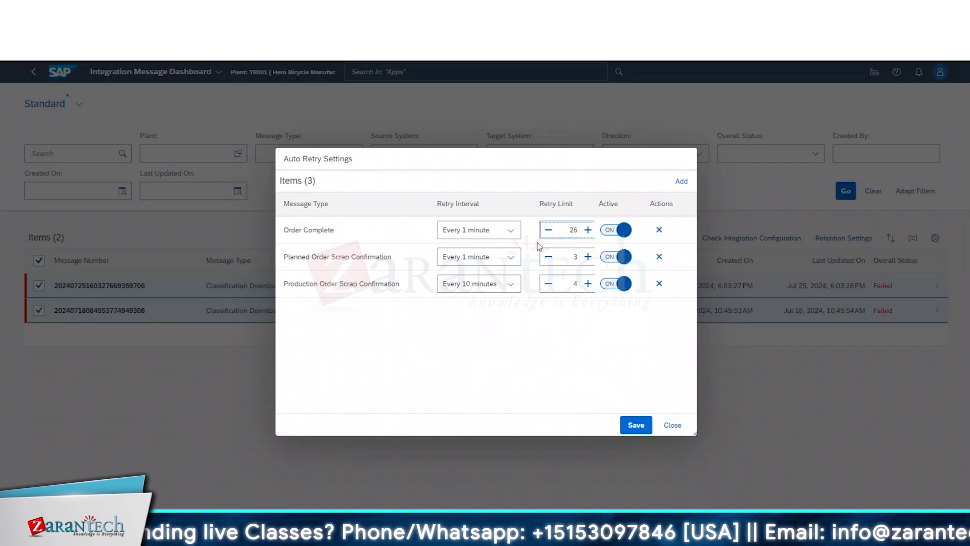
click(548, 230)
click(549, 230)
click(549, 230)
click(548, 230)
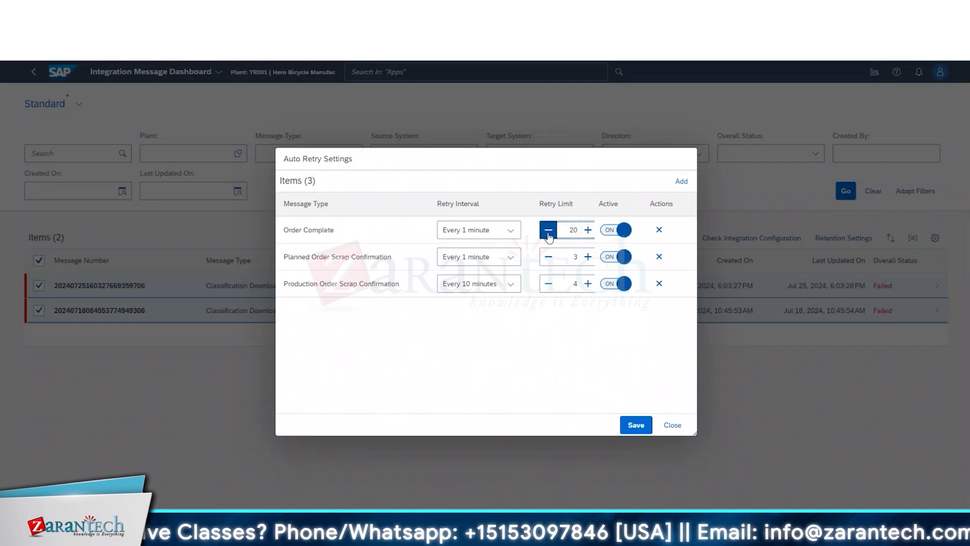
click(549, 230)
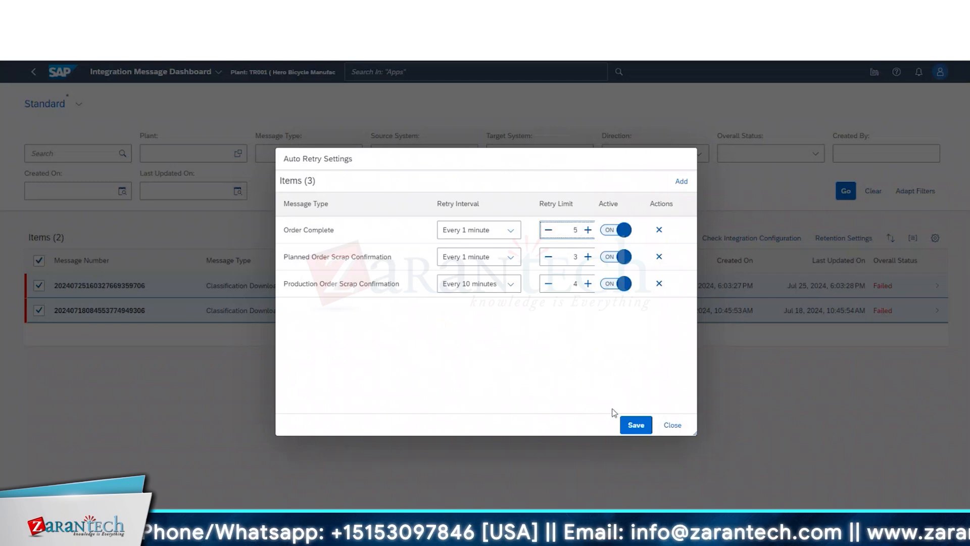
click(636, 426)
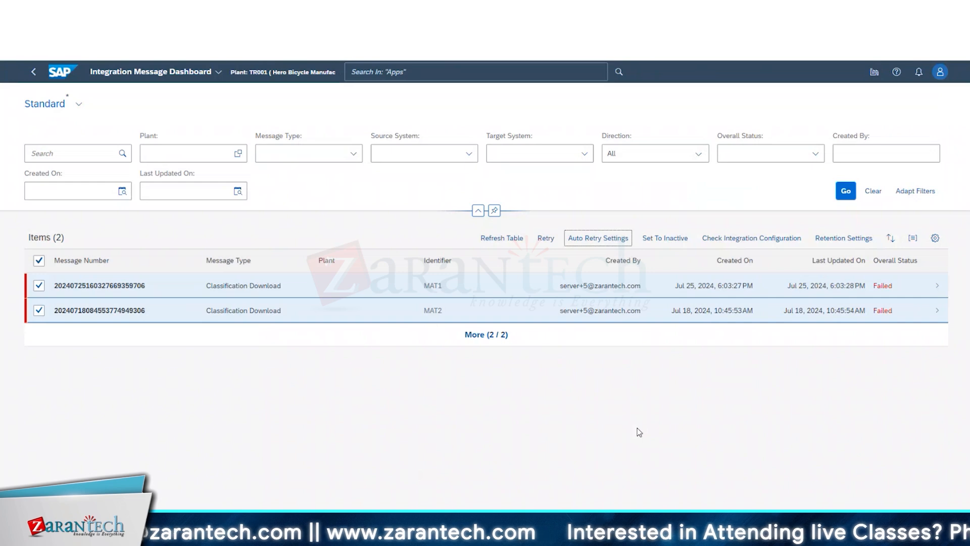
Open the failed MAT1 message's details and examine its Auto Retry Count
click(600, 287)
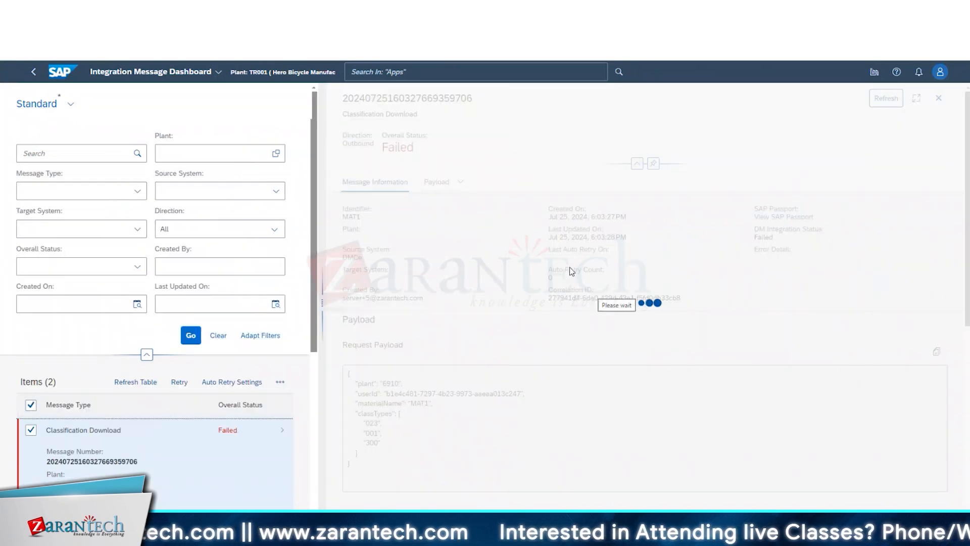
scroll(623, 308, down, 3)
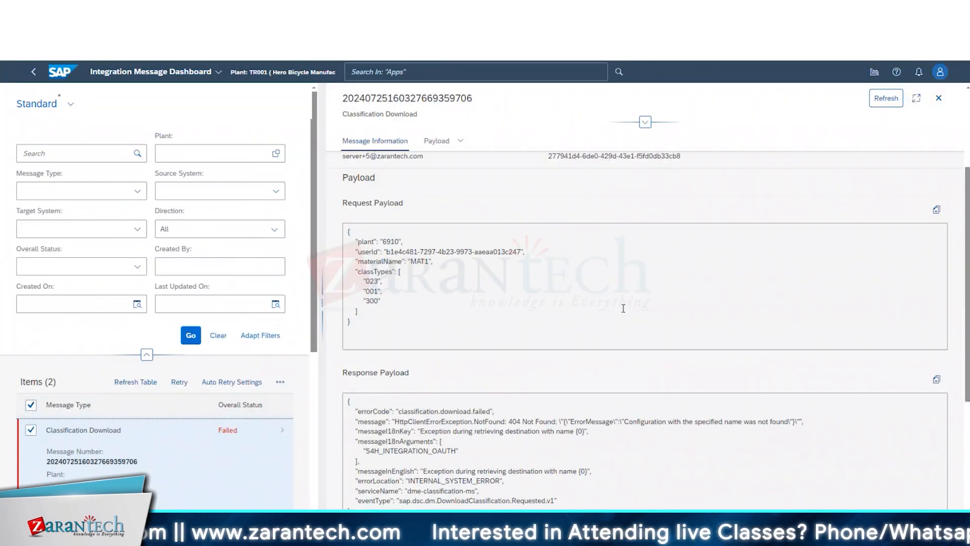
scroll(624, 307, up, 3)
drag(548, 270, 570, 278)
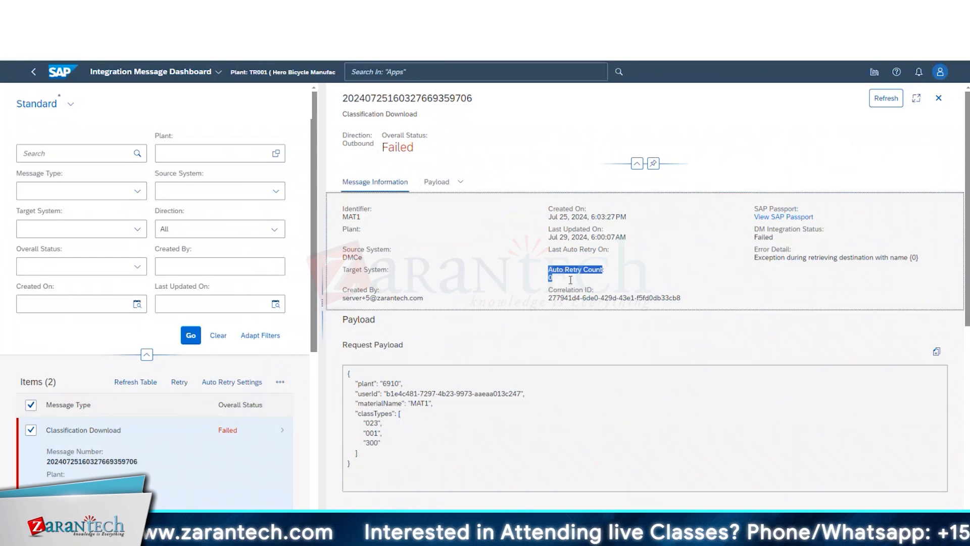
click(550, 273)
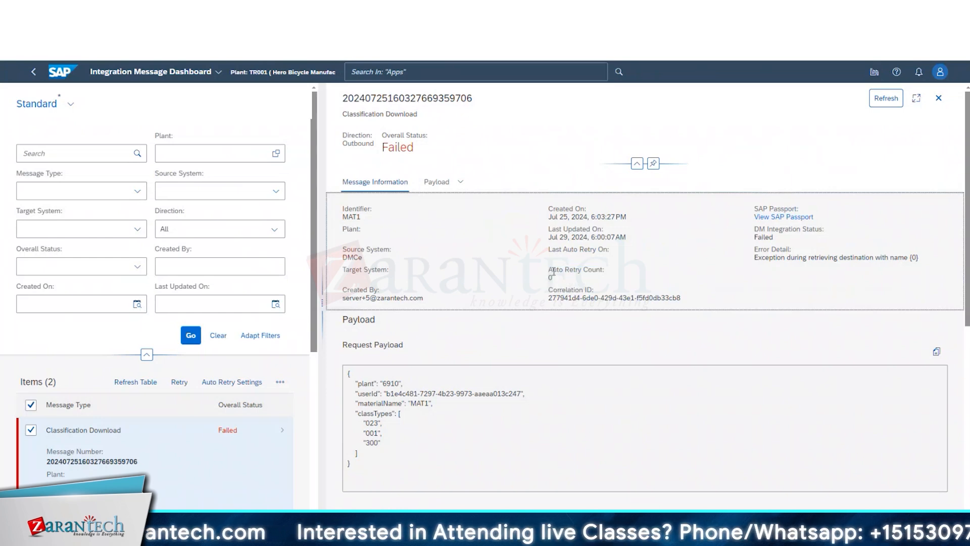
drag(550, 272, 537, 277)
click(564, 279)
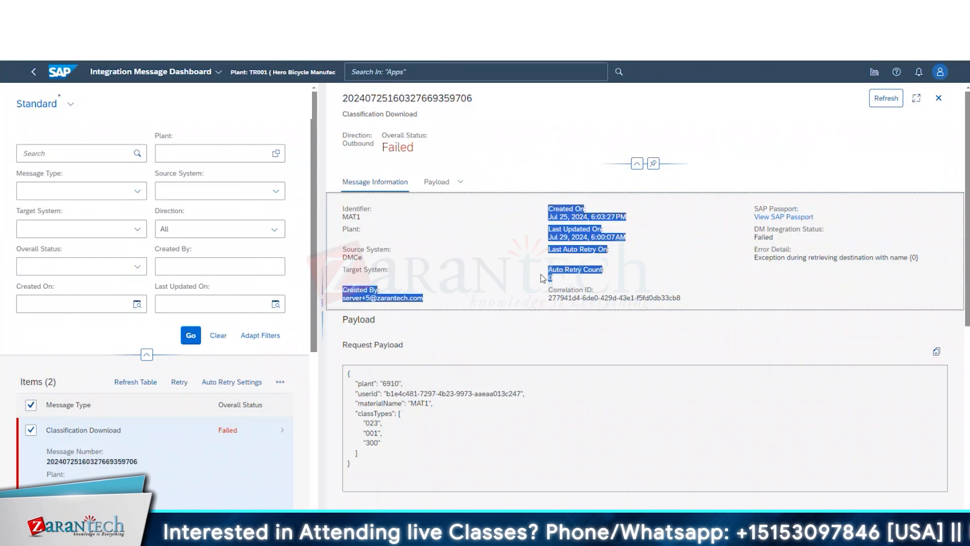
click(538, 277)
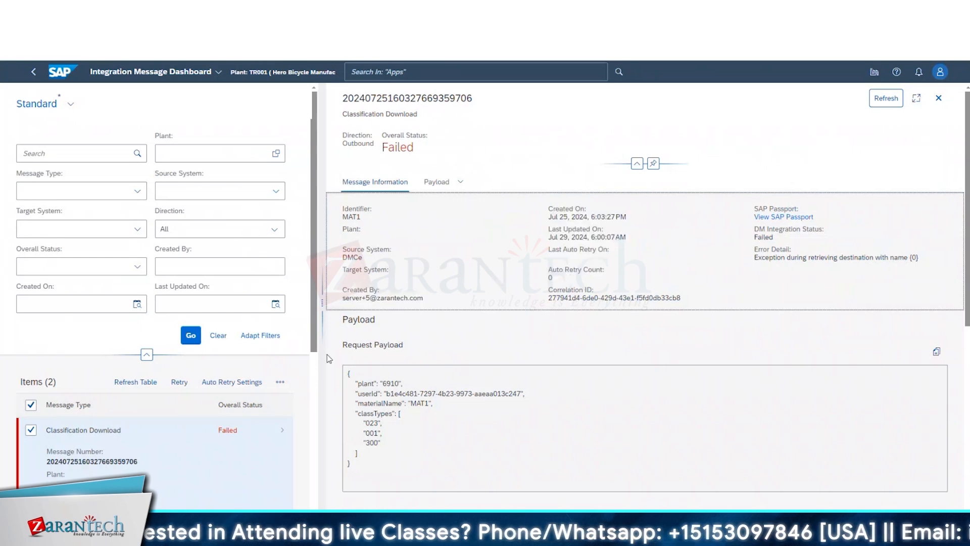
Examine the request and response payloads of the MAT1 message and close its details
drag(343, 346, 416, 352)
scroll(368, 323, down, 2)
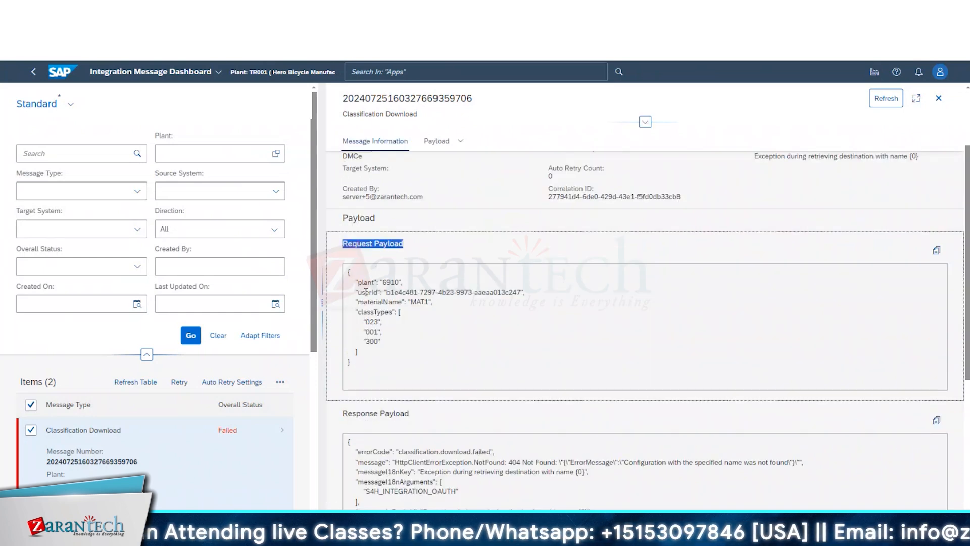
drag(356, 282, 386, 354)
scroll(387, 355, down, 3)
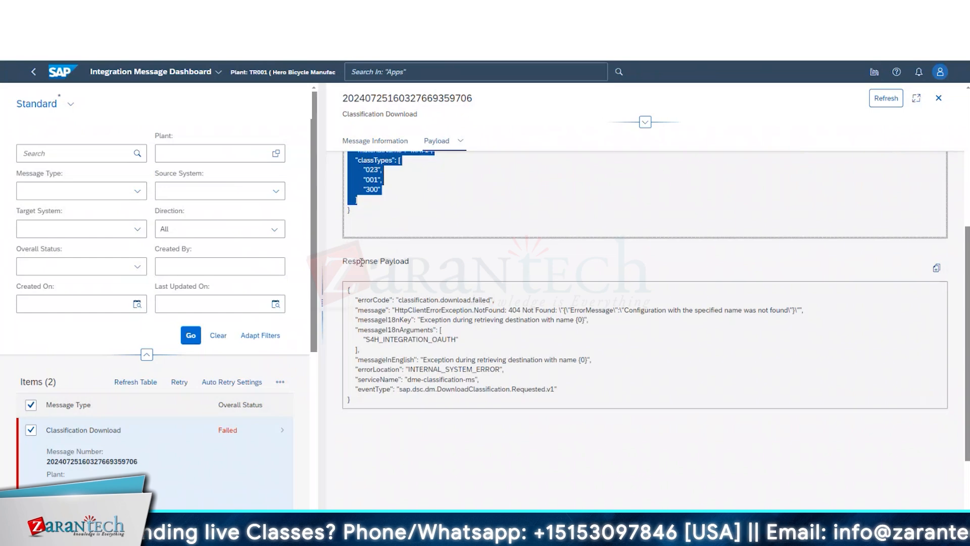
drag(361, 261, 580, 392)
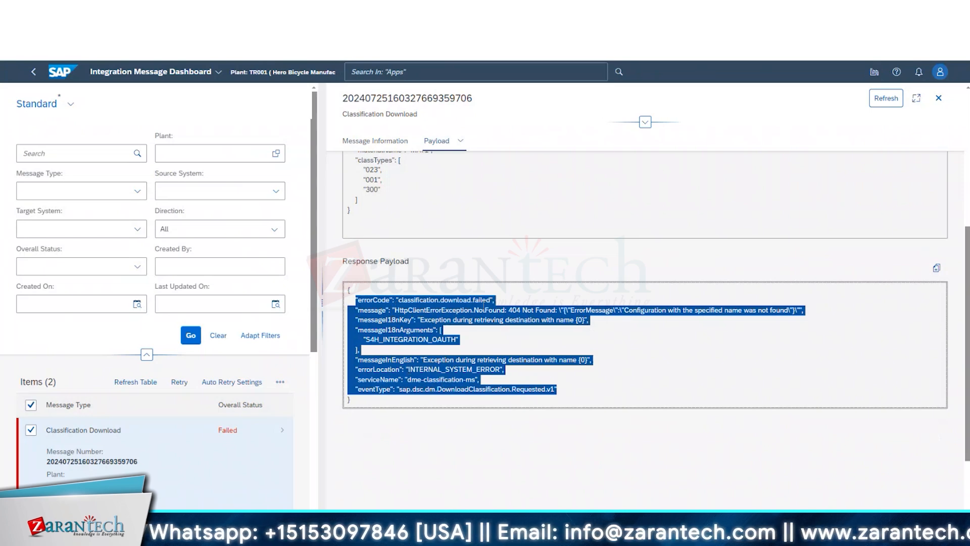
click(523, 458)
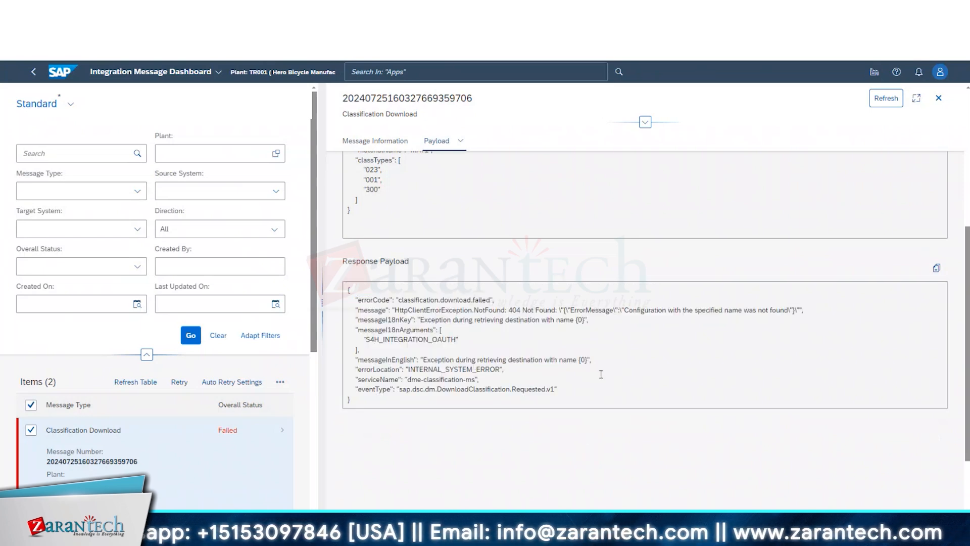
scroll(485, 469, up, 5)
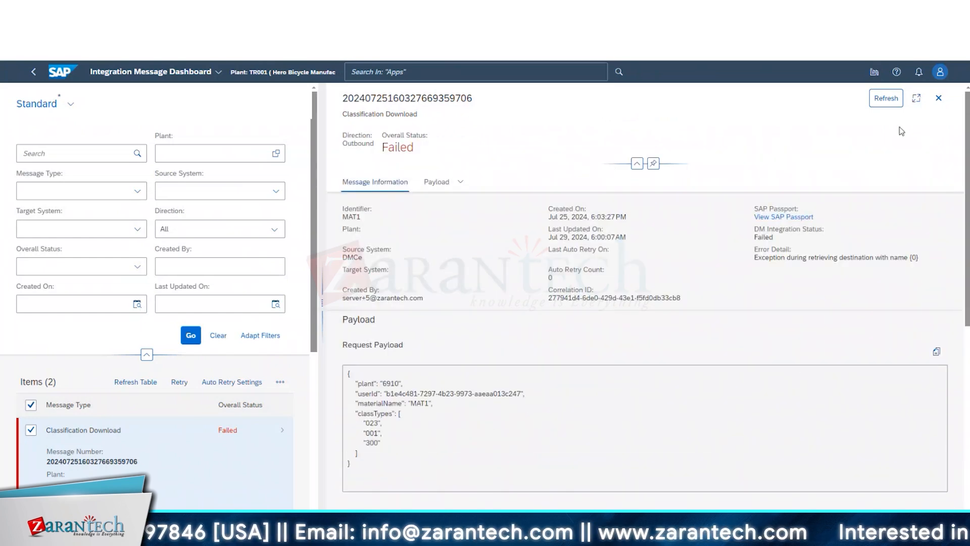
click(939, 100)
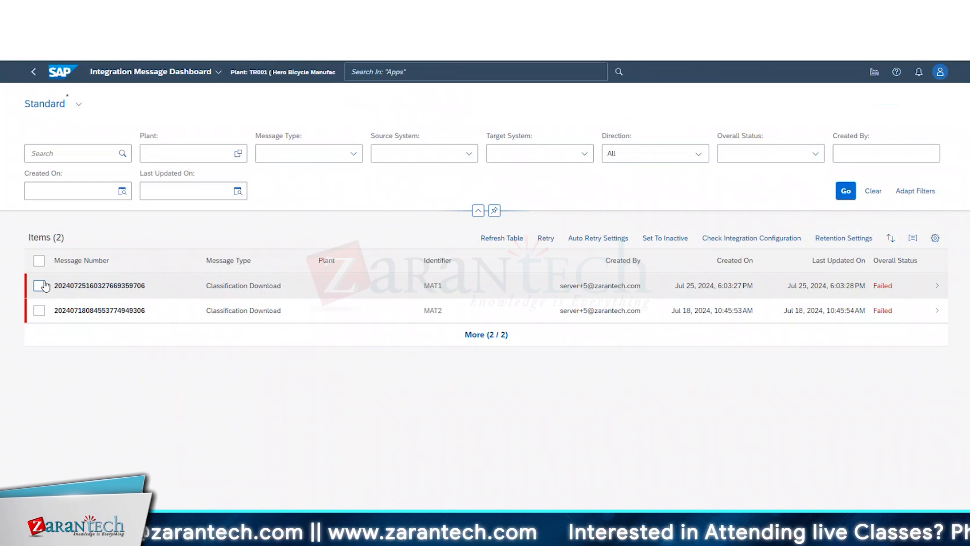
Reopen the MAT1 message's details and review the error in its response payload
click(610, 298)
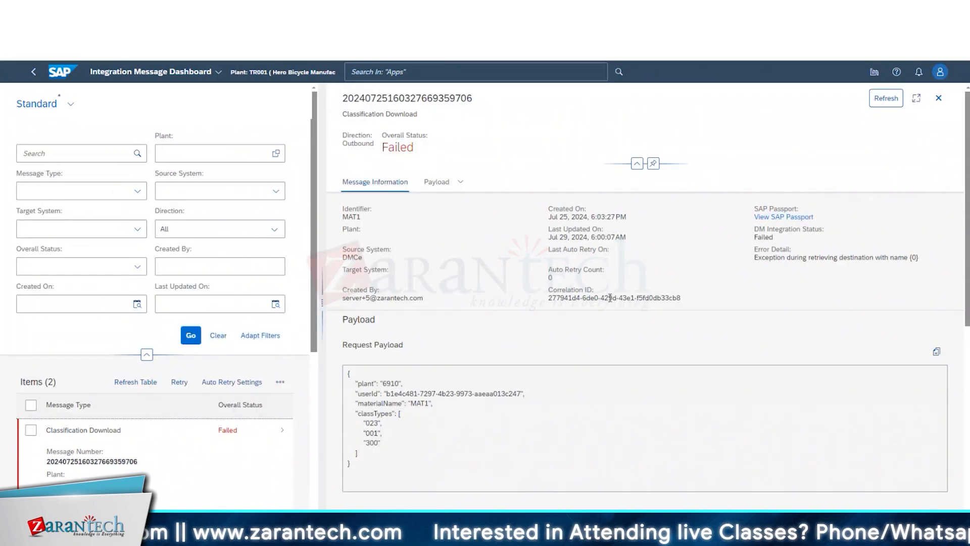
scroll(621, 410, down, 5)
scroll(617, 440, up, 5)
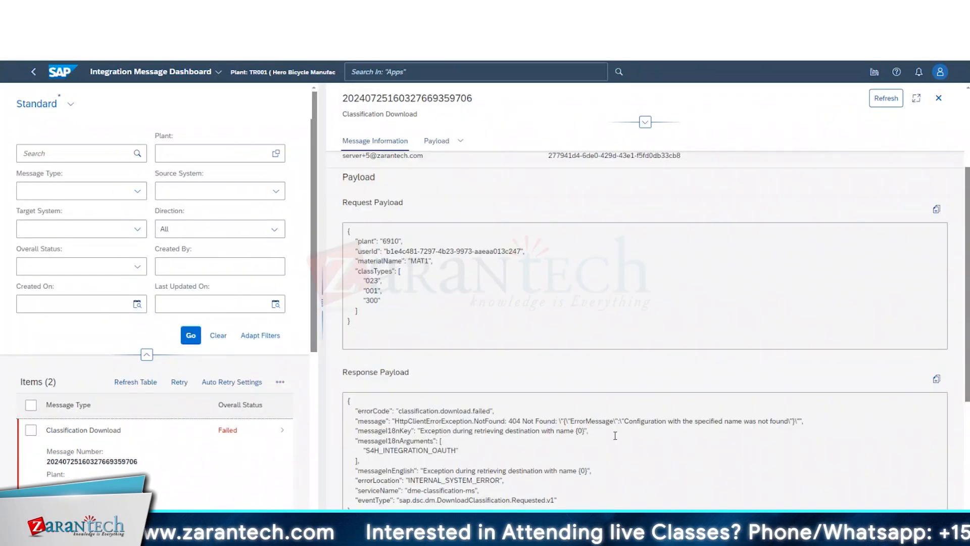
scroll(483, 466, down, 5)
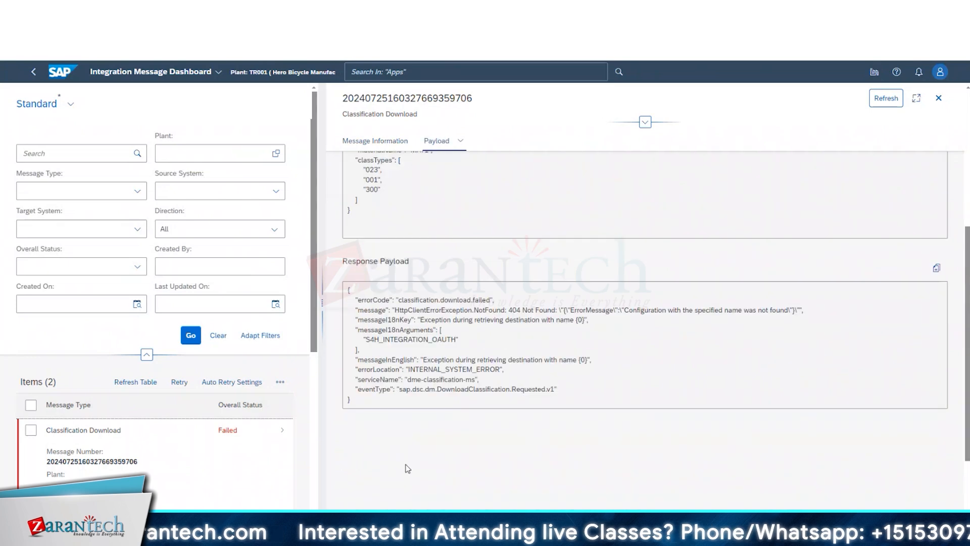
Review the request payload and the message information of the MAT1 message, and close its details
scroll(408, 469, up, 3)
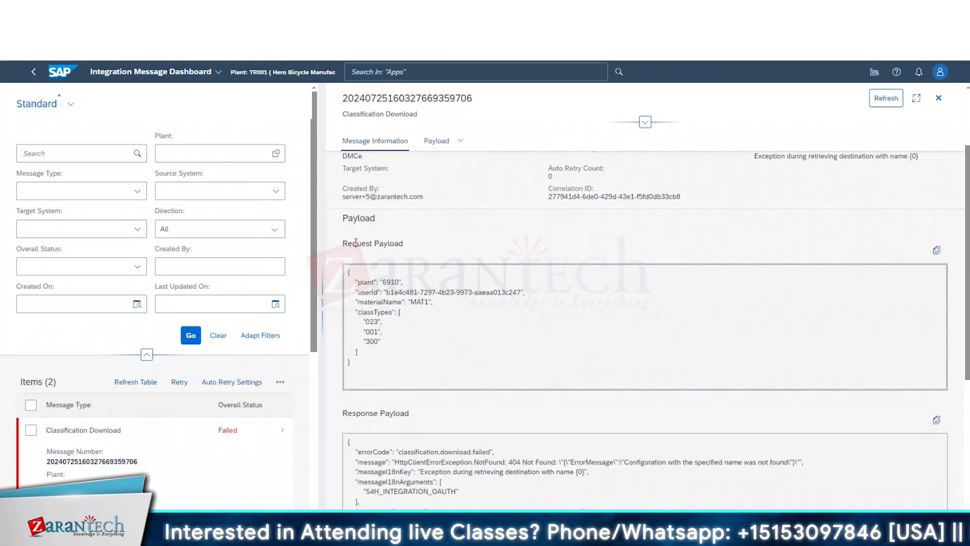
drag(373, 243, 592, 254)
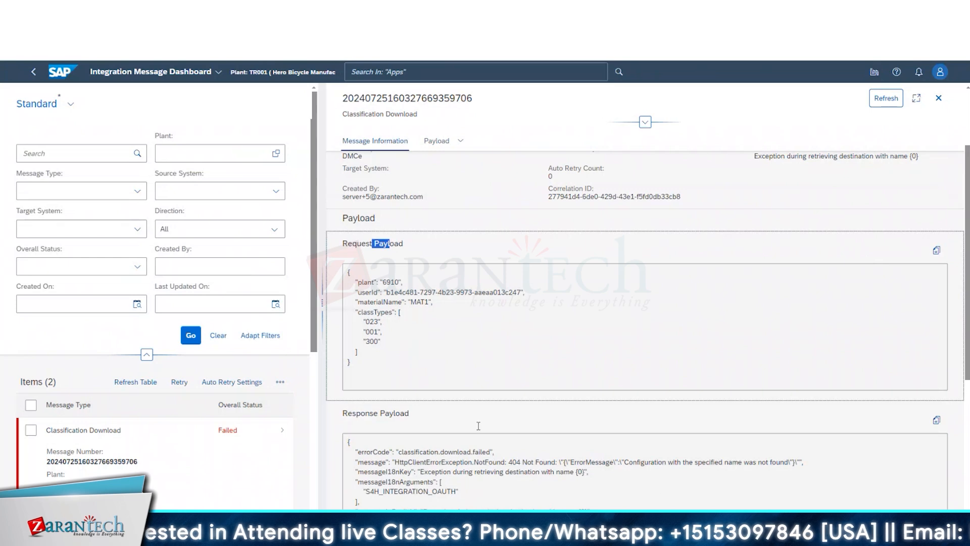
scroll(484, 387, up, 3)
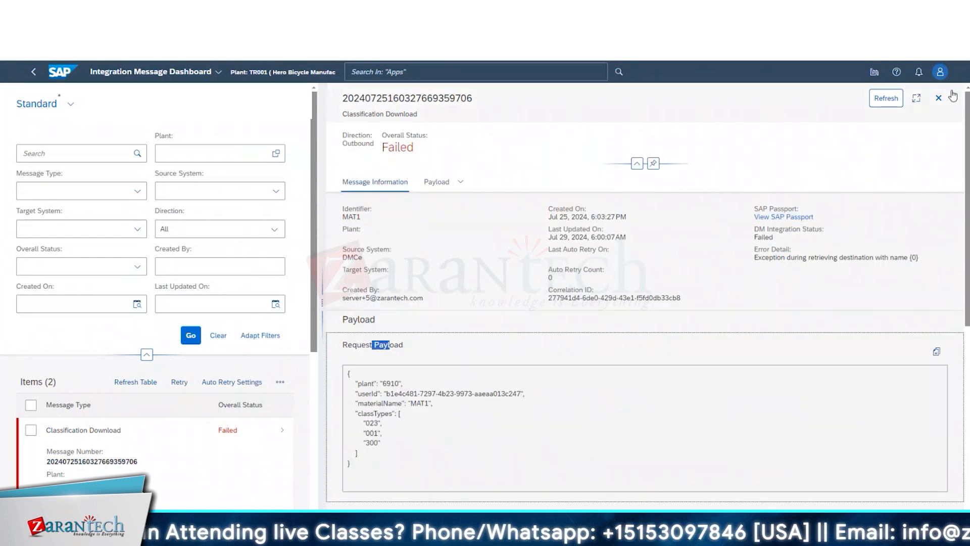
click(942, 97)
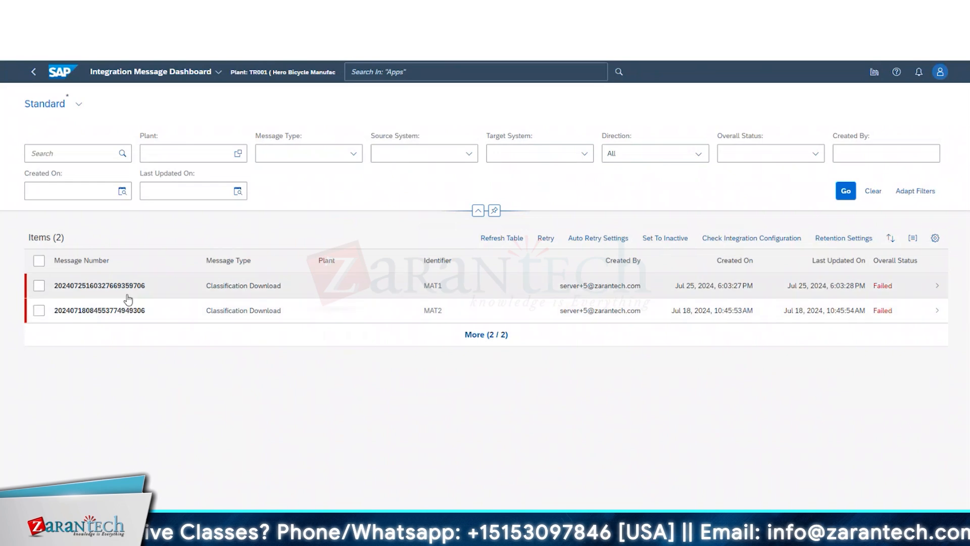
Reopen the MAT1 message's details, compare its response payload with its request payload, and close the details
click(198, 286)
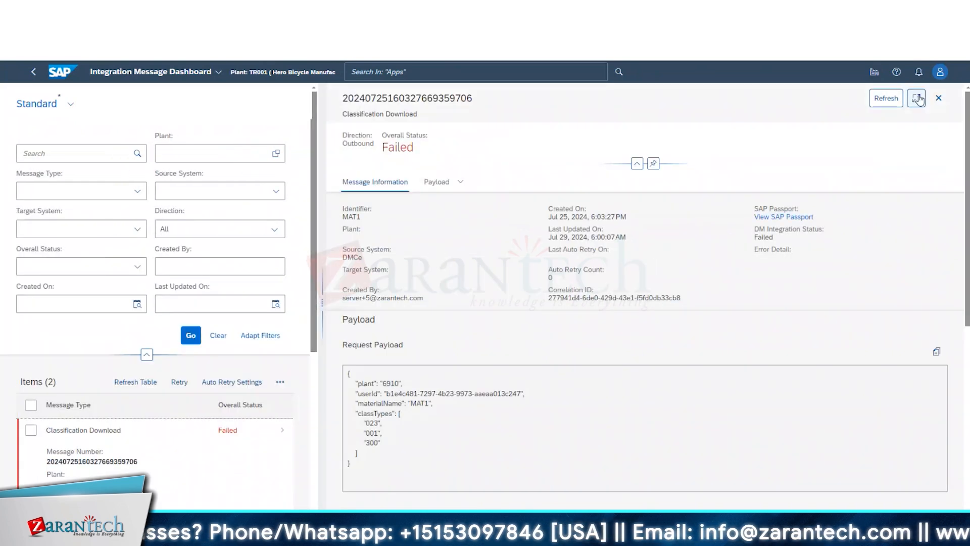
scroll(402, 444, down, 5)
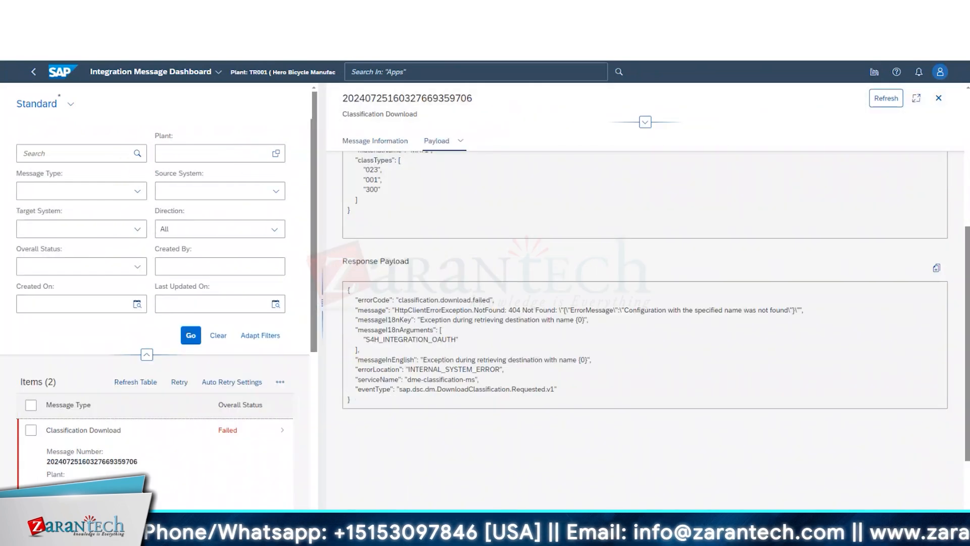
scroll(645, 304, up, 5)
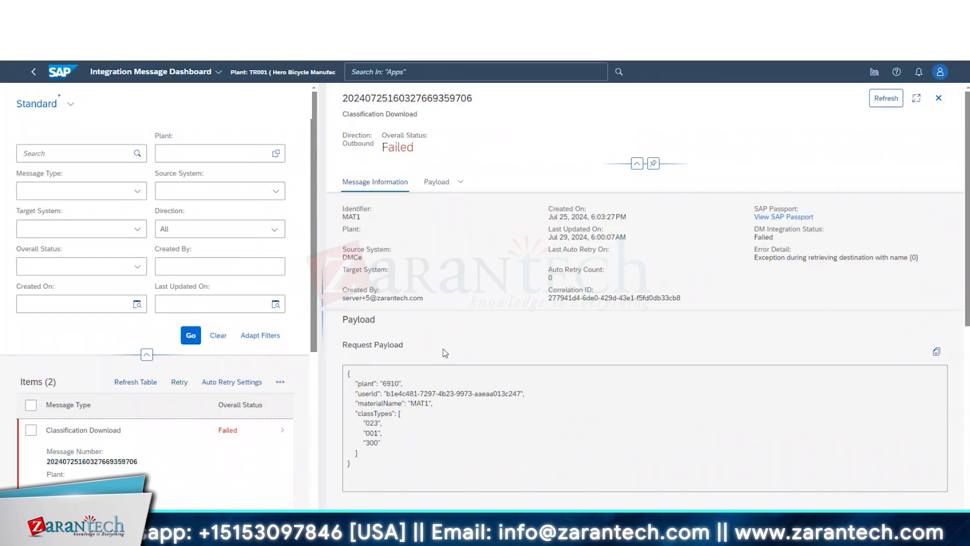
scroll(445, 352, down, 6)
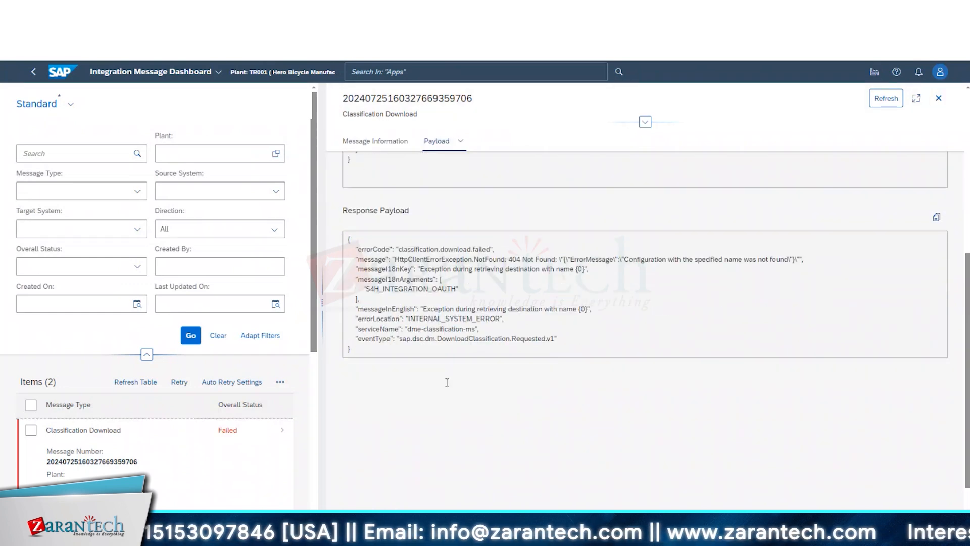
scroll(447, 392, down, 1)
scroll(448, 399, up, 5)
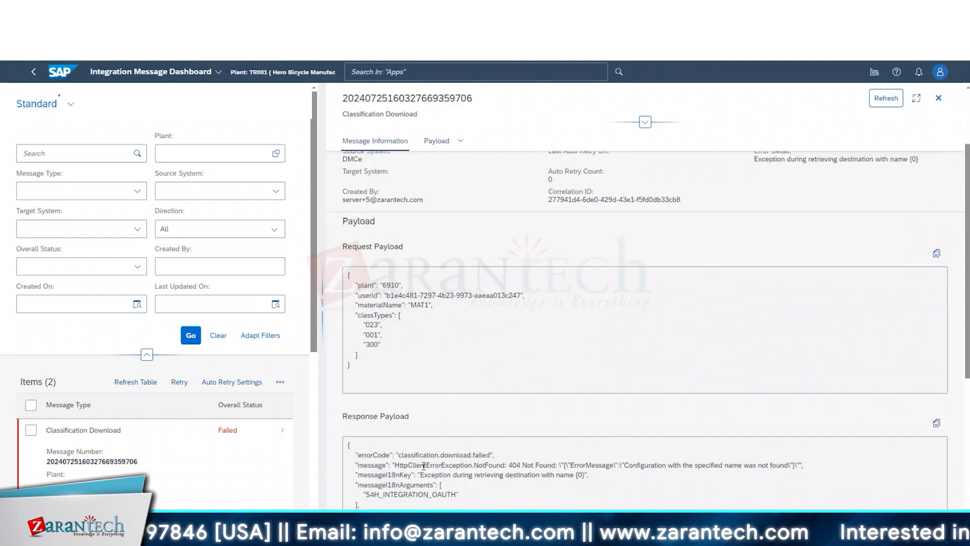
scroll(799, 429, up, 1)
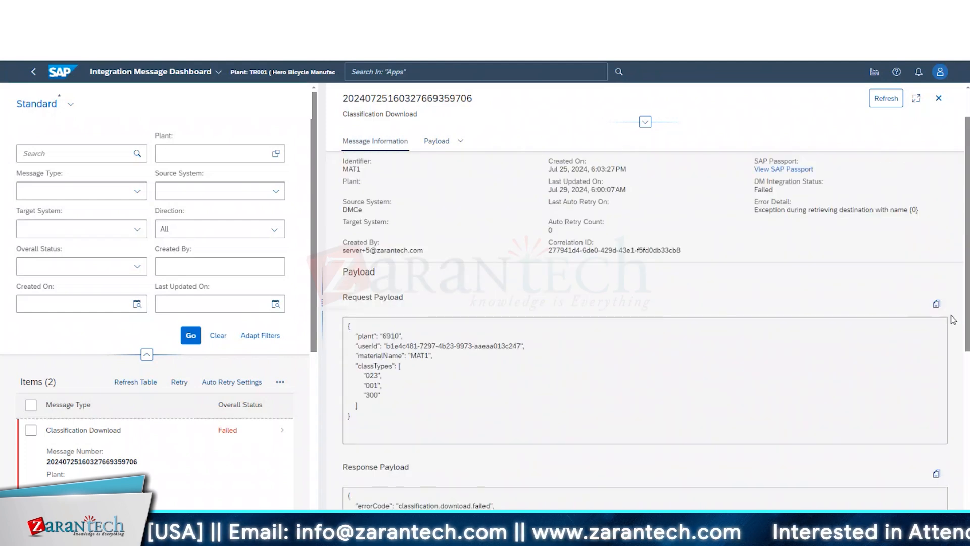
drag(366, 337, 392, 393)
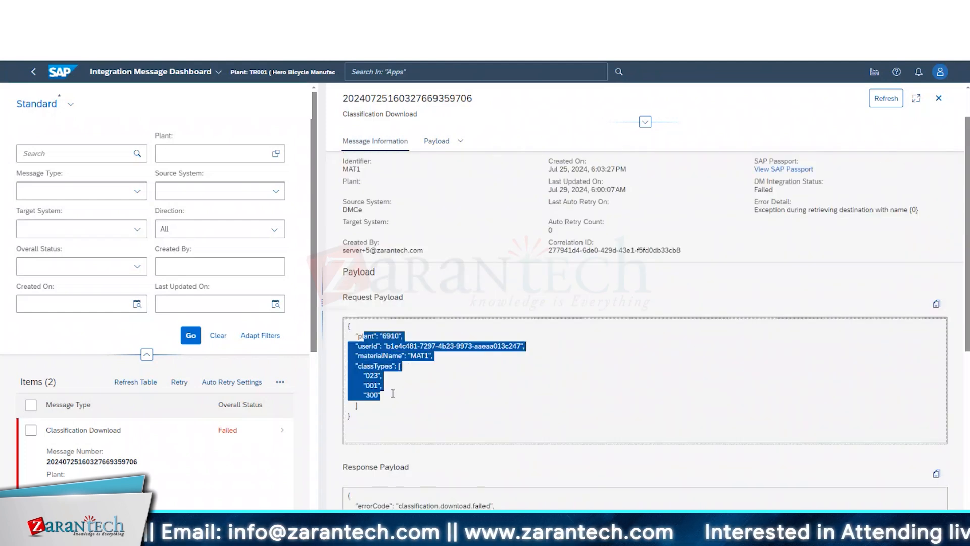
click(399, 405)
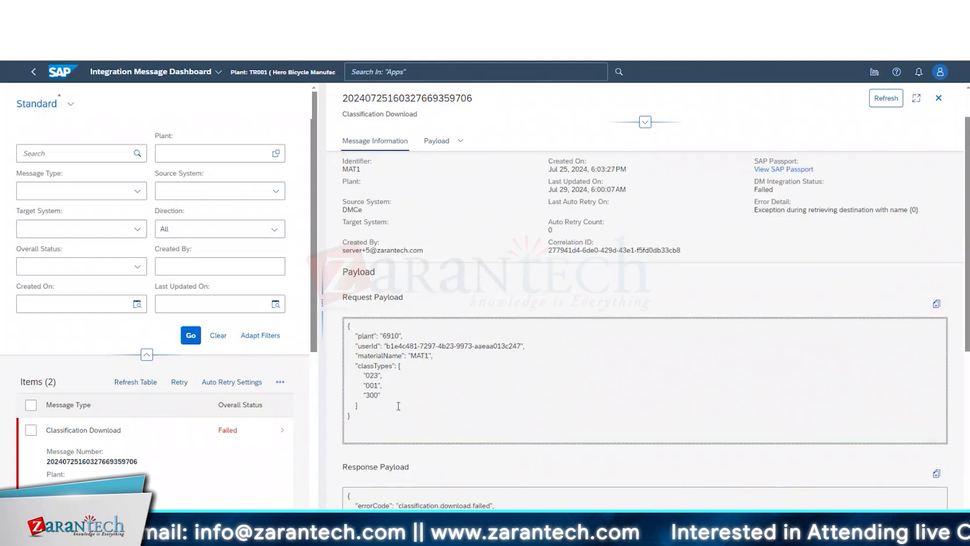
click(938, 99)
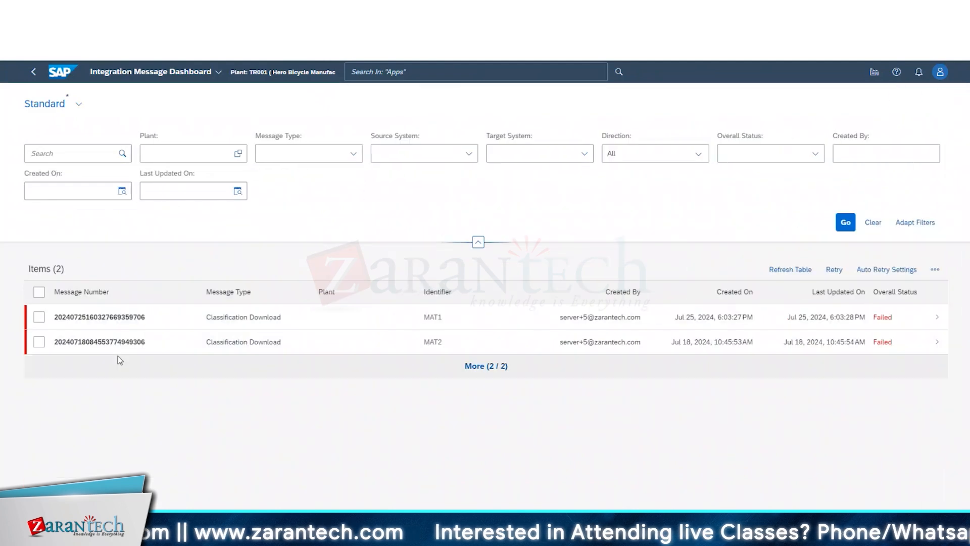
Open the MAT1 message again, highlight the plant, userId, materialName and classTypes entries of its request payload, and close it
click(216, 282)
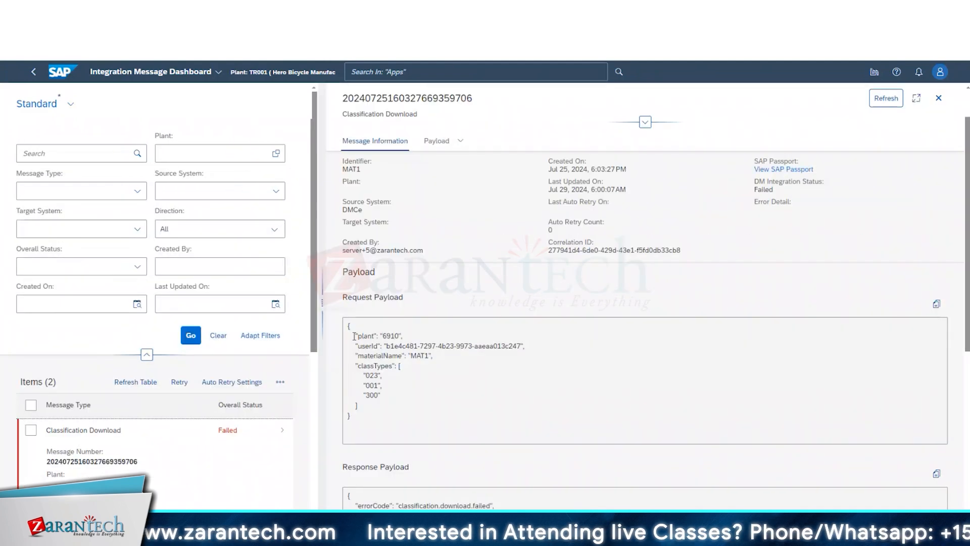
drag(354, 335, 378, 400)
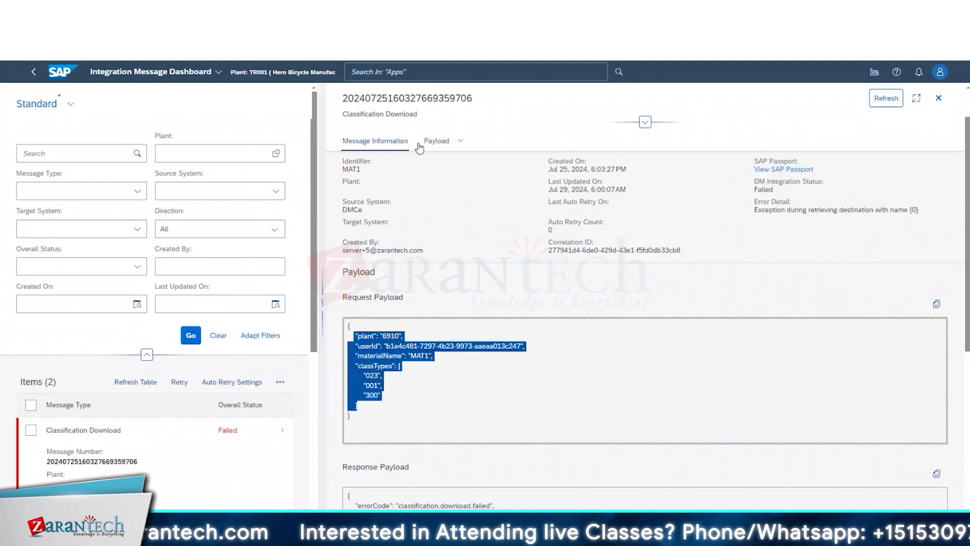
scroll(428, 386, up, 2)
click(351, 374)
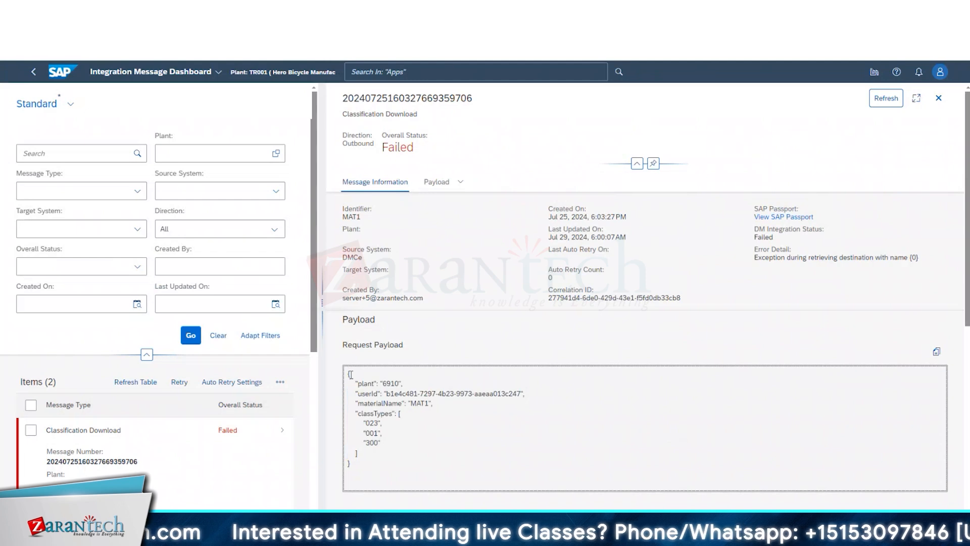
drag(356, 380, 382, 456)
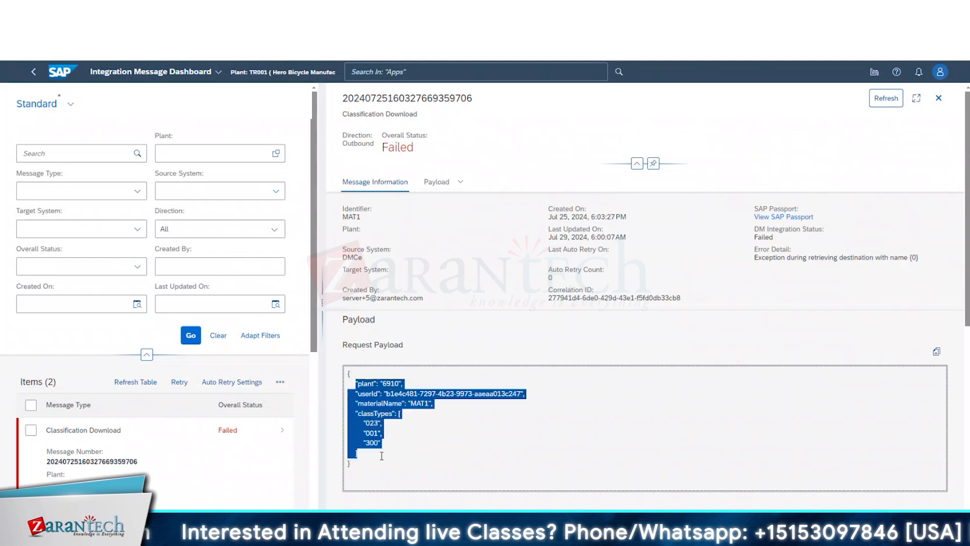
click(428, 452)
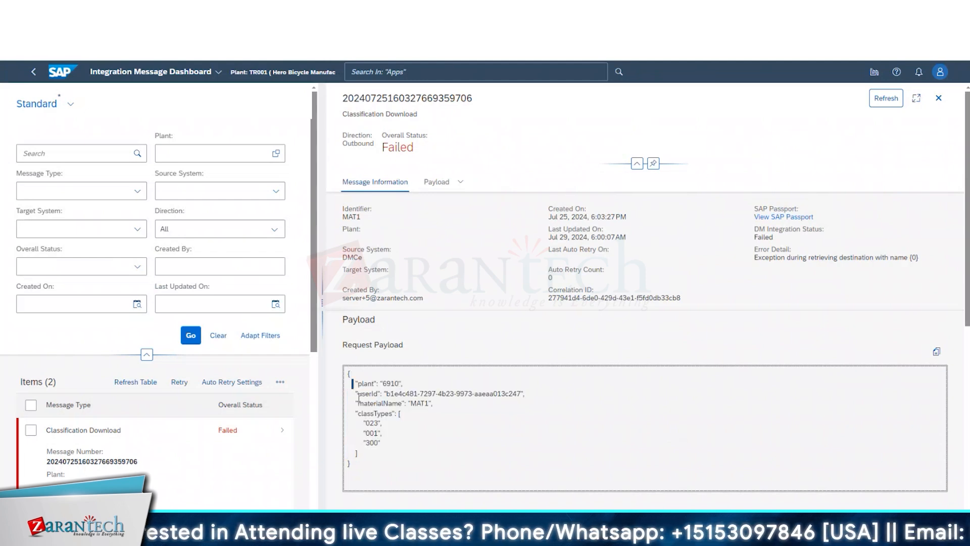
drag(359, 398, 375, 457)
drag(370, 402, 351, 385)
click(379, 461)
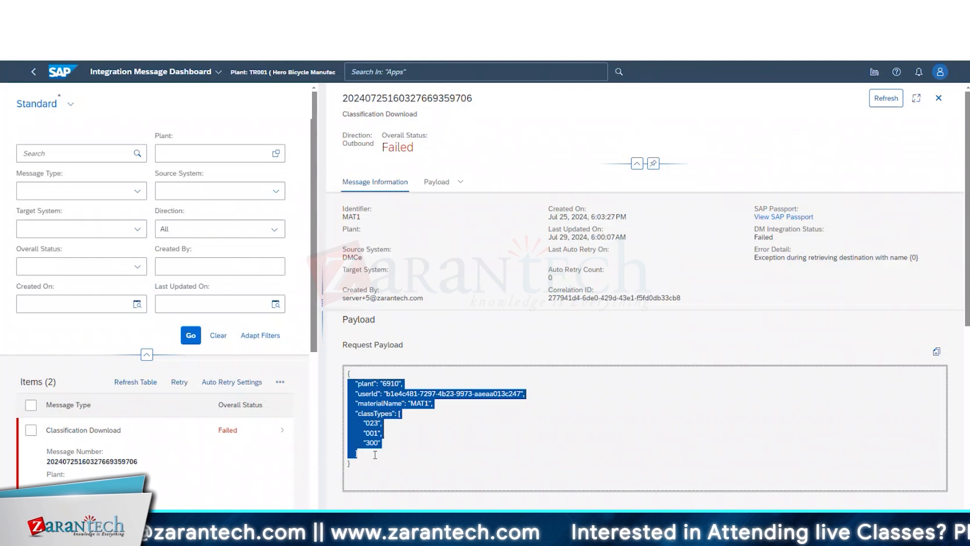
drag(374, 455, 347, 386)
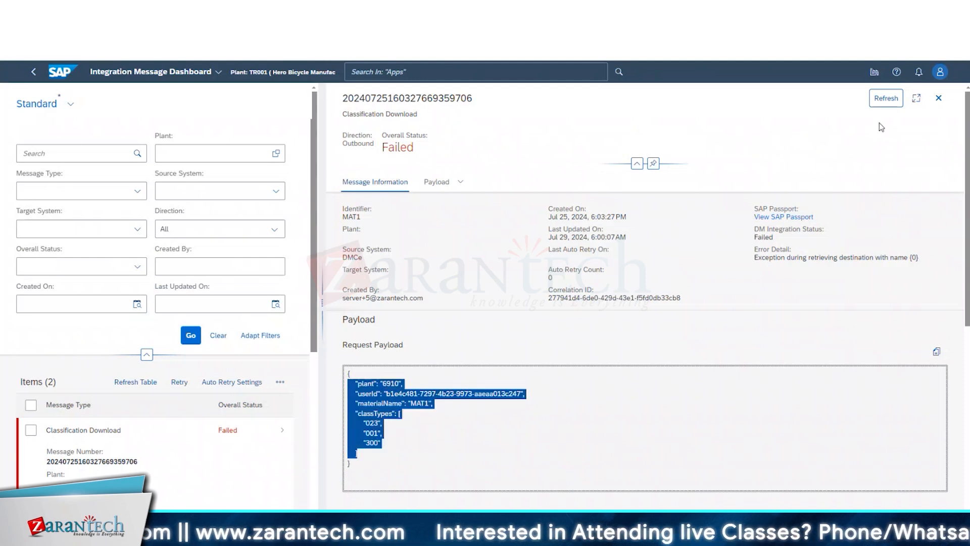
click(939, 98)
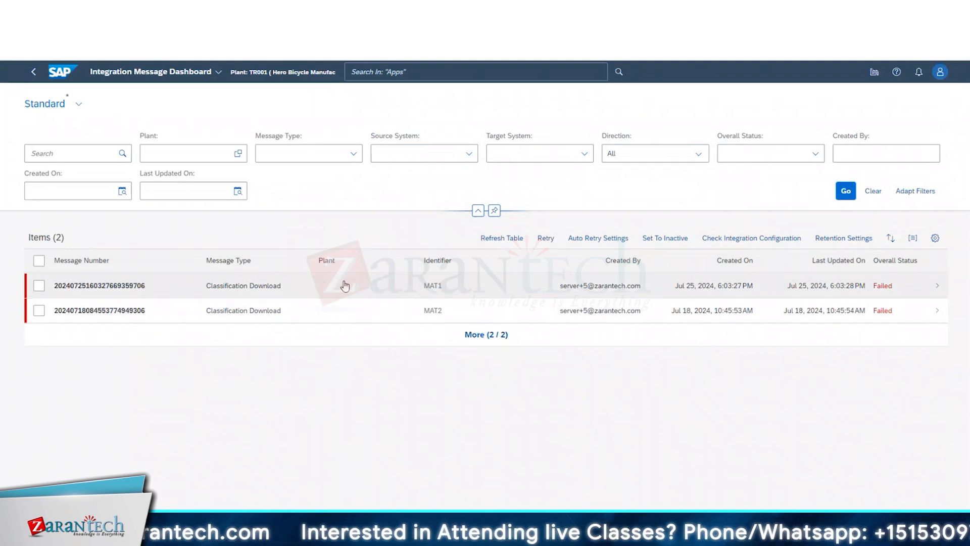
Return to the MAT1 message's details and inspect the full body of its request payload
click(388, 288)
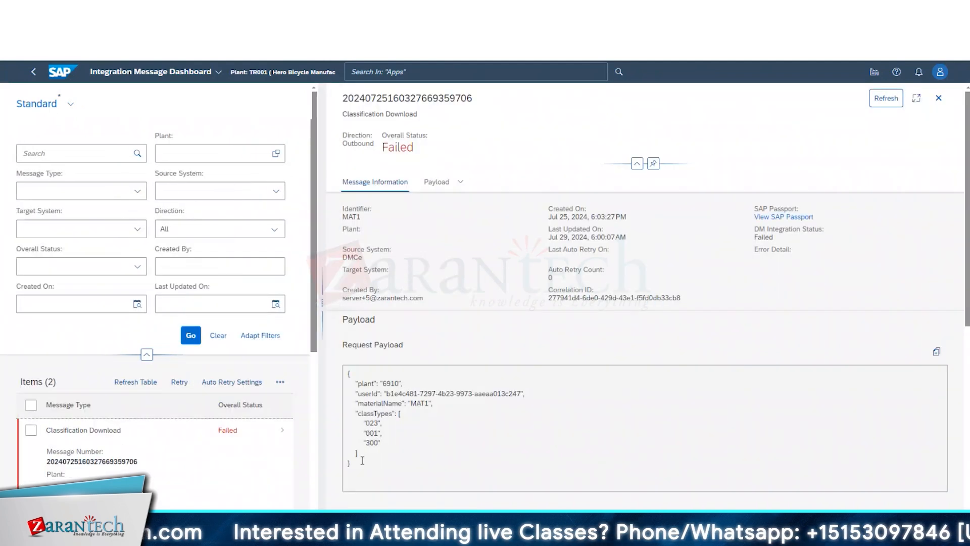
drag(354, 468, 354, 383)
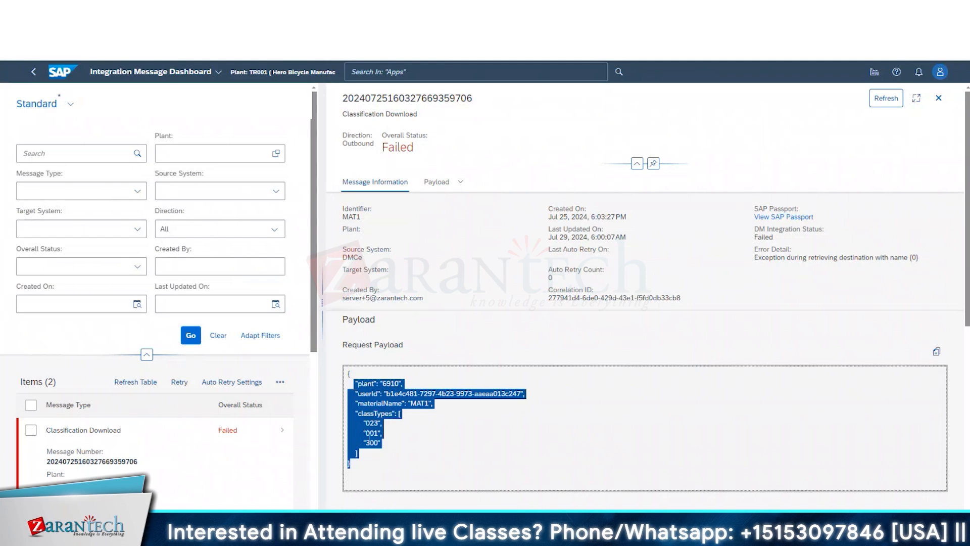
click(368, 457)
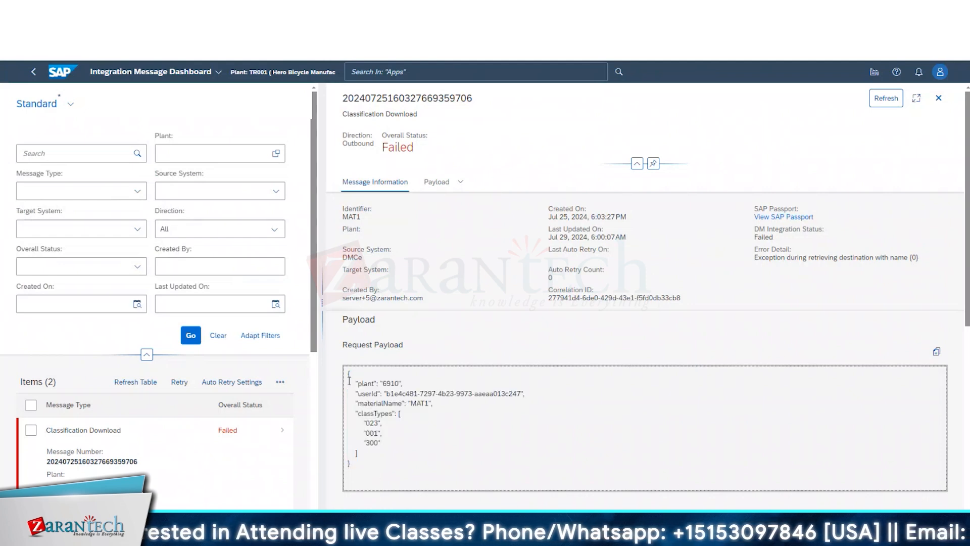
drag(349, 378, 357, 454)
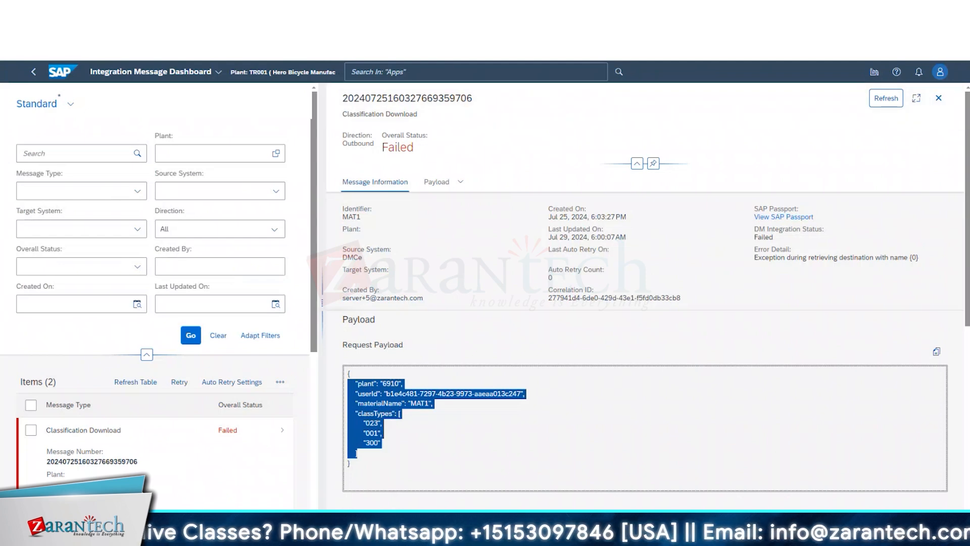
click(416, 411)
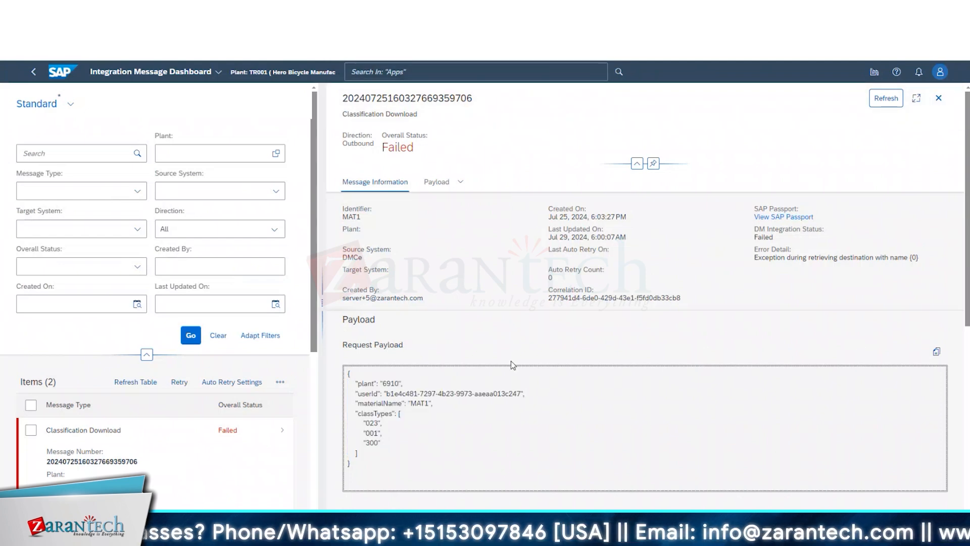
click(370, 454)
click(378, 443)
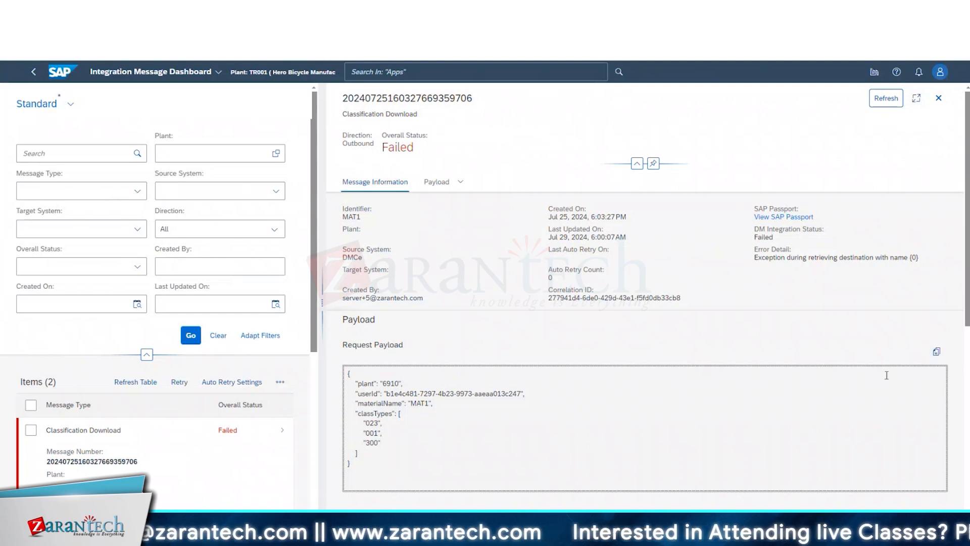
Check the MAT1 message's source and target systems against its request and response payloads, and close the details
double_click(369, 272)
double_click(358, 269)
double_click(356, 257)
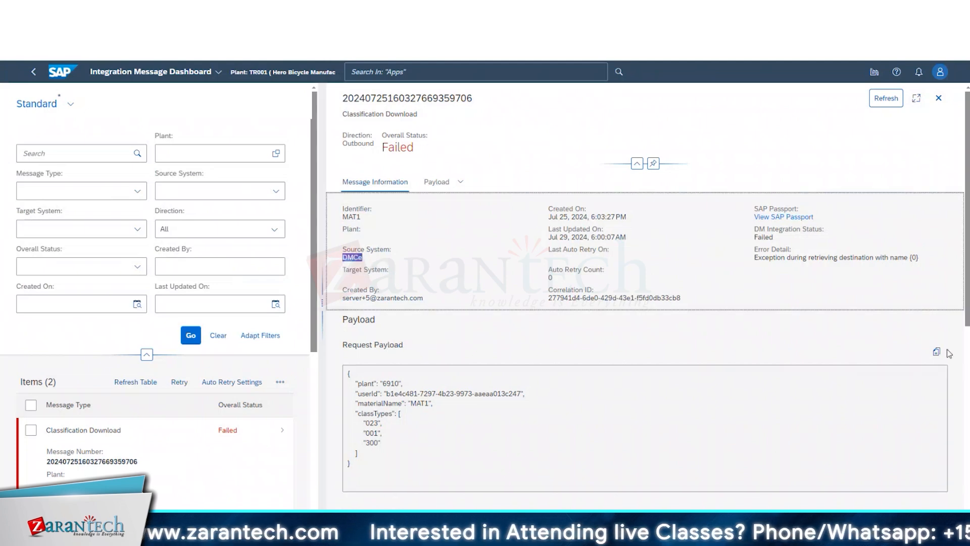
drag(364, 455, 380, 383)
click(385, 441)
scroll(385, 440, down, 3)
scroll(386, 440, up, 3)
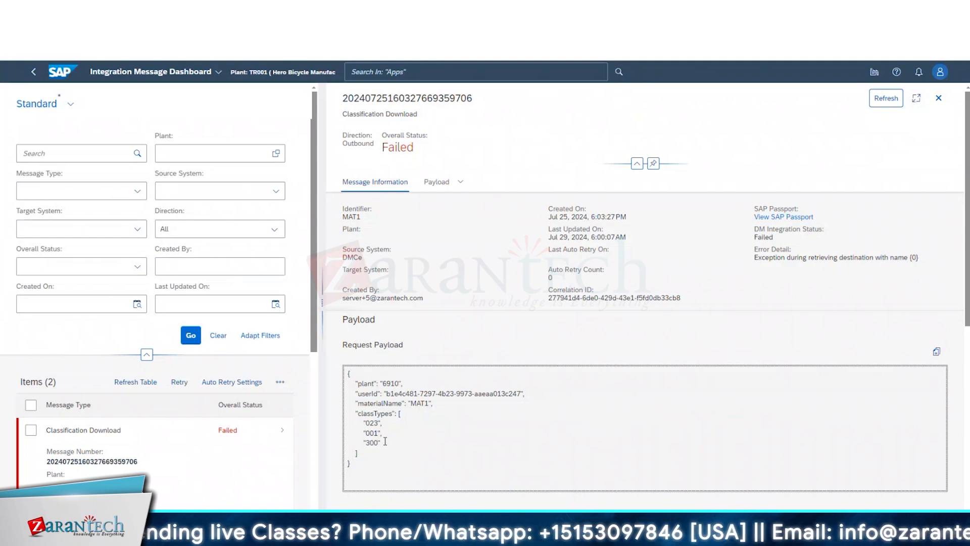
scroll(385, 441, down, 2)
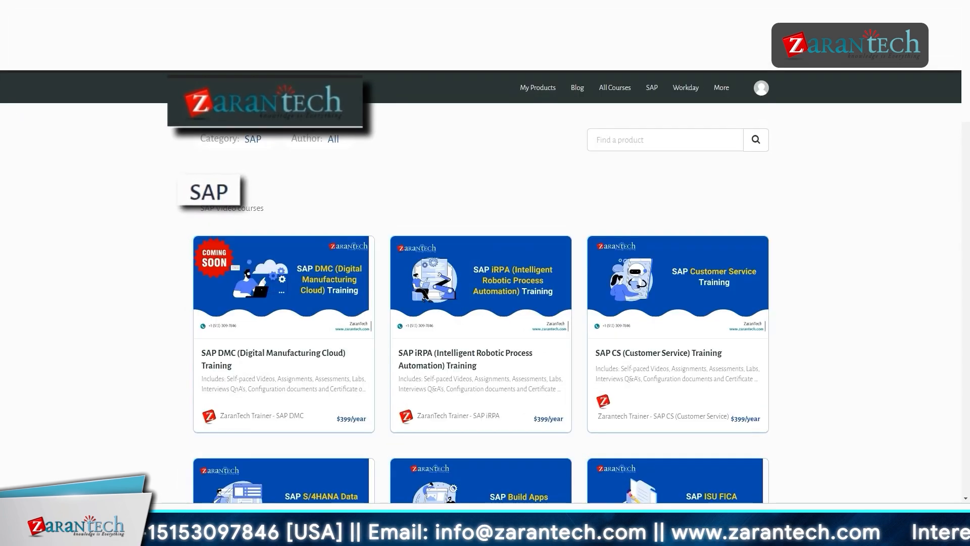
scroll(481, 286, down, 1)
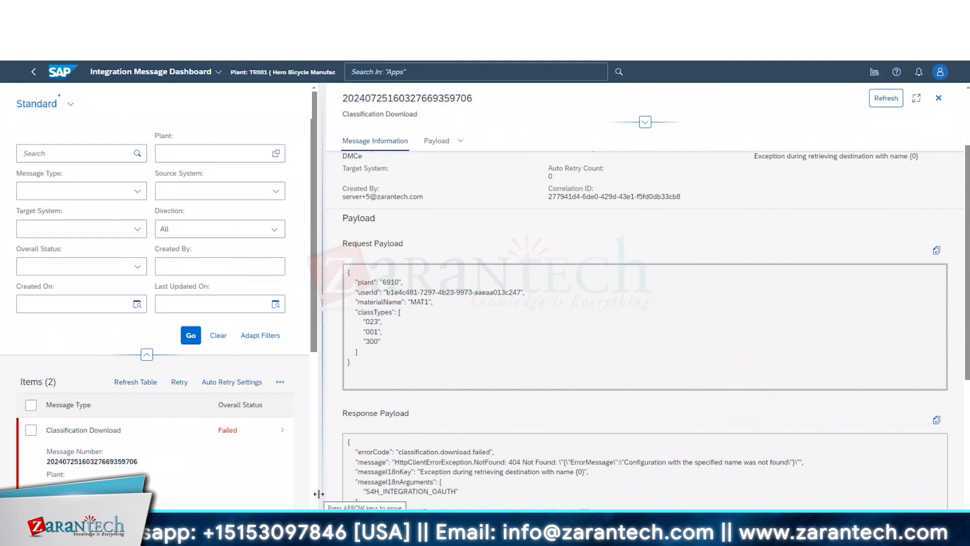
click(940, 98)
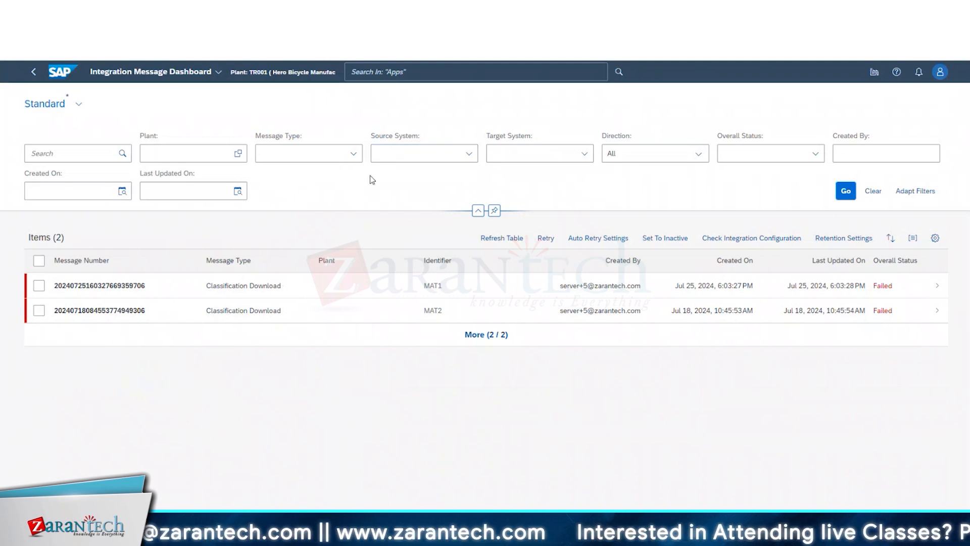
Look through the message types offered by the dashboard's Message Type filter, from Activity Confirmation Cancellation down to the EWM entries
click(354, 156)
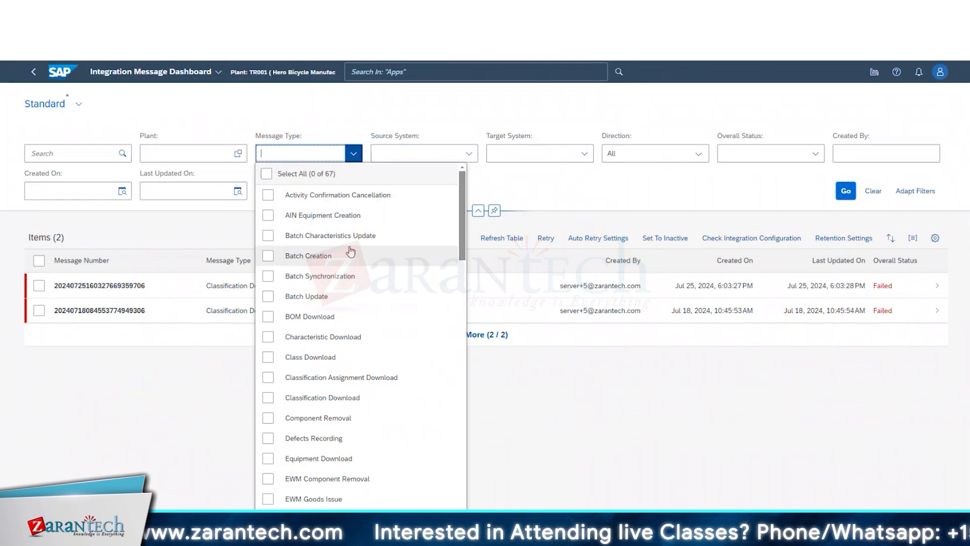
scroll(329, 283, down, 1)
scroll(329, 283, down, 1)
scroll(344, 263, up, 3)
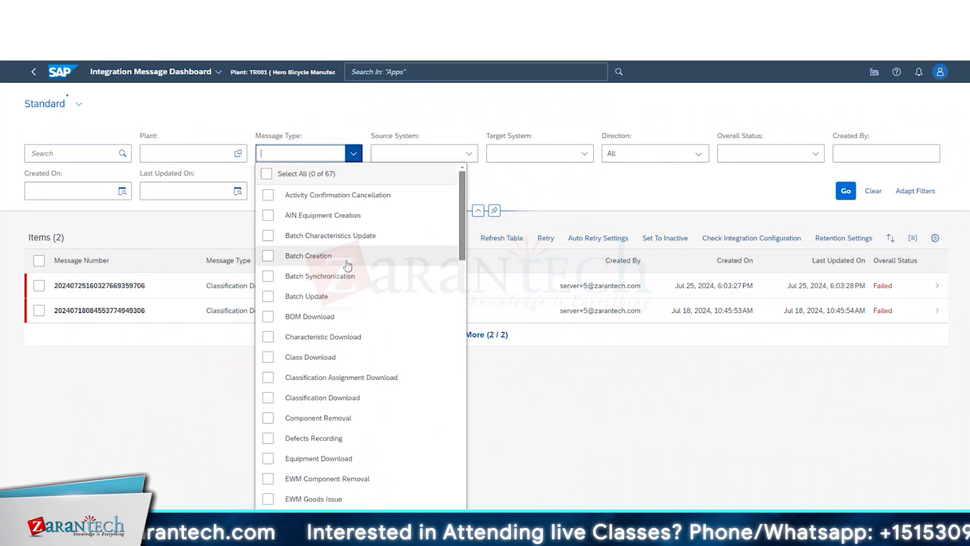
scroll(352, 244, down, 3)
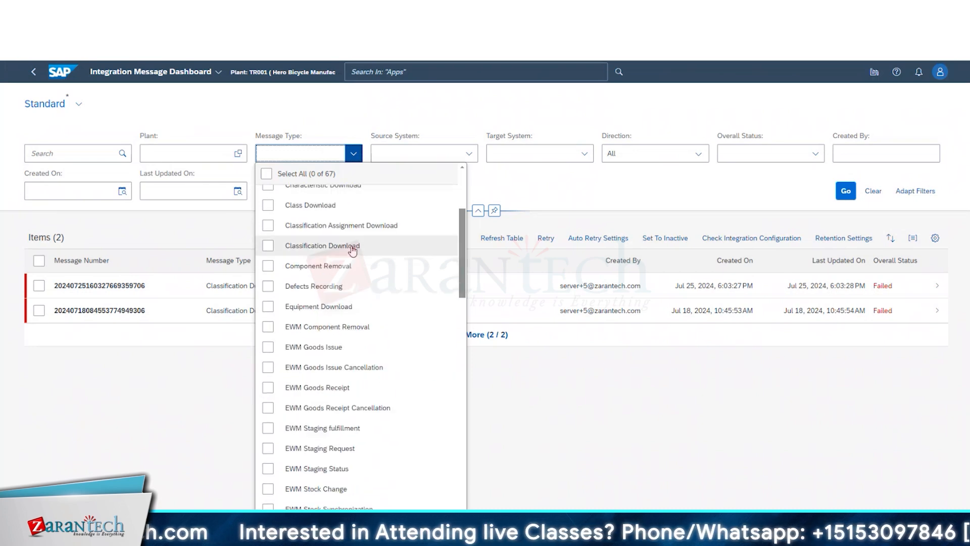
scroll(352, 247, up, 3)
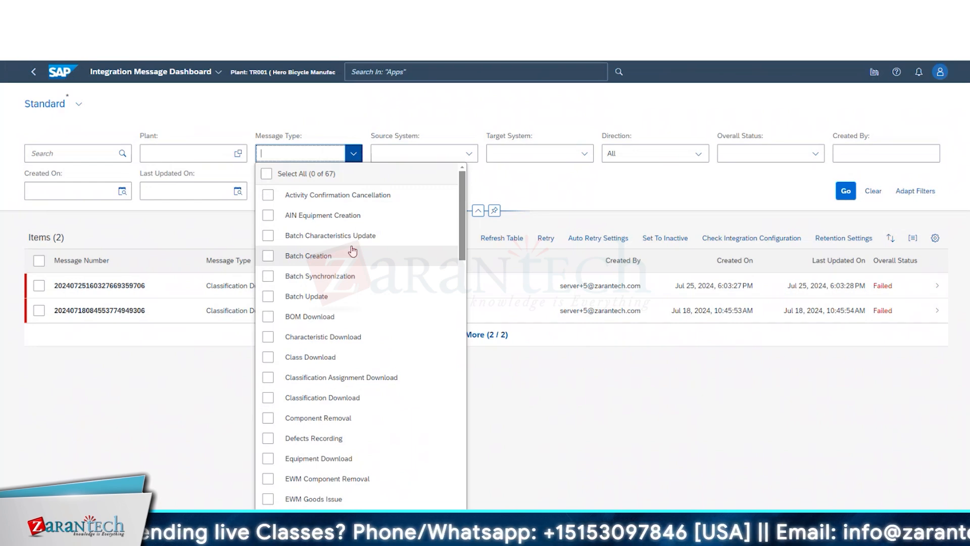
scroll(352, 251, down, 8)
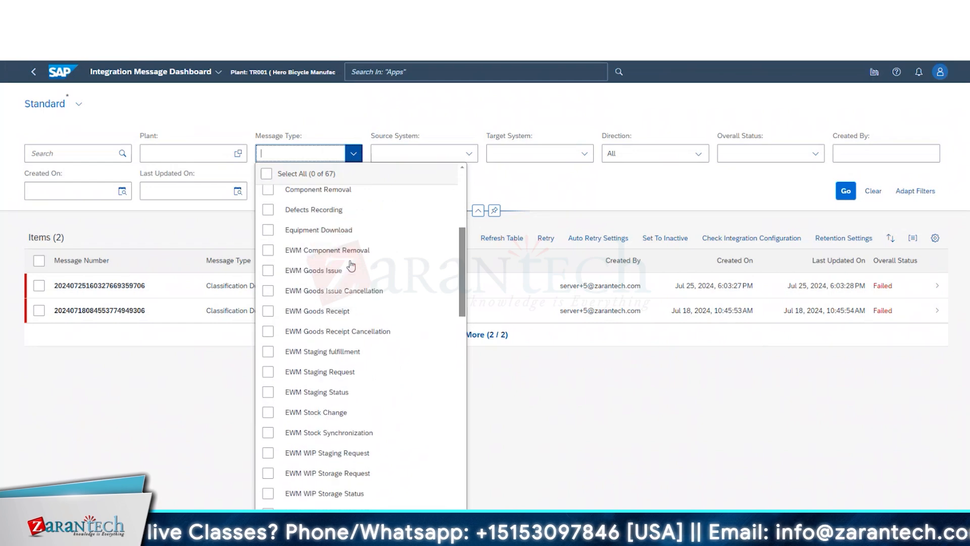
scroll(352, 266, down, 5)
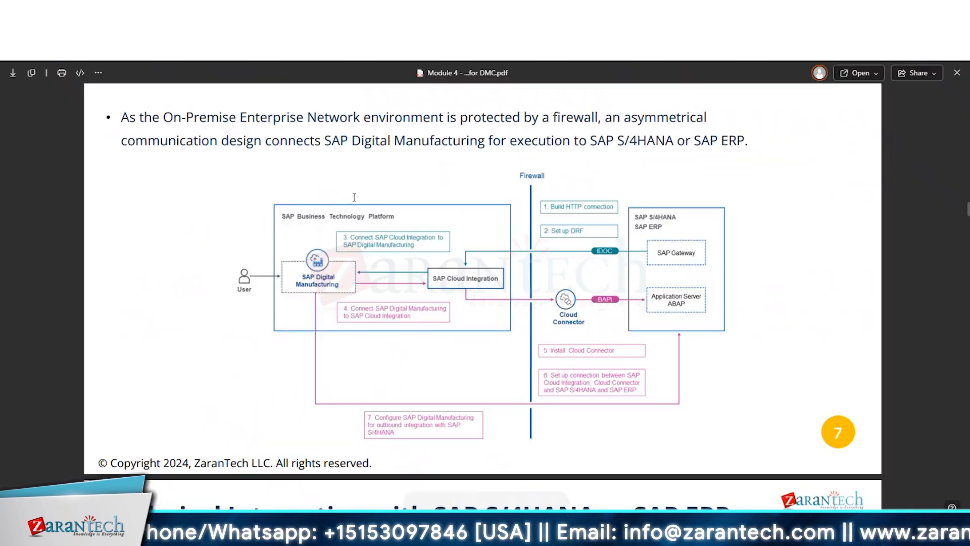
In the Module 4 PDF, review the slide 5 diagram of inbound and outbound data exchanged with SAP Digital Manufacturing
scroll(420, 329, down, 10)
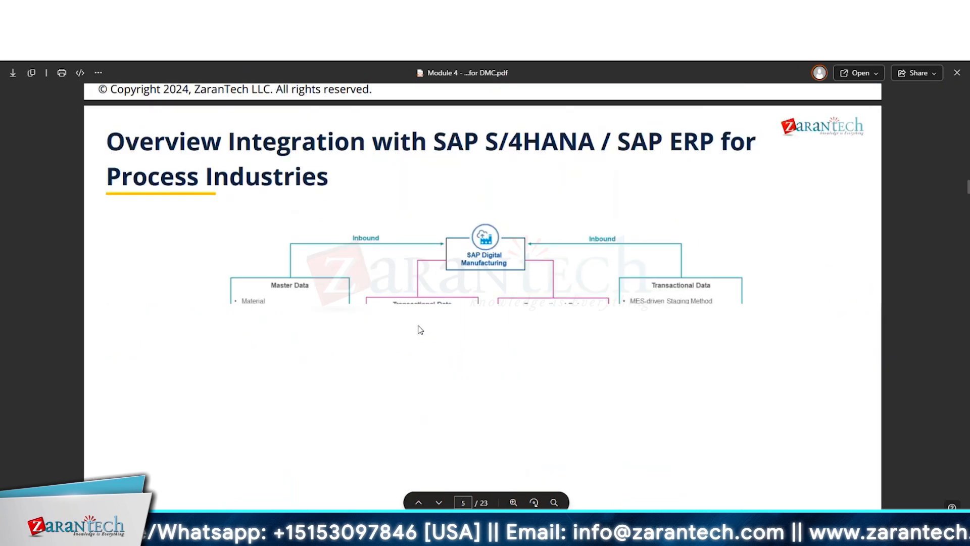
scroll(421, 330, up, 4)
scroll(420, 329, down, 4)
scroll(418, 329, down, 3)
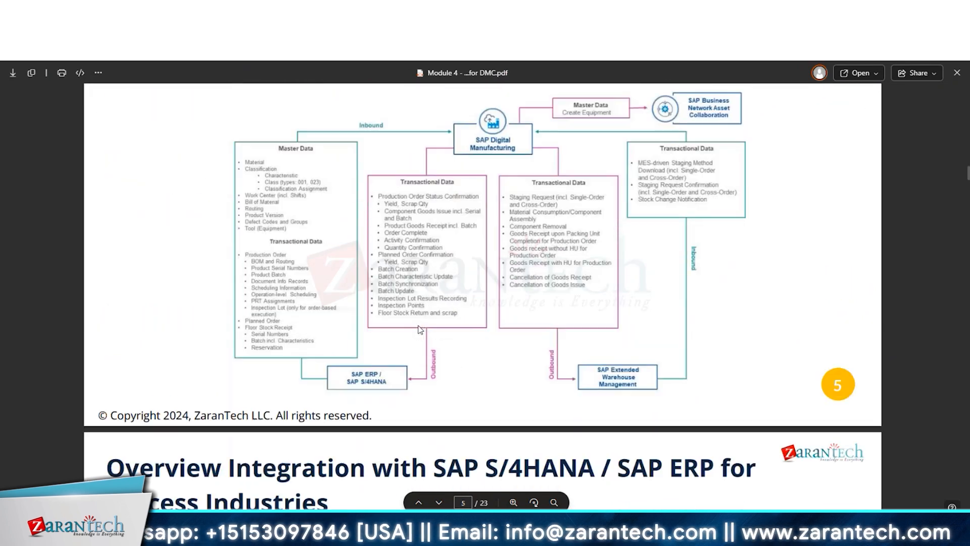
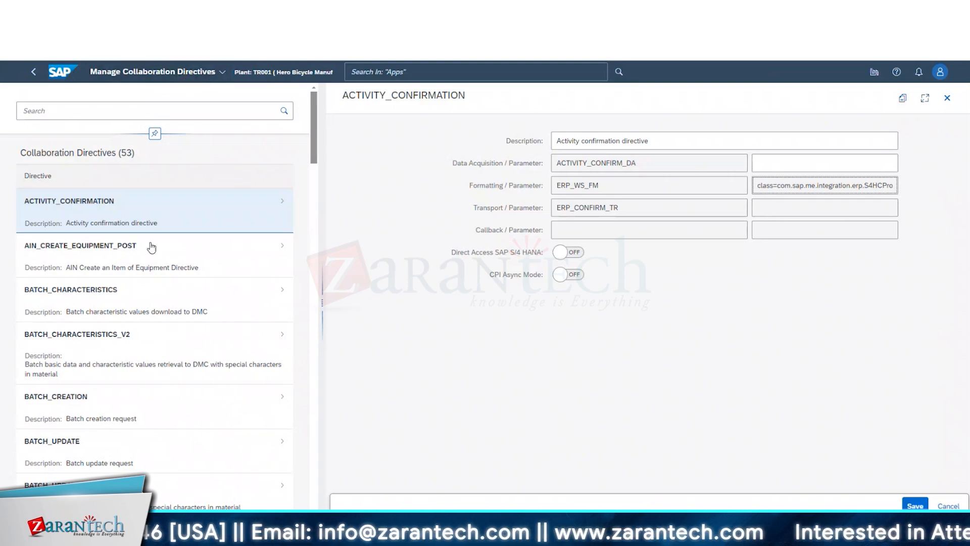
Browse the full list of collaboration directives in Manage Collaboration Directives and return to its beginning
scroll(137, 374, down, 20)
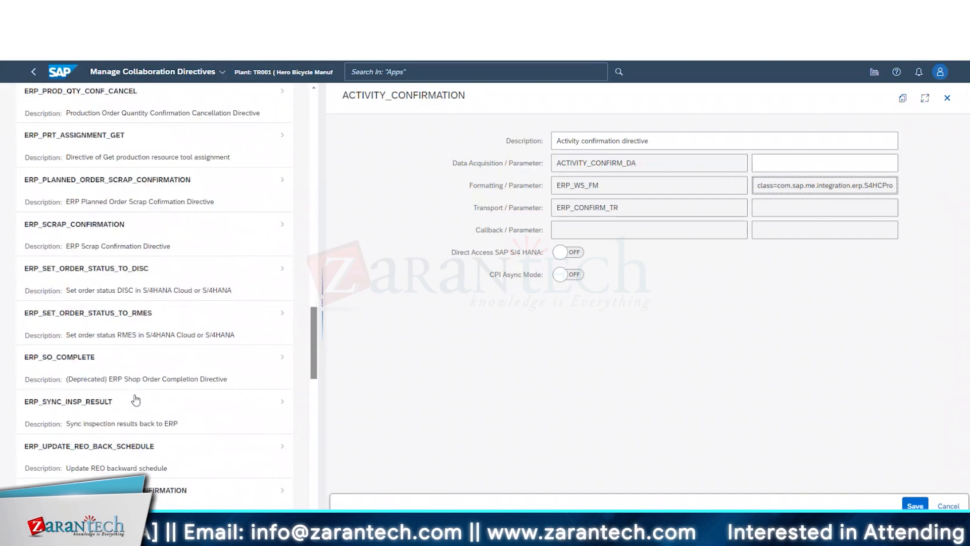
scroll(135, 400, down, 15)
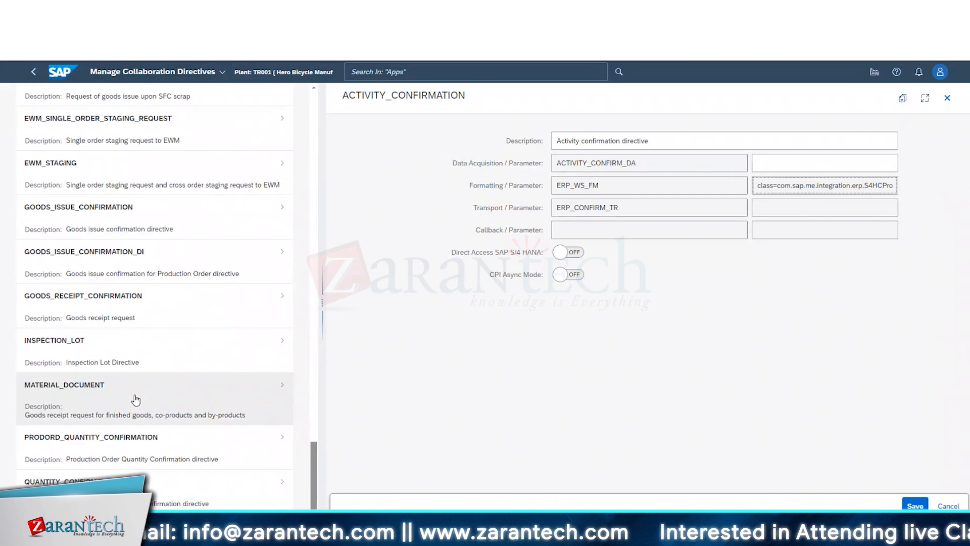
scroll(136, 400, up, 20)
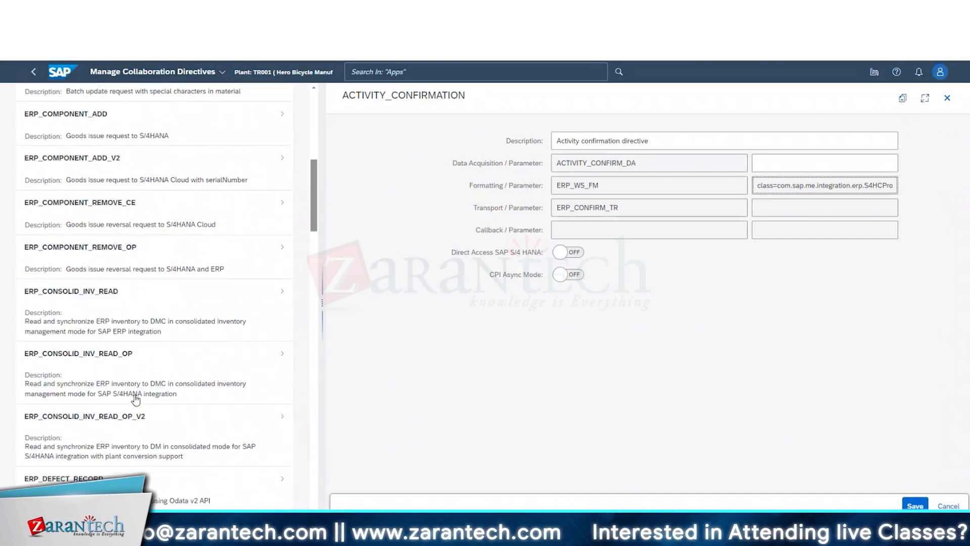
scroll(134, 395, up, 3)
Search the apps for "link", open Manage Collaboration Links, and check the directives assigned to COLLABORATION_BATCH_CREATION
click(403, 70)
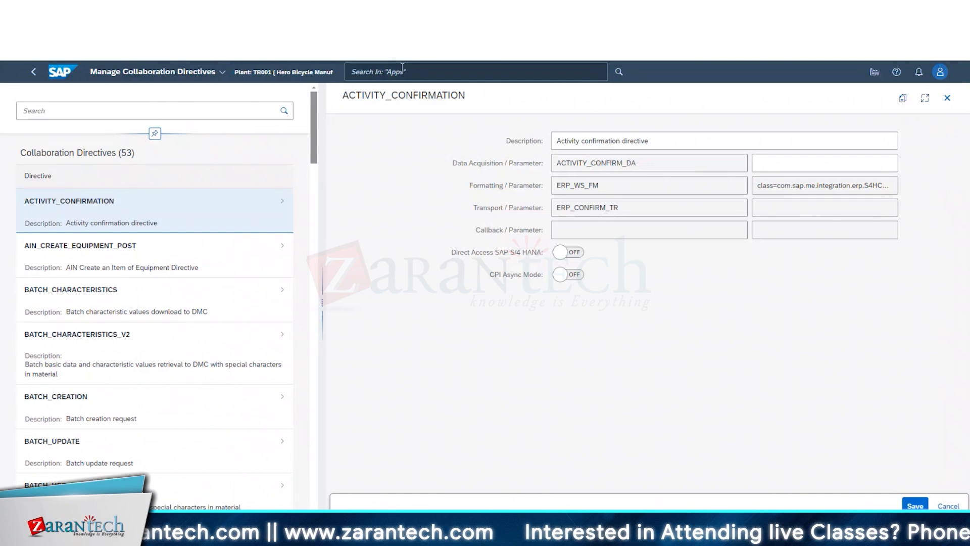
text(link)
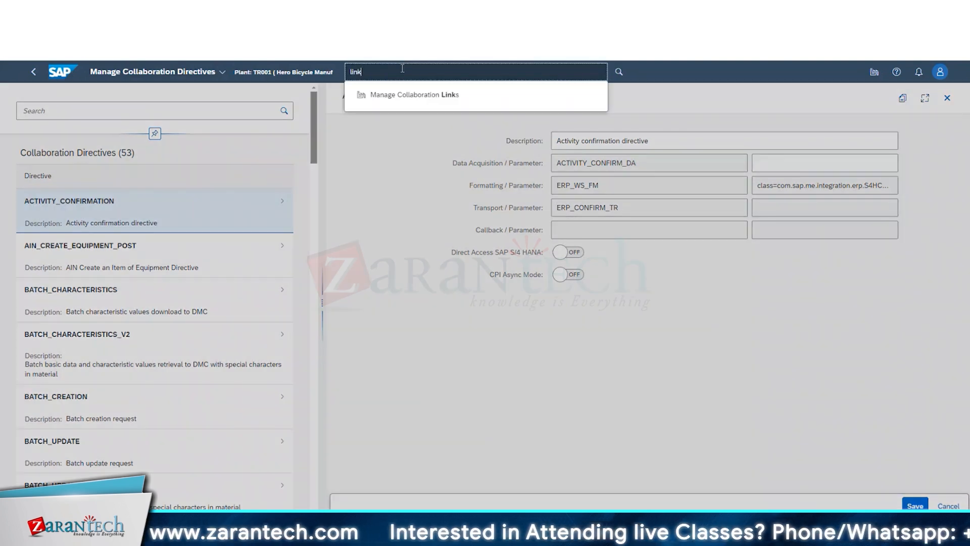
click(411, 96)
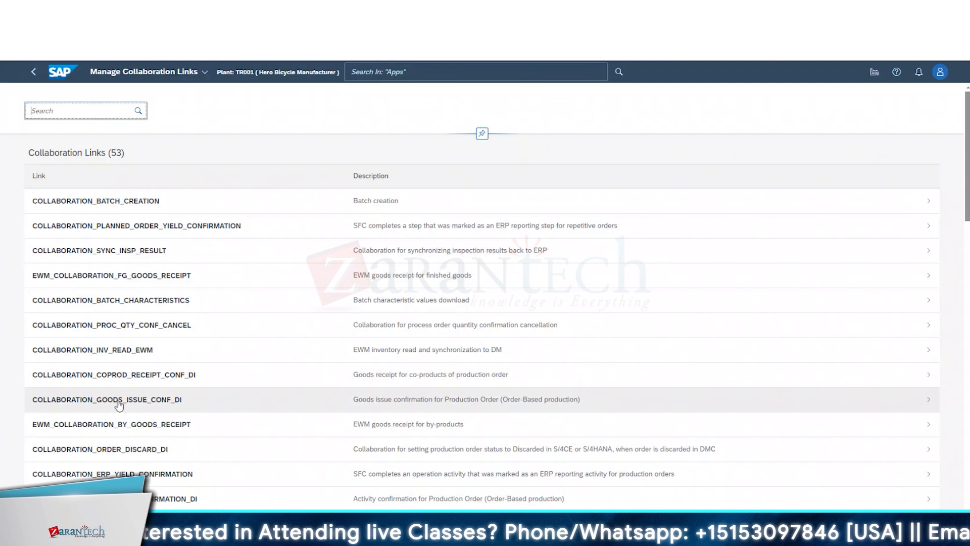
click(119, 202)
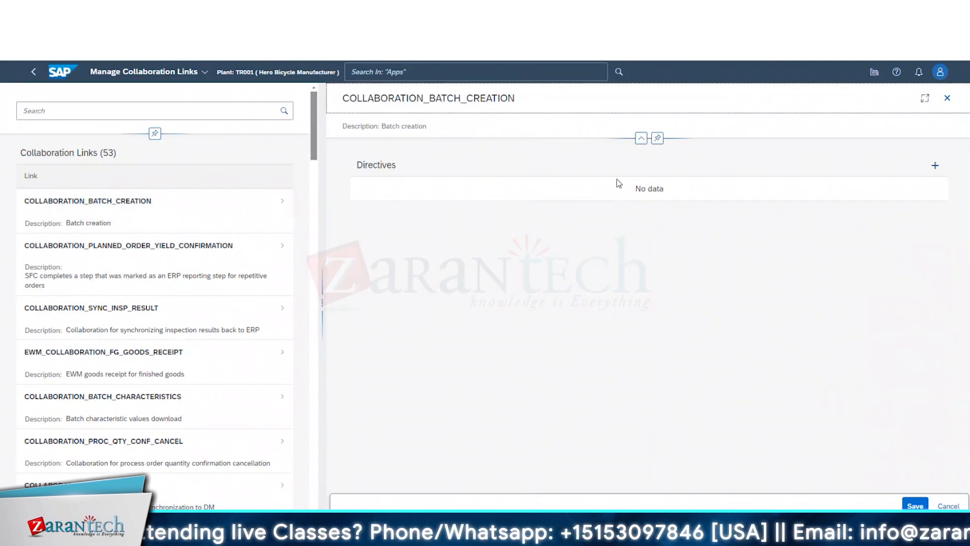
drag(616, 183, 700, 183)
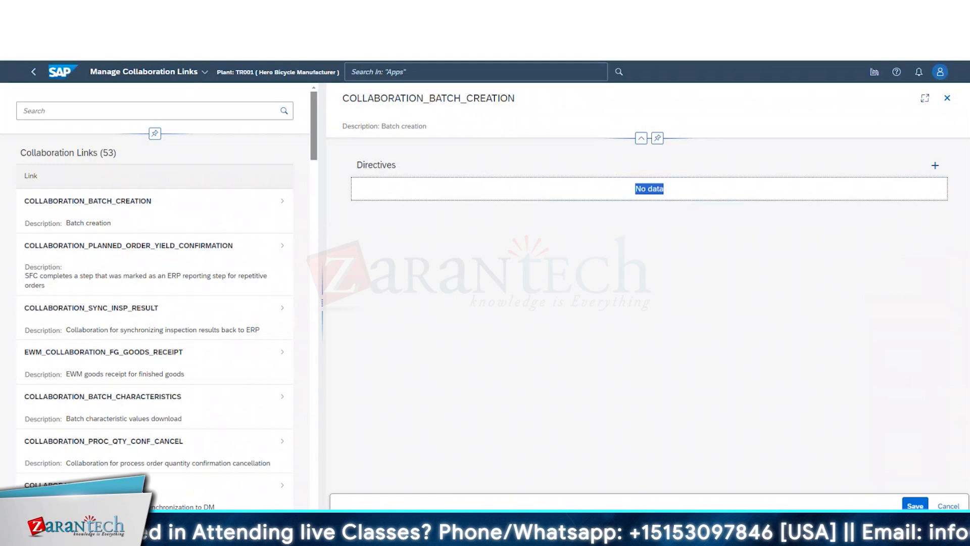
Open the bookmarked SAP DMC and SAP Digital Manufacturing help pages in the browser, and return to the collaboration link
click(485, 10)
click(255, 52)
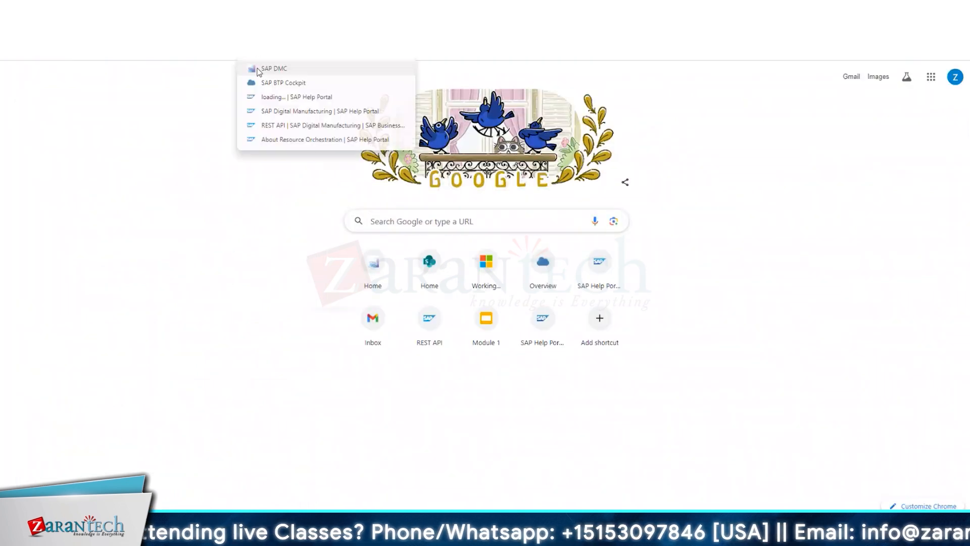
click(273, 68)
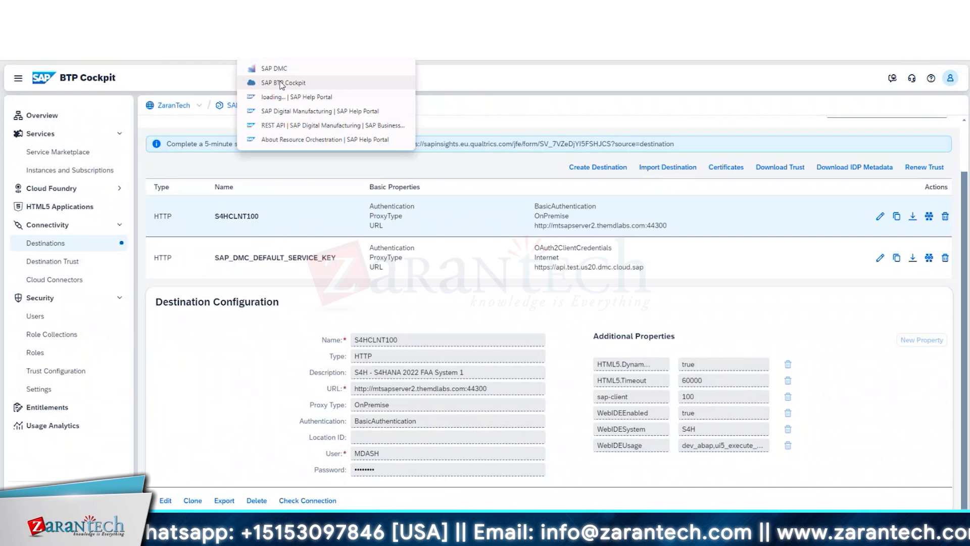
click(266, 61)
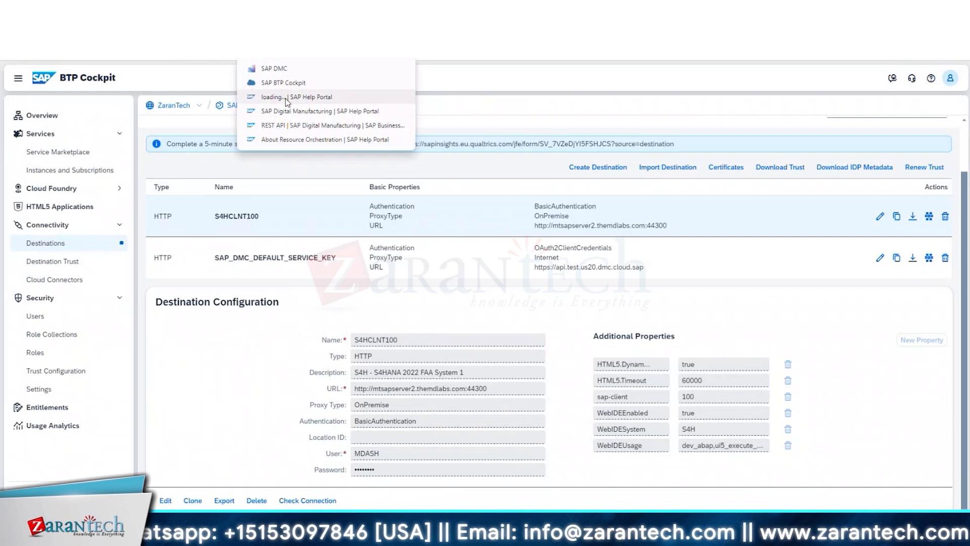
click(294, 112)
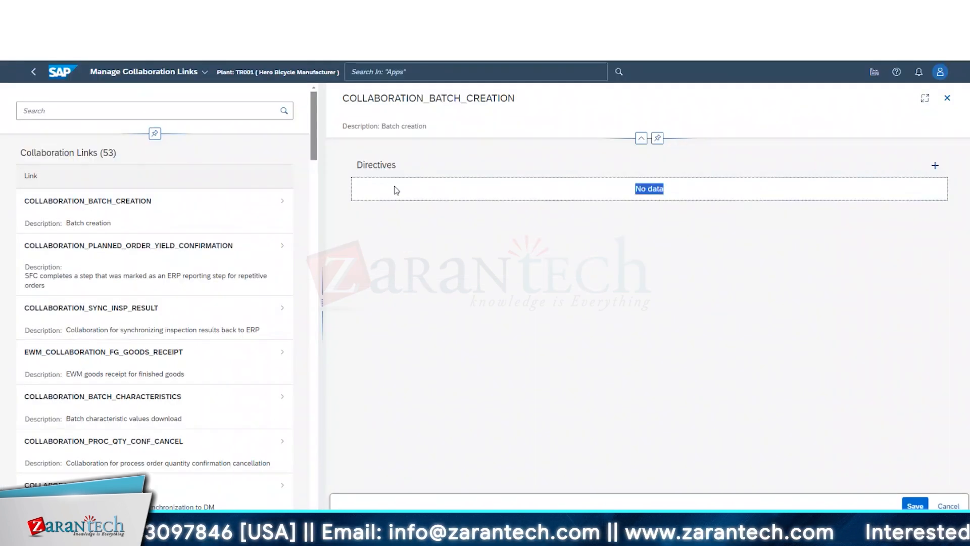
Add the BATCH_CREATION directive to the COLLABORATION_BATCH_CREATION link and save the link
click(935, 165)
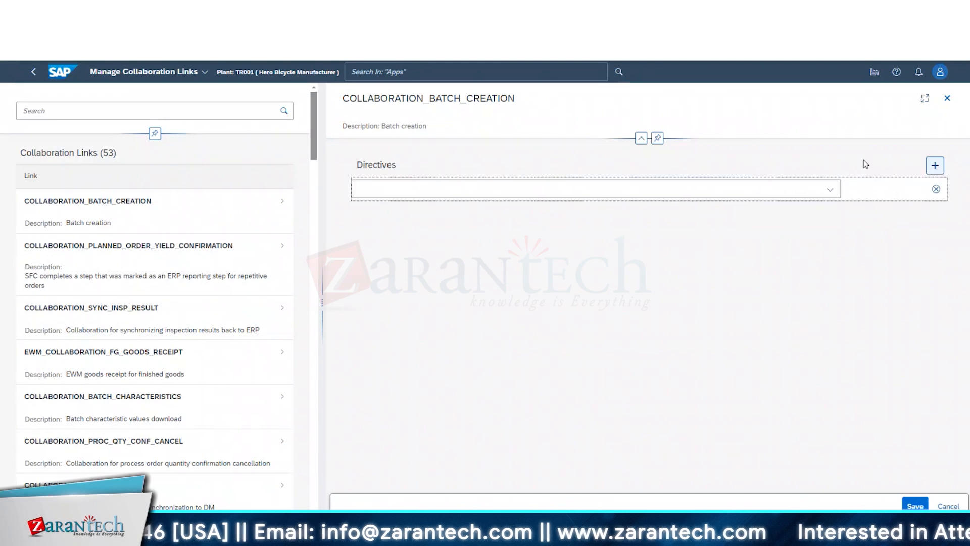
click(830, 189)
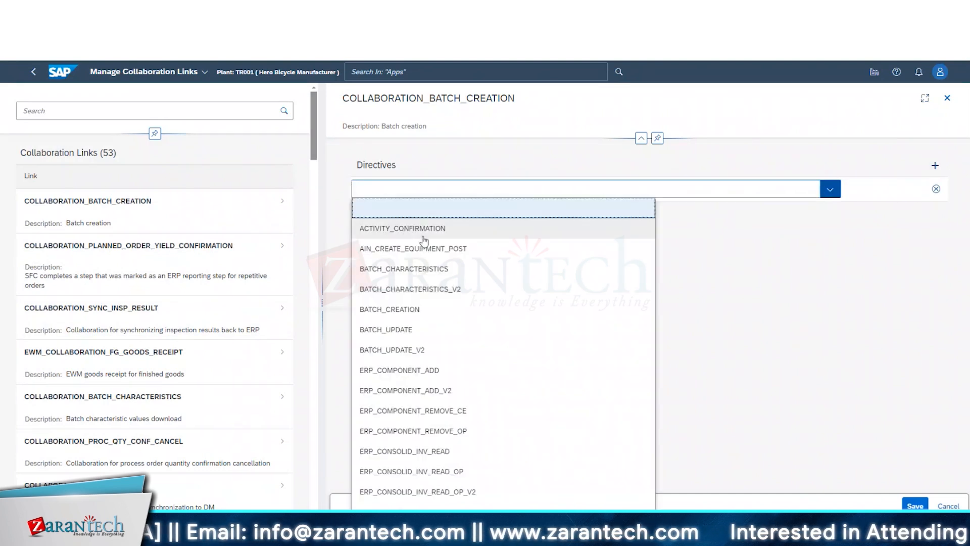
click(423, 310)
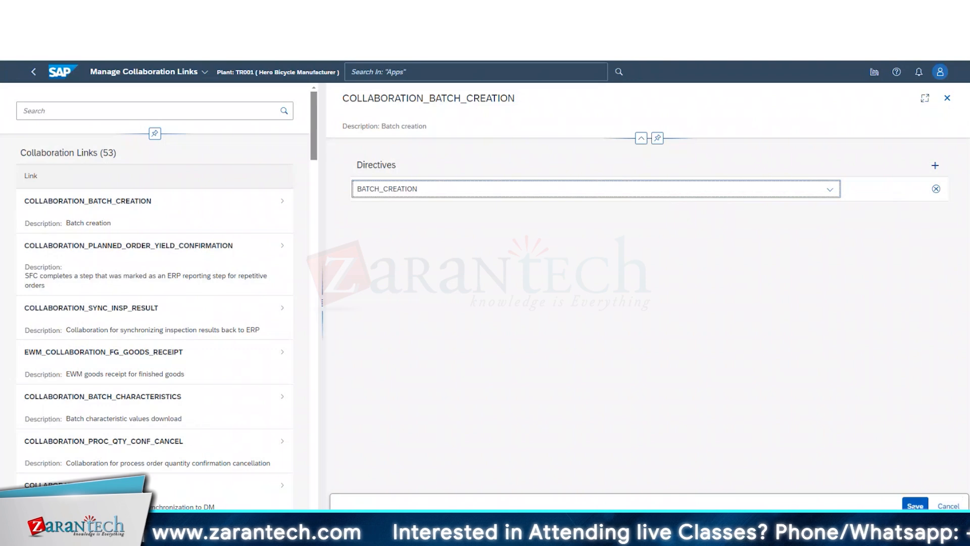
click(914, 507)
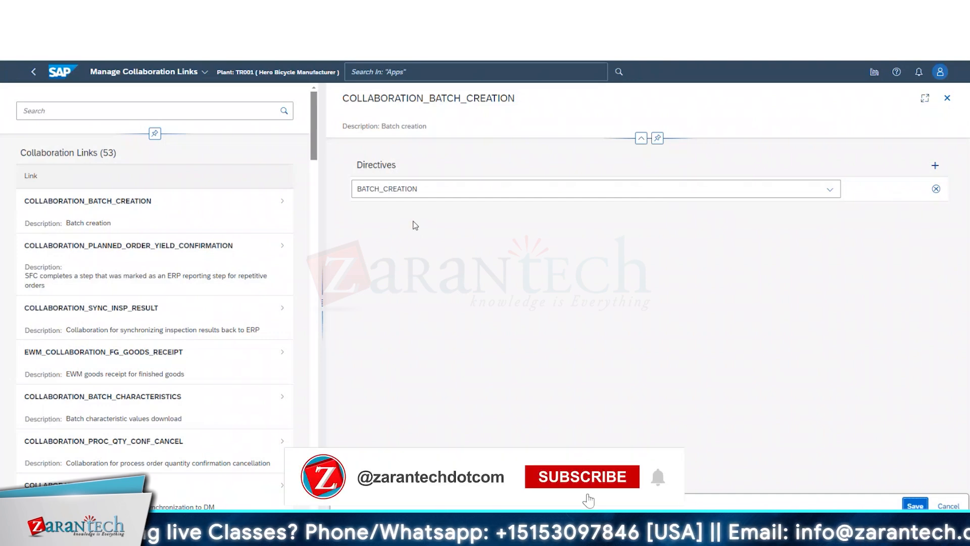
Browse the collaboration links and their descriptions from batch creation through yield confirmation
scroll(74, 392, down, 6)
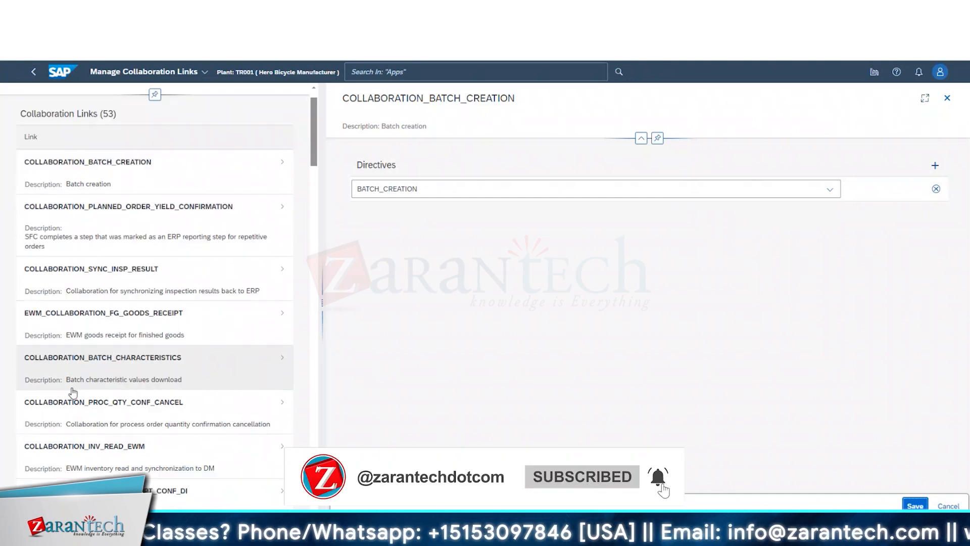
scroll(217, 401, down, 2)
scroll(230, 397, up, 8)
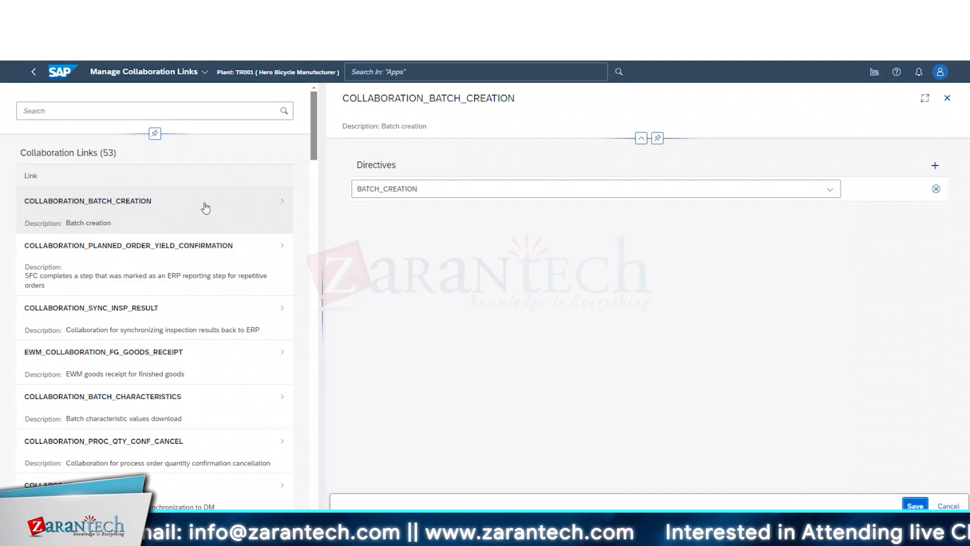
scroll(205, 207, down, 5)
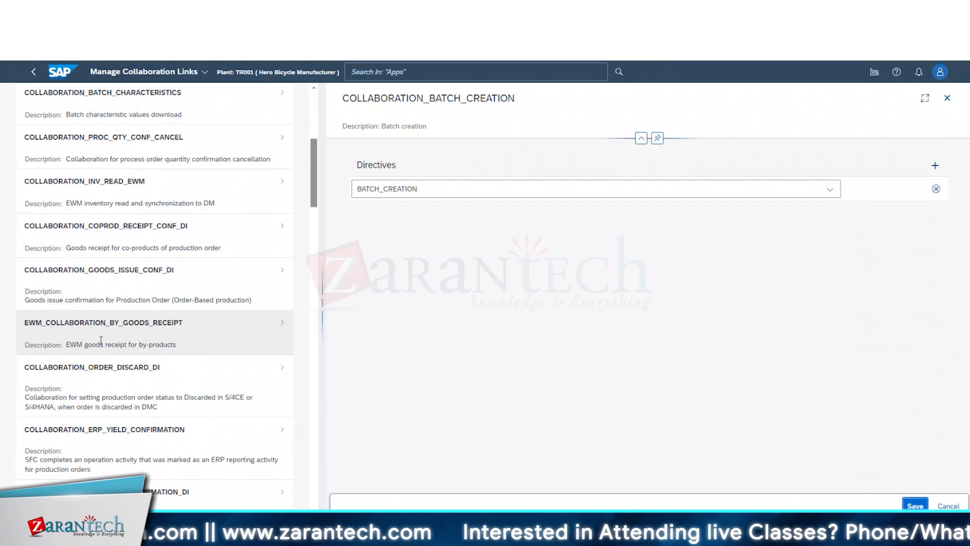
scroll(101, 340, up, 6)
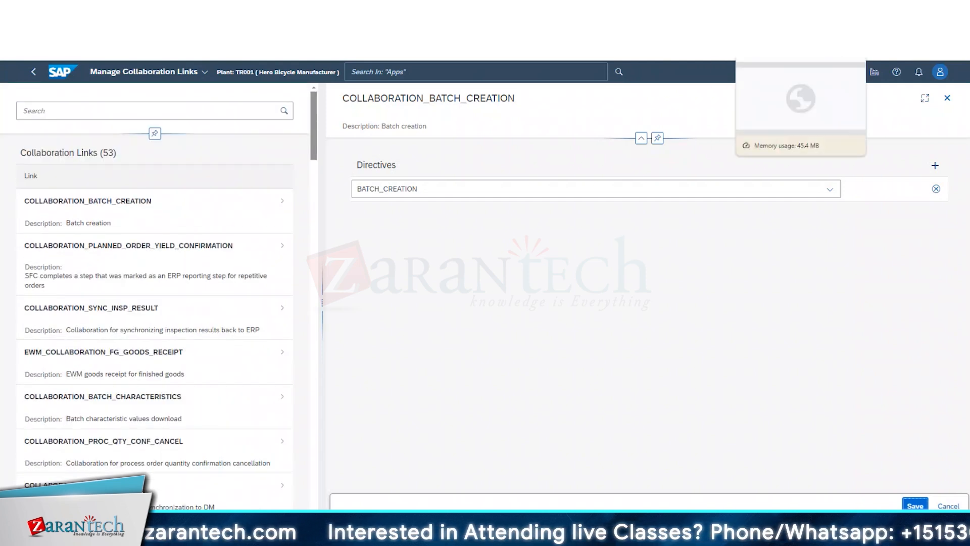
scroll(139, 388, down, 5)
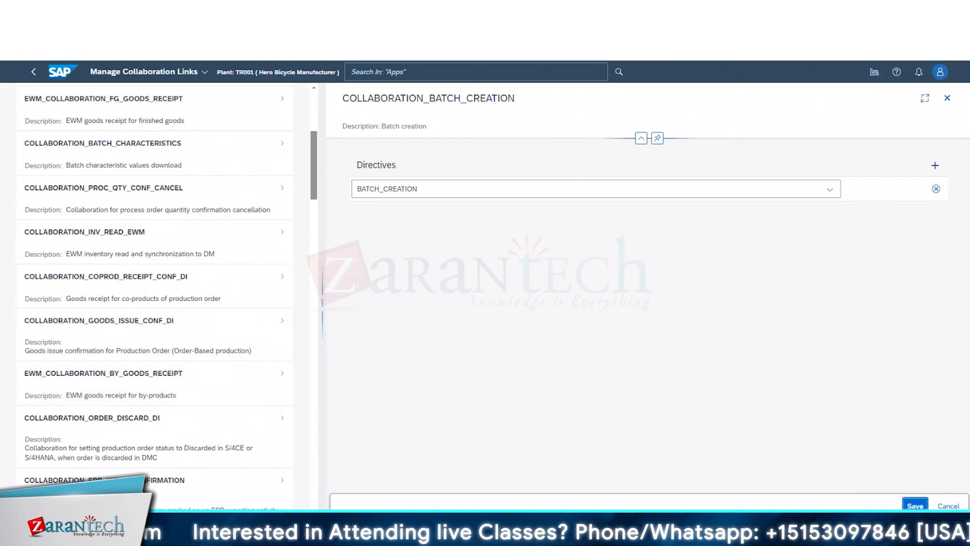
Switch to the Module 4 PDF and review the technical integration steps, the S/4HANA Cloud overview, and the slide 7 communication diagram
key(alt+Tab)
scroll(427, 325, down, 4)
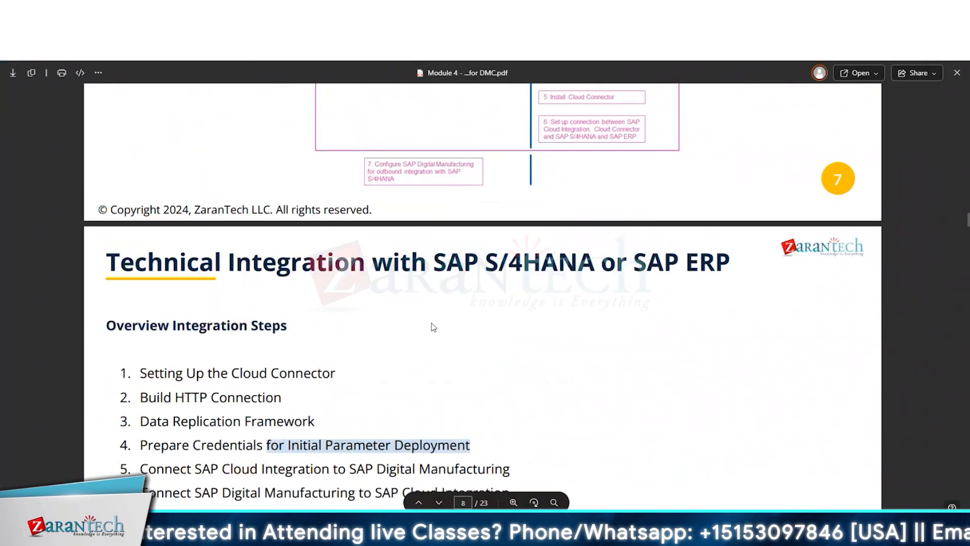
scroll(432, 327, down, 4)
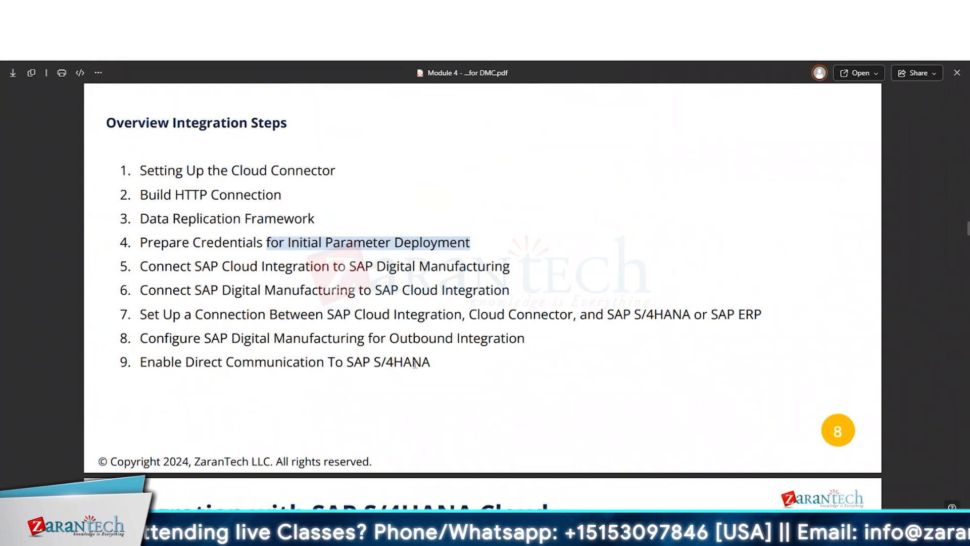
scroll(414, 363, up, 3)
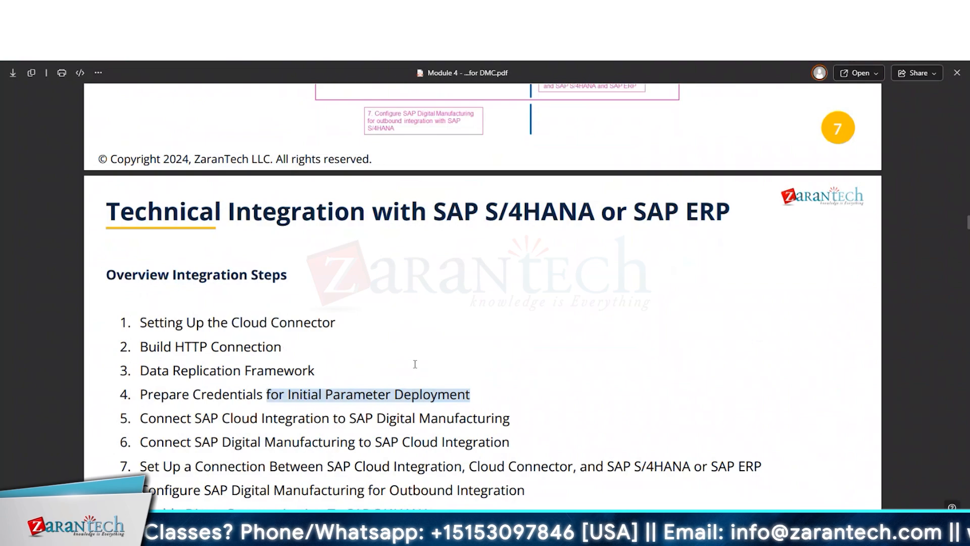
scroll(415, 364, down, 8)
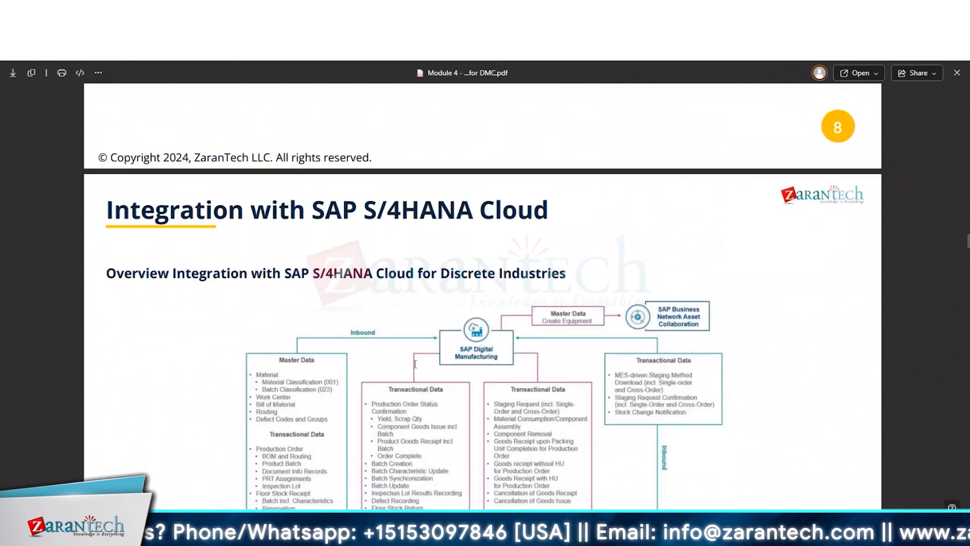
scroll(415, 364, down, 3)
scroll(415, 364, up, 15)
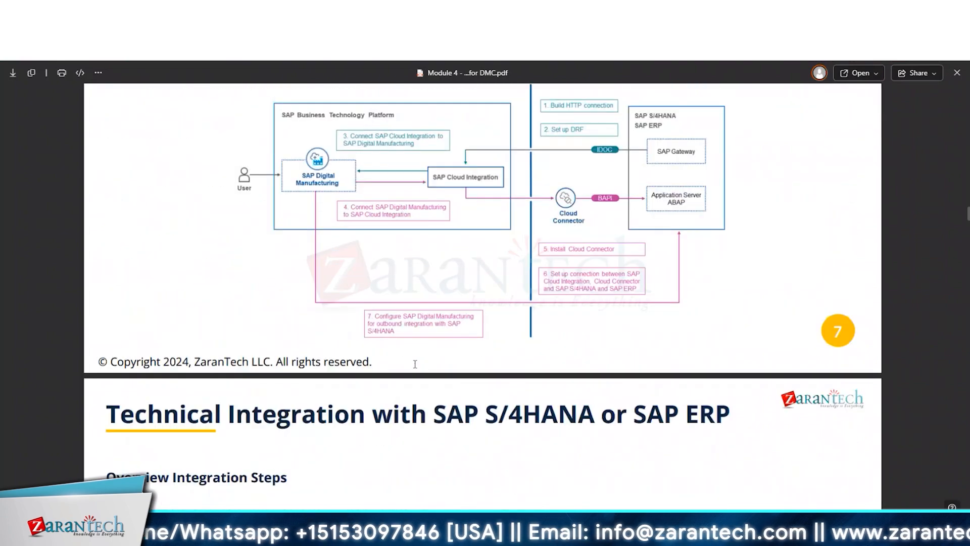
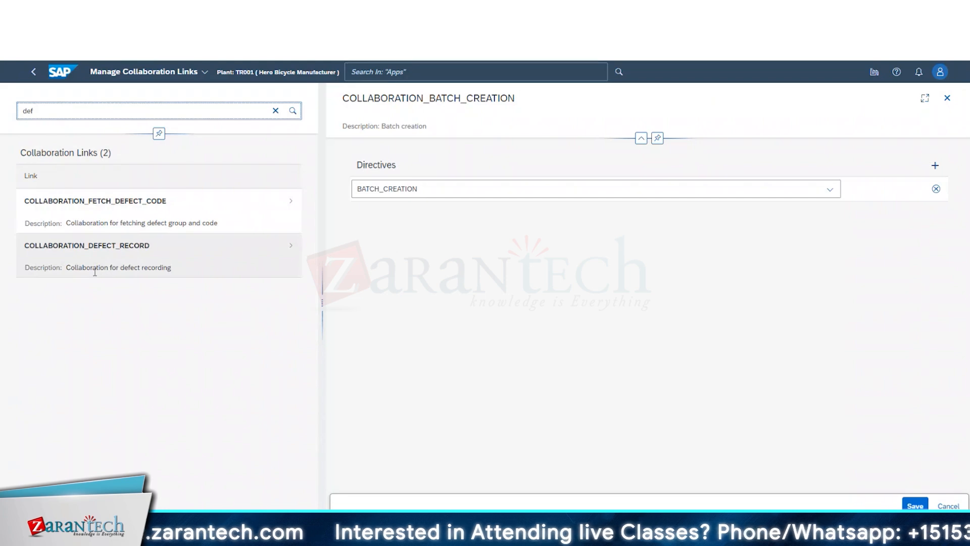
Compare the directives assigned to the COLLABORATION_DEFECT_RECORD and COLLABORATION_FETCH_DEFECT_CODE links
click(53, 261)
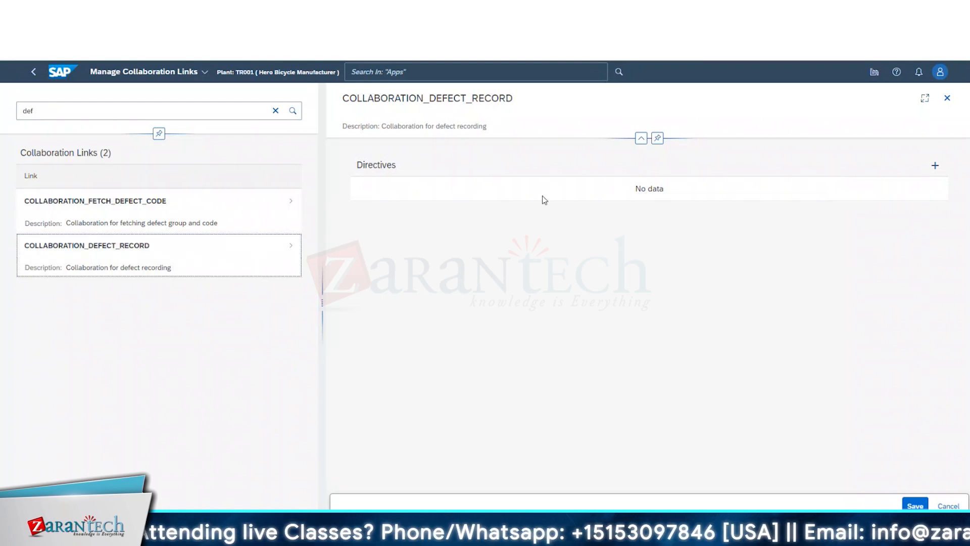
click(936, 166)
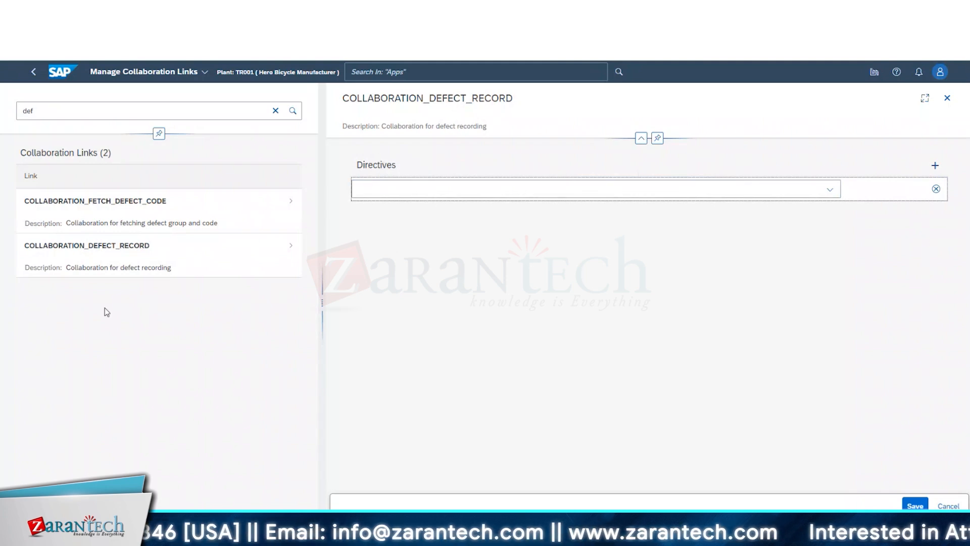
click(158, 222)
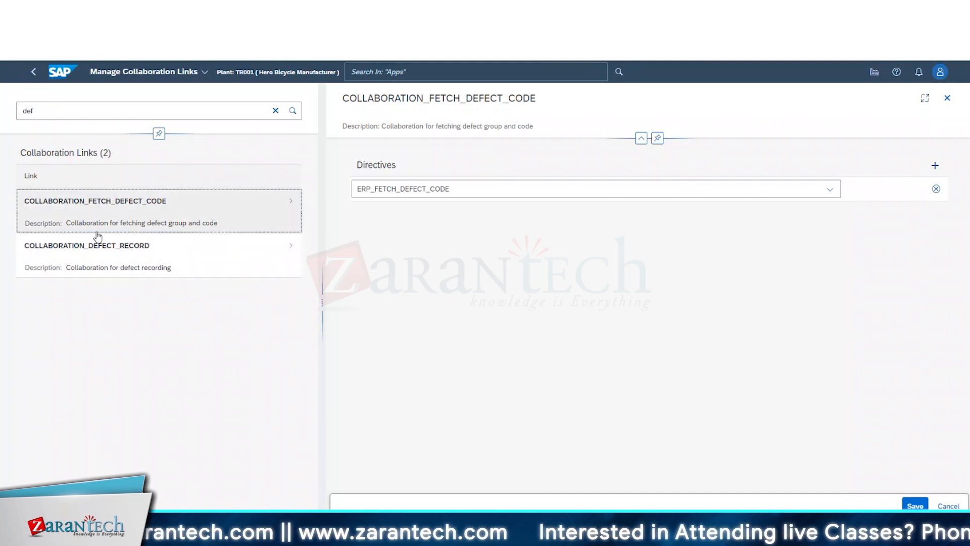
click(121, 252)
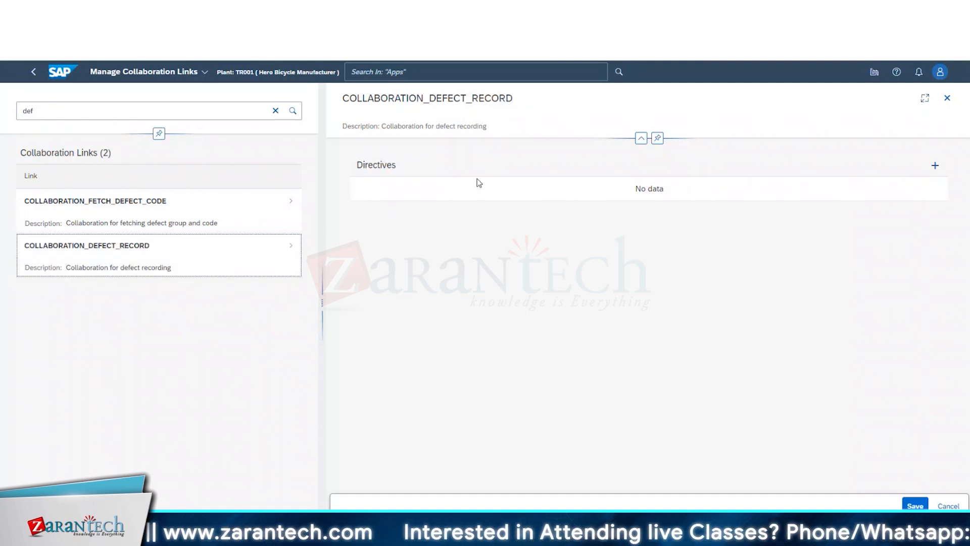
click(192, 220)
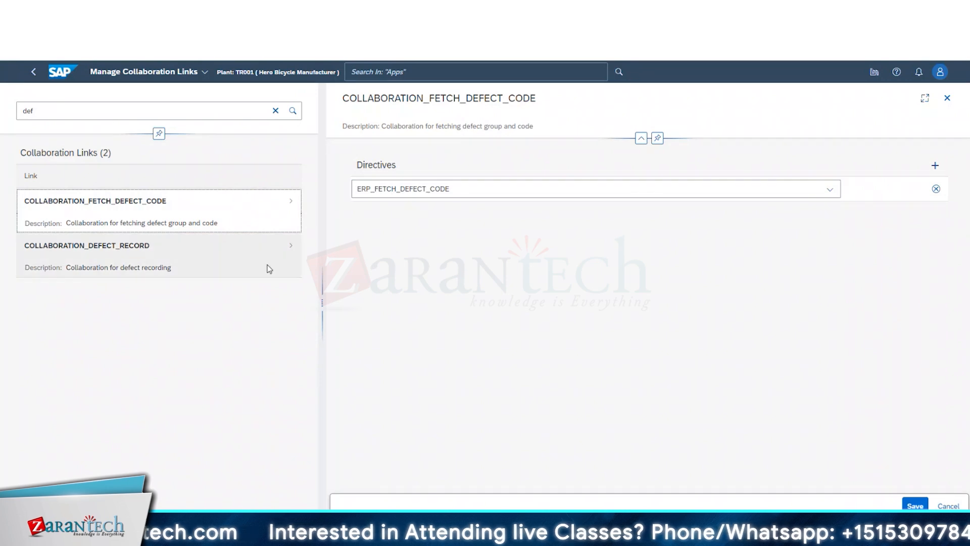
click(245, 258)
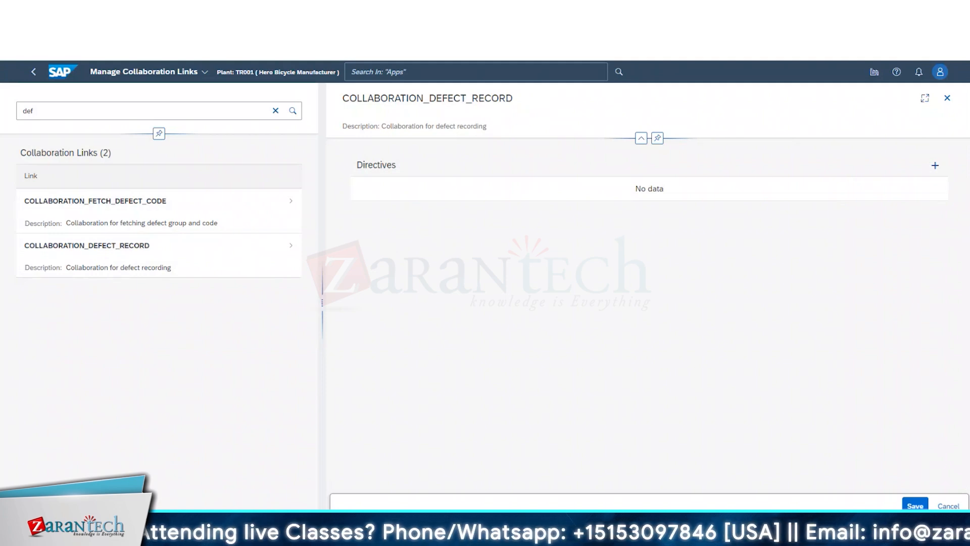
Search the apps for "direc" and open Manage Collaboration Directives
click(397, 71)
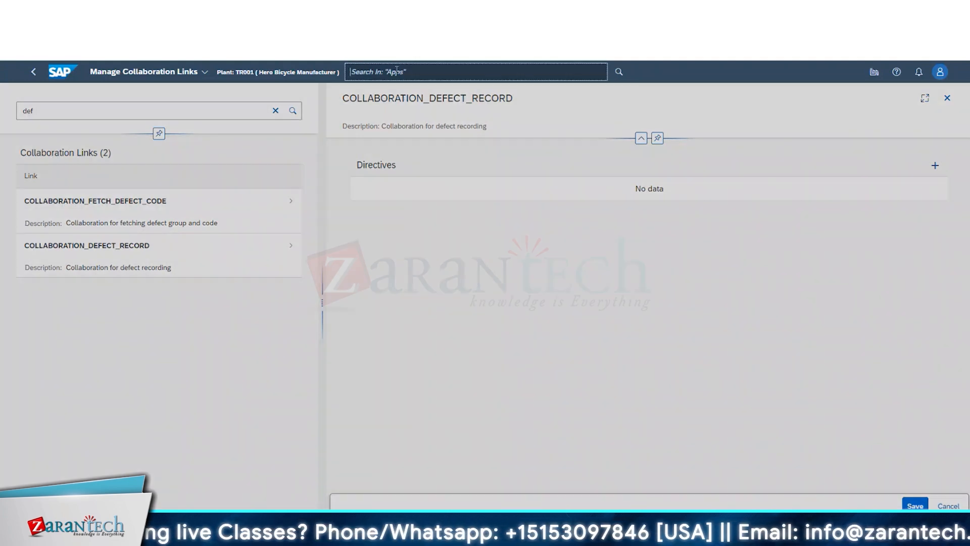
text(drive)
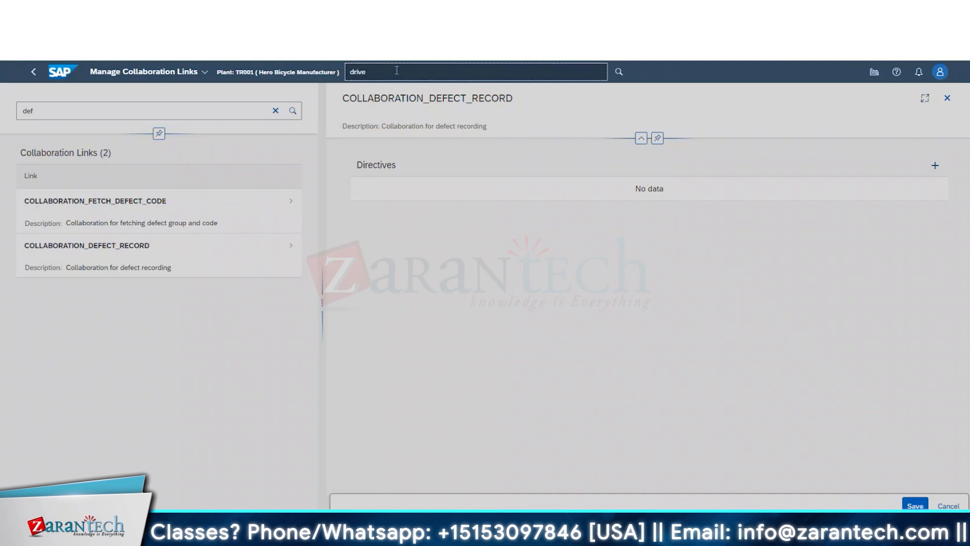
key(BackSpace)
key(BackSpace)
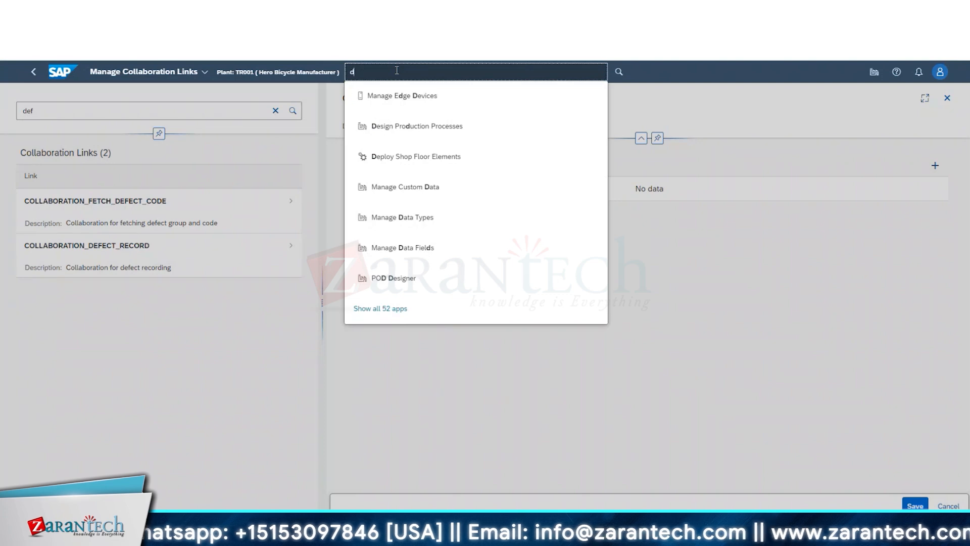
text(river)
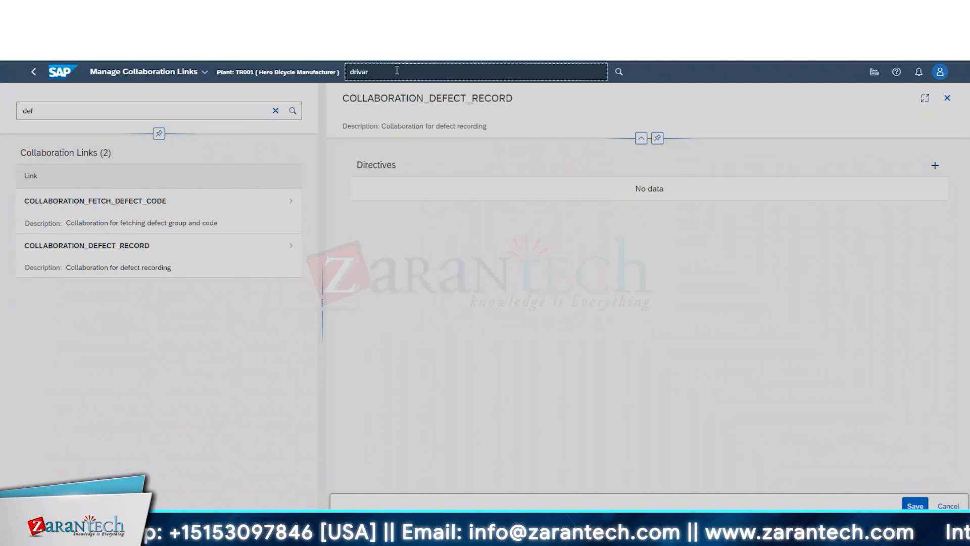
key(BackSpace)
key(BackSpace)
key(BackSpace)
key(BackSpace)
key(BackSpace)
text(er)
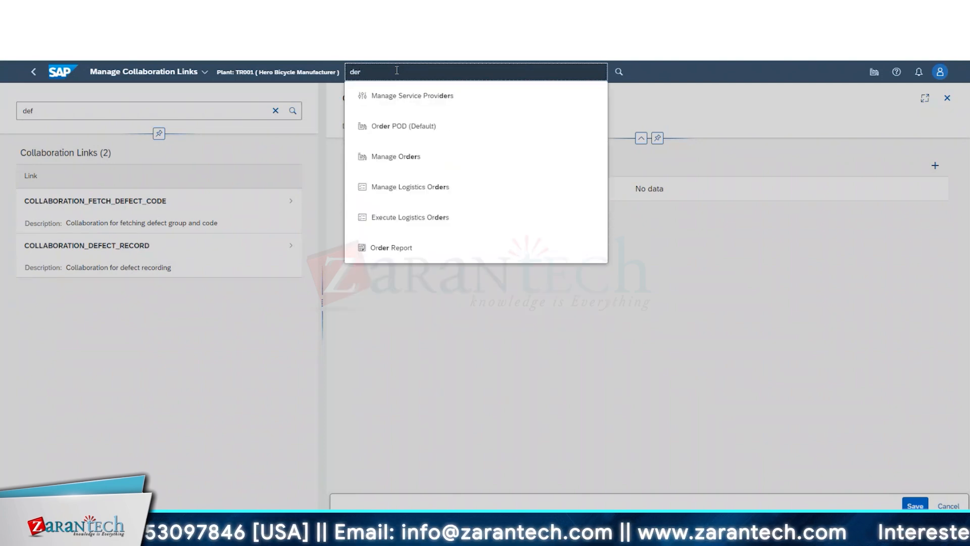
key(BackSpace)
key(BackSpace)
text(irec)
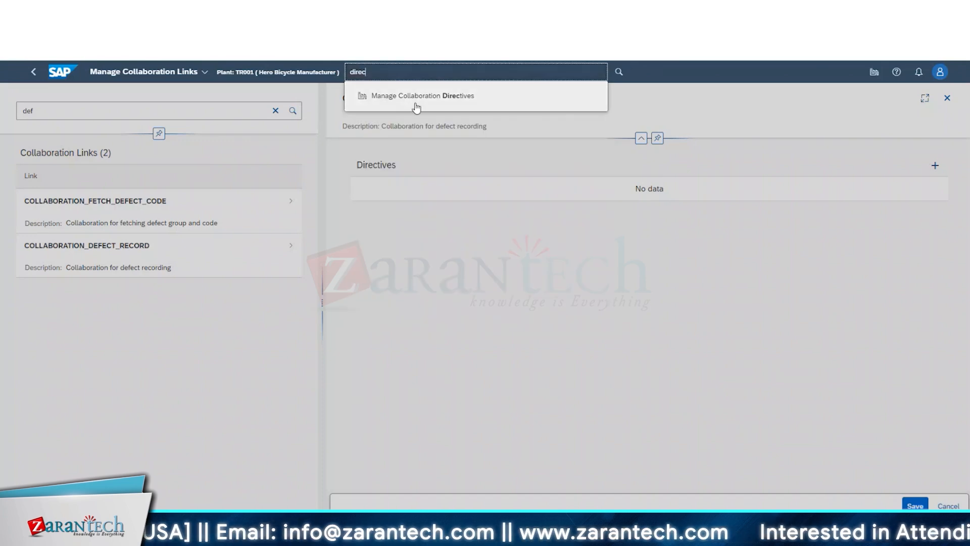
click(416, 96)
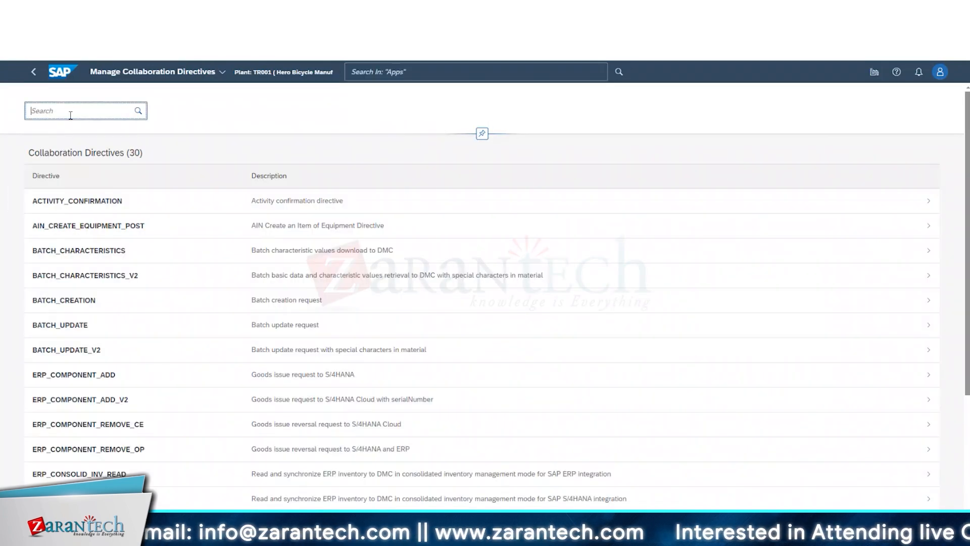
Search the collaboration directives for "defect" and open the ERP_DEFECT_RECORD_V2 directive
text(defect)
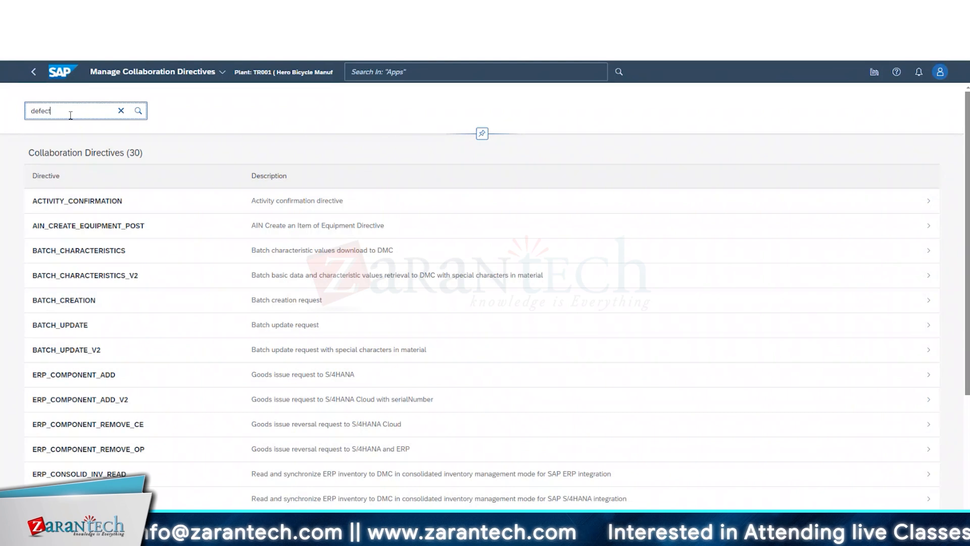
key(Return)
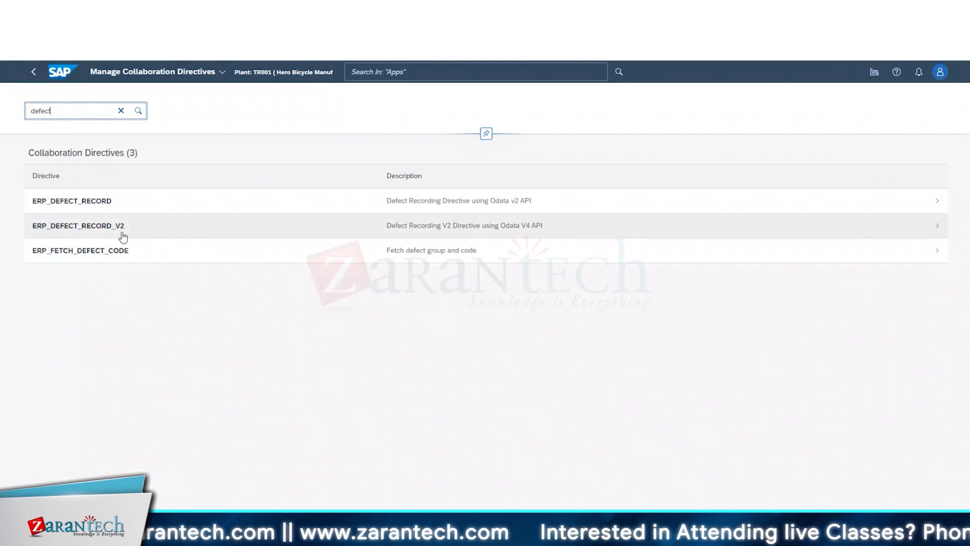
click(535, 234)
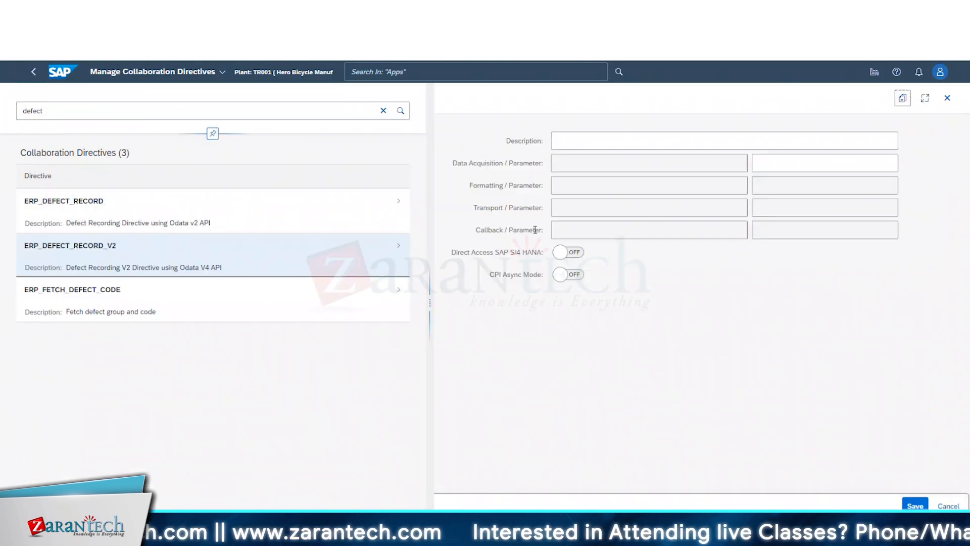
Examine the ERP_DEFECT_RECORD_V2 directive's name, description and Direct Access SAP S/4 HANA setting
triple_click(542, 257)
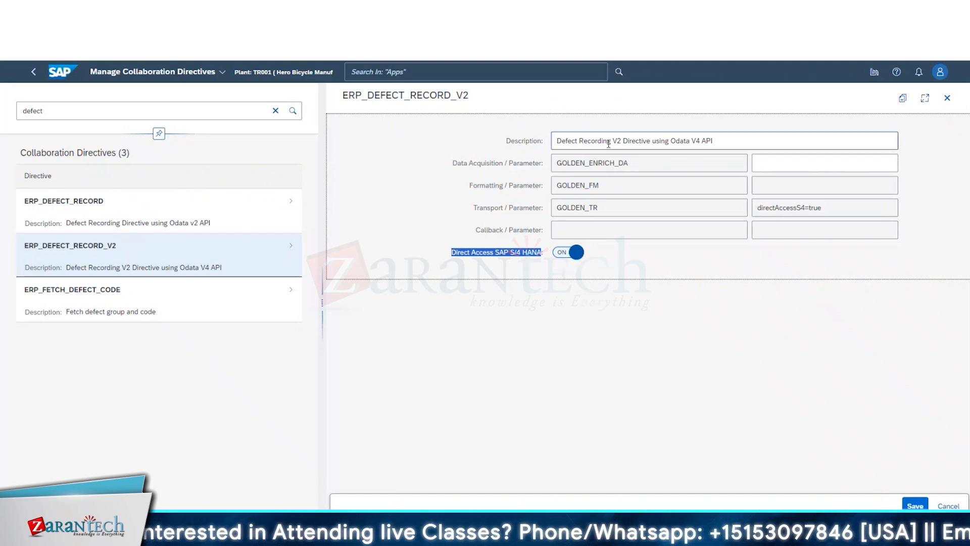
drag(614, 142, 719, 140)
click(554, 298)
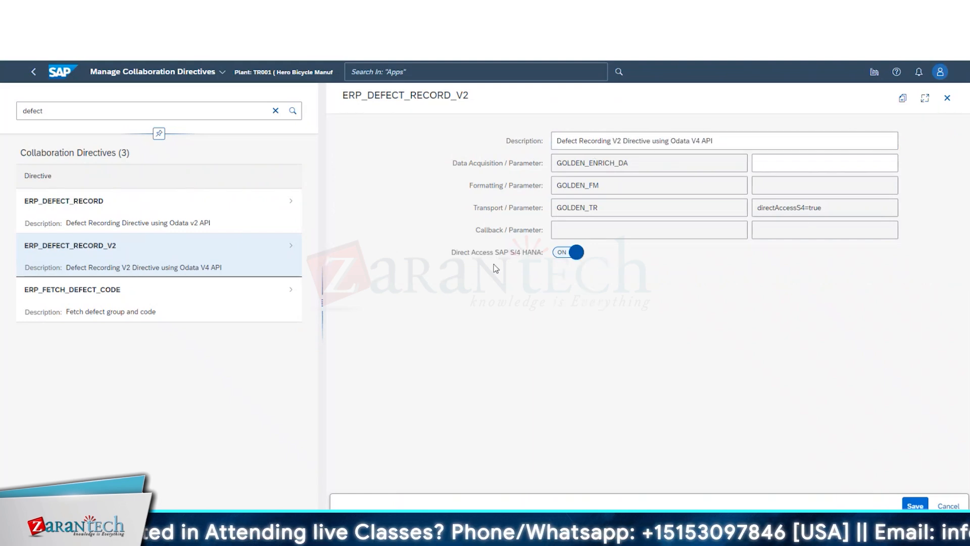
drag(471, 253, 594, 260)
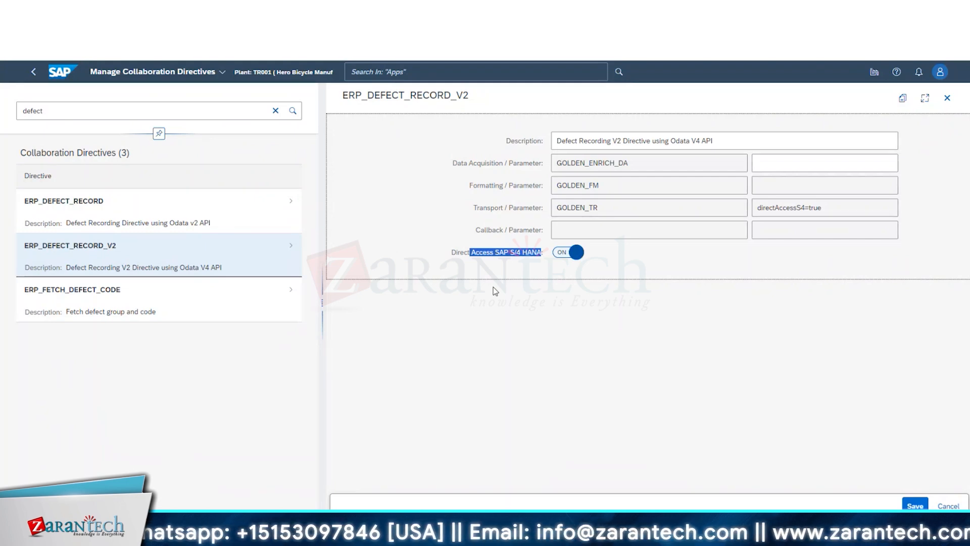
drag(458, 255, 540, 260)
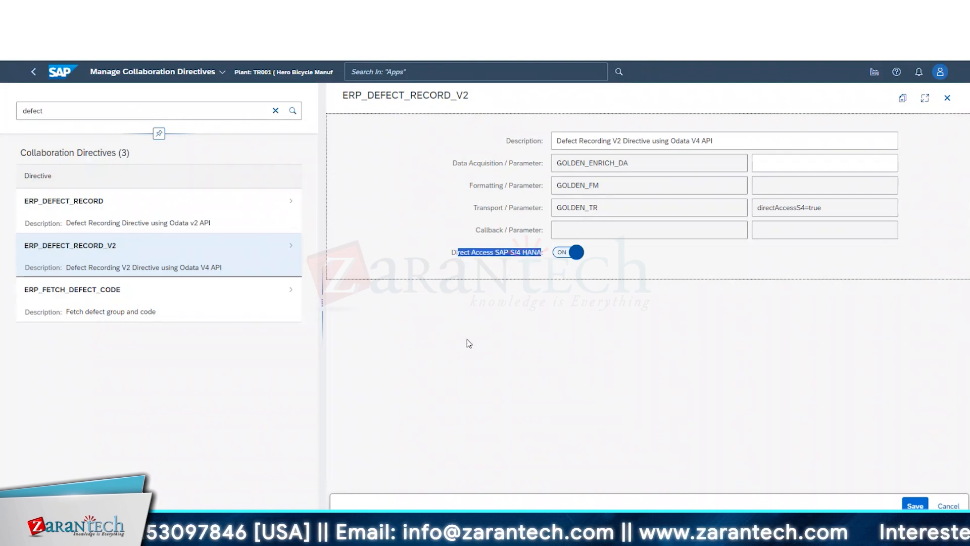
drag(451, 253, 543, 255)
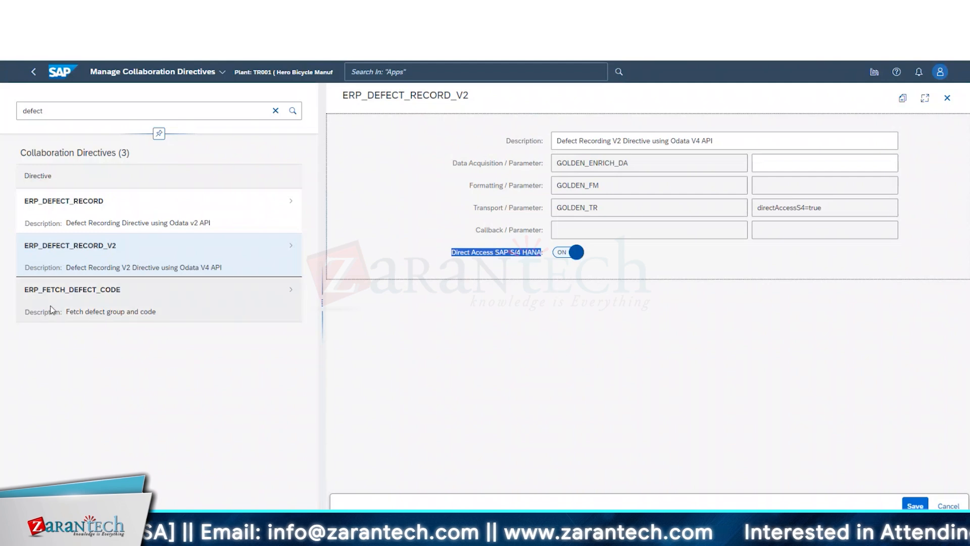
click(457, 266)
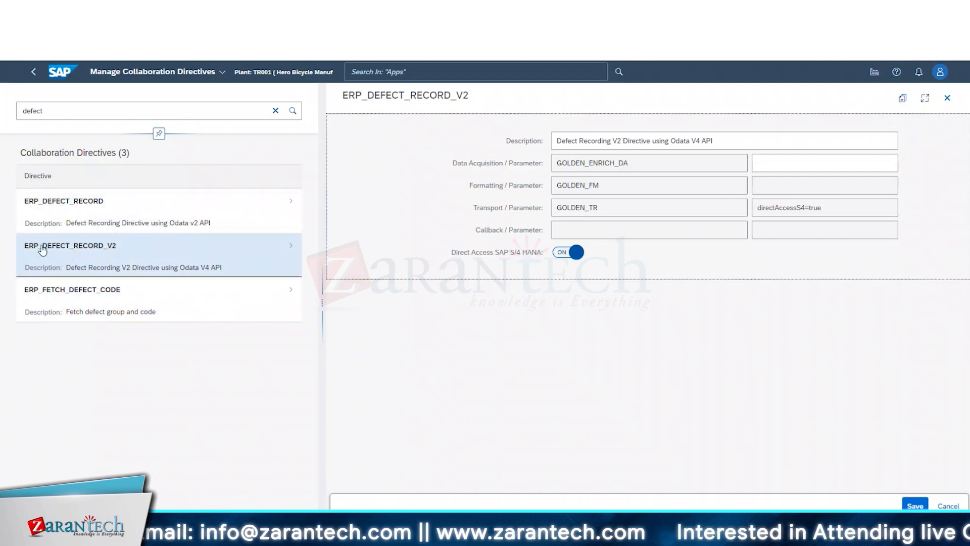
drag(27, 250, 108, 248)
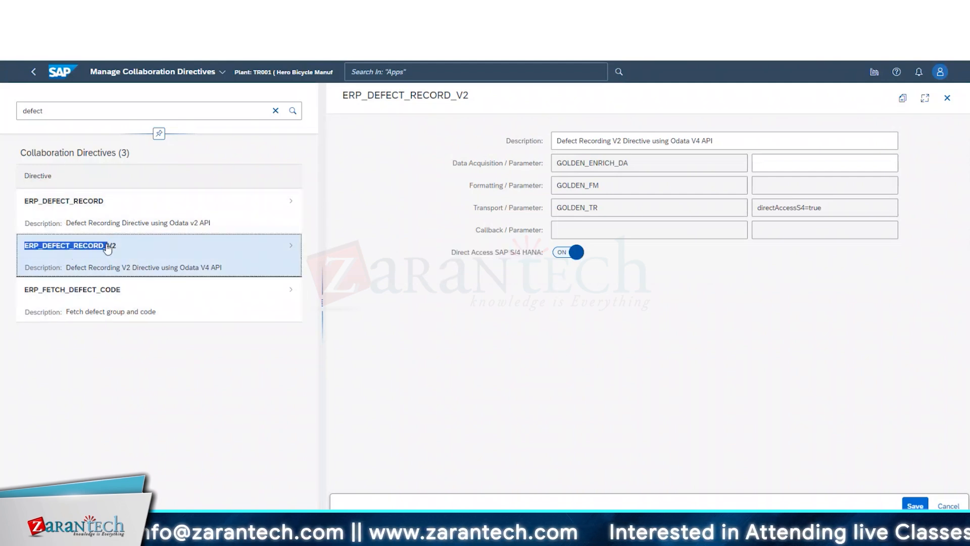
click(47, 250)
drag(47, 250, 107, 248)
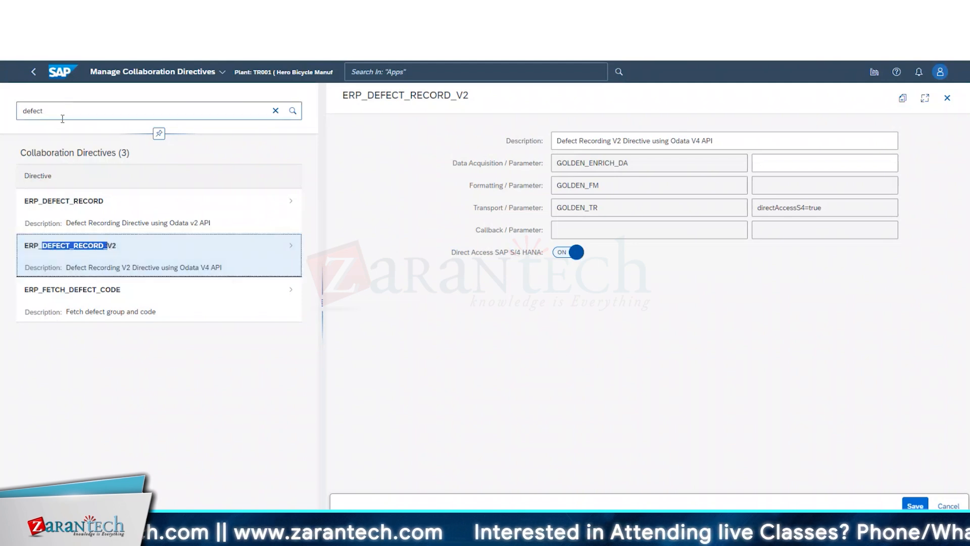
Clear the directive search, open BATCH_CREATION, and examine its data acquisition and formatting parameters
click(276, 110)
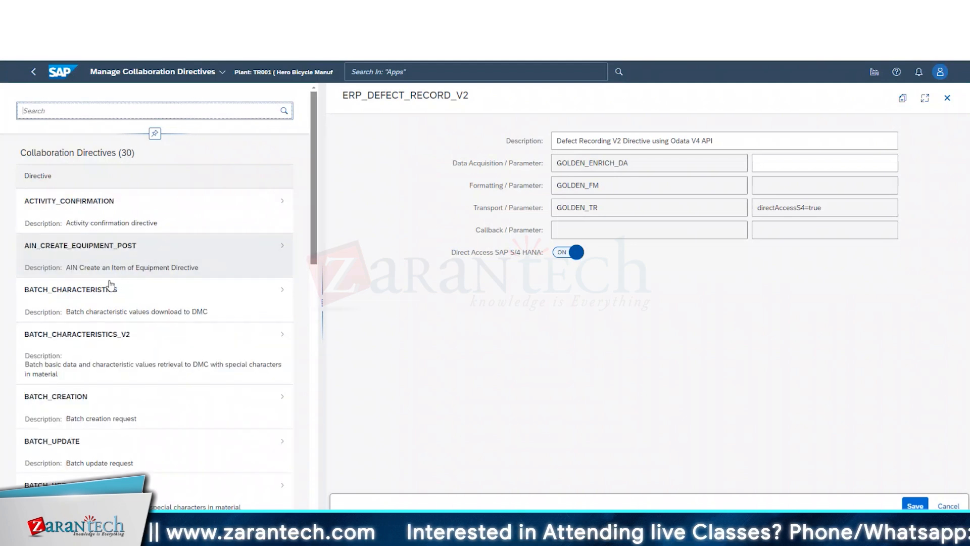
click(99, 409)
scroll(201, 329, down, 3)
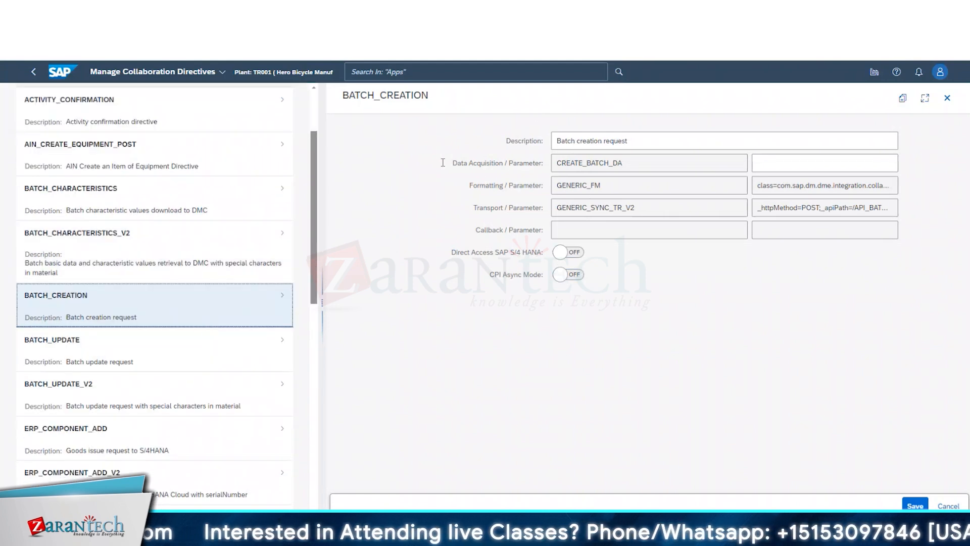
drag(452, 163, 494, 161)
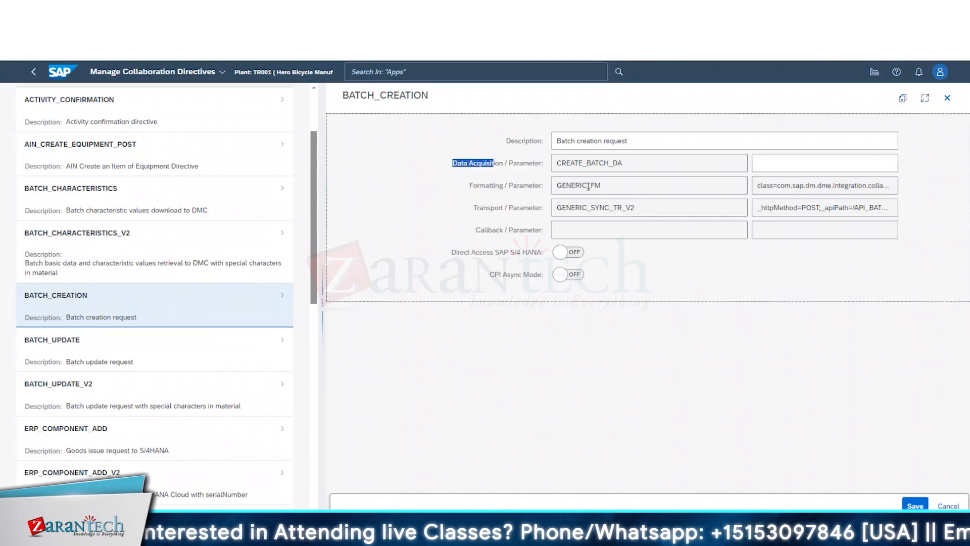
click(810, 185)
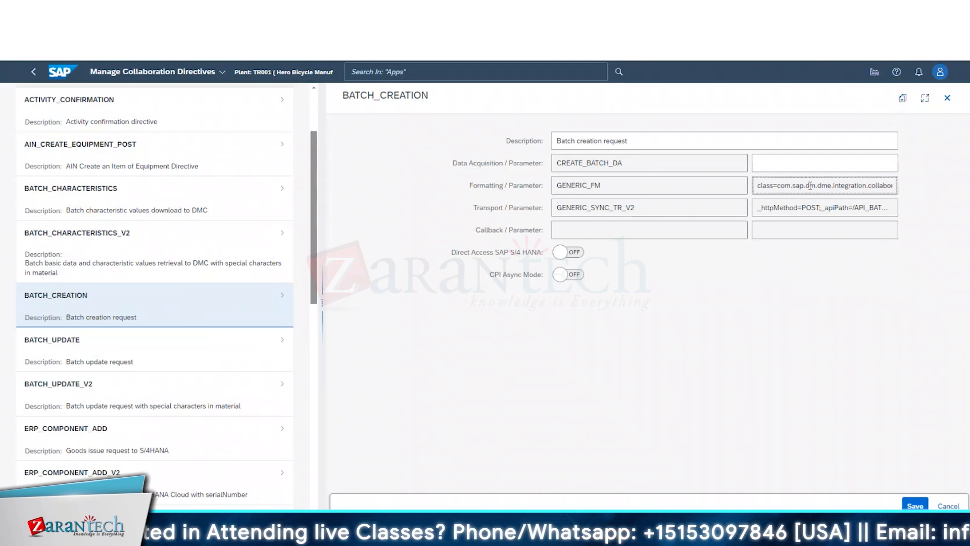
scroll(811, 186, right, 2)
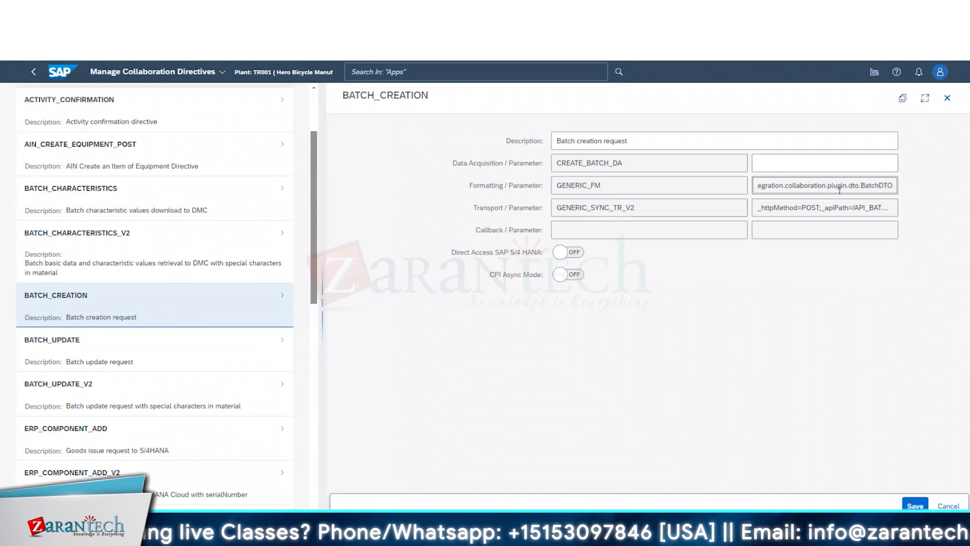
drag(849, 187, 896, 189)
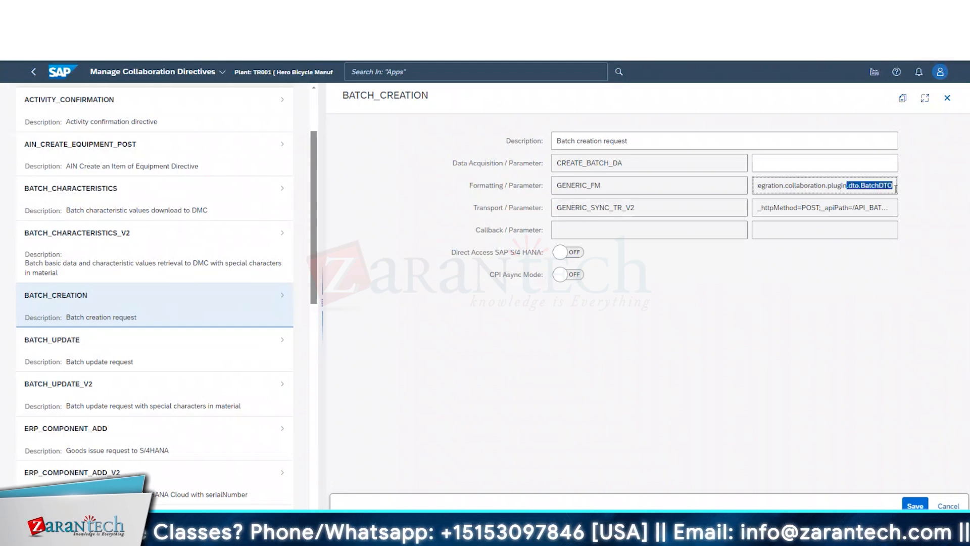
Read the full transport parameter of the BATCH_CREATION directive and check its transport and formatting entries
click(798, 206)
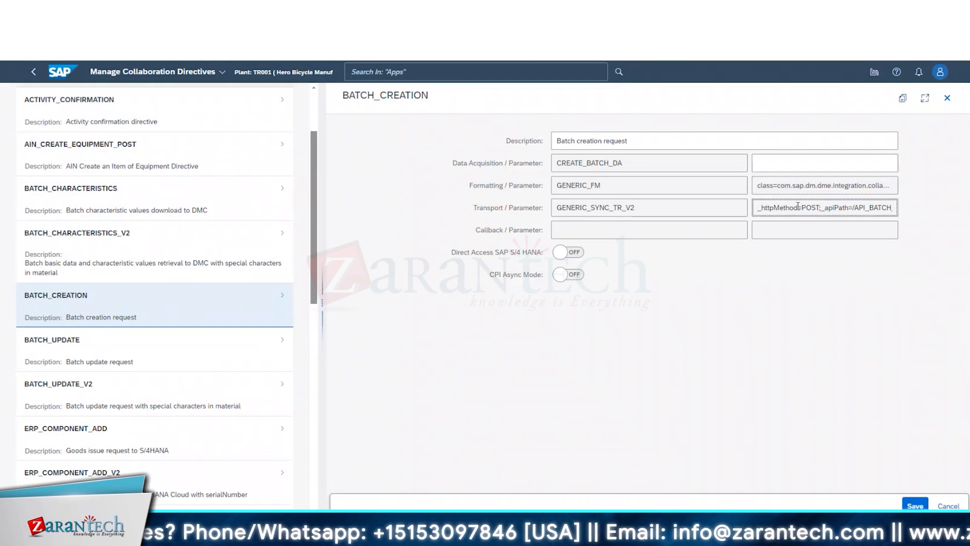
key(Right)
key(Right)
key(Right)
key(Right)
key(Right)
key(Right)
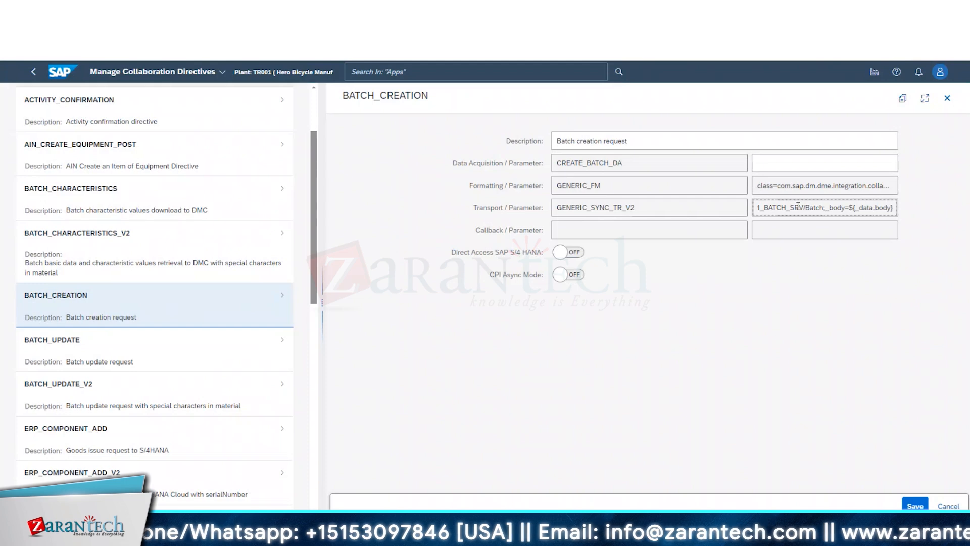
click(634, 207)
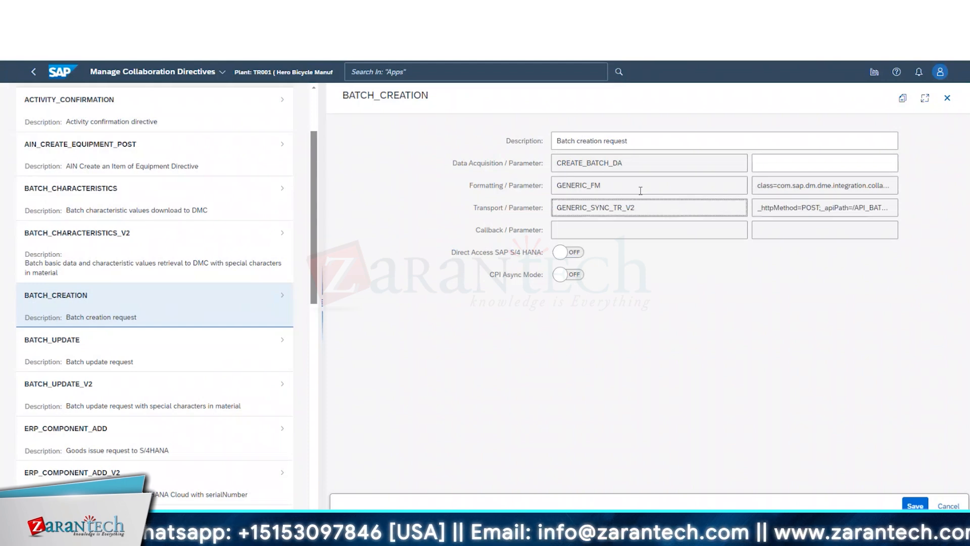
click(641, 191)
Open the ERP_COMPONENT_ADD, ERP_COMPONENT_REMOVE_CE and ERP_COMPONENT_REMOVE_OP directives in turn and check their goods issue settings
click(71, 459)
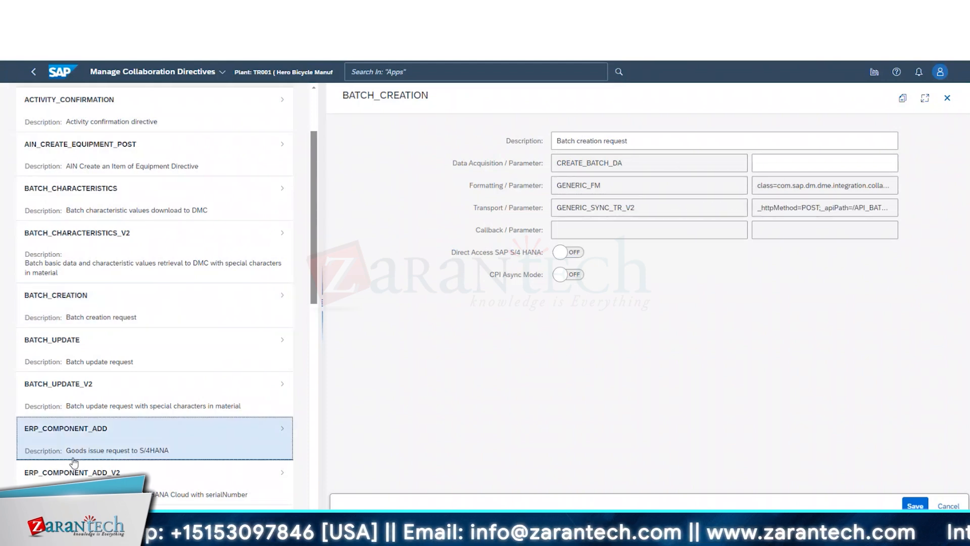
scroll(118, 354, down, 3)
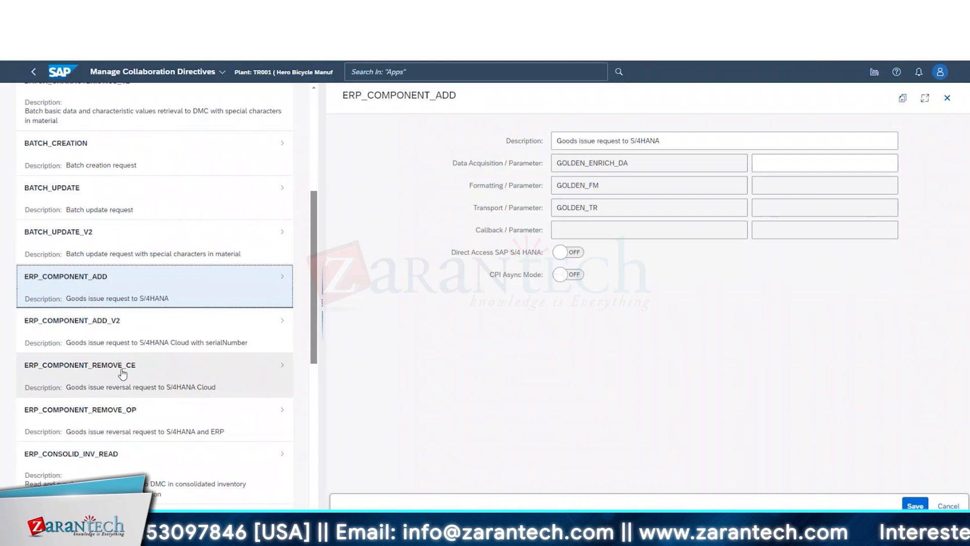
click(121, 374)
click(165, 407)
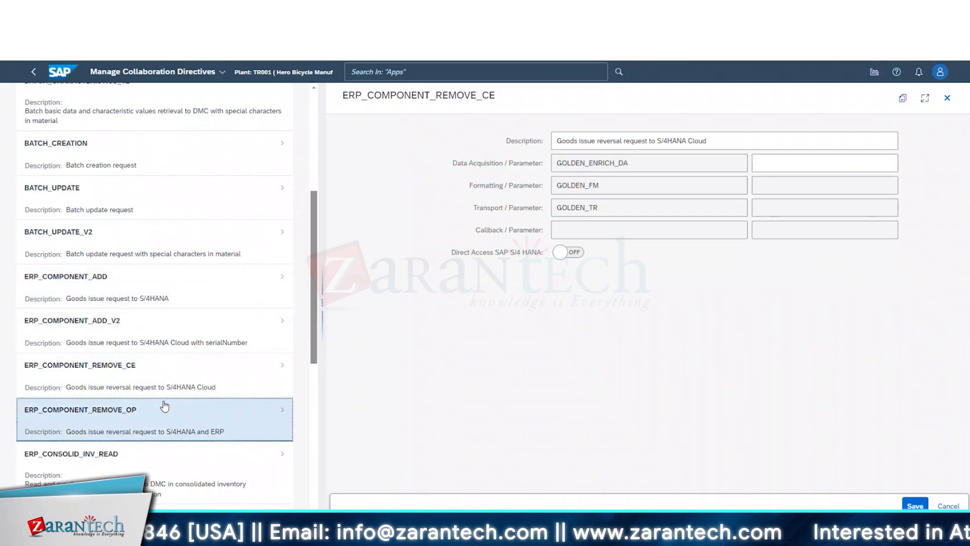
Inspect the inventory synchronization directives ERP_CONSOLID_INV_READ and ERP_CONSOLID_INV_READ_OP_V2
click(130, 476)
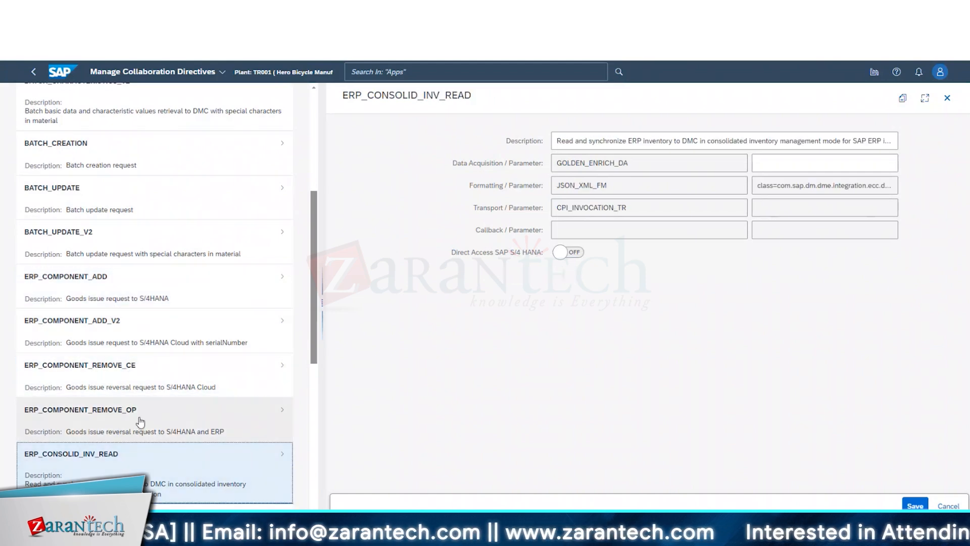
scroll(141, 422, down, 5)
click(156, 360)
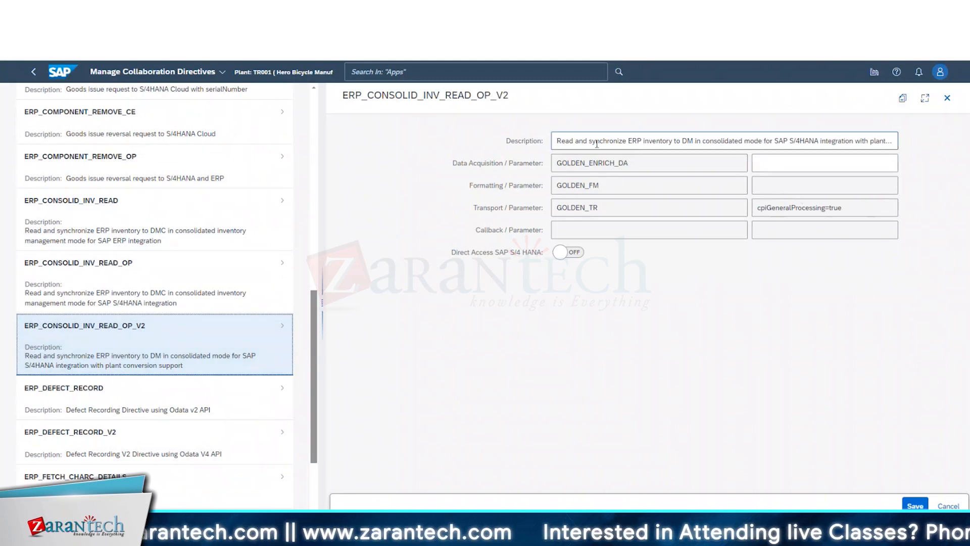
Review the settings of ERP_DEFECT_RECORD, ERP_DEFECT_RECORD_V2, ERP_FETCH_CLASS_DETAILS and ERP_FETCH_DEFECT_CODE one after another
click(104, 401)
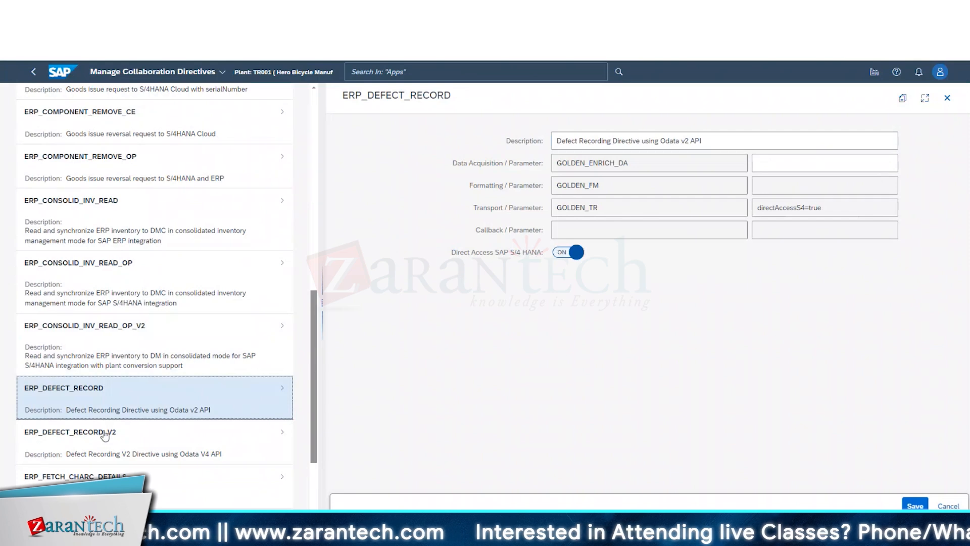
click(112, 451)
scroll(146, 404, down, 3)
click(146, 407)
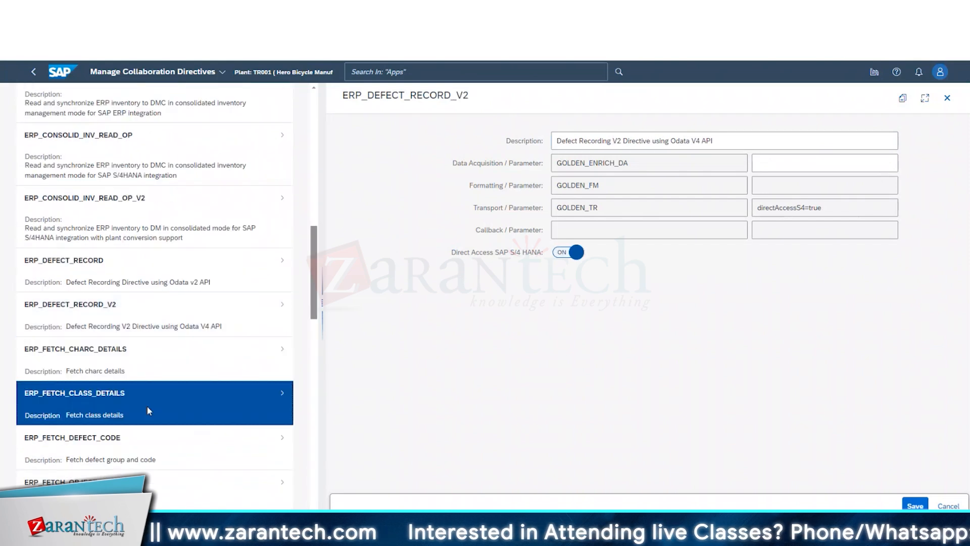
scroll(148, 412, down, 3)
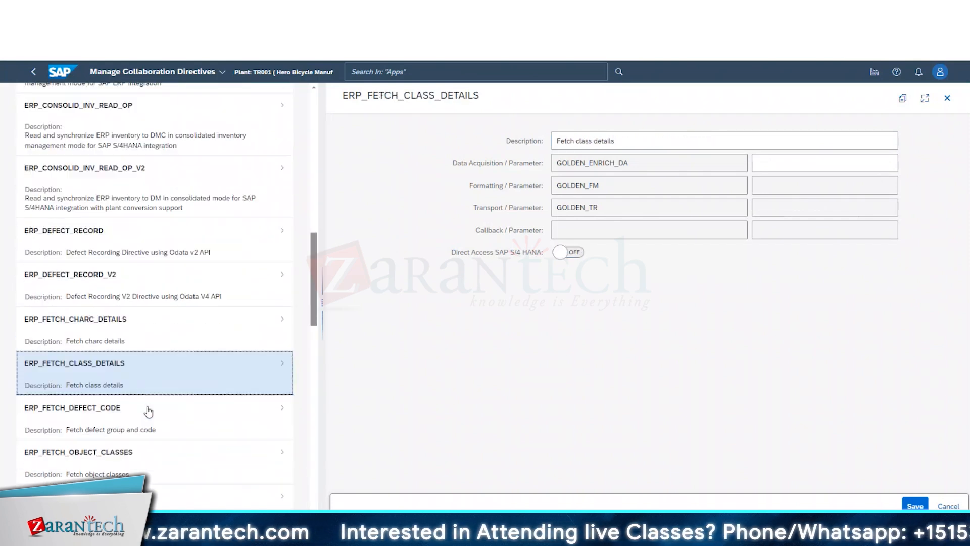
click(143, 349)
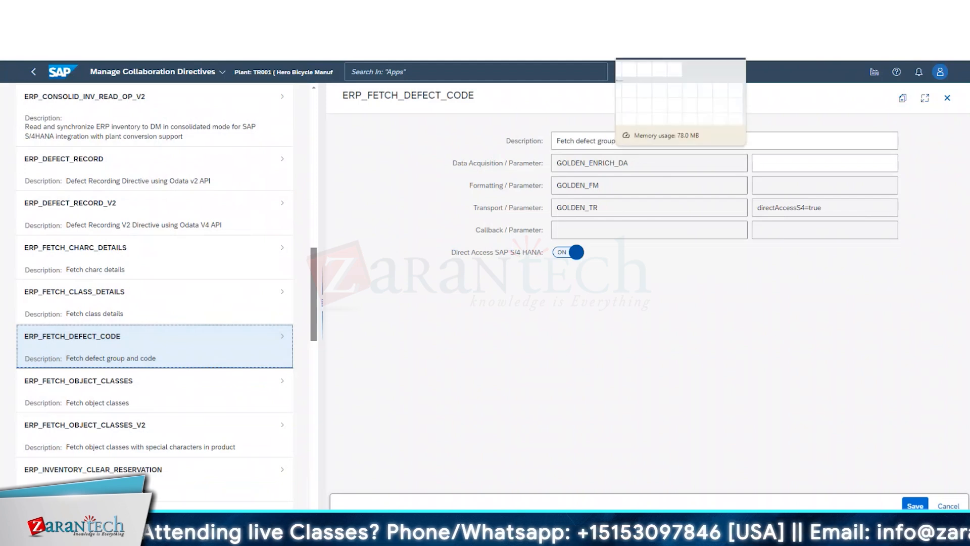
Switch to the SAP home page, search the apps for "integra" and open the Integration Message Dashboard
click(657, 11)
click(418, 73)
text(i)
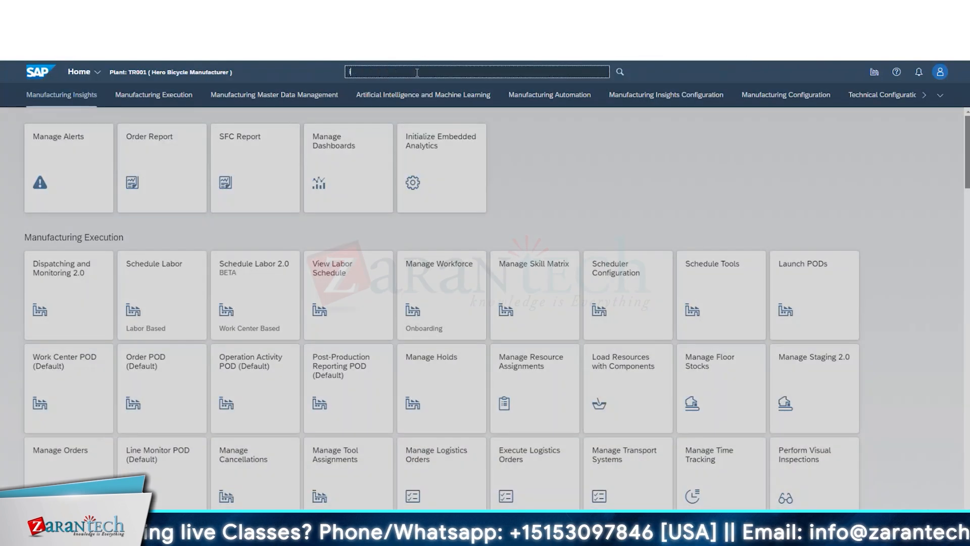
text(ntegra)
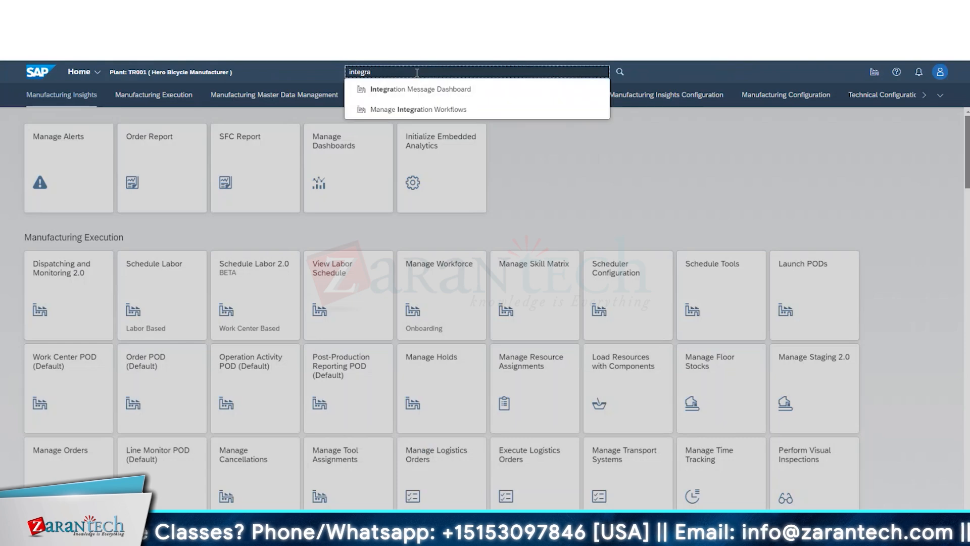
click(419, 98)
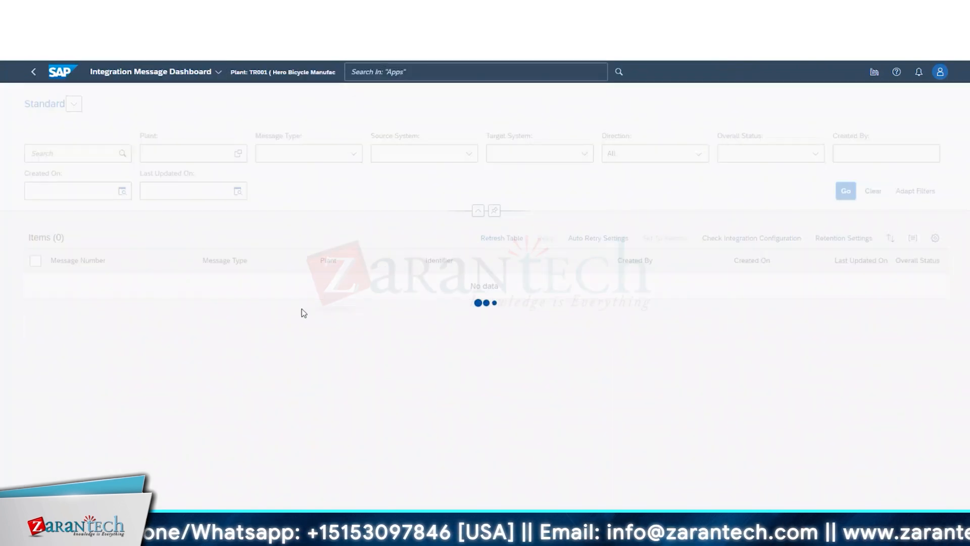
Open the Classification Download message for MAT1, examine its request payload and message information, and close its details
click(195, 288)
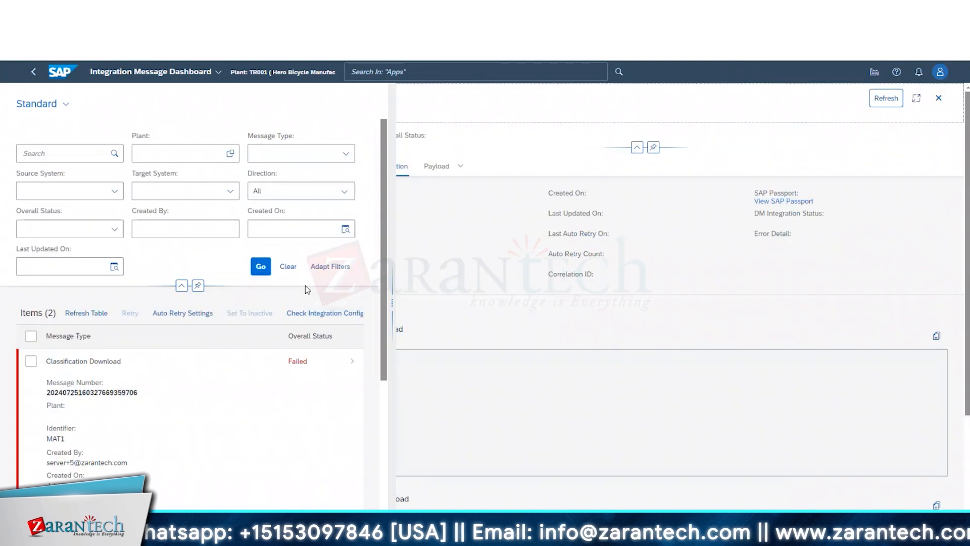
scroll(411, 428, down, 3)
drag(355, 282, 389, 345)
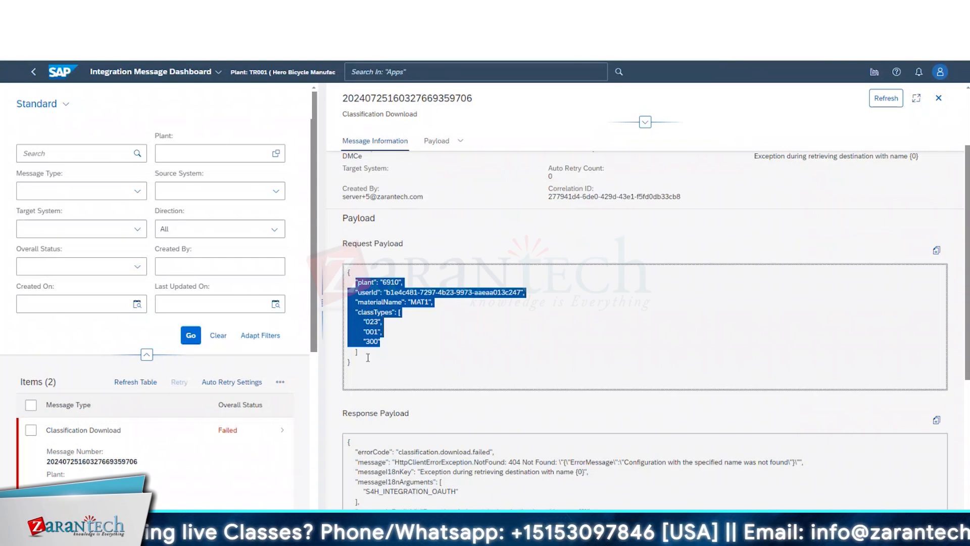
drag(322, 323, 440, 323)
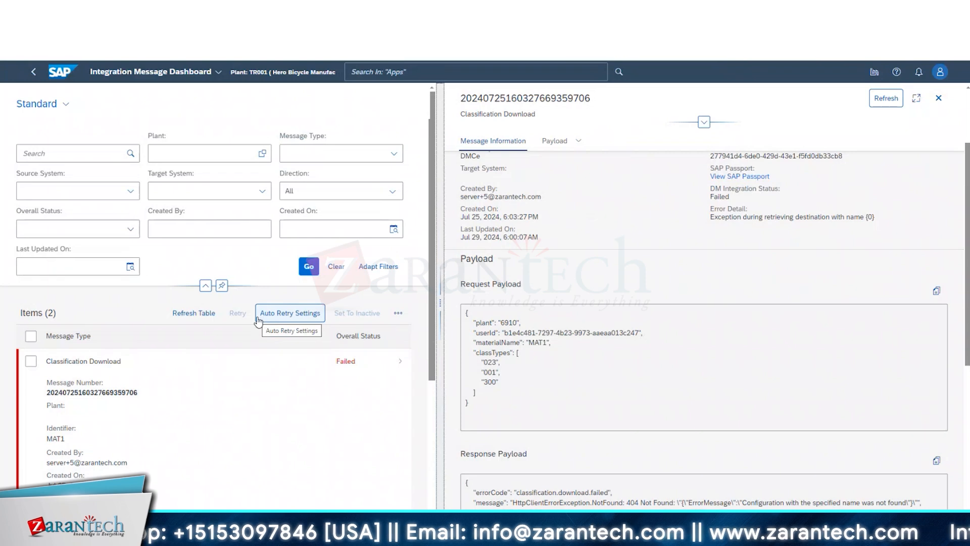
scroll(638, 311, up, 3)
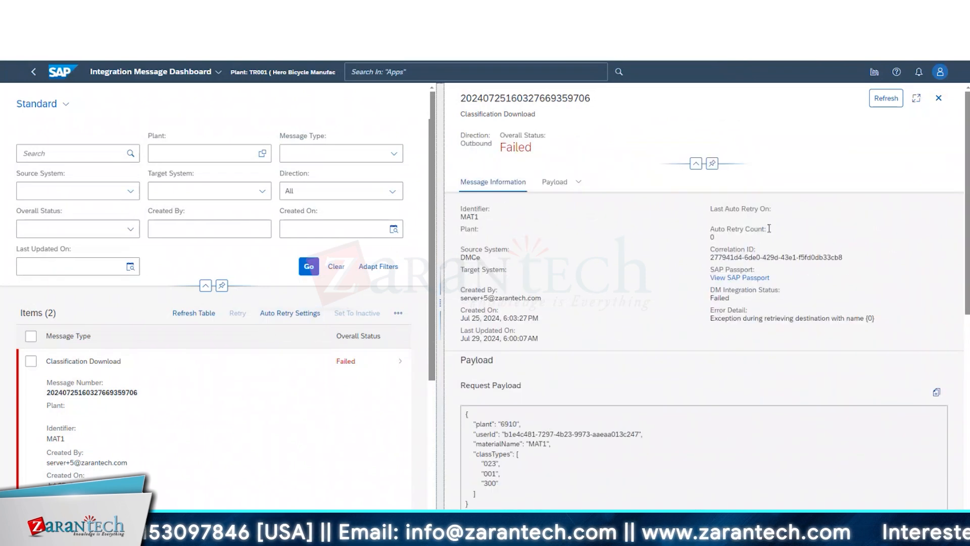
click(939, 98)
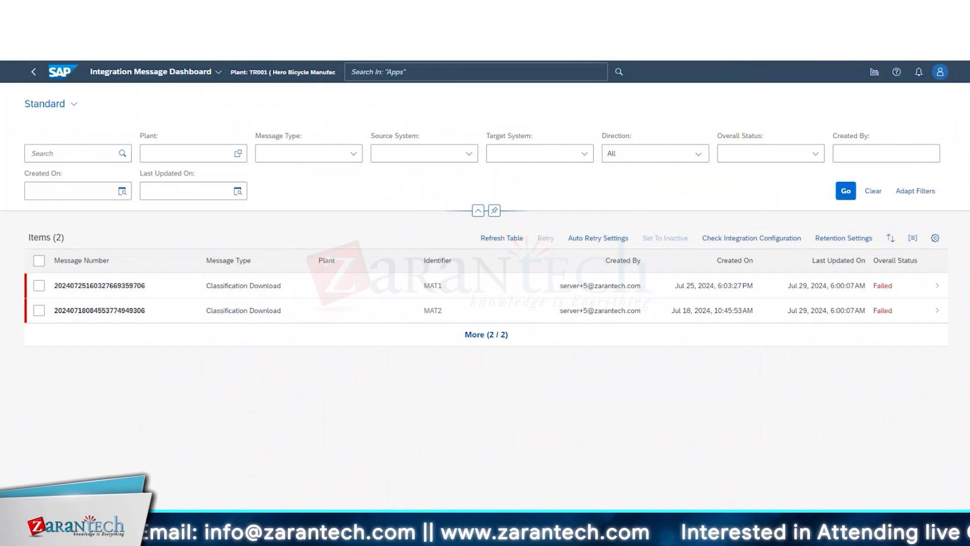
Return to Manage Collaboration Directives and browse the directive list, reading the batch, ERP, EWM and goods issue directives' names and descriptions
click(397, 10)
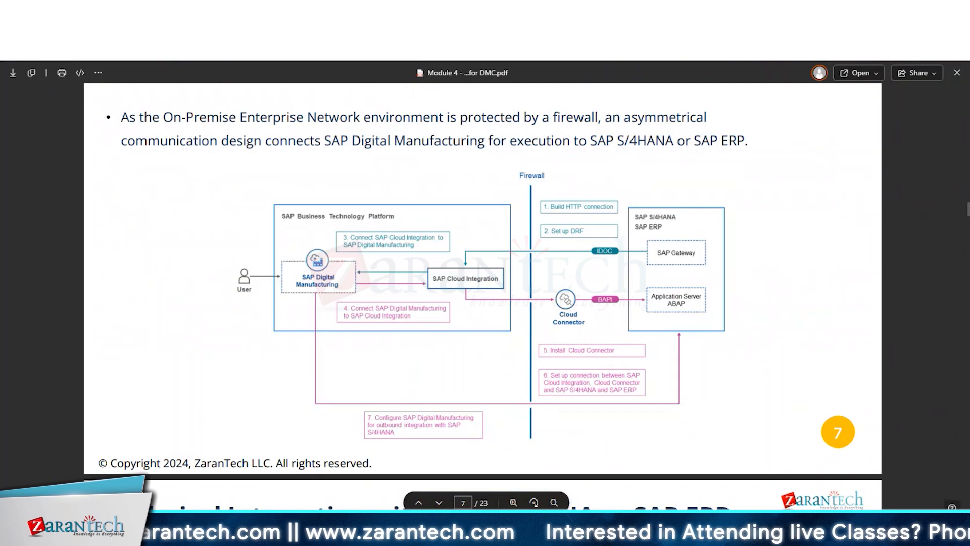
click(460, 10)
scroll(110, 314, down, 15)
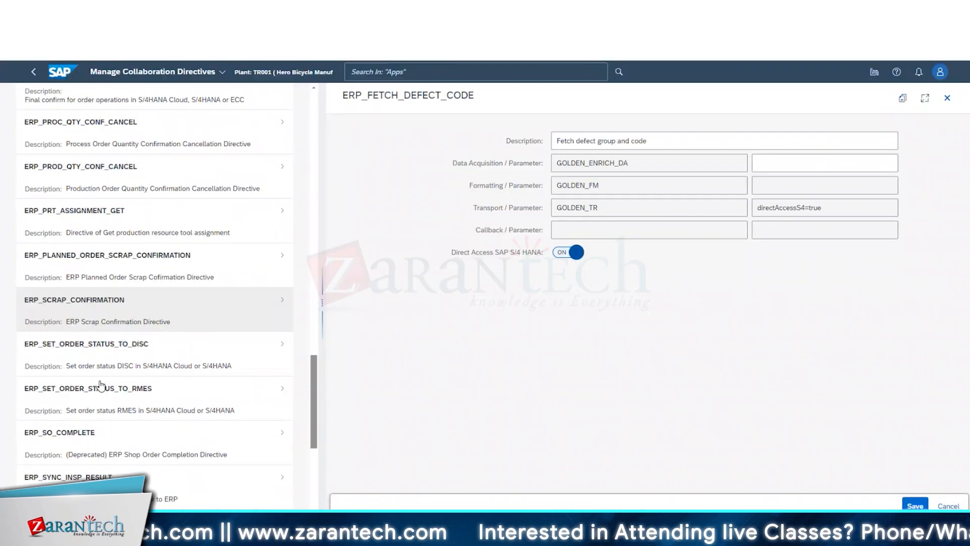
scroll(94, 442, down, 7)
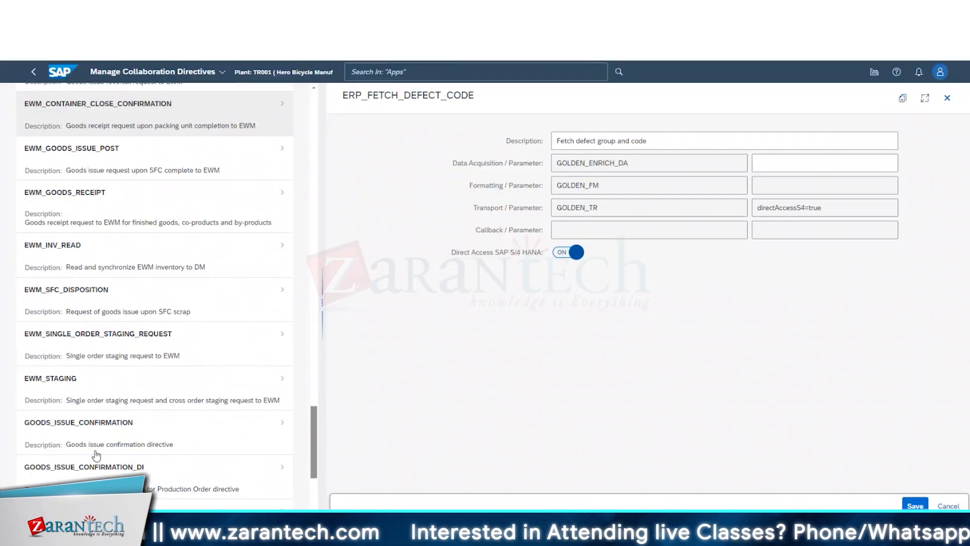
scroll(96, 456, up, 20)
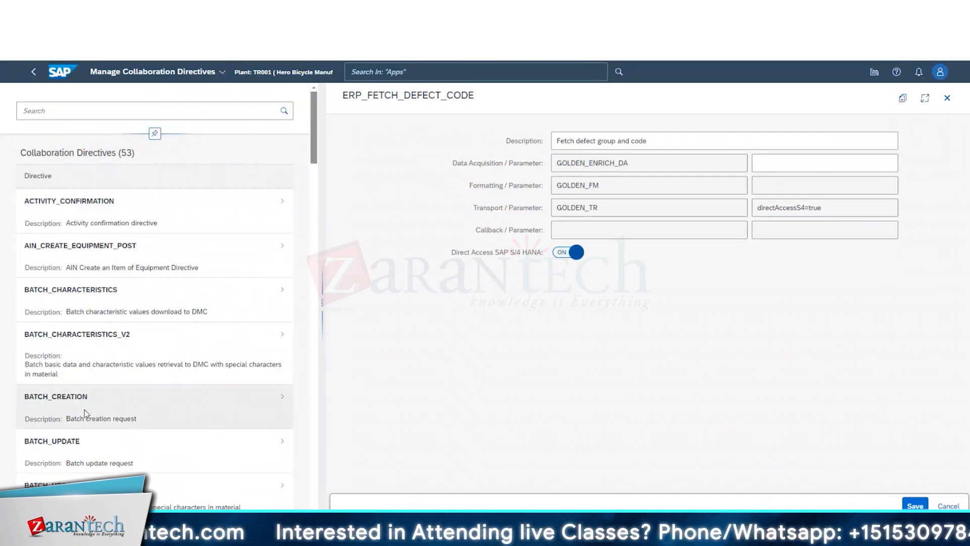
scroll(81, 417, down, 2)
scroll(79, 405, down, 4)
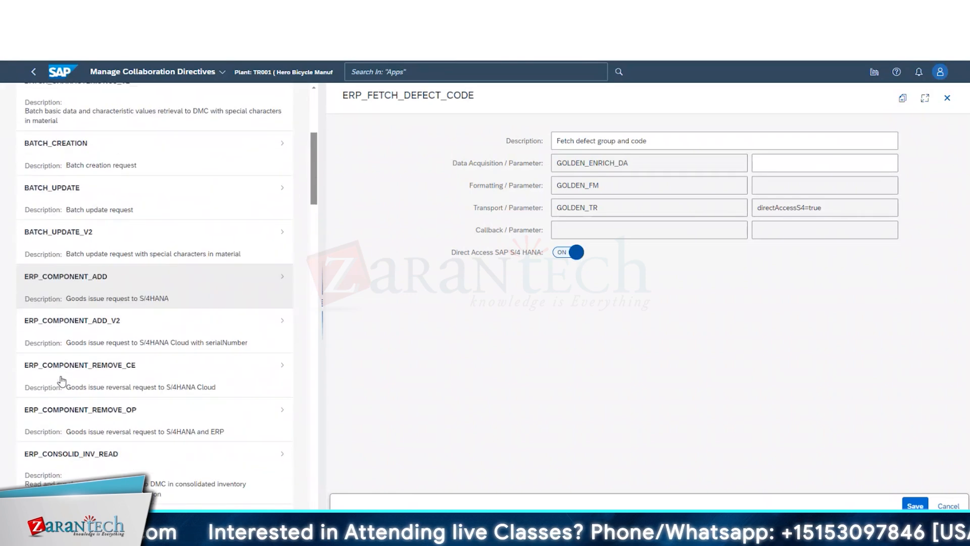
scroll(121, 354, down, 6)
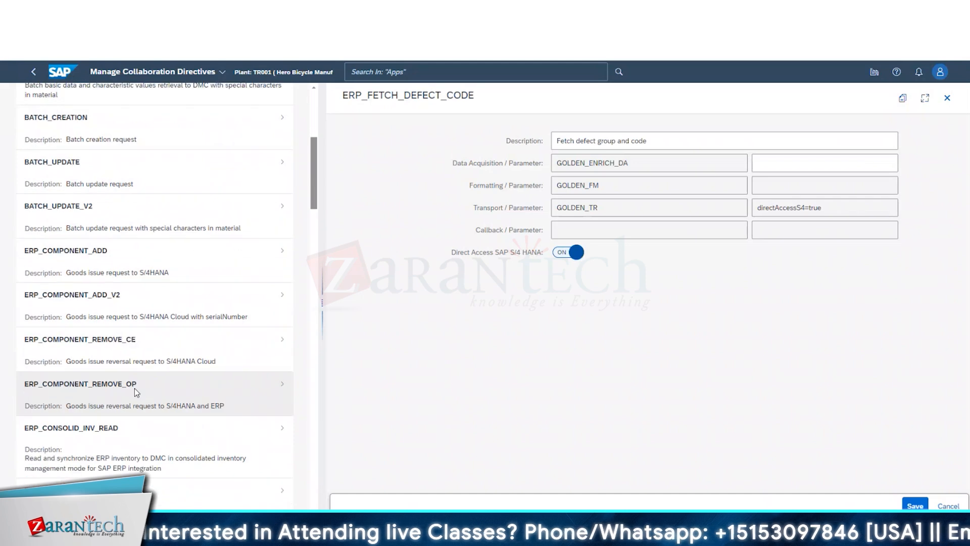
scroll(91, 414, down, 12)
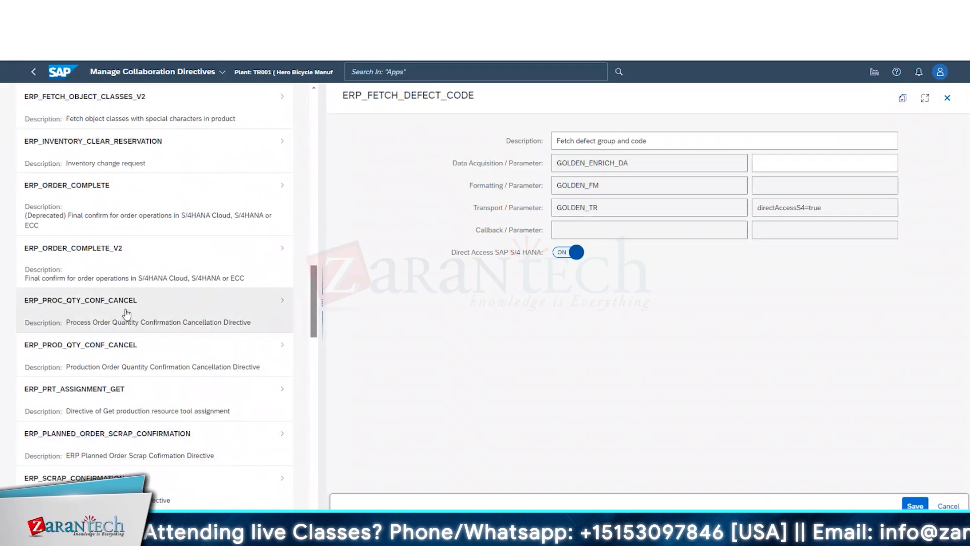
scroll(131, 424, up, 6)
scroll(140, 426, up, 15)
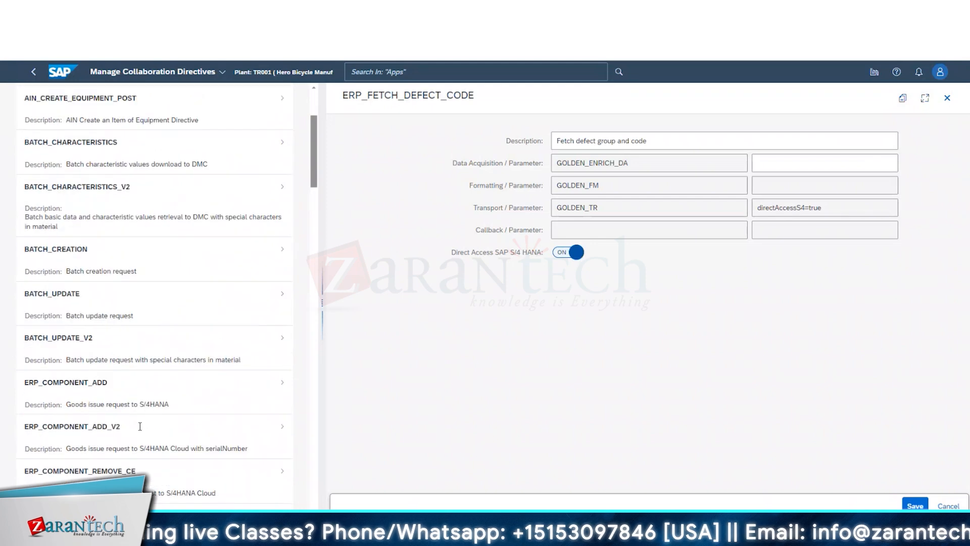
scroll(151, 354, down, 15)
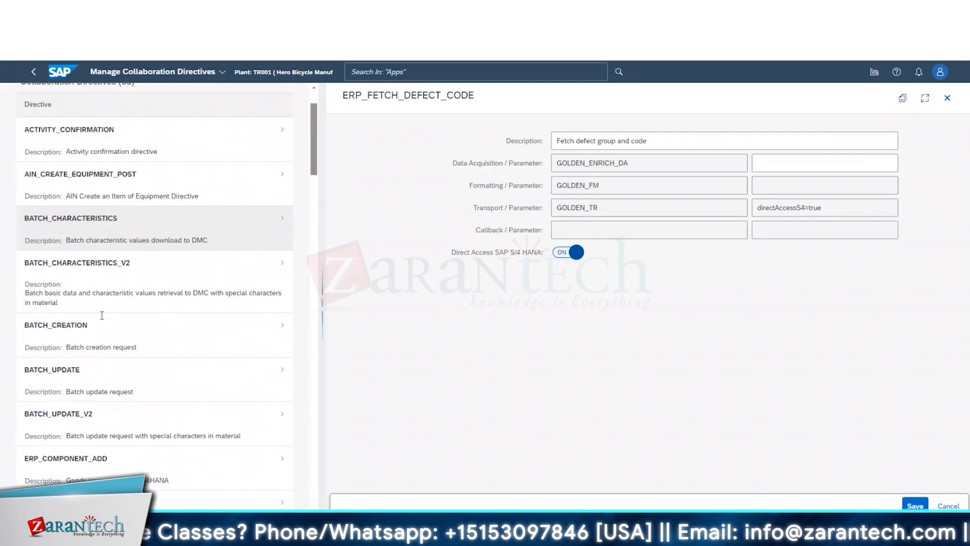
scroll(138, 373, down, 10)
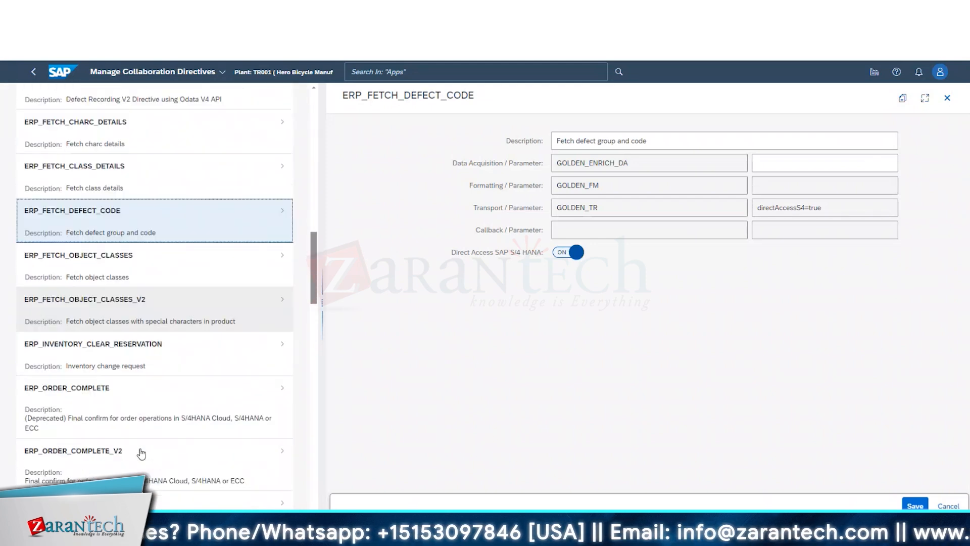
scroll(141, 449, up, 20)
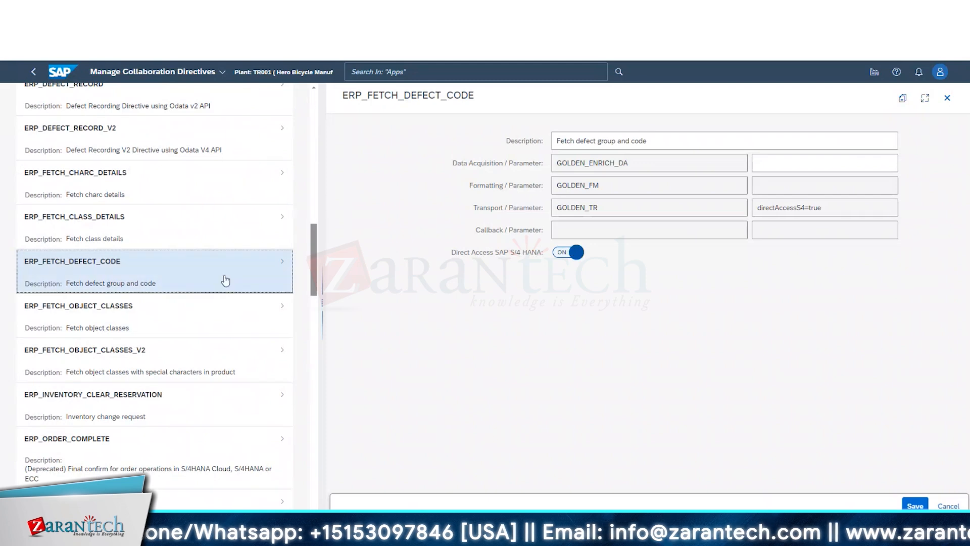
scroll(152, 354, up, 2)
scroll(96, 362, down, 12)
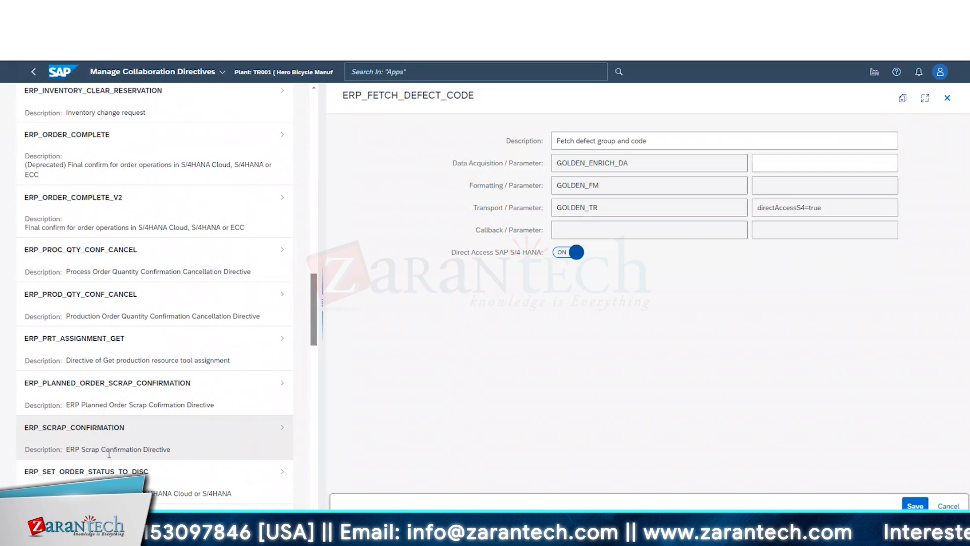
scroll(109, 458, down, 4)
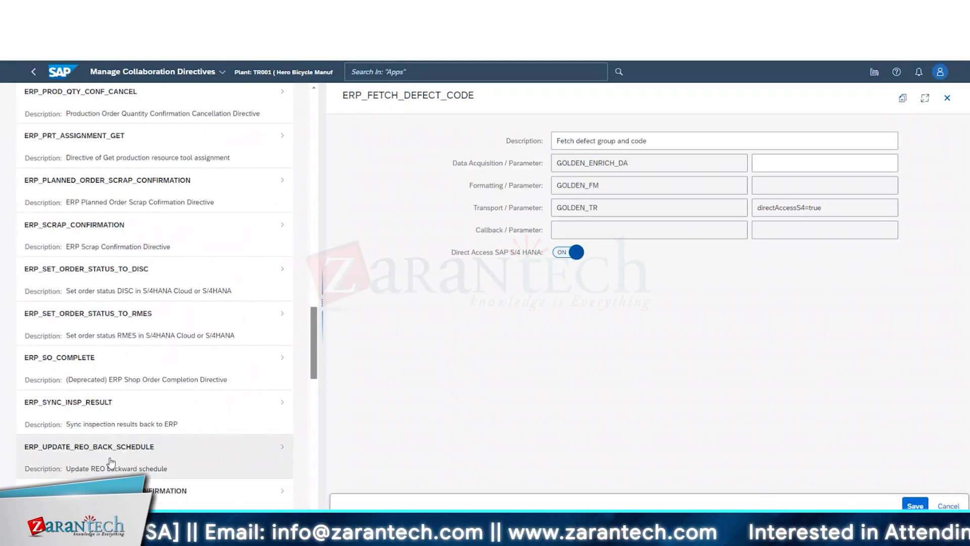
scroll(113, 459, up, 10)
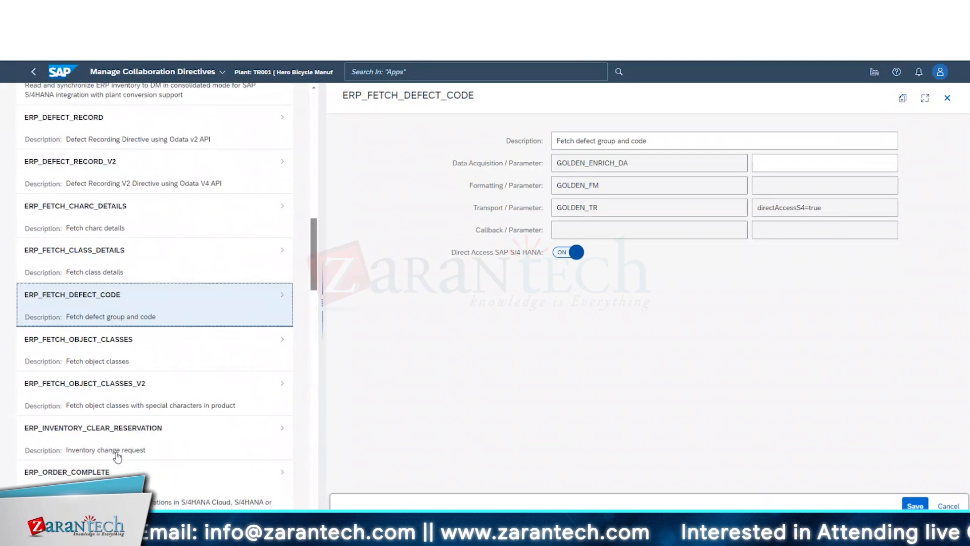
Switch to the Module 4 PDF and examine the SAP Digital Manufacturing to SAP S/4HANA communication diagram on page 7
scroll(126, 251, up, 4)
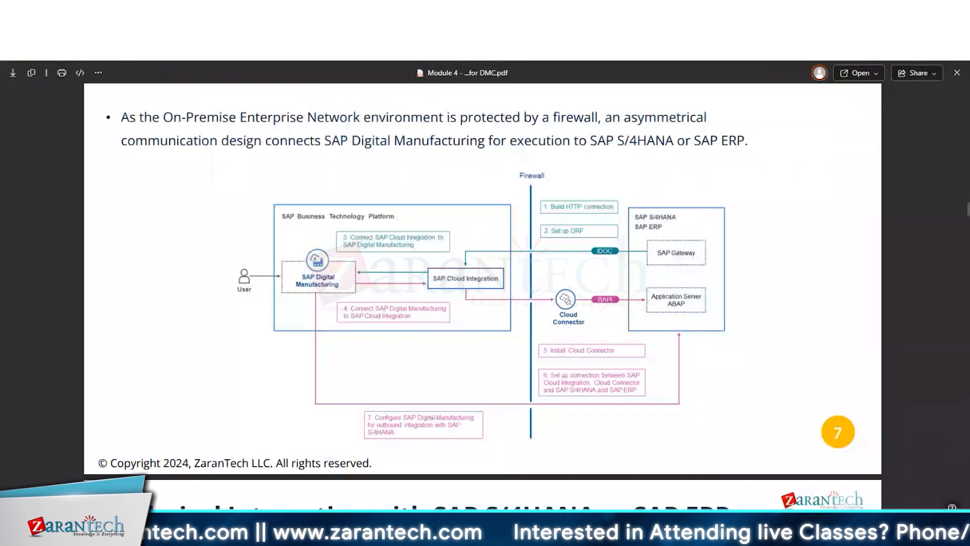
scroll(475, 331, down, 1)
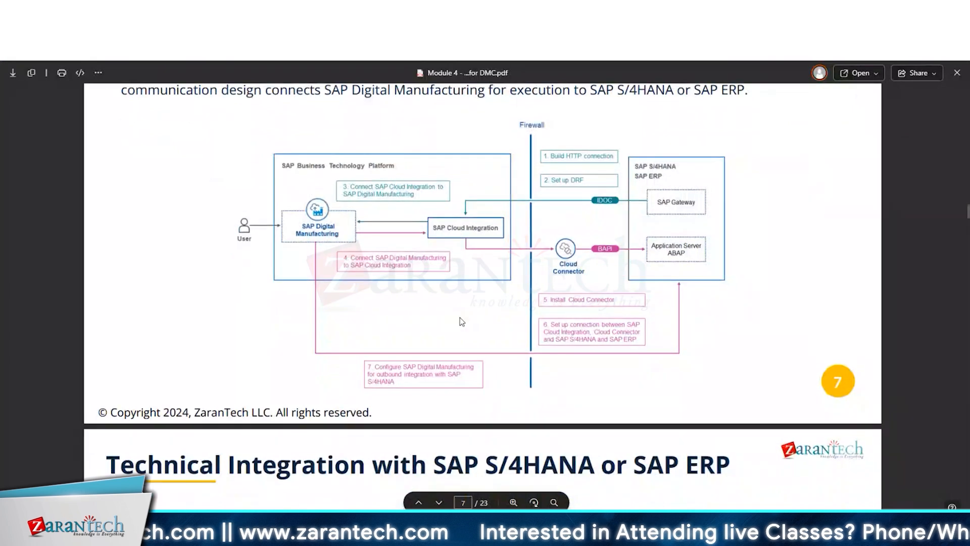
scroll(460, 317, up, 1)
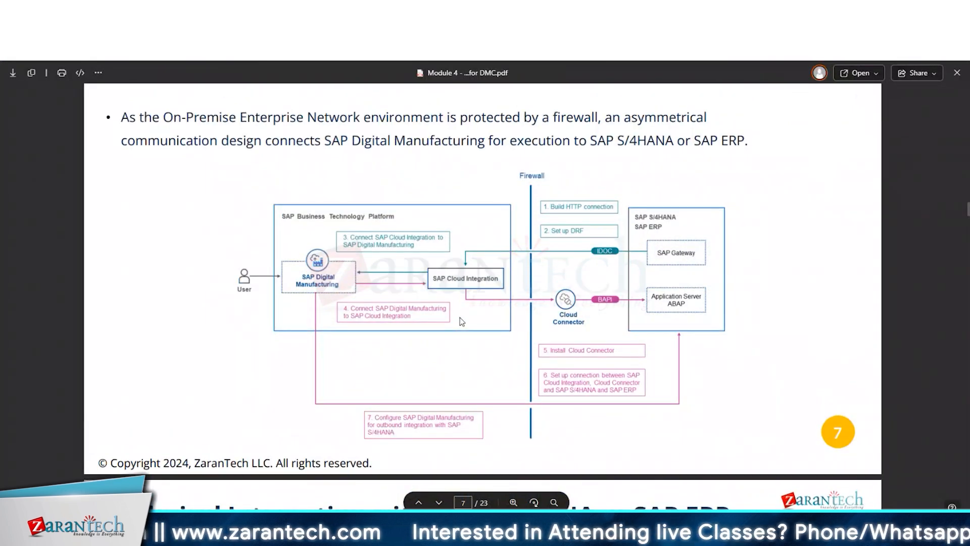
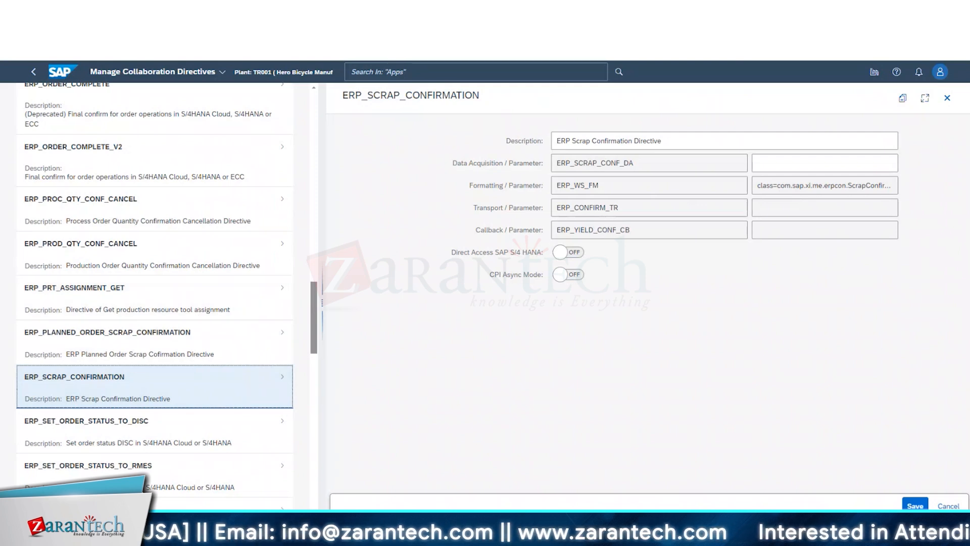
Return to the start of the collaboration directives list, open ACTIVITY_CONFIRMATION and widen its details area
key(ctrl+Tab)
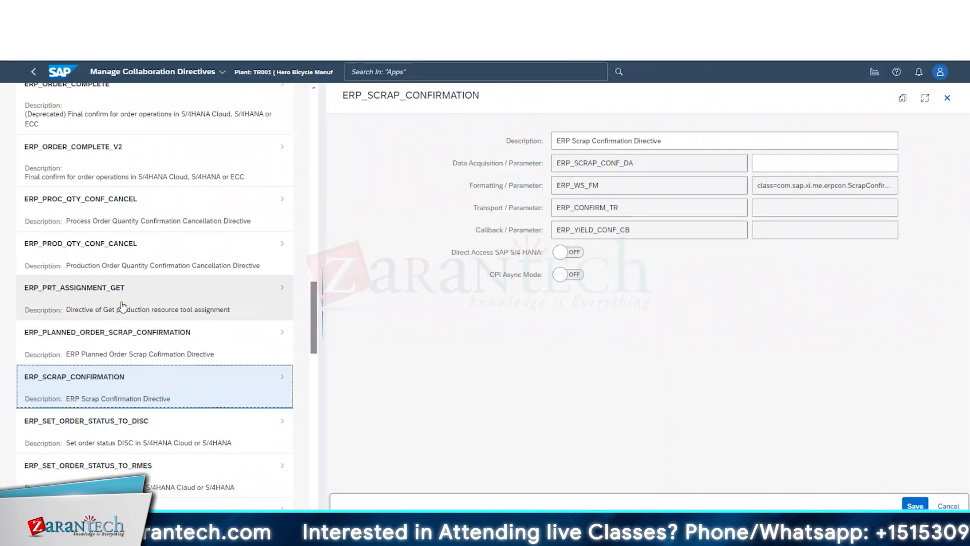
scroll(123, 306, up, 20)
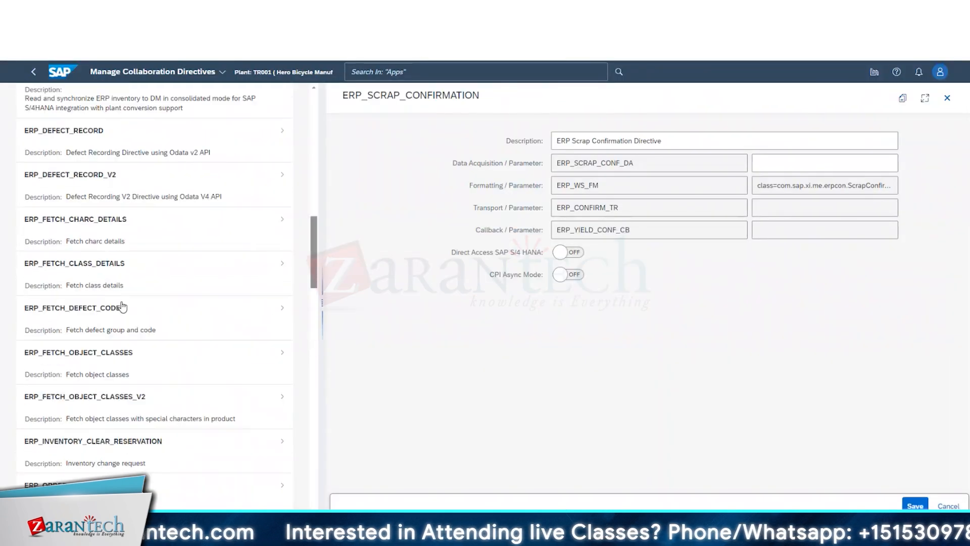
scroll(107, 328, up, 5)
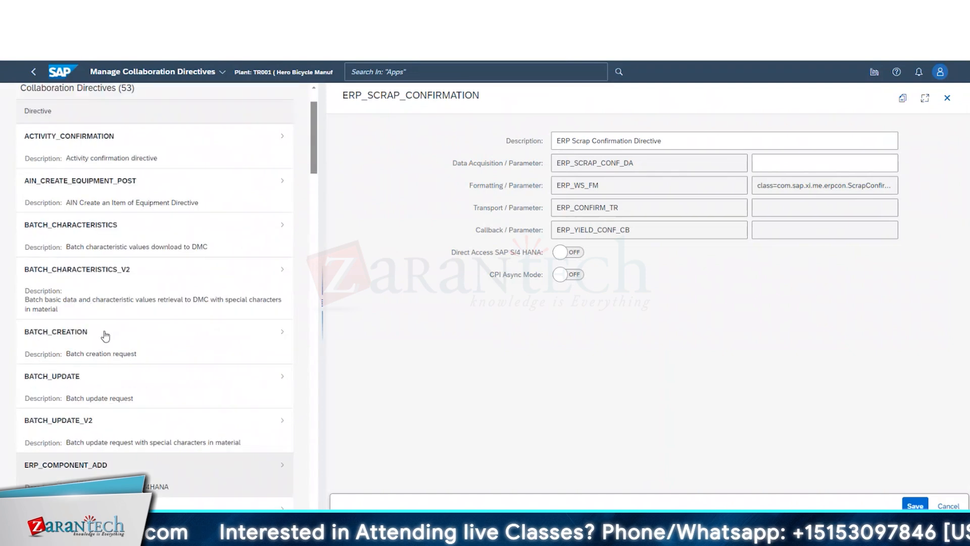
click(108, 219)
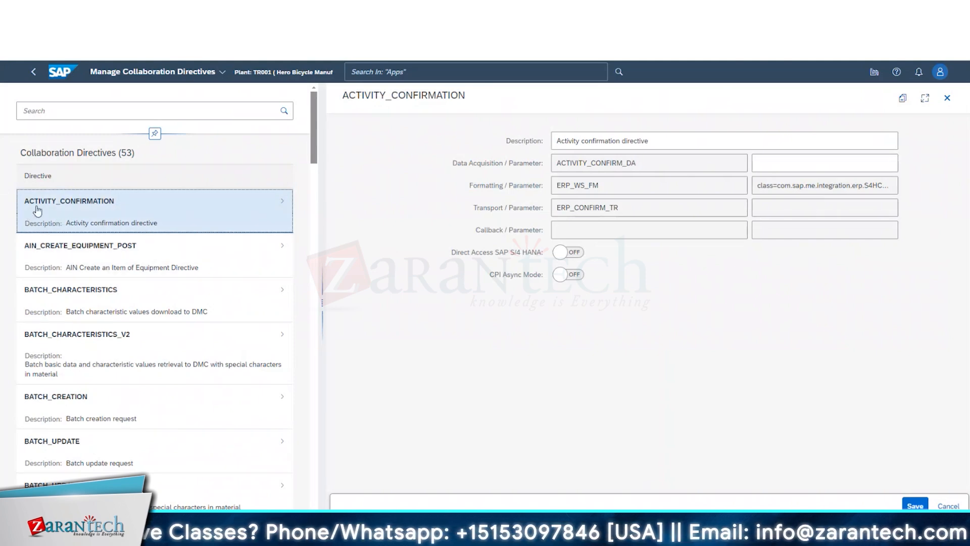
drag(21, 201, 129, 204)
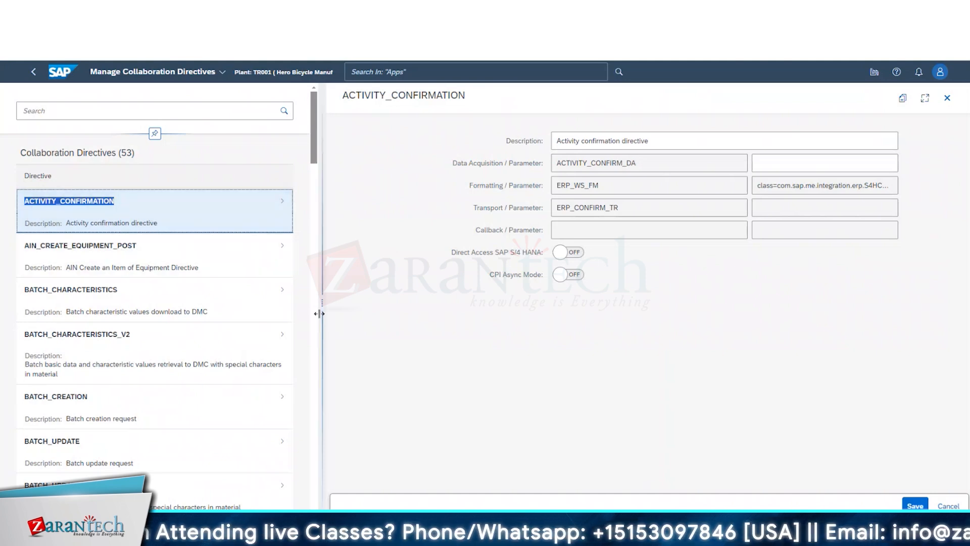
drag(319, 314, 281, 312)
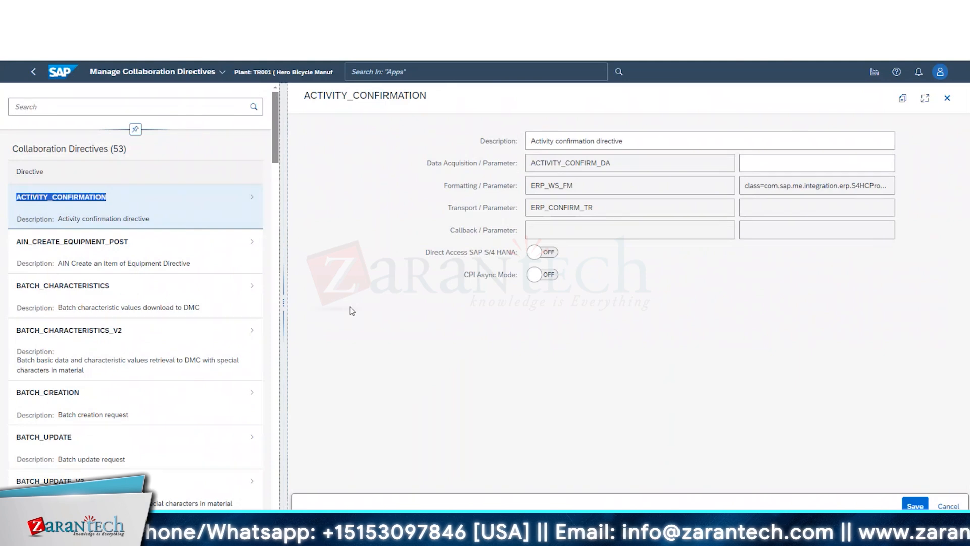
Compare the settings of the equipment, batch characteristics, batch creation and batch update directives, and reopen ACTIVITY_CONFIRMATION
click(122, 260)
click(124, 306)
click(141, 265)
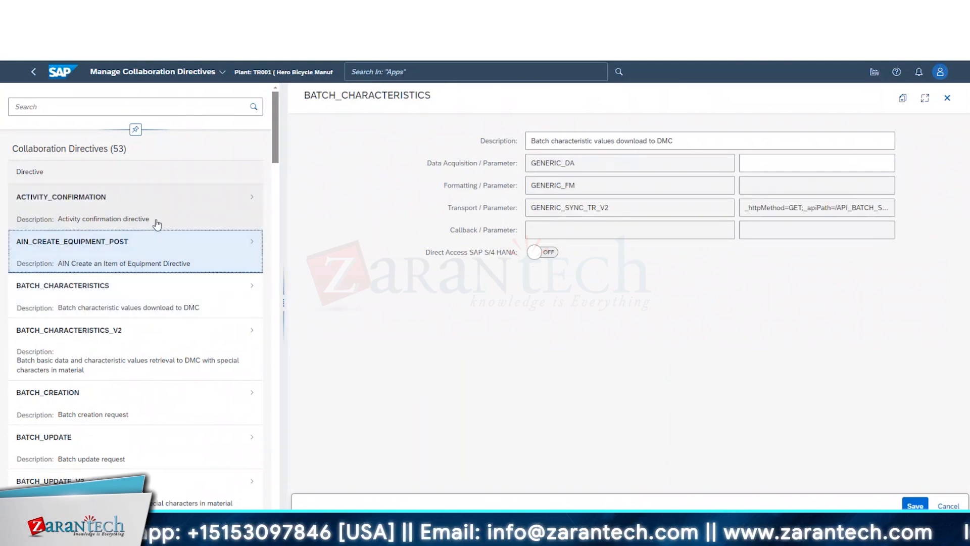
click(156, 223)
click(174, 298)
click(152, 353)
click(128, 405)
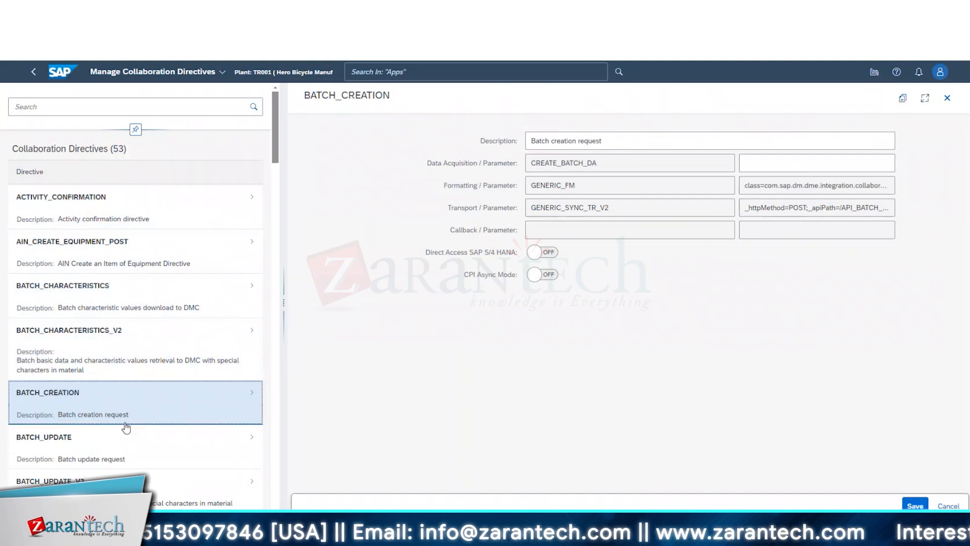
scroll(127, 428, down, 3)
click(126, 384)
click(147, 338)
click(141, 303)
scroll(139, 348, up, 3)
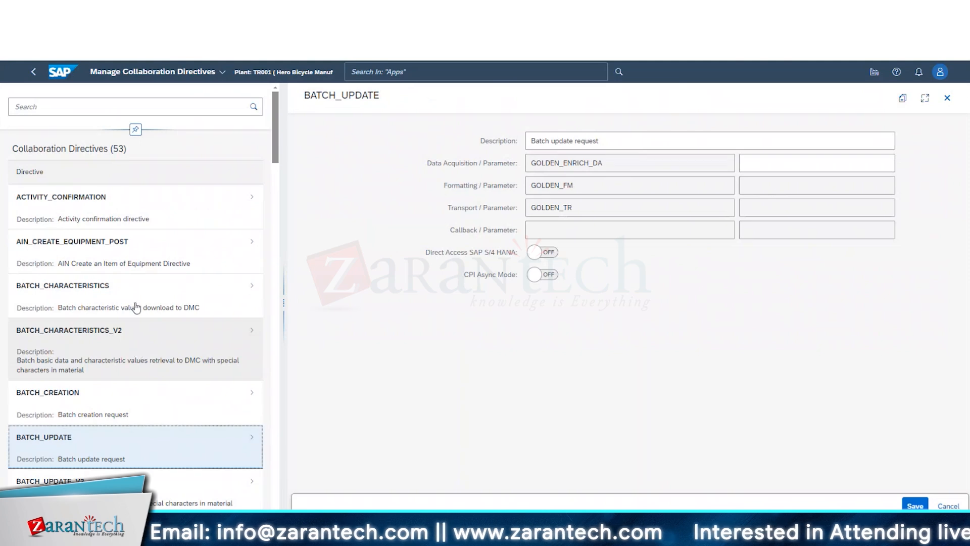
click(123, 198)
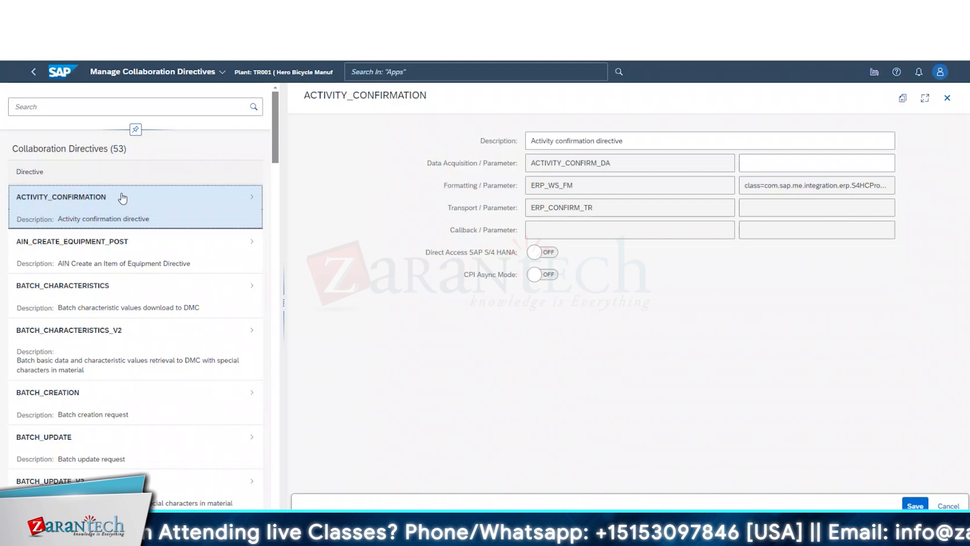
Switch to the Module 4 PDF, look over the page 7 diagram and the integration steps overview, and return to Manage Collaboration Directives
click(202, 10)
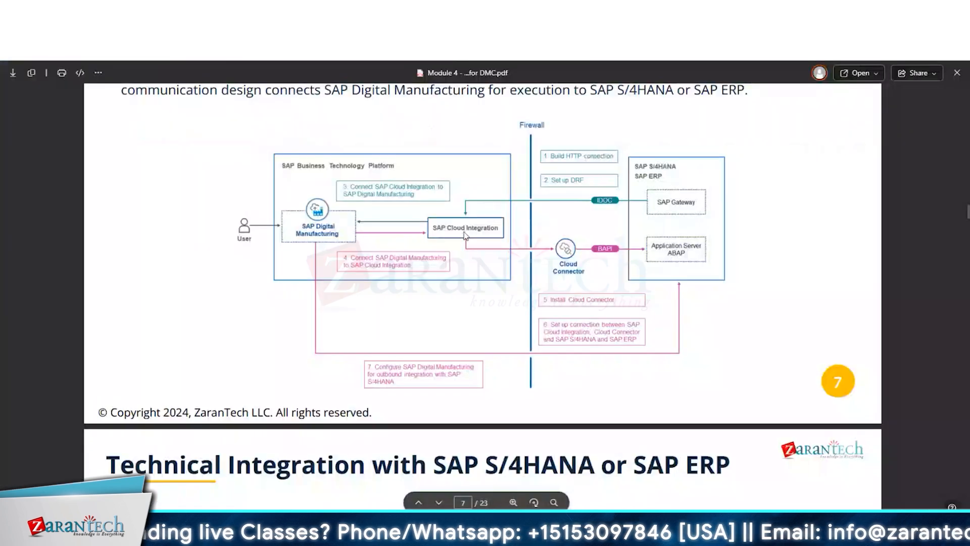
scroll(460, 295, down, 2)
scroll(460, 296, down, 2)
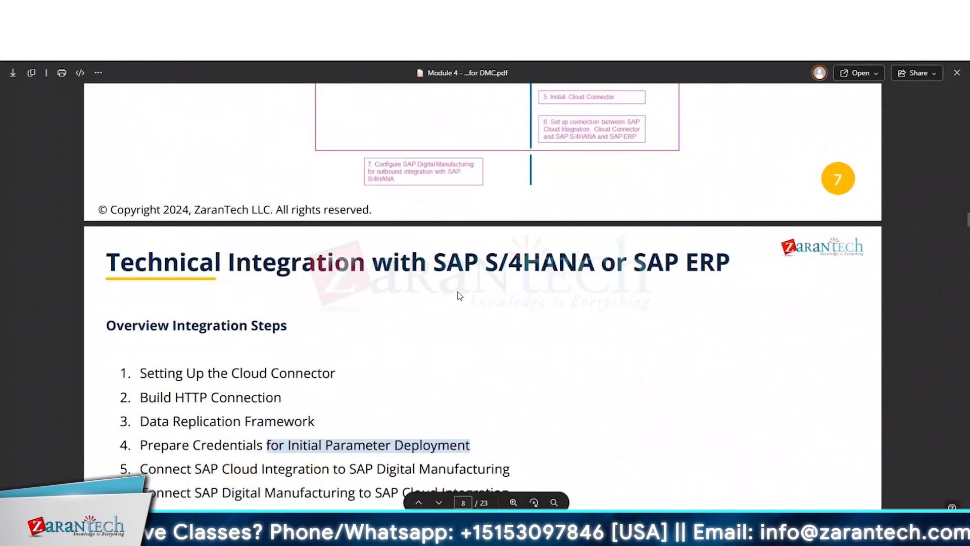
click(556, 10)
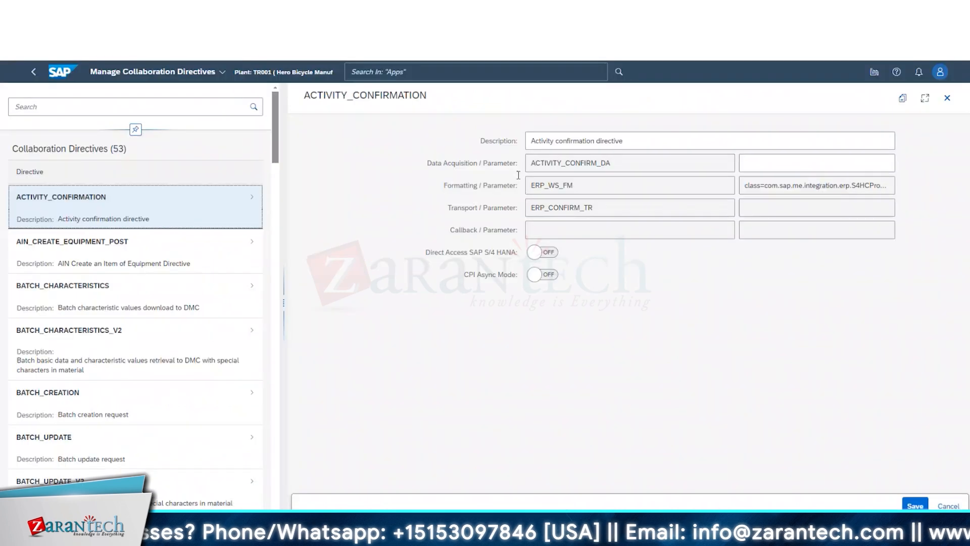
Switch CPI Async Mode on and off repeatedly for ACTIVITY_CONFIRMATION to compare its transport parameter in both states
click(545, 274)
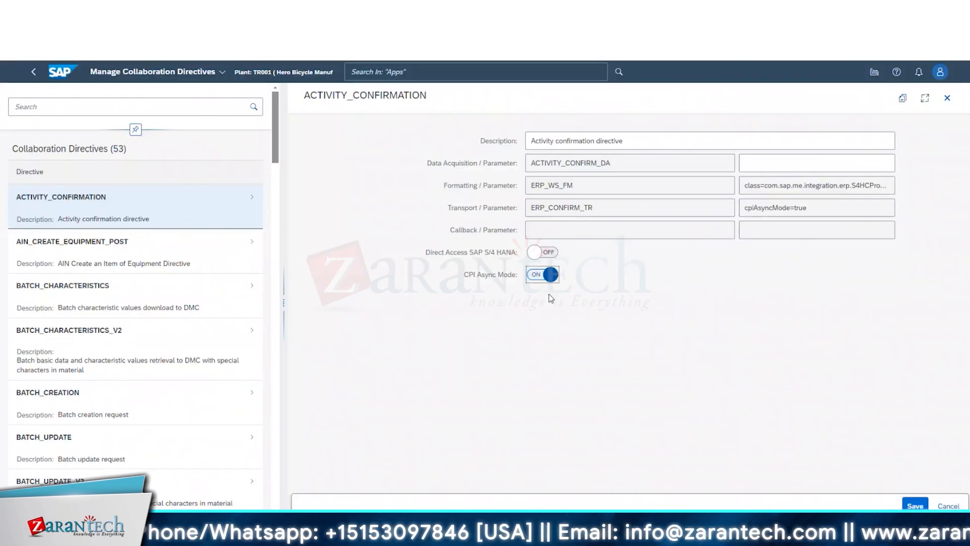
drag(485, 285, 526, 283)
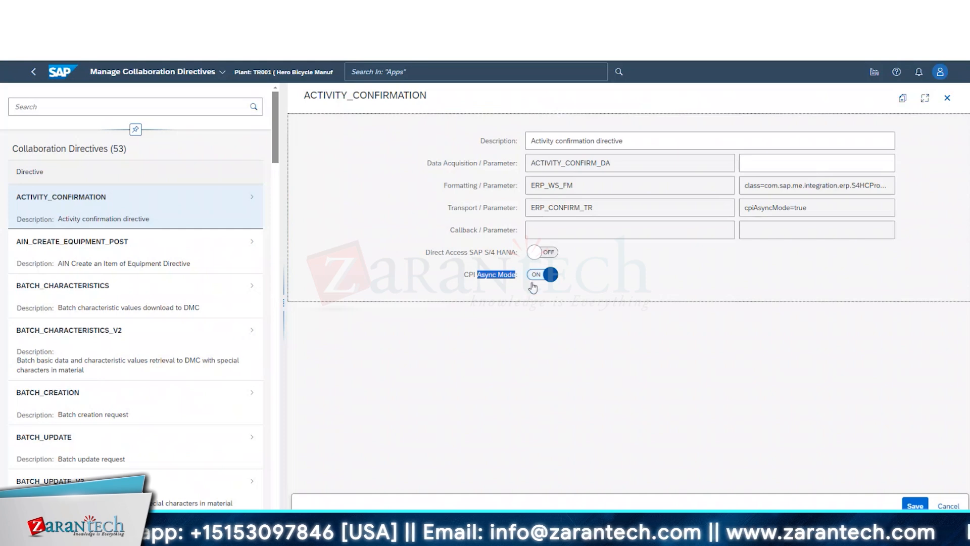
click(538, 277)
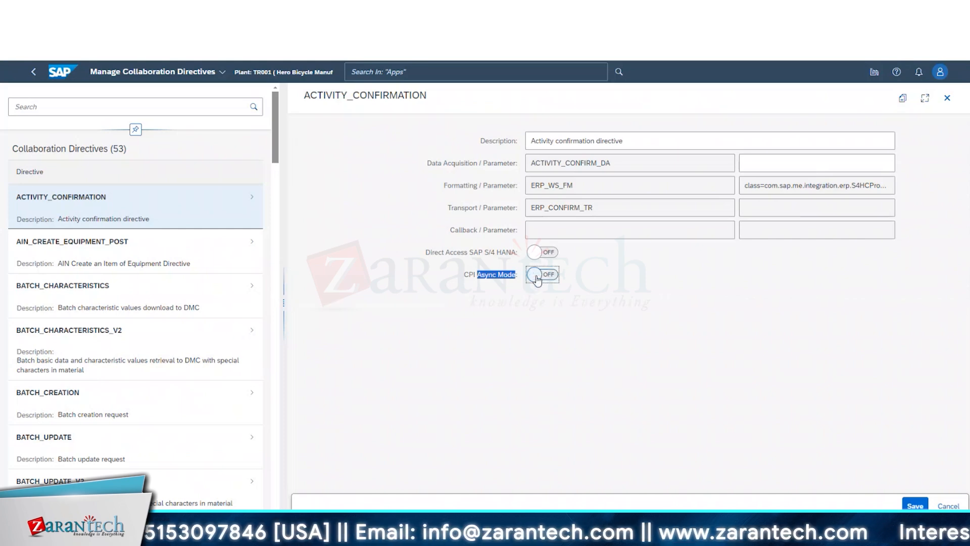
click(538, 278)
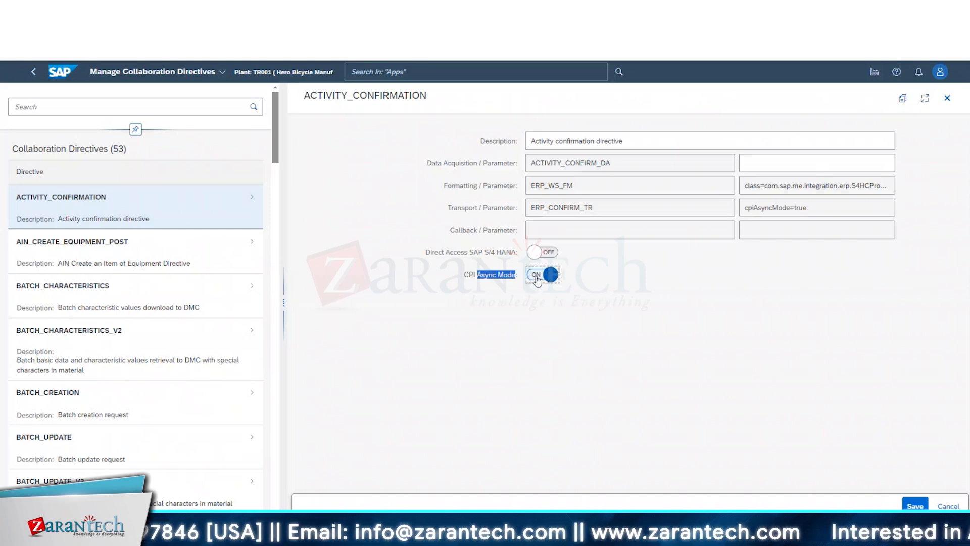
click(537, 278)
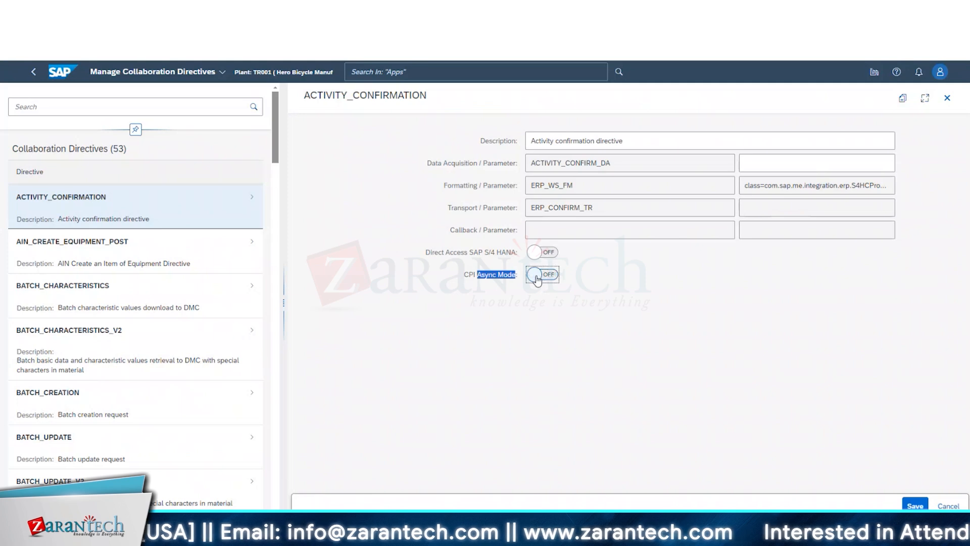
click(537, 278)
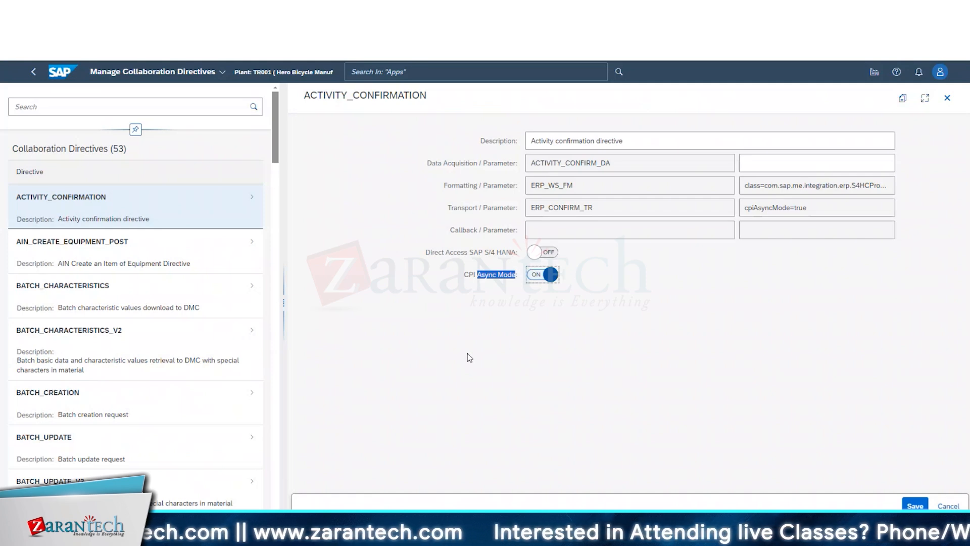
click(542, 277)
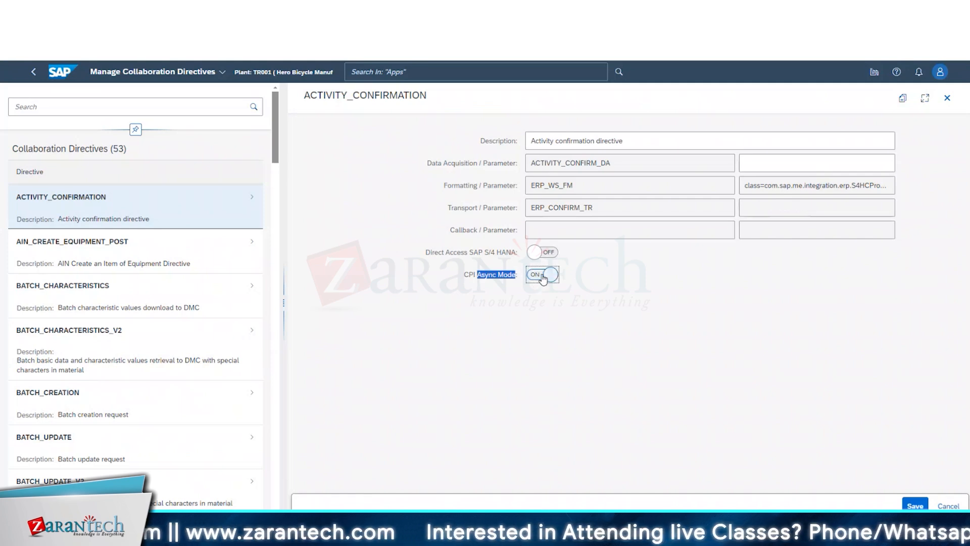
click(542, 277)
click(542, 277)
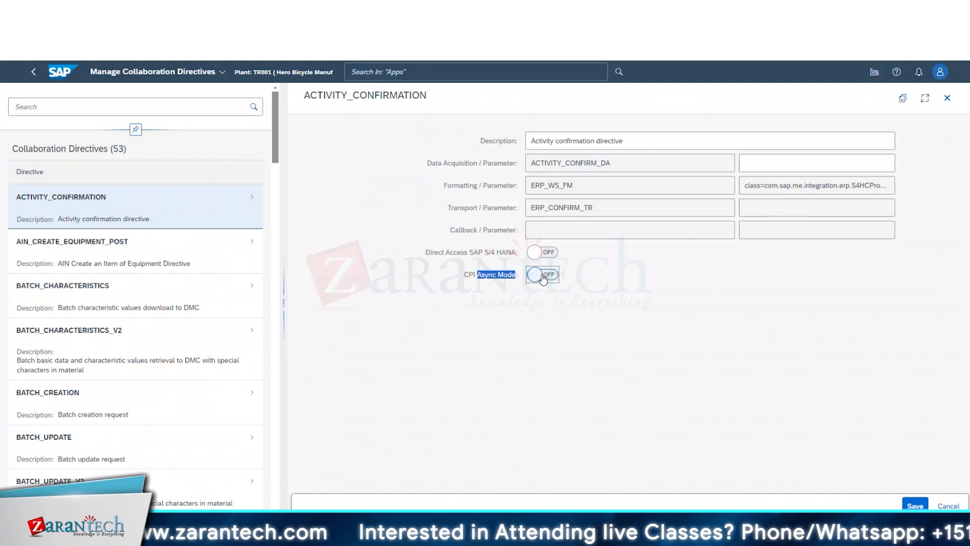
click(544, 277)
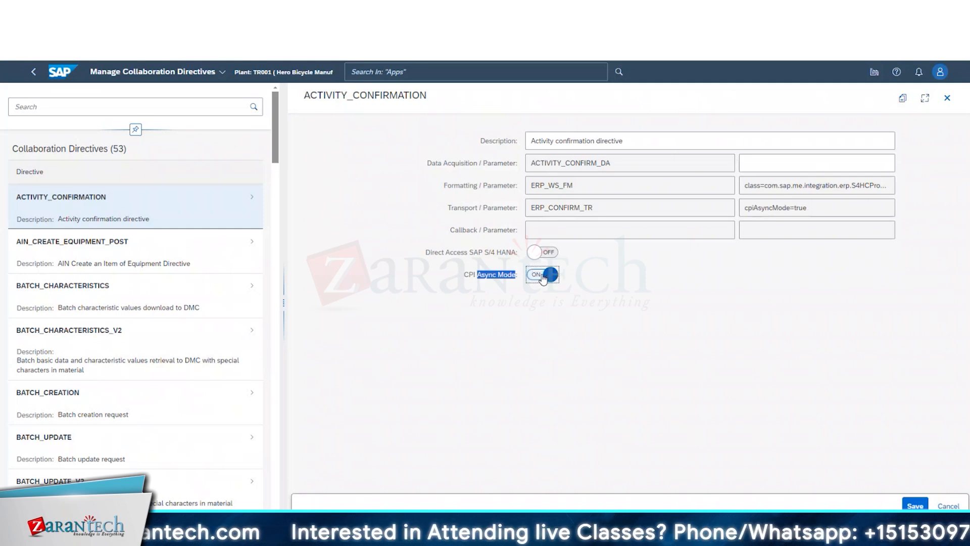
click(543, 277)
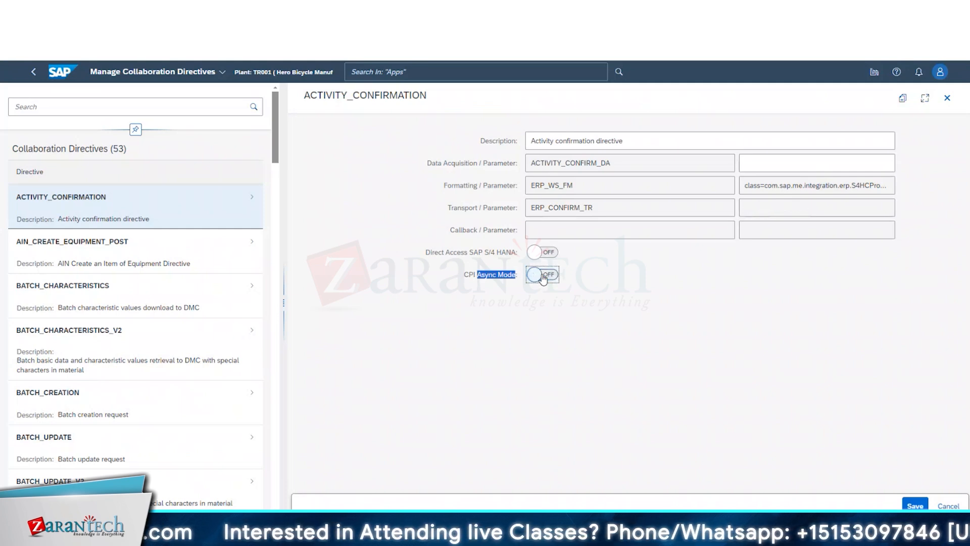
click(543, 277)
click(543, 277)
click(527, 293)
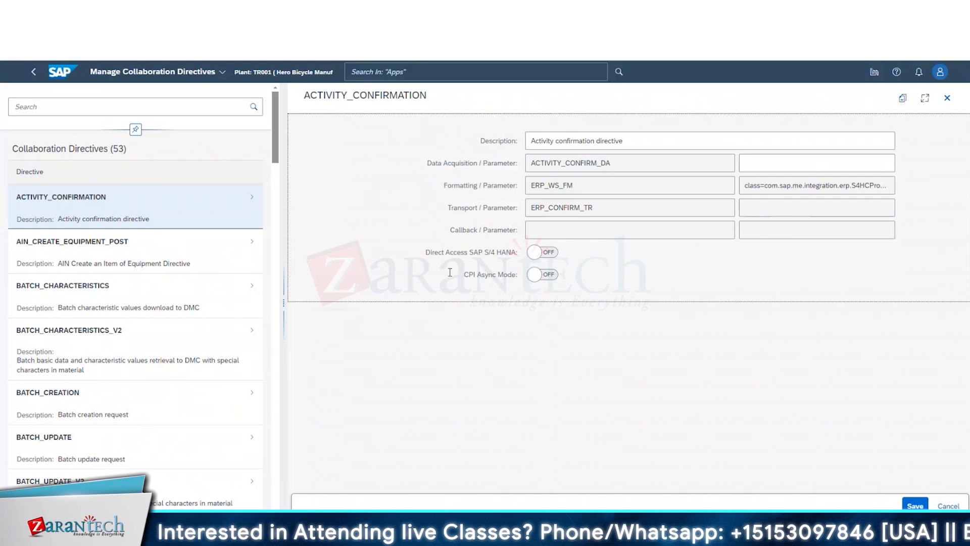
drag(449, 272, 599, 279)
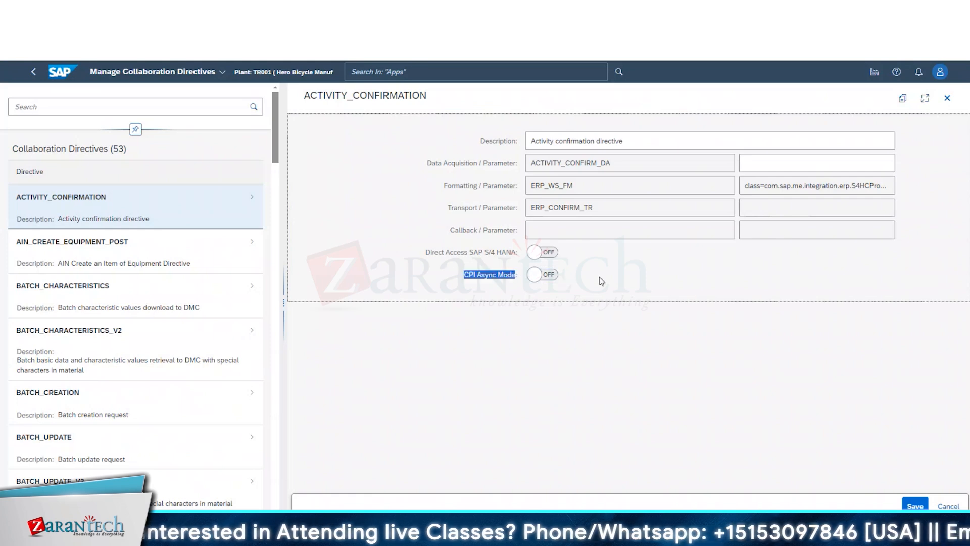
click(538, 277)
click(539, 277)
click(539, 277)
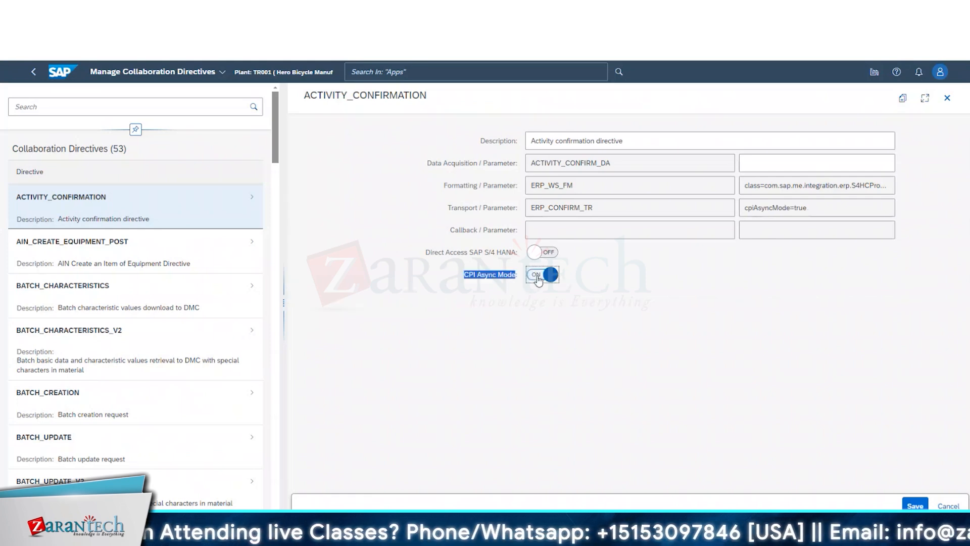
click(539, 277)
click(539, 277)
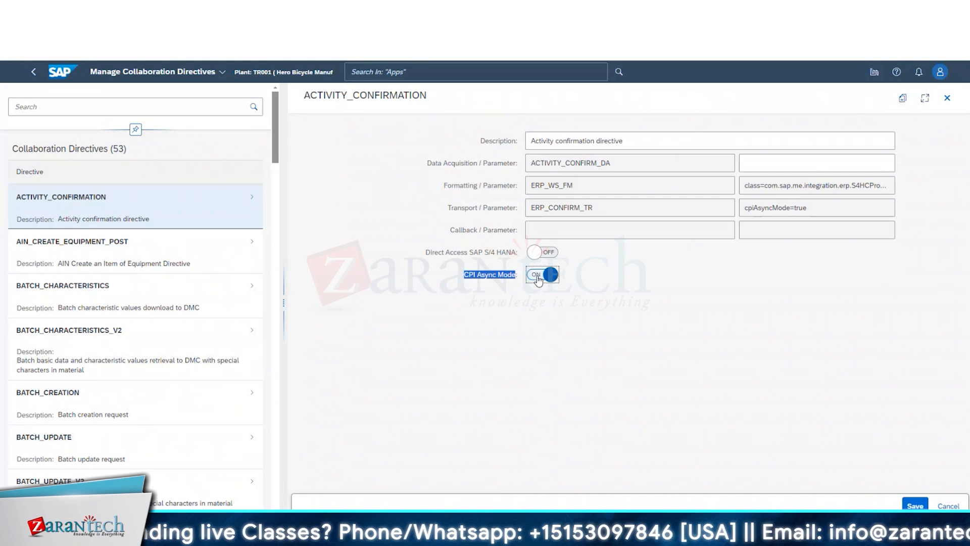
click(539, 277)
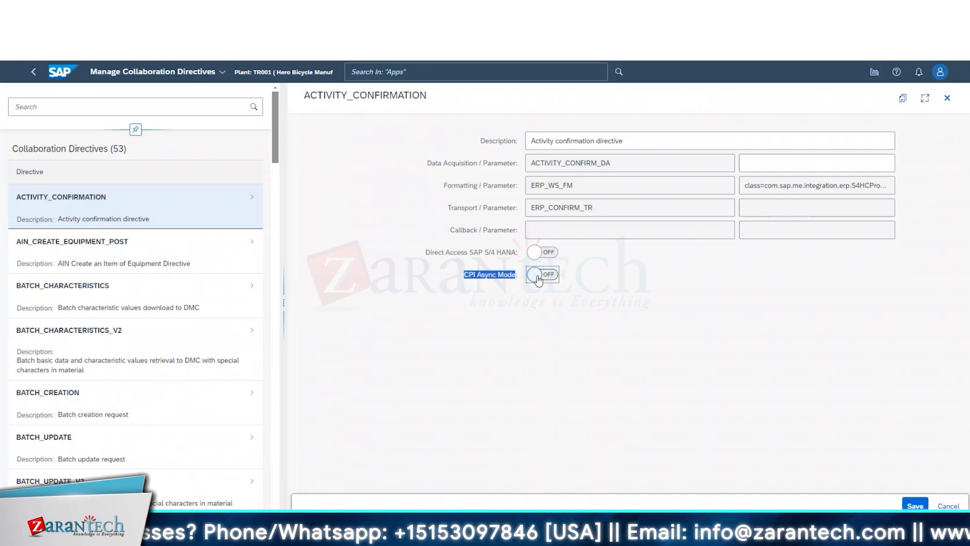
Examine the CPI Async Mode setting of the ACTIVITY_CONFIRMATION directive
click(449, 284)
drag(449, 284, 521, 277)
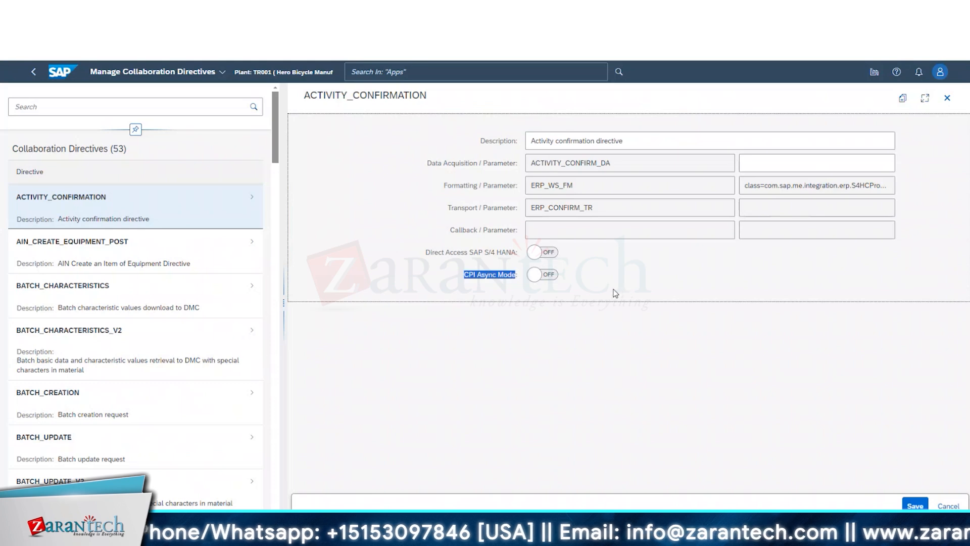
click(565, 271)
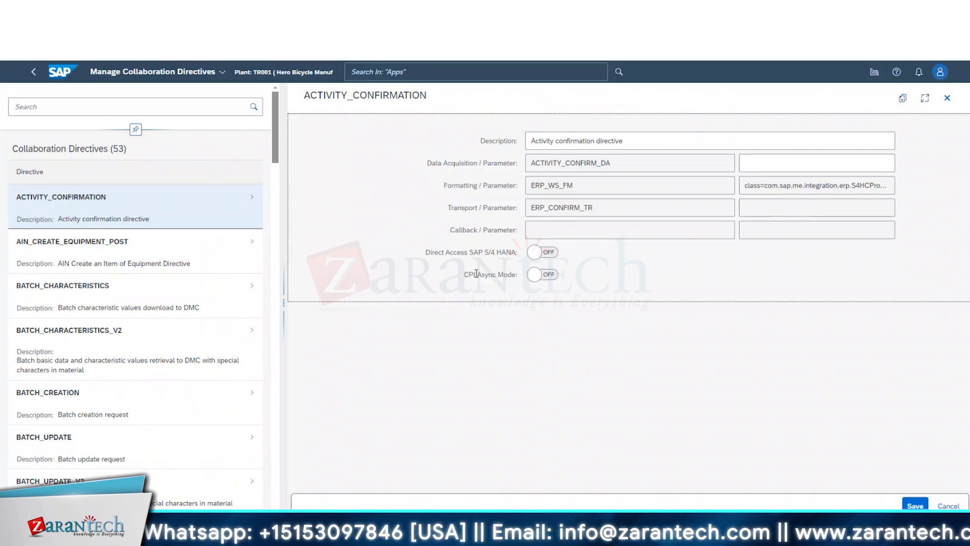
drag(465, 268, 564, 272)
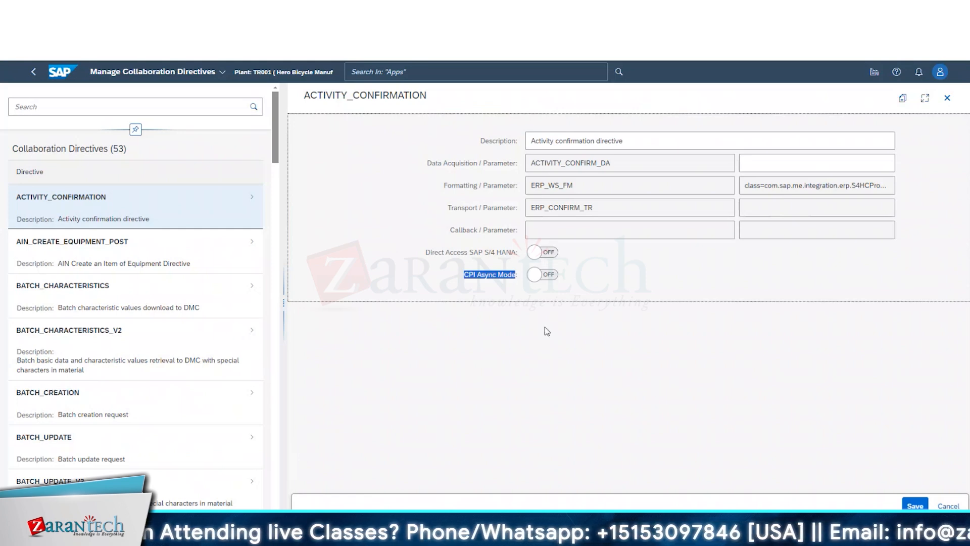
click(461, 275)
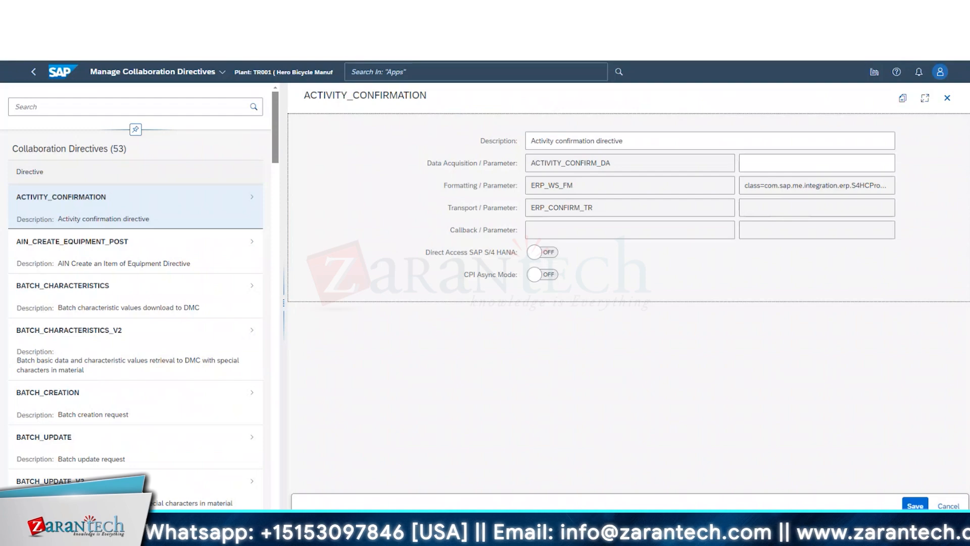
Switch to the Module 4 PDF and review the asymmetrical communication diagram between SAP Digital Manufacturing and SAP S/4HANA on page 7
key(ctrl+Tab)
key(ctrl+Tab)
scroll(372, 354, up, 5)
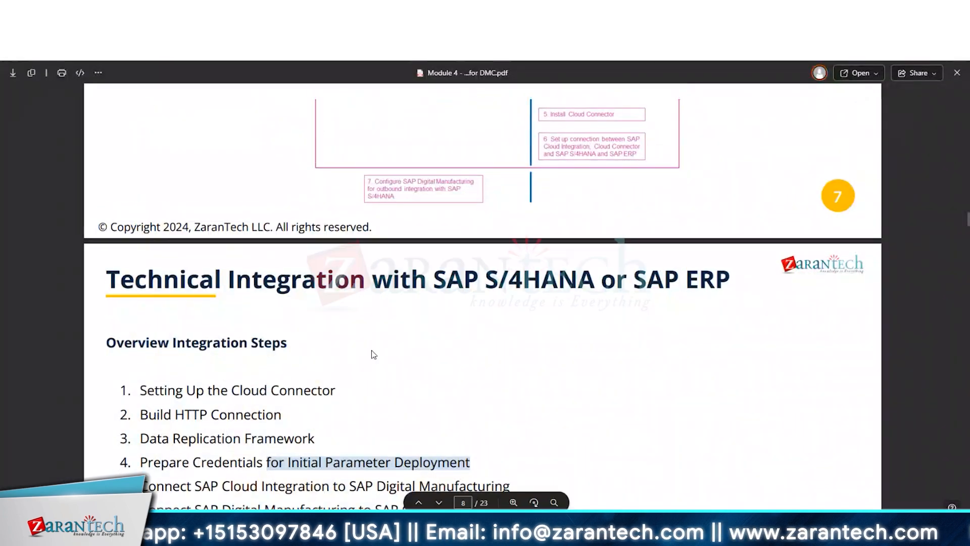
scroll(374, 355, down, 5)
scroll(373, 354, up, 5)
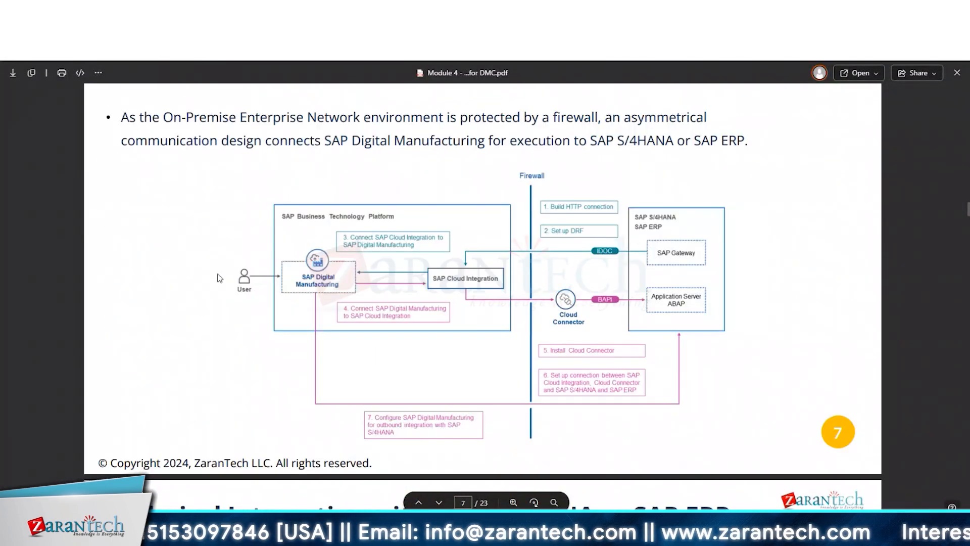
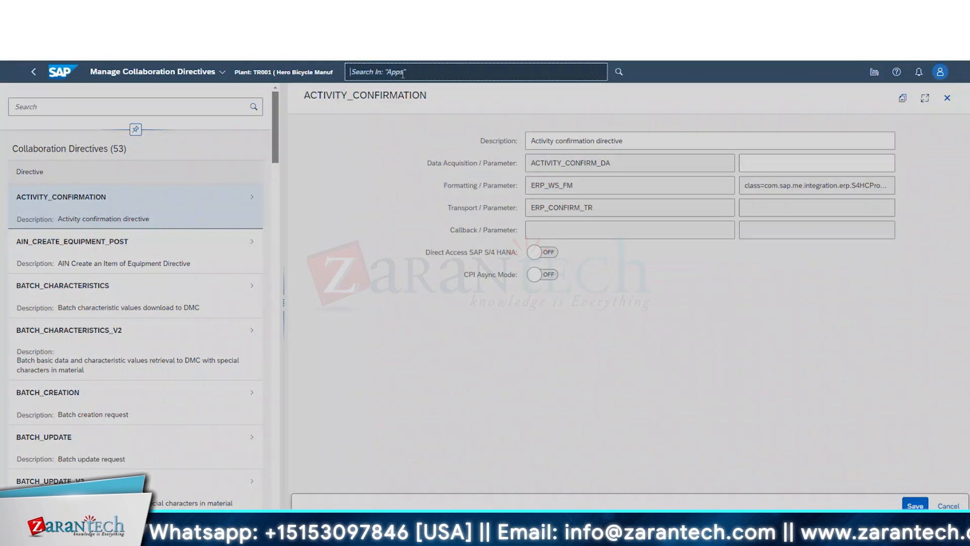
Switch to Manage Collaboration Links and open the COLLABORATION_BATCH_CREATION link
text(link)
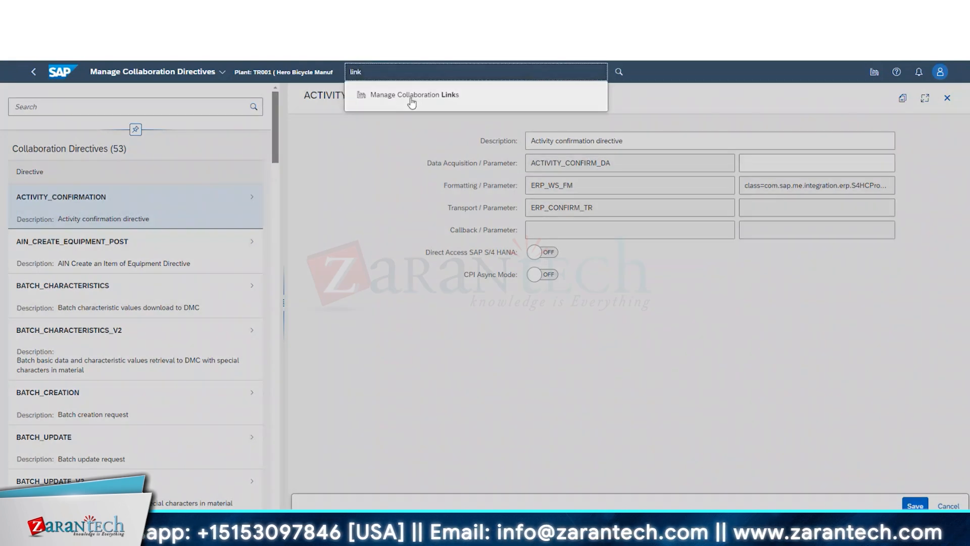
click(411, 96)
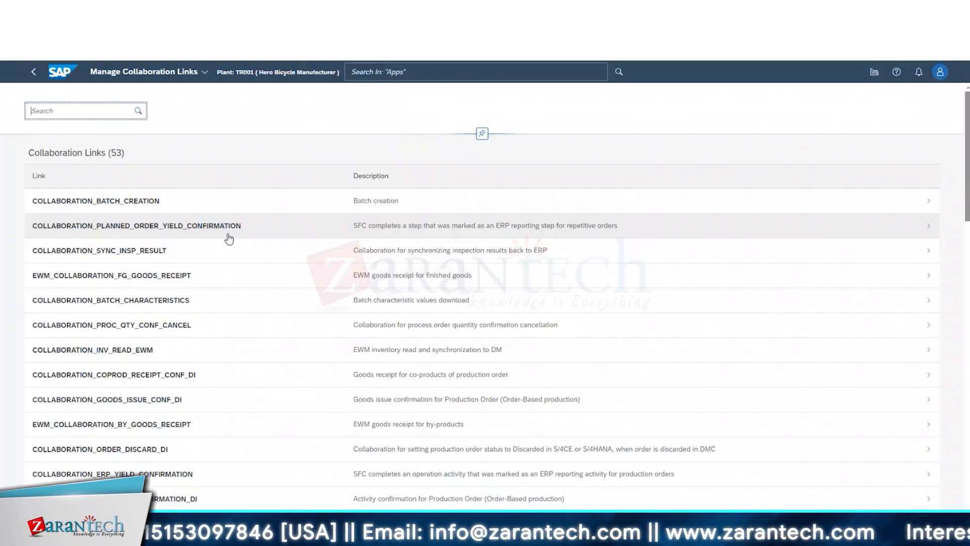
click(170, 210)
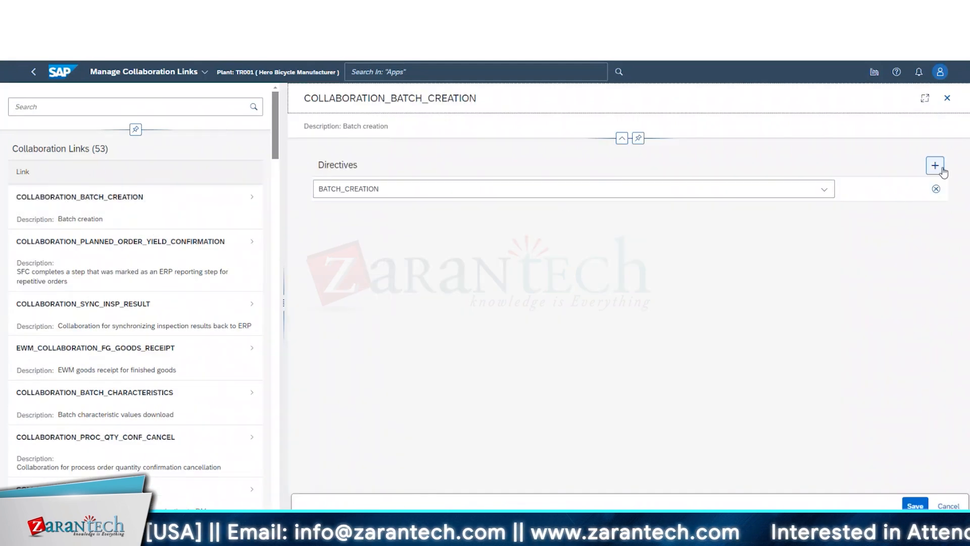
Try adding a directive row to COLLABORATION_BATCH_CREATION and removing a directive row from it
click(942, 171)
click(937, 190)
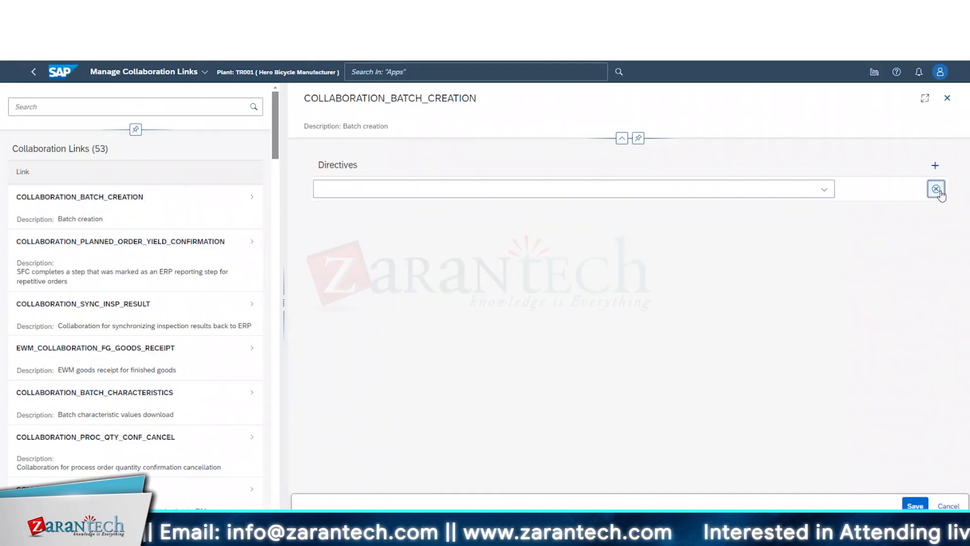
Add a directive row to the COLLABORATION_SYNC_INSP_RESULT link and look through the directives available for it
click(131, 318)
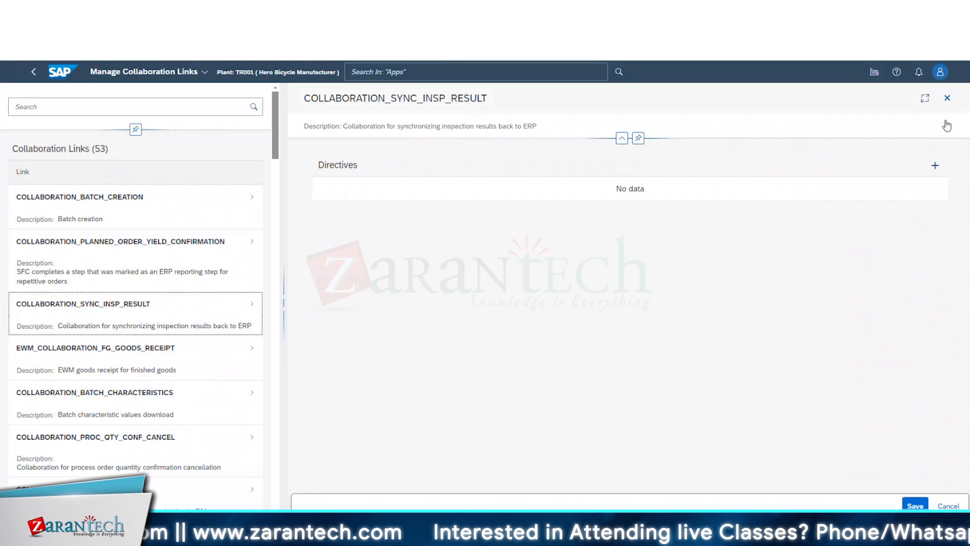
click(935, 165)
click(824, 189)
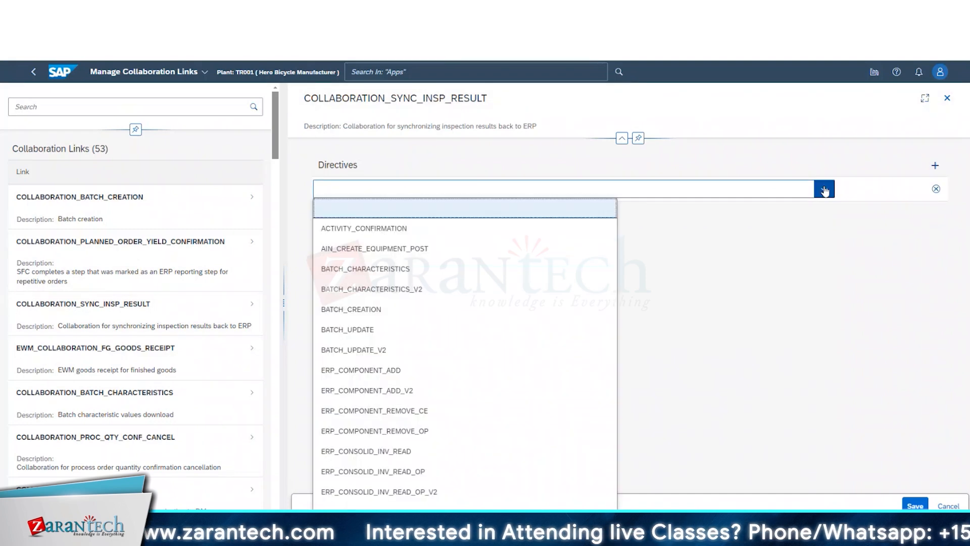
scroll(418, 324, down, 6)
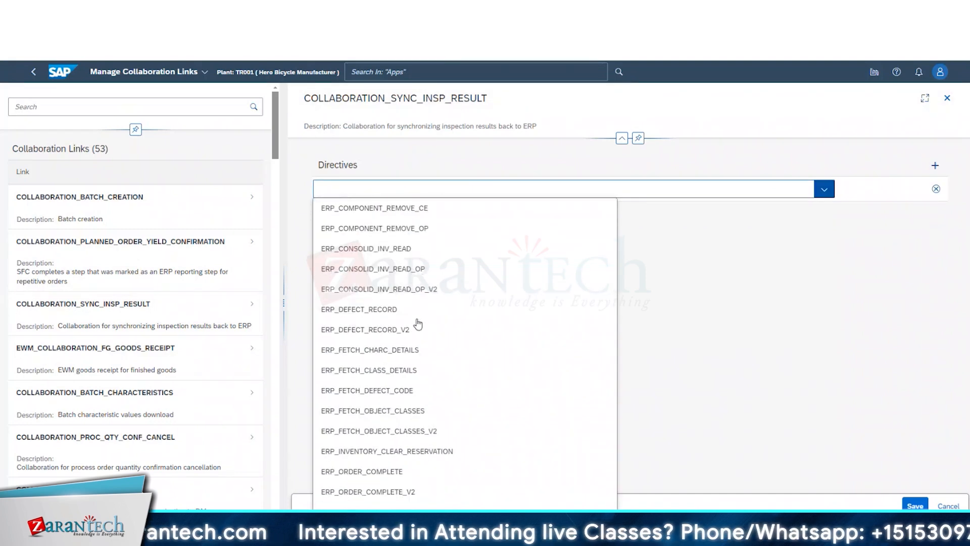
scroll(415, 334, down, 5)
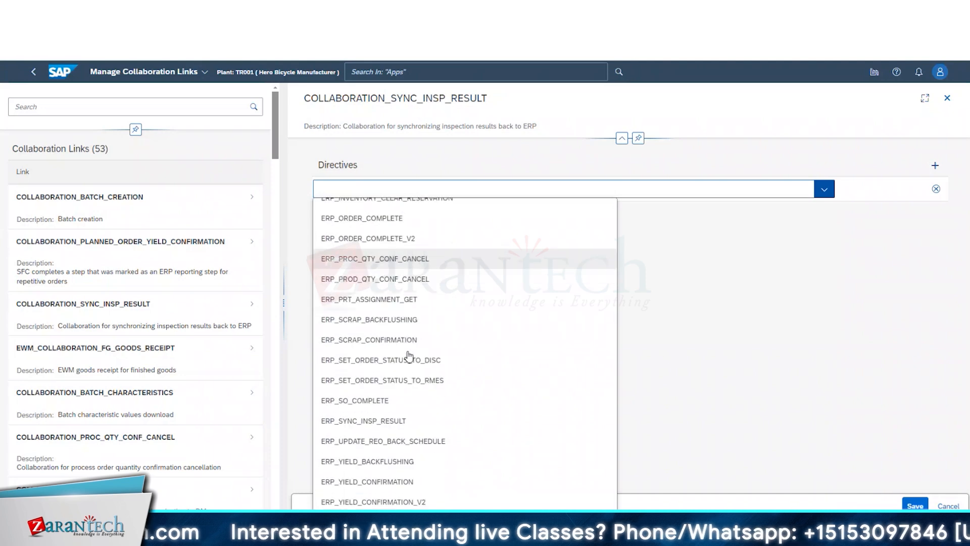
scroll(408, 356, down, 3)
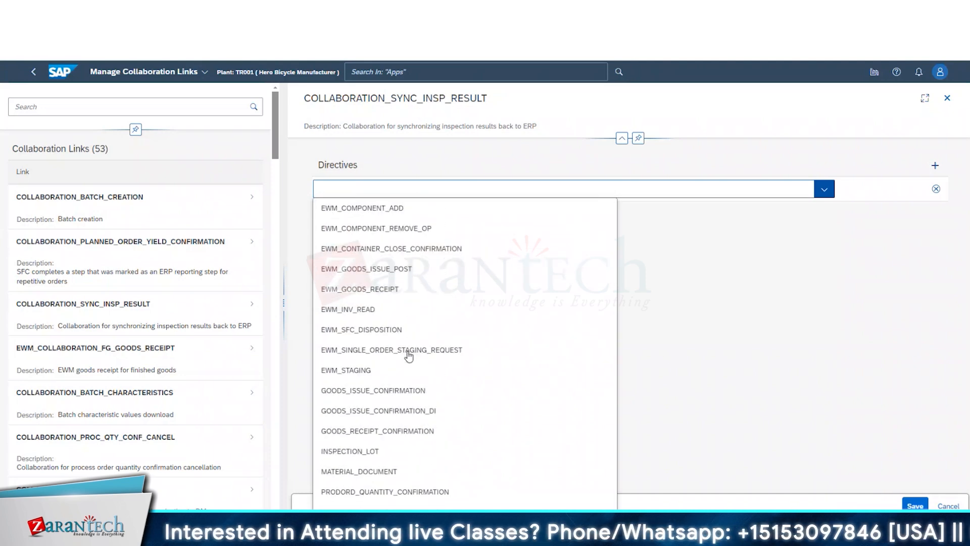
scroll(374, 460, up, 3)
scroll(374, 460, up, 3)
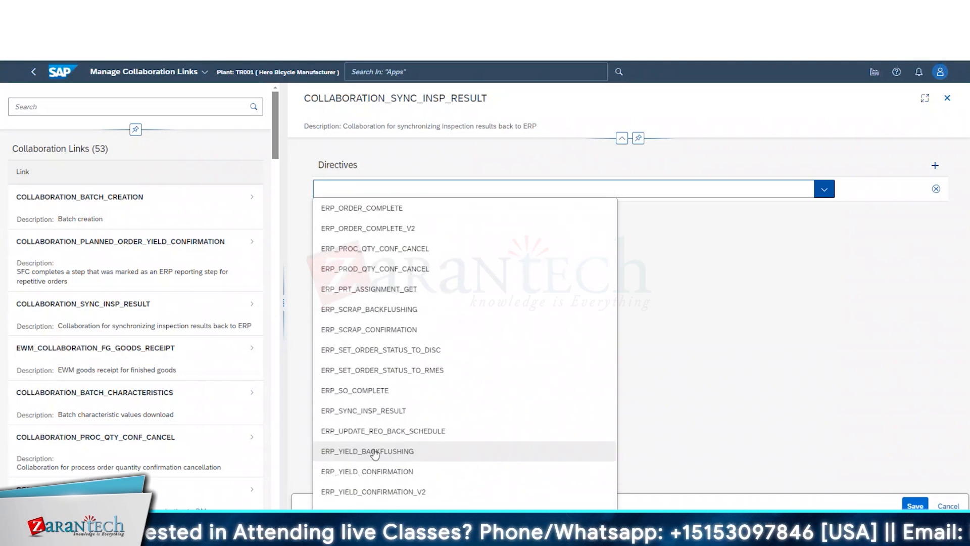
scroll(374, 453, up, 5)
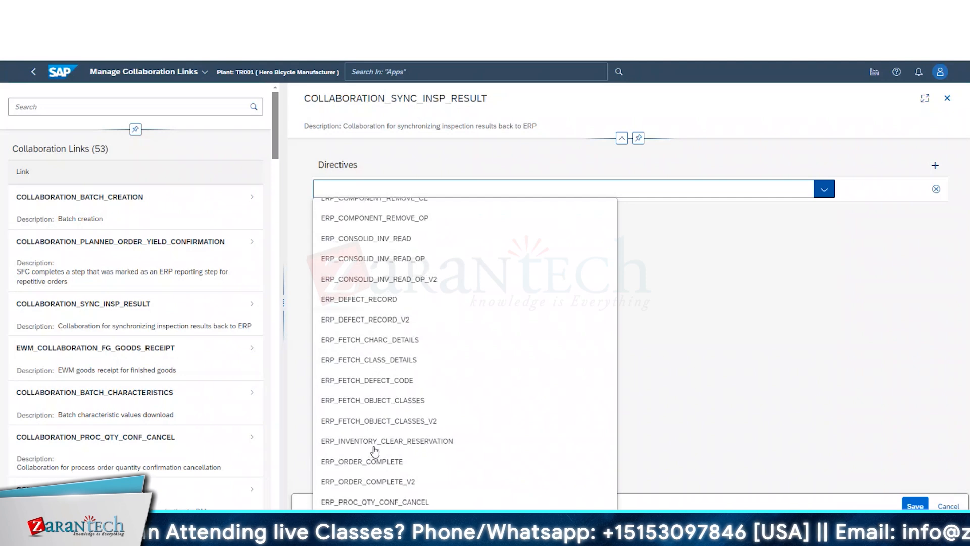
scroll(375, 451, up, 4)
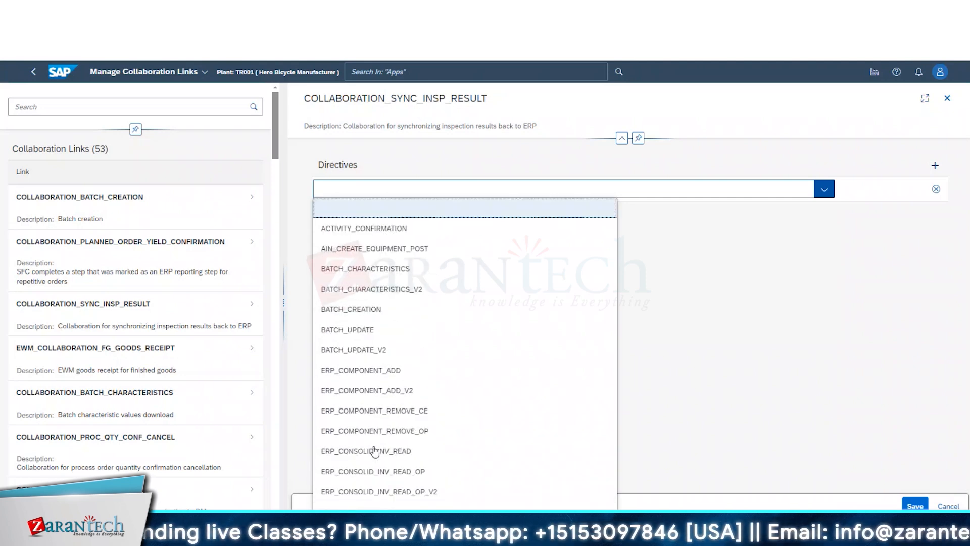
Assign the ERP_SYNC_INSP_RESULT directive to COLLABORATION_SYNC_INSP_RESULT and save the link
scroll(381, 373, down, 1)
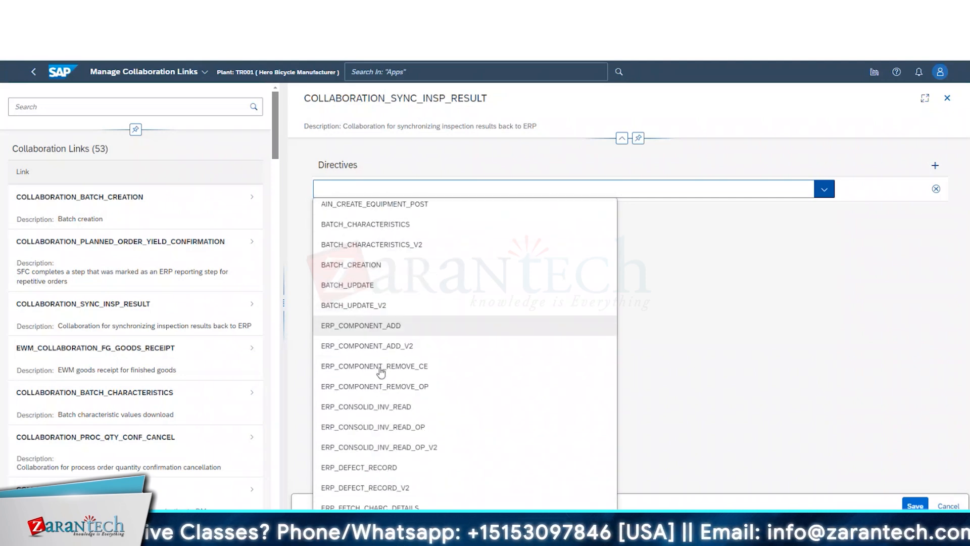
scroll(379, 369, down, 2)
scroll(384, 420, down, 1)
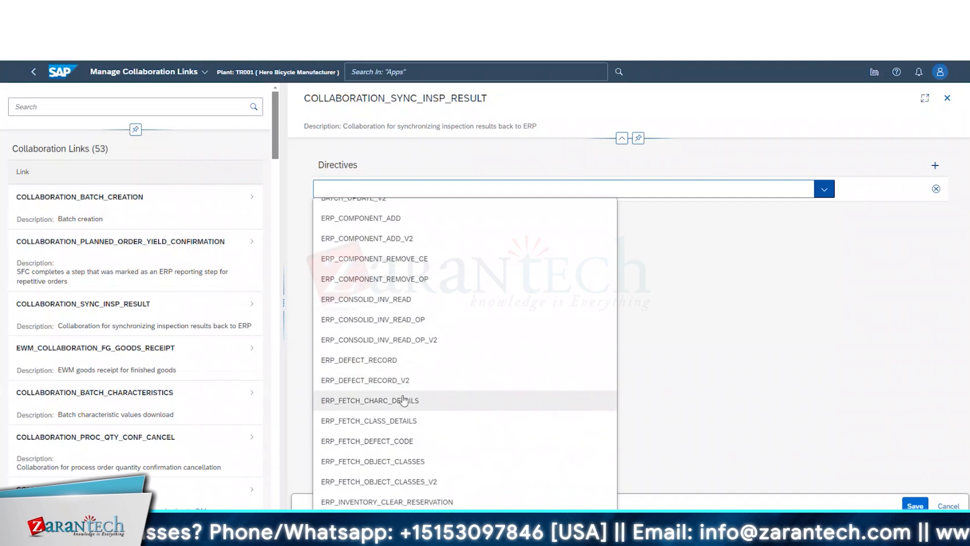
scroll(395, 419, down, 1)
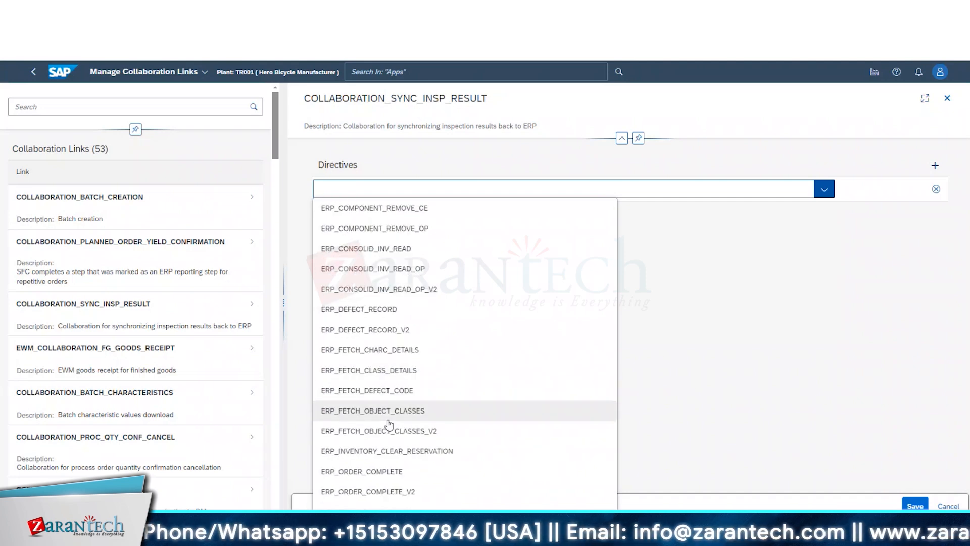
scroll(387, 435, down, 3)
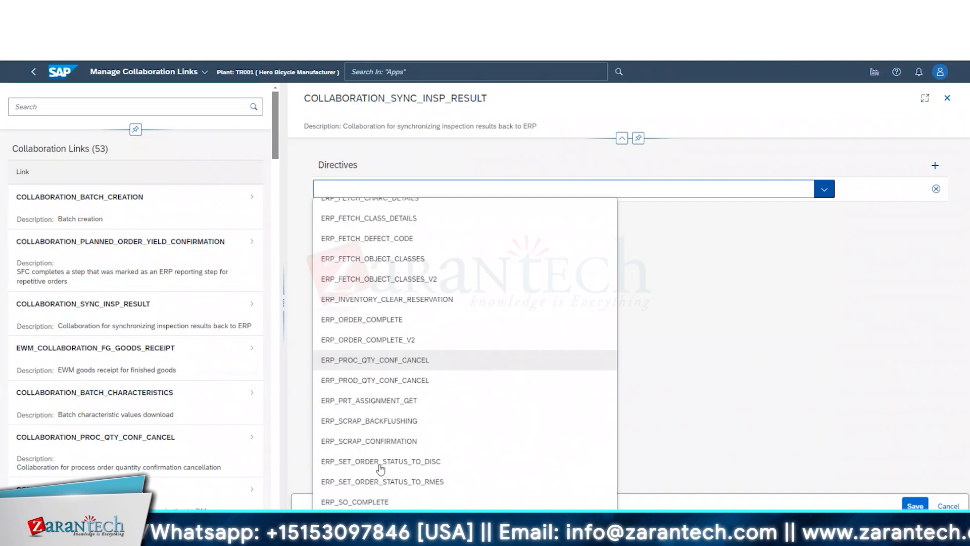
scroll(379, 469, down, 1)
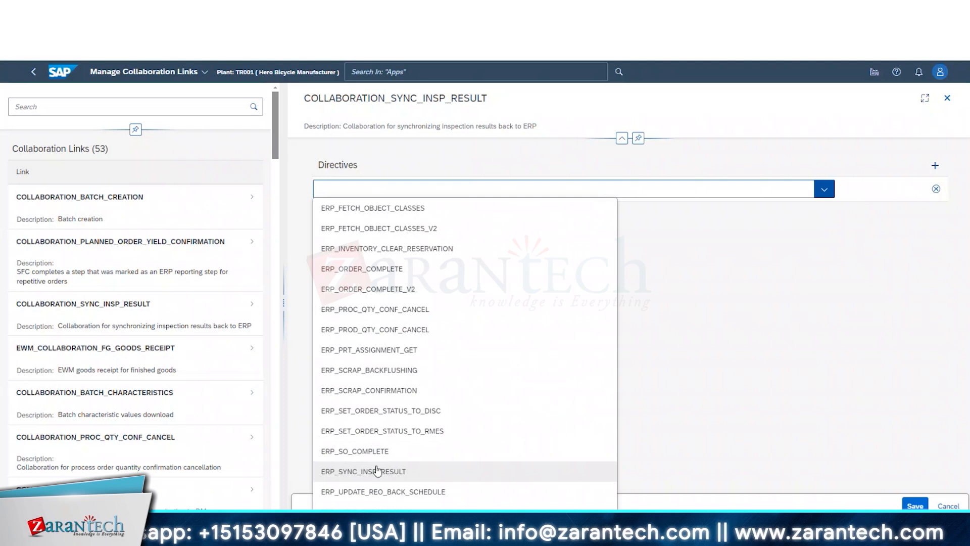
click(377, 470)
click(915, 506)
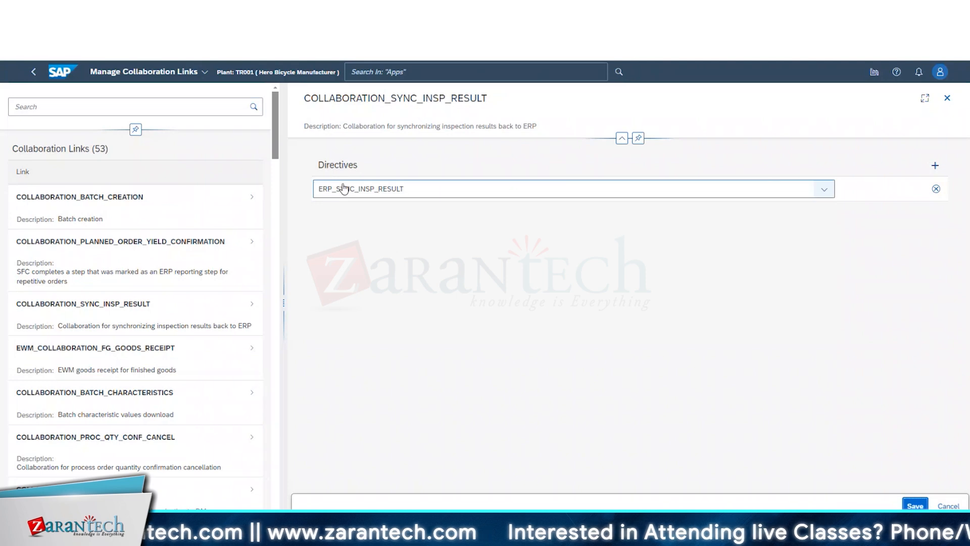
Examine the directive assigned to COLLABORATION_SYNC_INSP_RESULT and its list of alternatives, keeping the current selection
drag(321, 165, 393, 171)
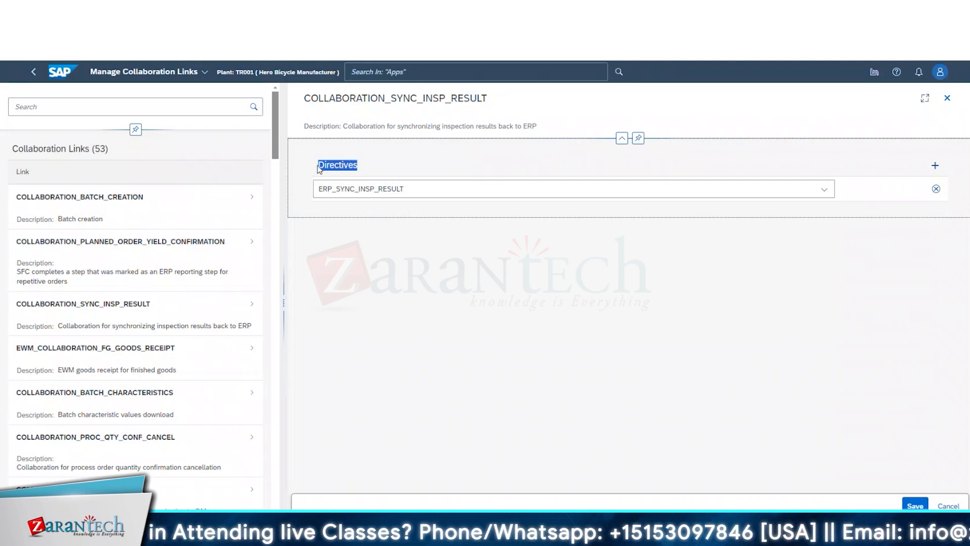
click(337, 195)
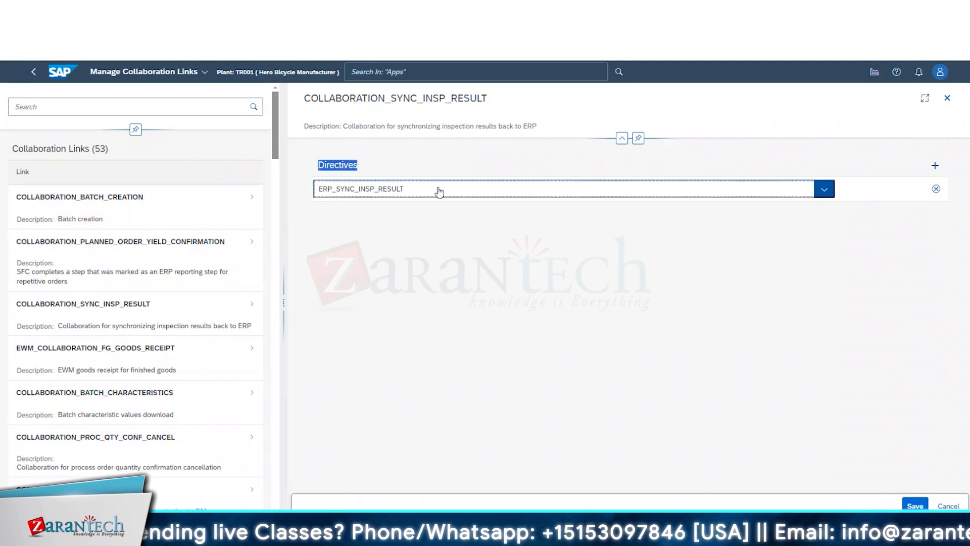
click(438, 192)
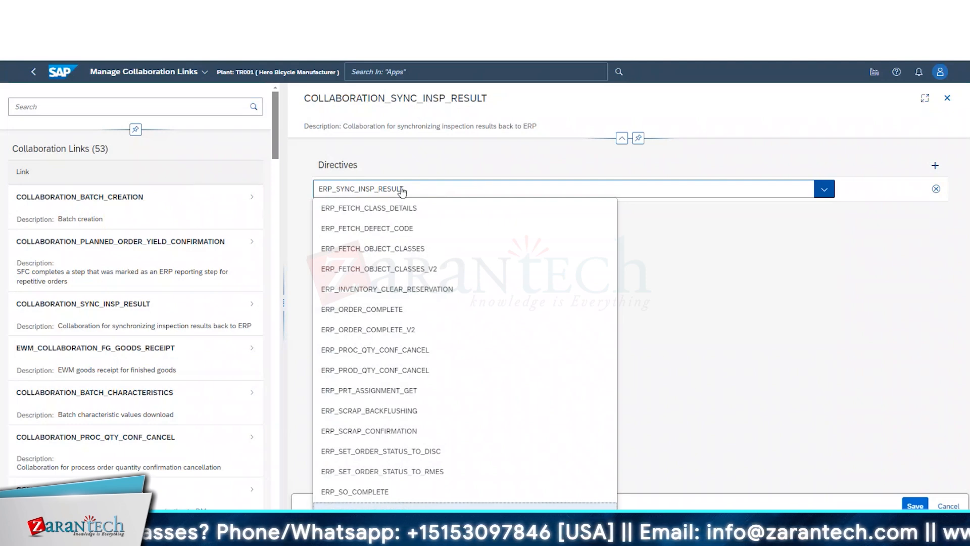
click(690, 246)
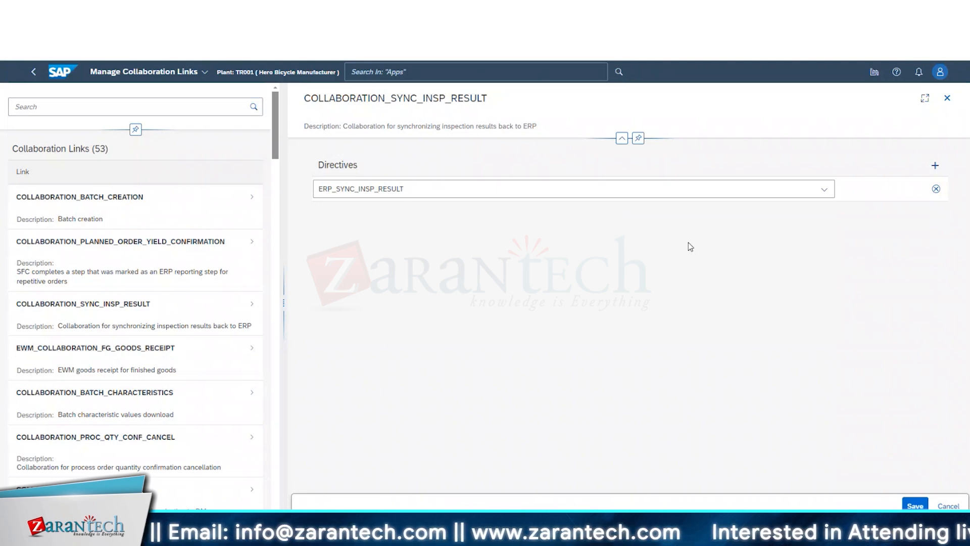
Look through the collaboration links and examine the name and directives of COLLABORATION_BATCH_CHARACTERISTICS
scroll(141, 318, down, 5)
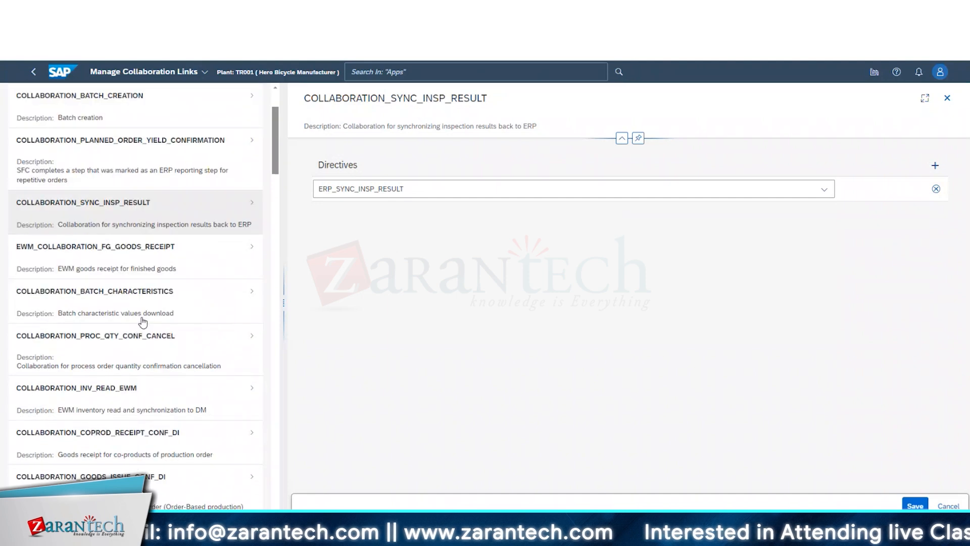
scroll(142, 317, down, 4)
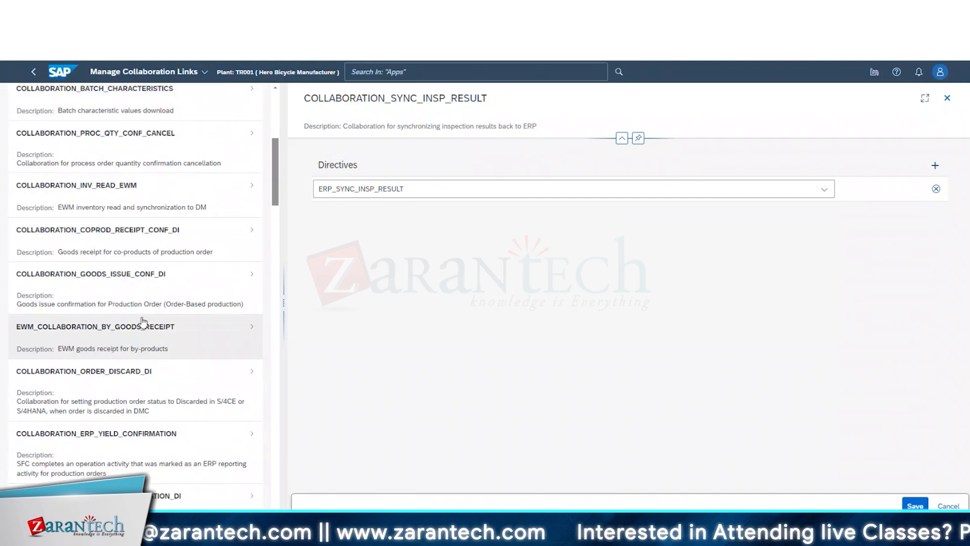
click(169, 290)
scroll(169, 291, up, 3)
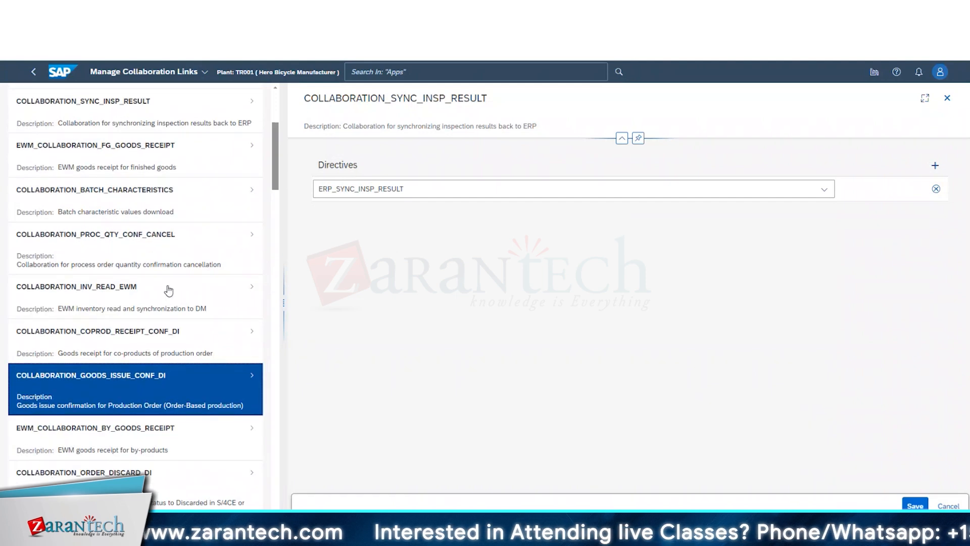
click(189, 205)
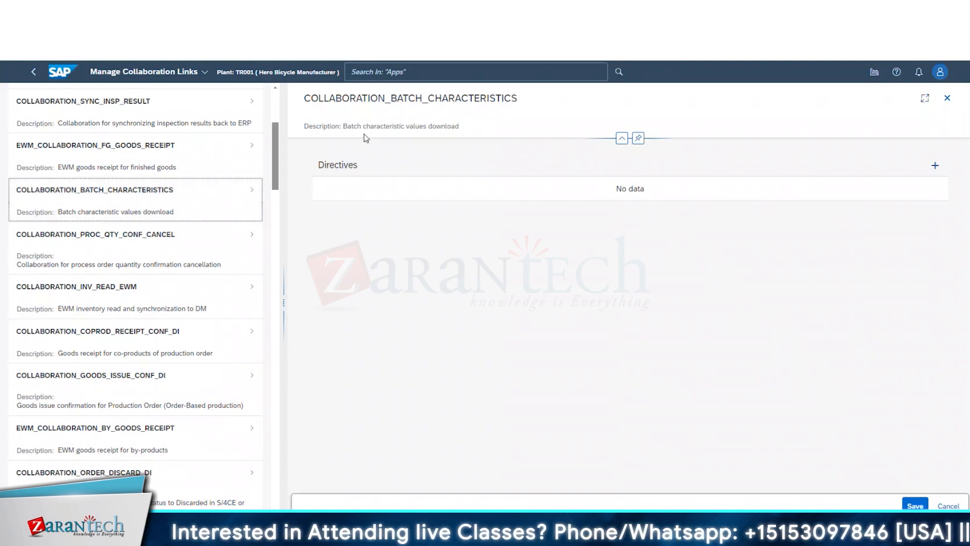
drag(385, 100, 304, 98)
drag(428, 98, 542, 99)
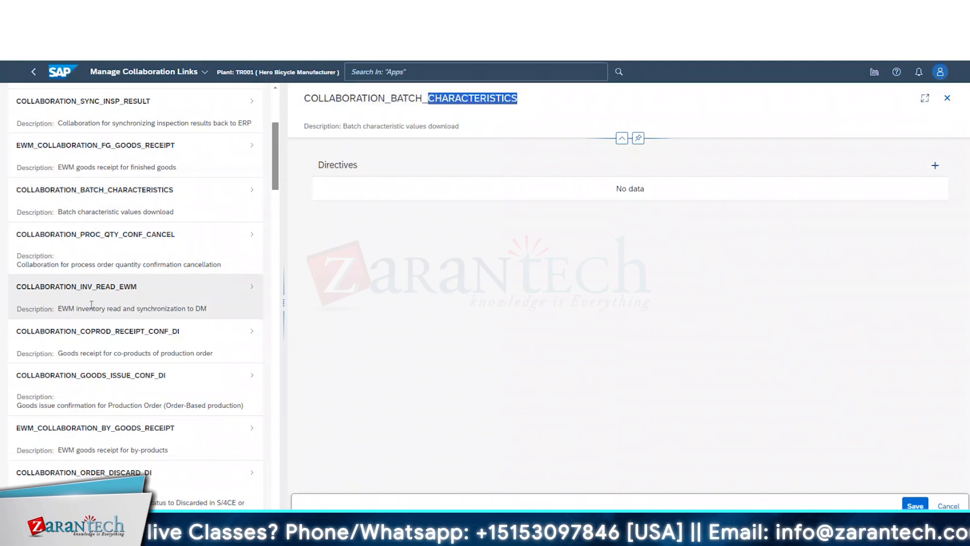
Open the COLLABORATION_GOODS_ISSUE_CONF_DI link and look through the links further down the list
scroll(135, 303, down, 2)
click(134, 288)
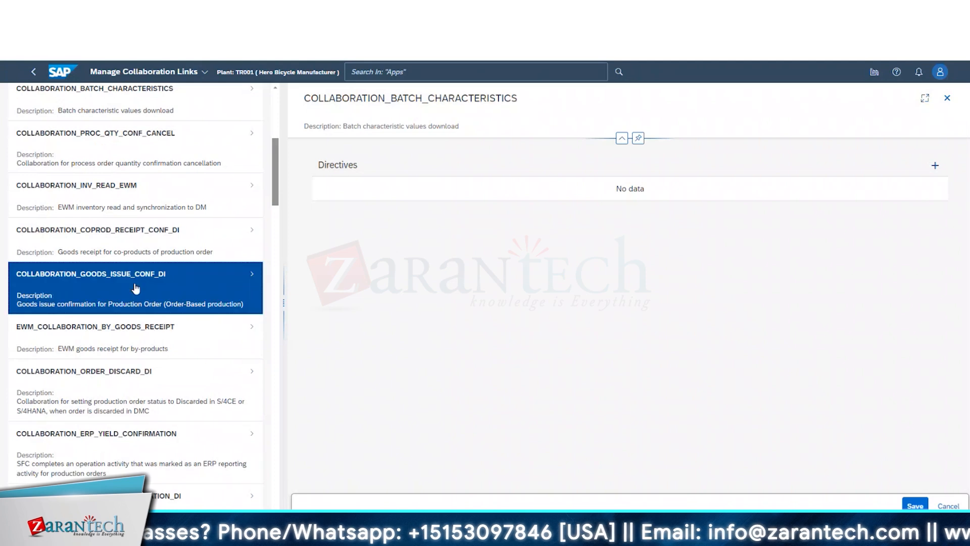
scroll(79, 273, down, 2)
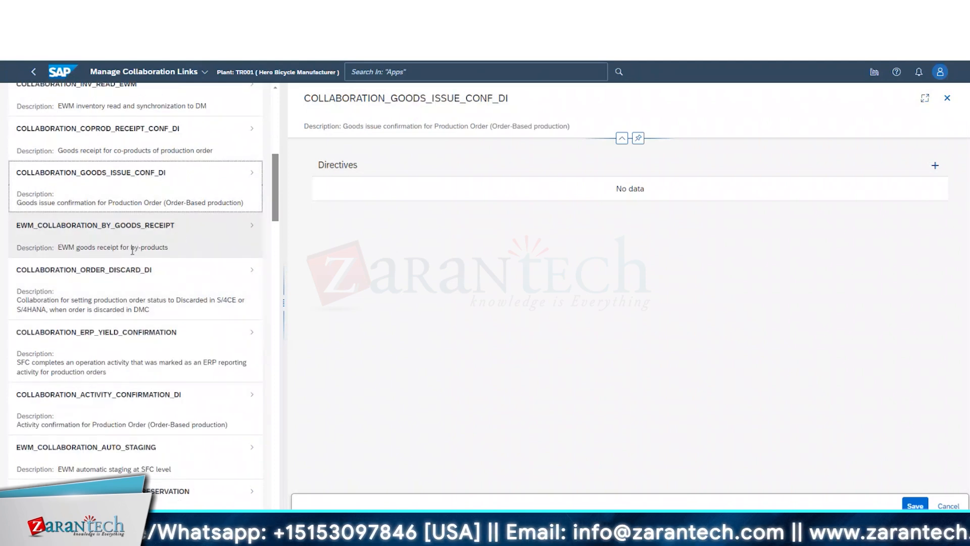
scroll(89, 286, down, 10)
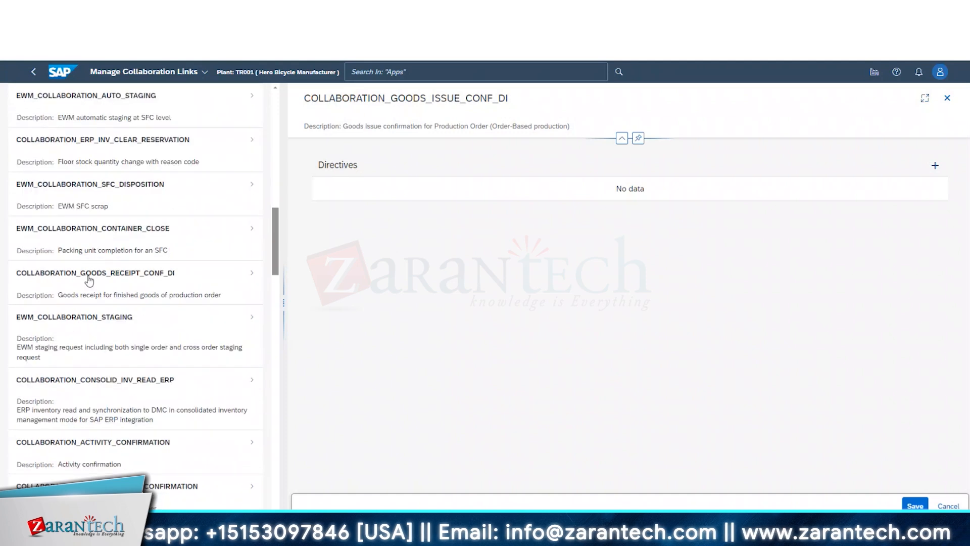
scroll(89, 281, down, 6)
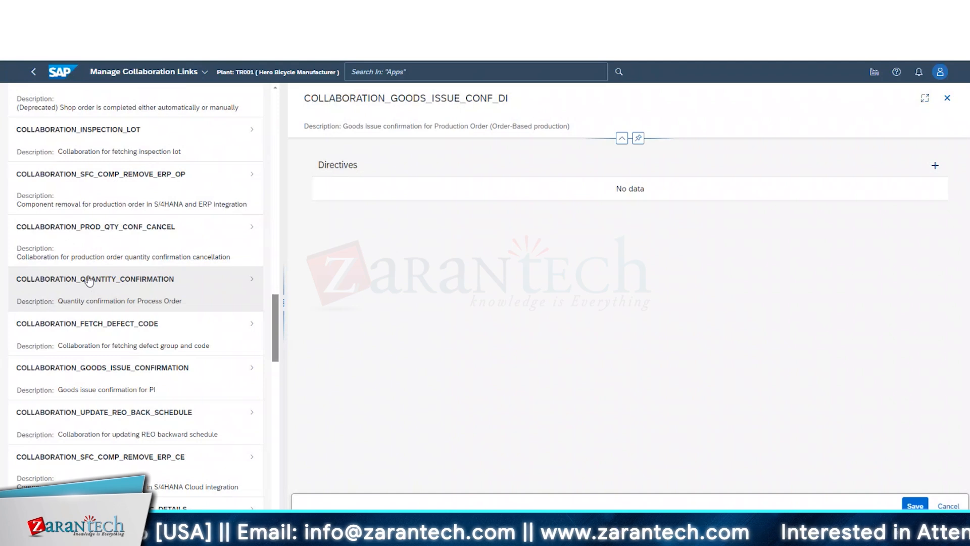
Browse the remaining collaboration links, then switch to the Module 4 PDF and view the SAP S/4HANA Cloud integration overview for discrete industries
scroll(88, 281, down, 3)
scroll(90, 293, down, 4)
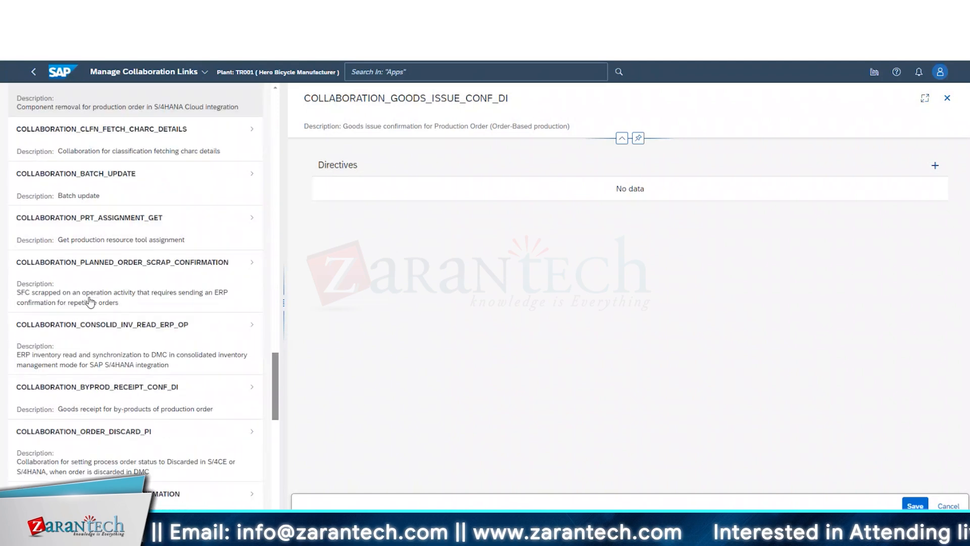
scroll(89, 301, down, 8)
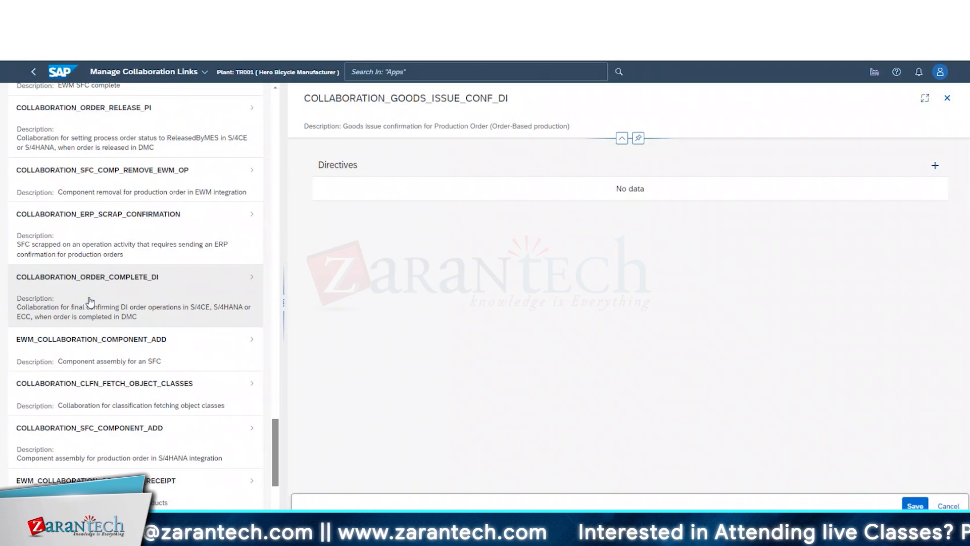
scroll(90, 302, down, 3)
key(alt+Tab)
scroll(250, 407, down, 3)
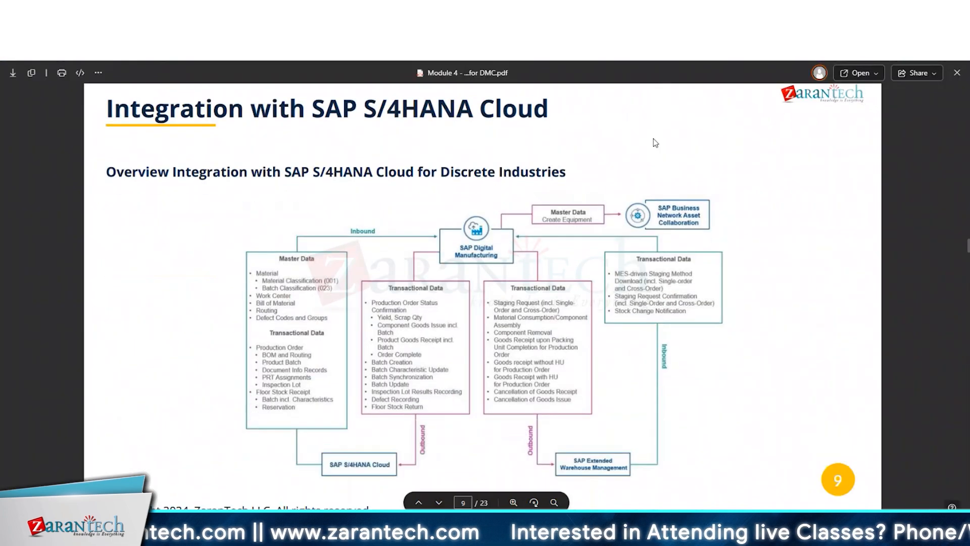
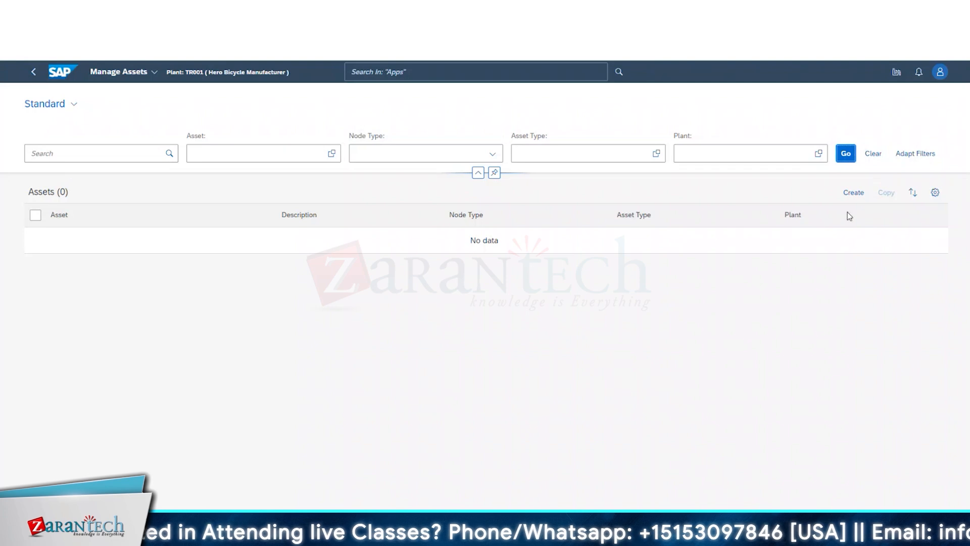
Open a new asset form, review its General Information and Attributes and Indicators sections, and cancel without saving
click(849, 194)
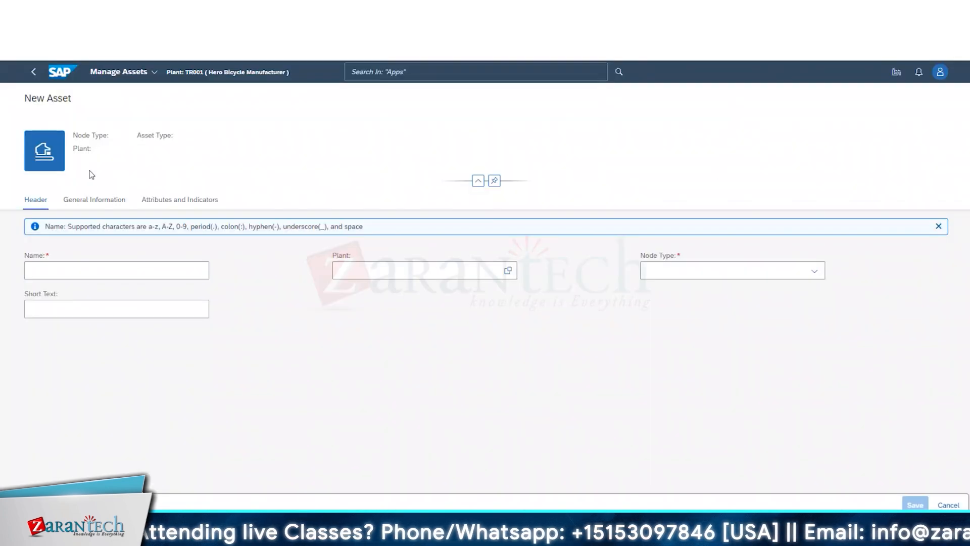
click(90, 201)
click(167, 198)
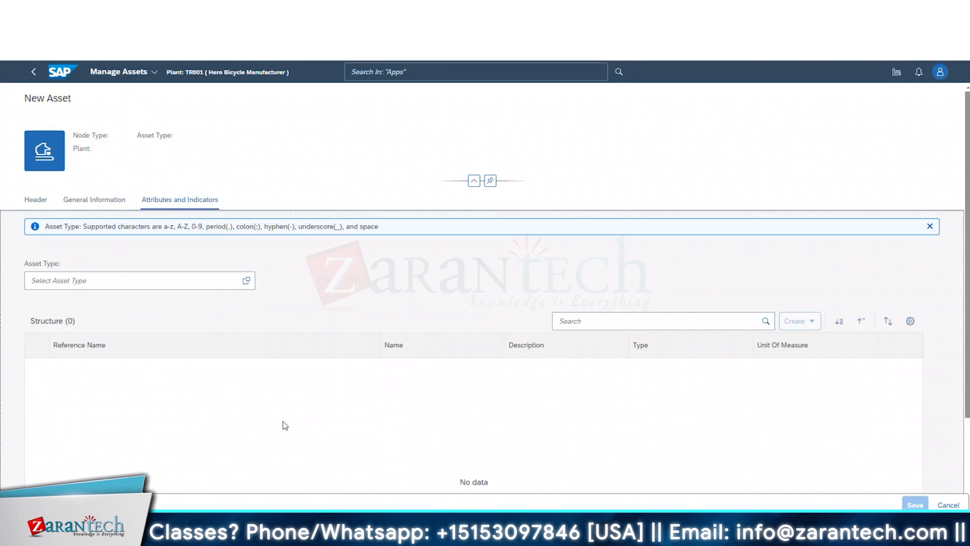
click(956, 505)
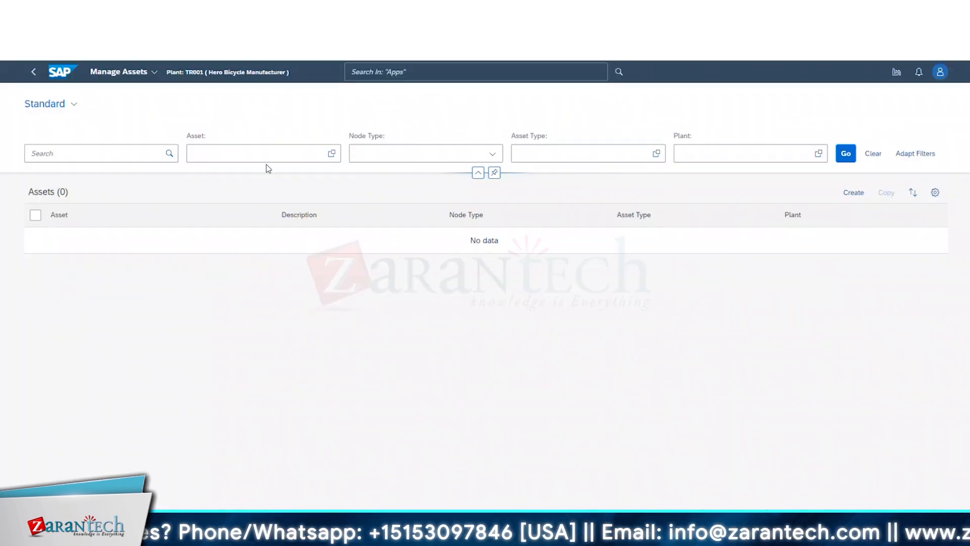
Leave Manage Assets, view the asset list in Manage Asset Connectivity, and return to the home page
click(33, 71)
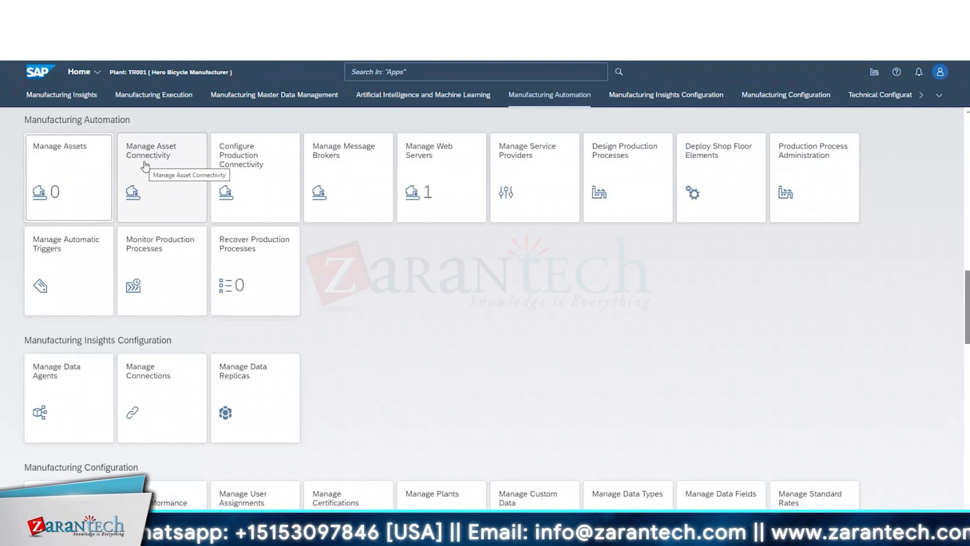
click(146, 196)
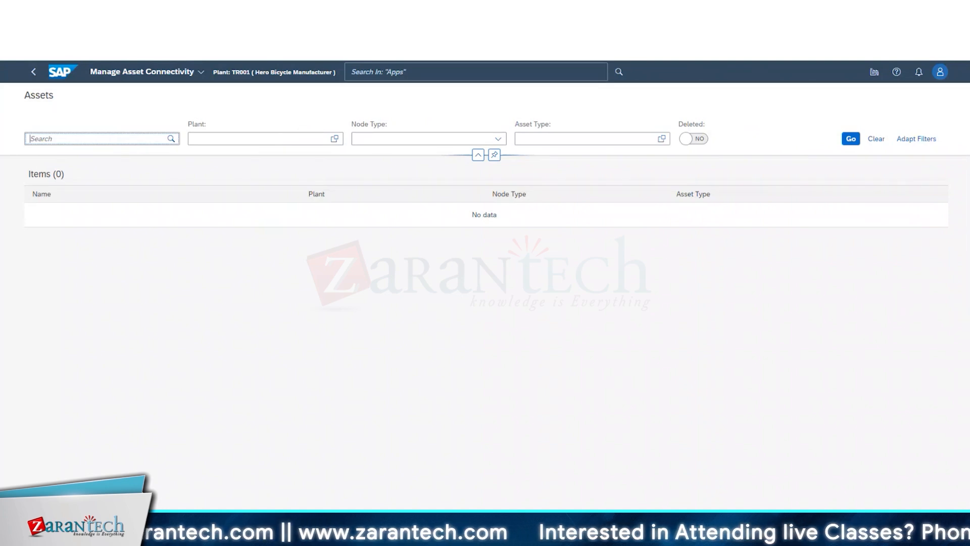
click(33, 72)
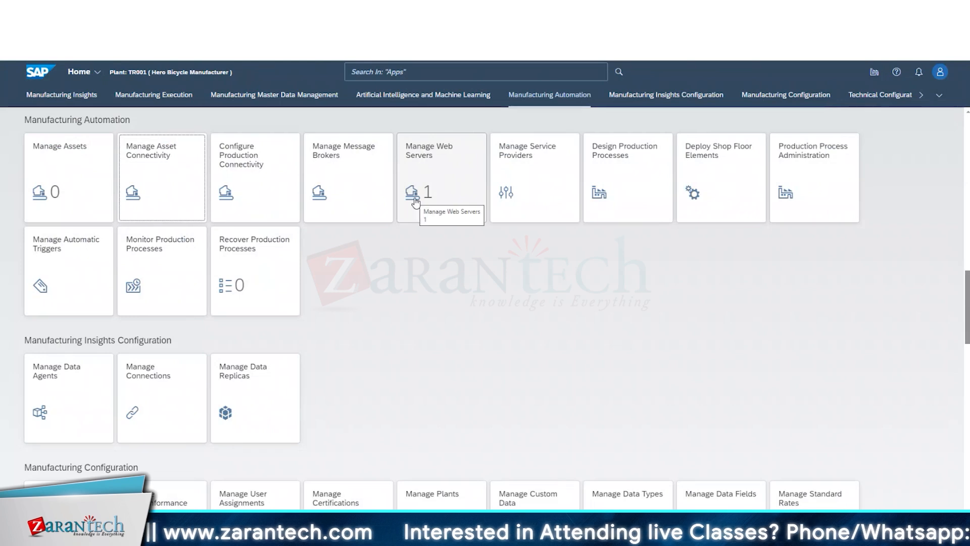
Open Configure Production Connectivity, examine the fields required for a new cloud connector, and cancel the form
click(240, 189)
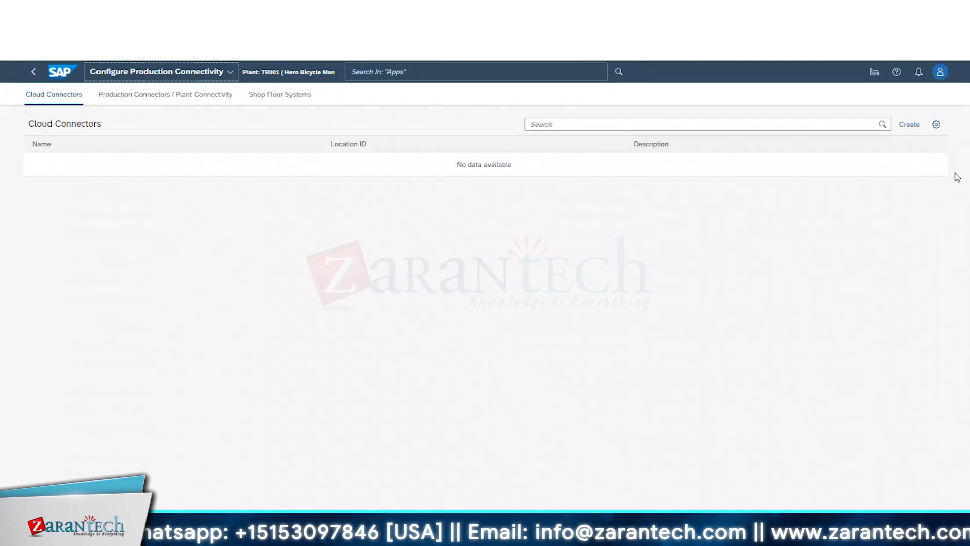
click(909, 134)
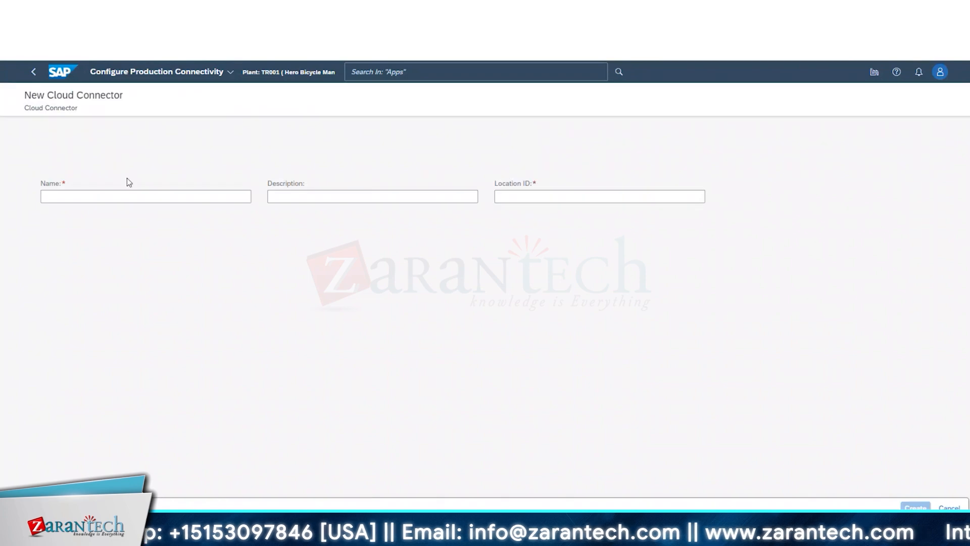
click(348, 205)
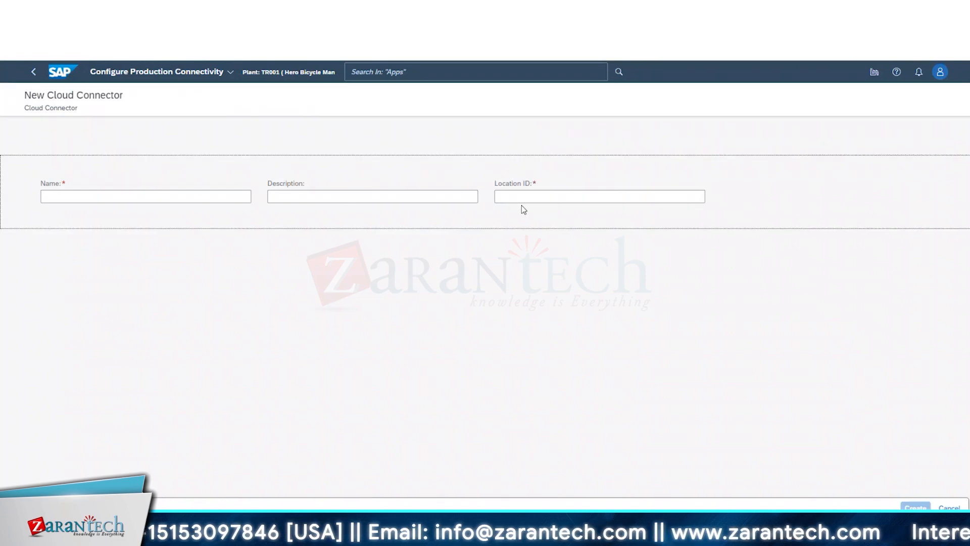
click(960, 507)
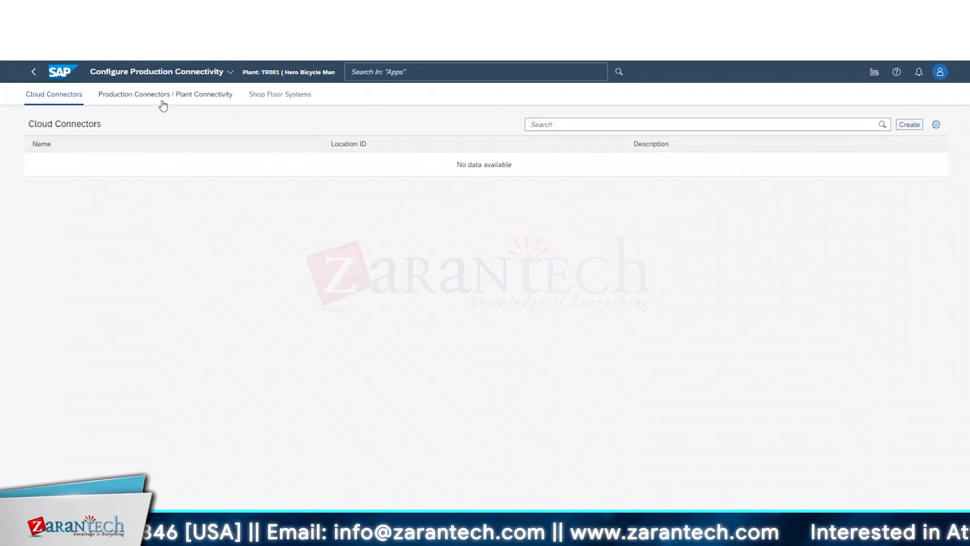
Open a new production connector form and examine its Internal Host, Cloud Connector, Virtual Host URL and certificate fields
click(163, 96)
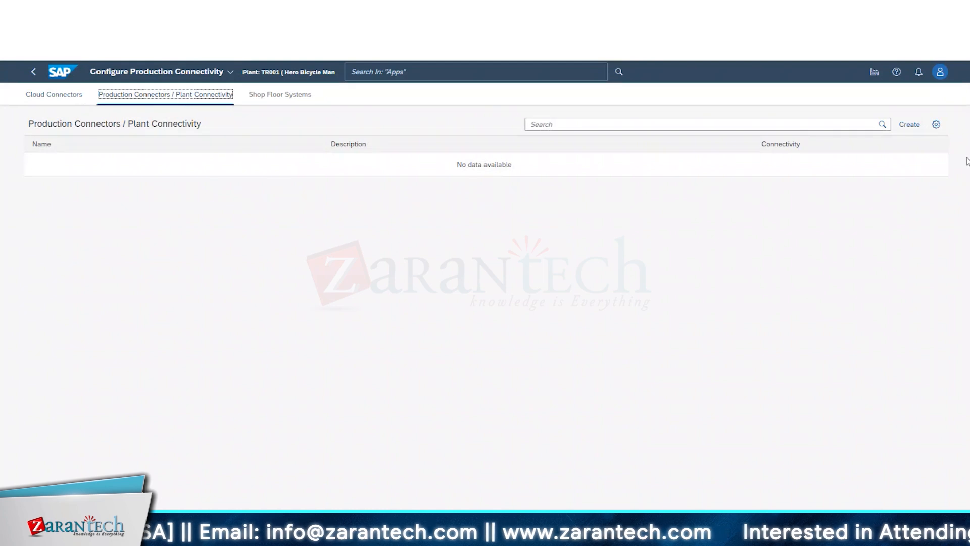
click(910, 124)
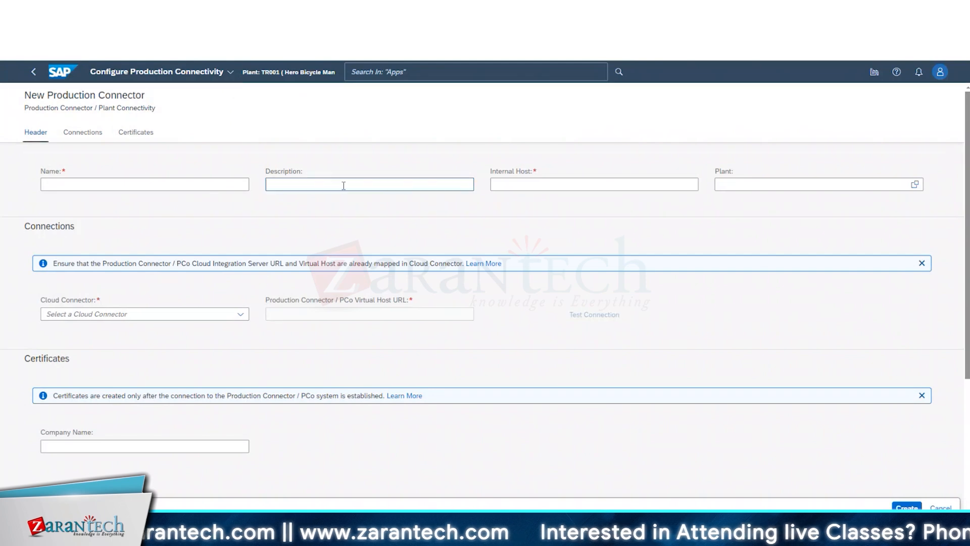
drag(481, 170, 529, 171)
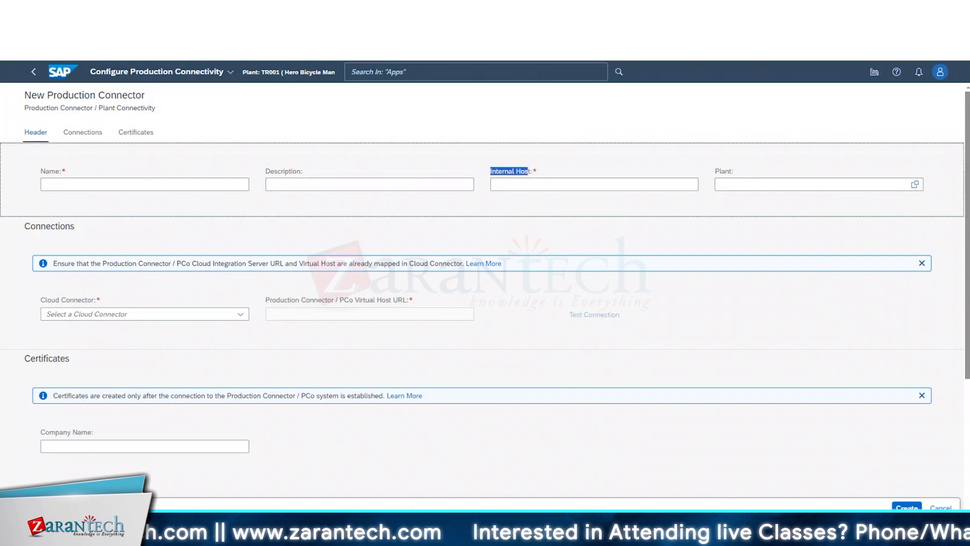
drag(38, 300, 126, 309)
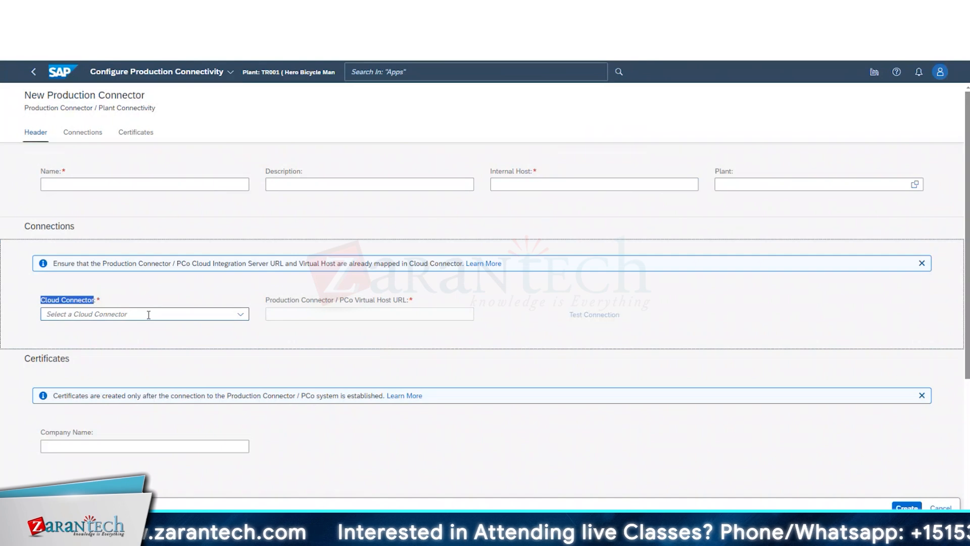
click(357, 300)
drag(358, 302, 403, 301)
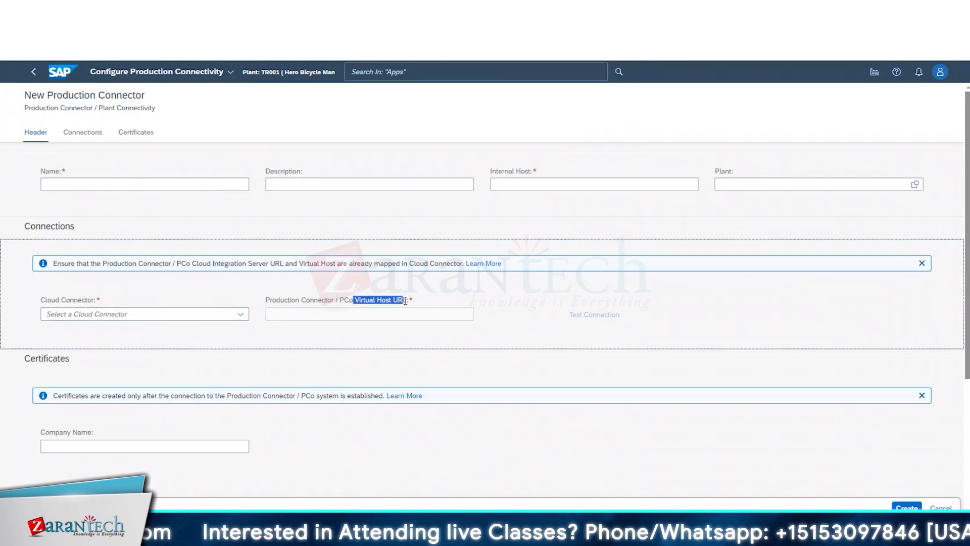
scroll(152, 460, down, 3)
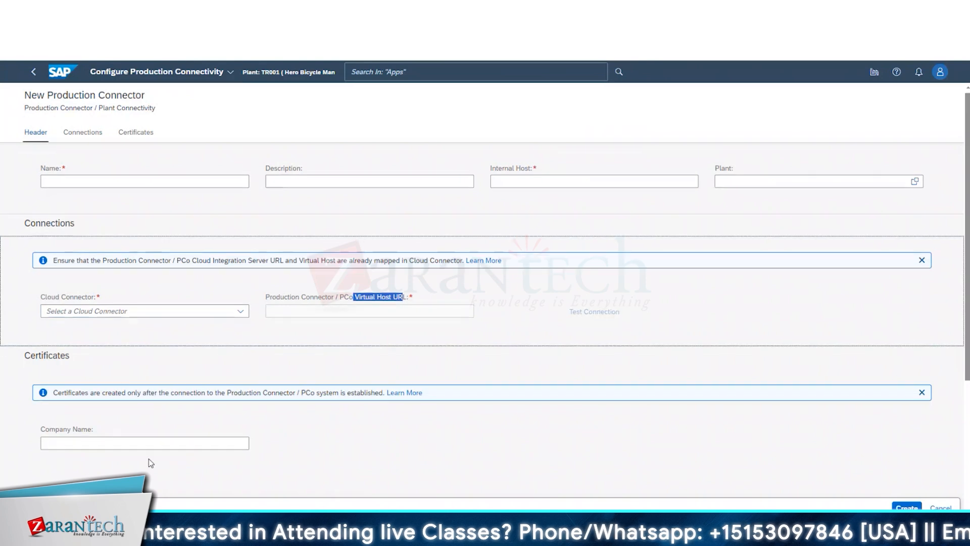
scroll(347, 303, up, 3)
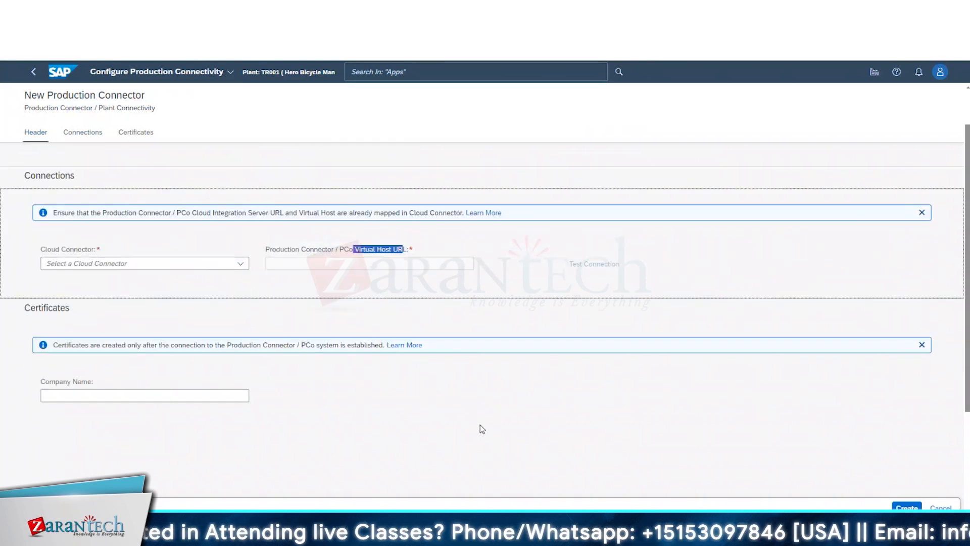
drag(490, 171, 601, 170)
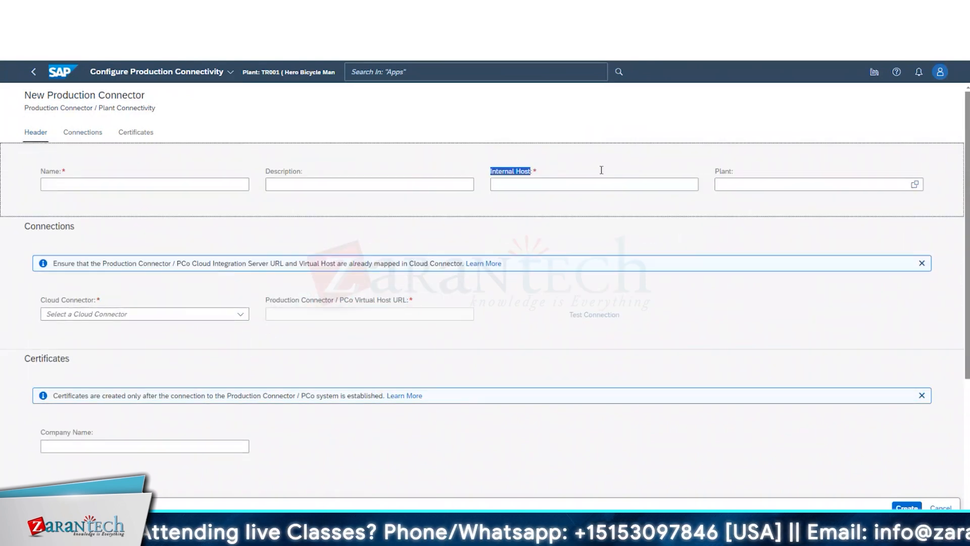
drag(266, 300, 402, 299)
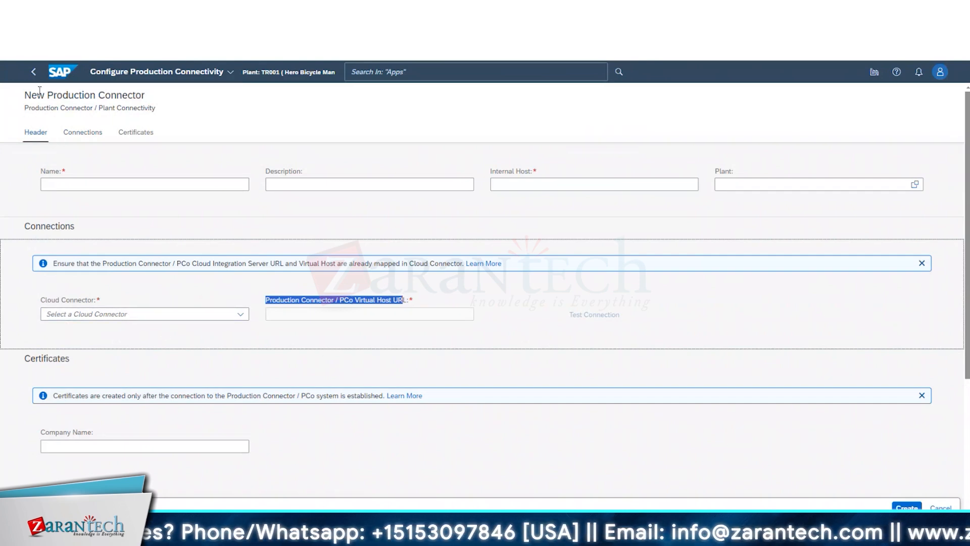
Highlight the Production Connector and Plant Connectivity terms in the form's heading, then leave the form without creating a connector
drag(46, 94, 284, 93)
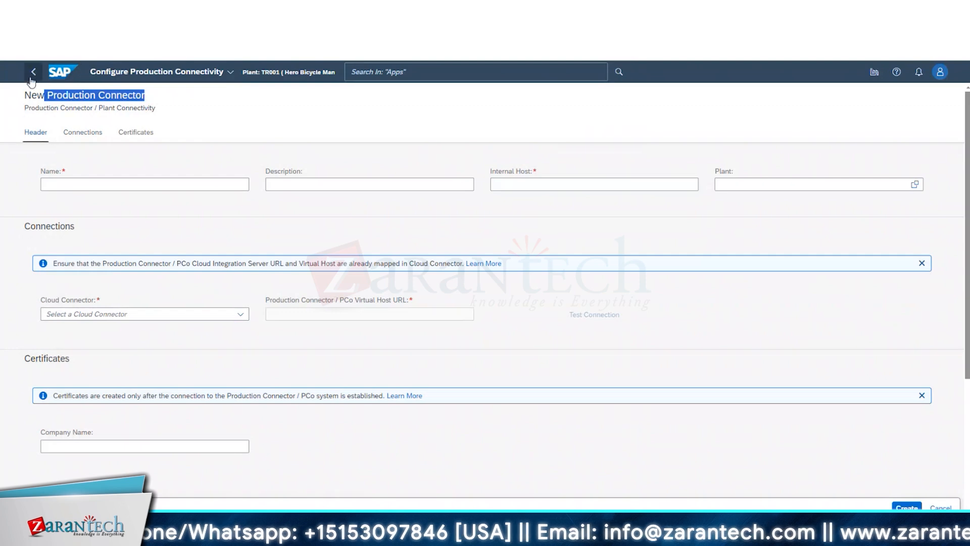
drag(103, 108, 172, 111)
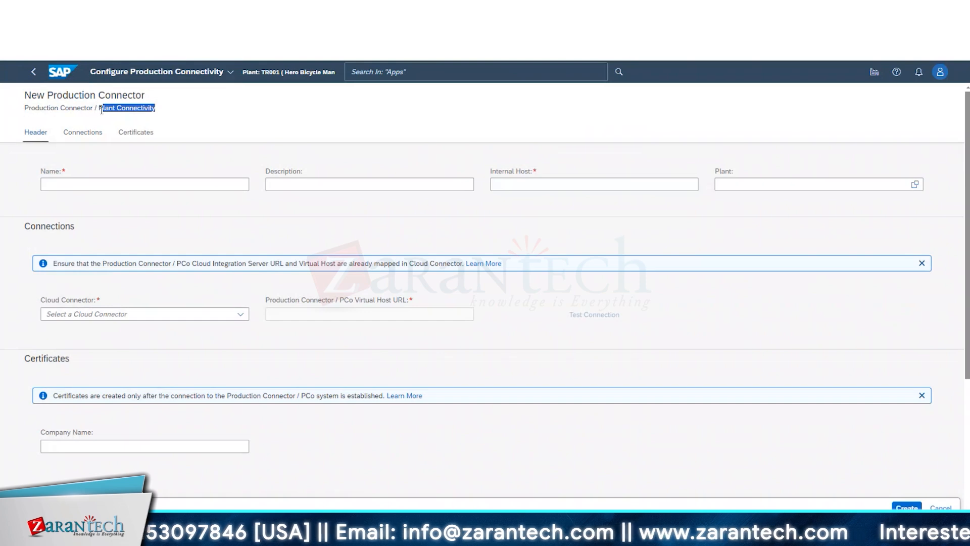
click(175, 111)
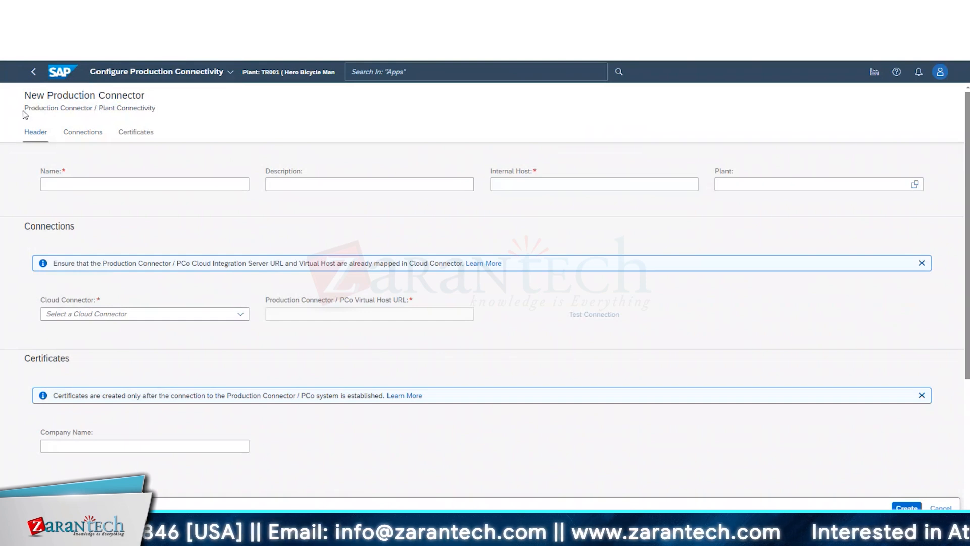
drag(23, 108, 156, 109)
drag(77, 117, 95, 109)
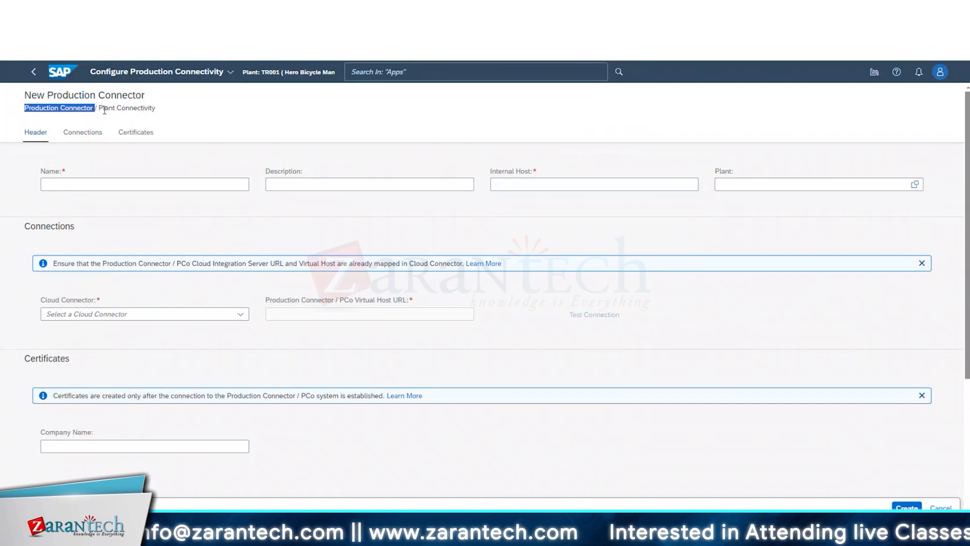
drag(104, 110, 174, 112)
click(174, 113)
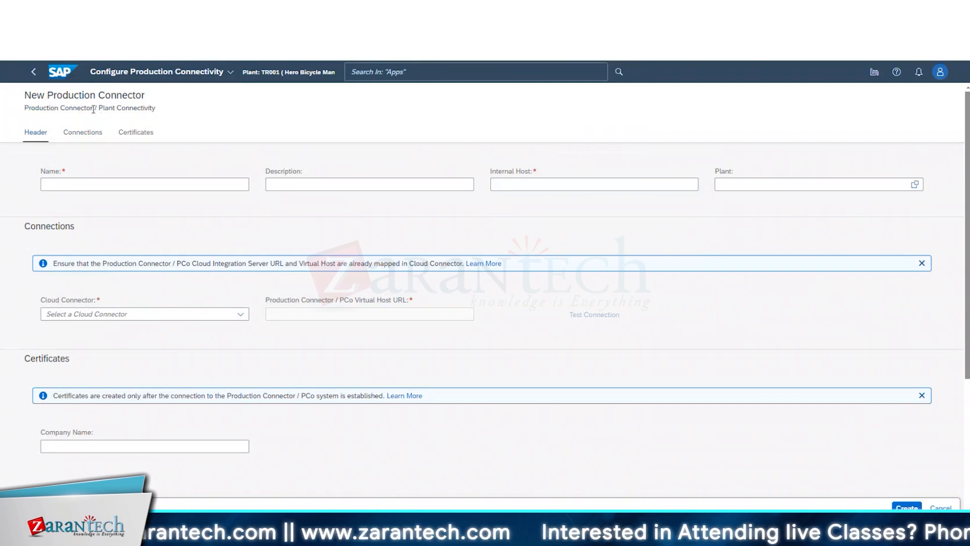
drag(94, 109, 24, 109)
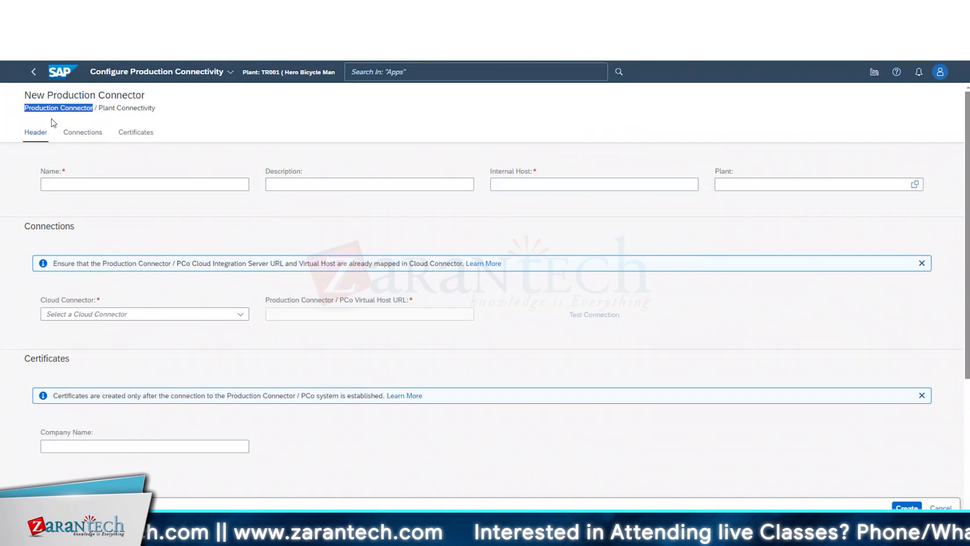
click(32, 72)
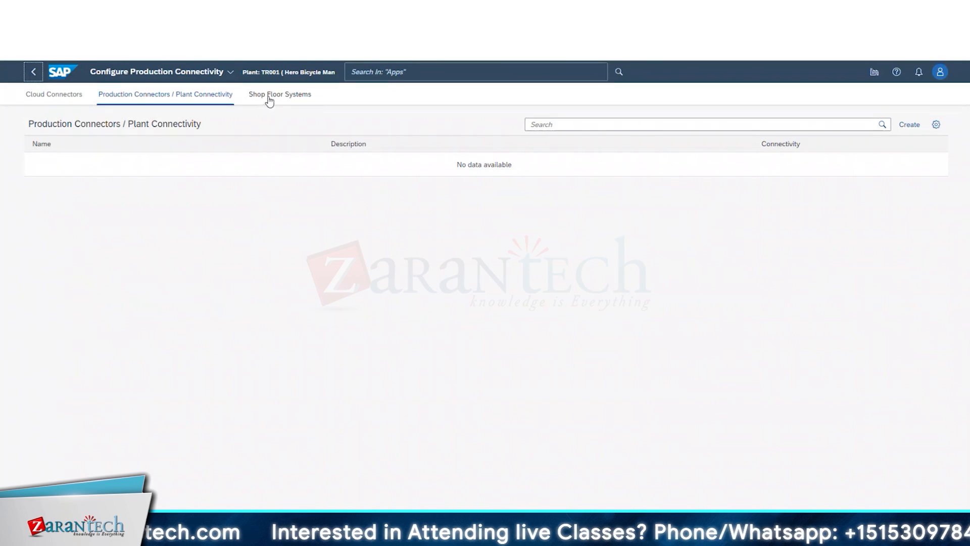
View the Shop Floor Systems list, then reopen a blank production connector form for review and leave it unsaved
click(269, 100)
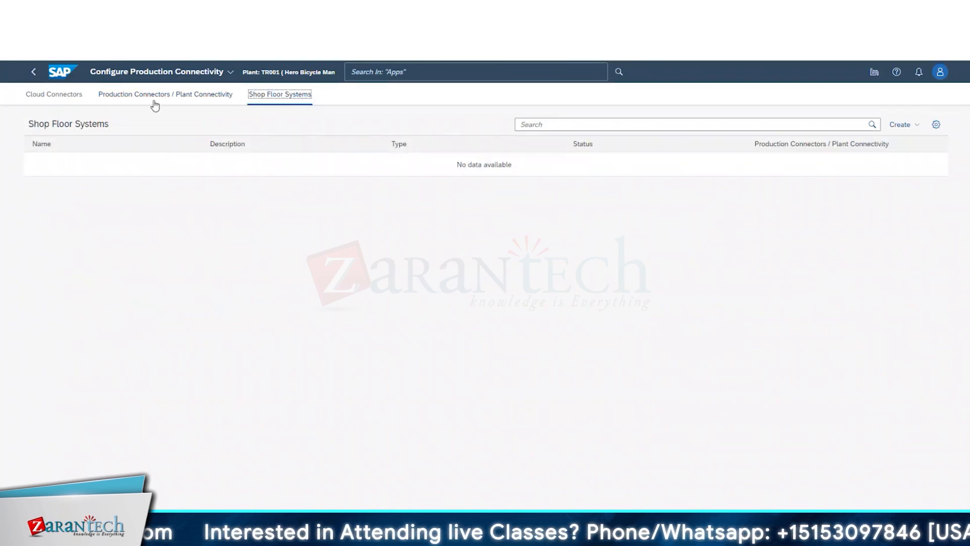
click(155, 104)
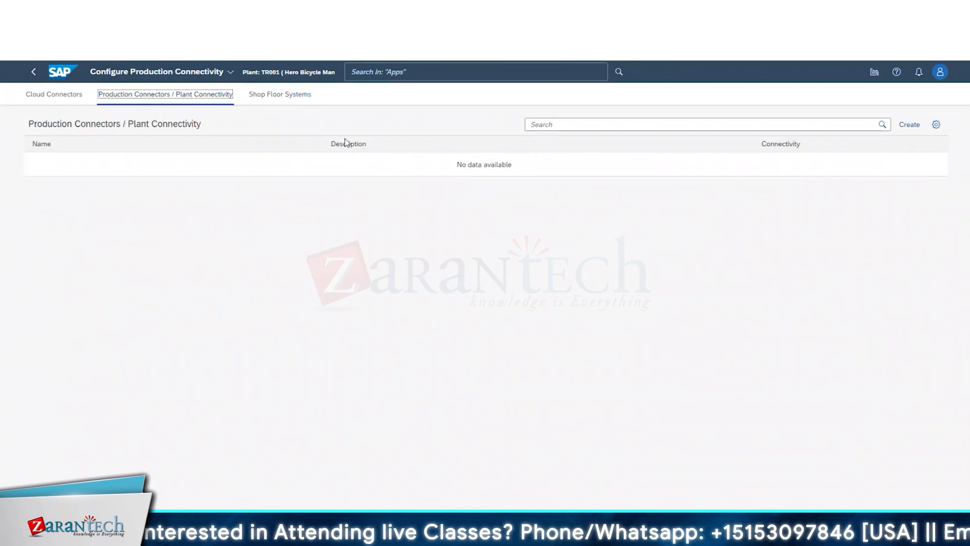
click(910, 125)
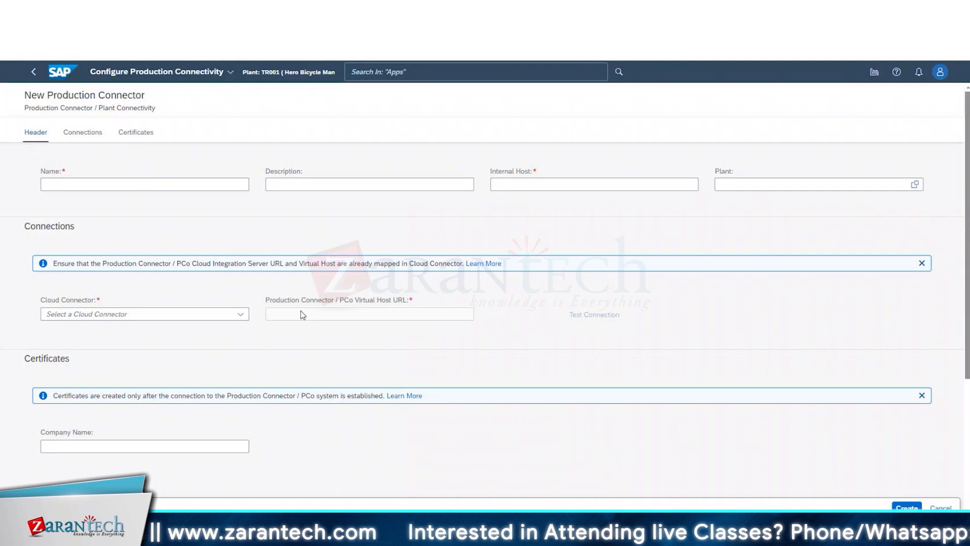
click(205, 183)
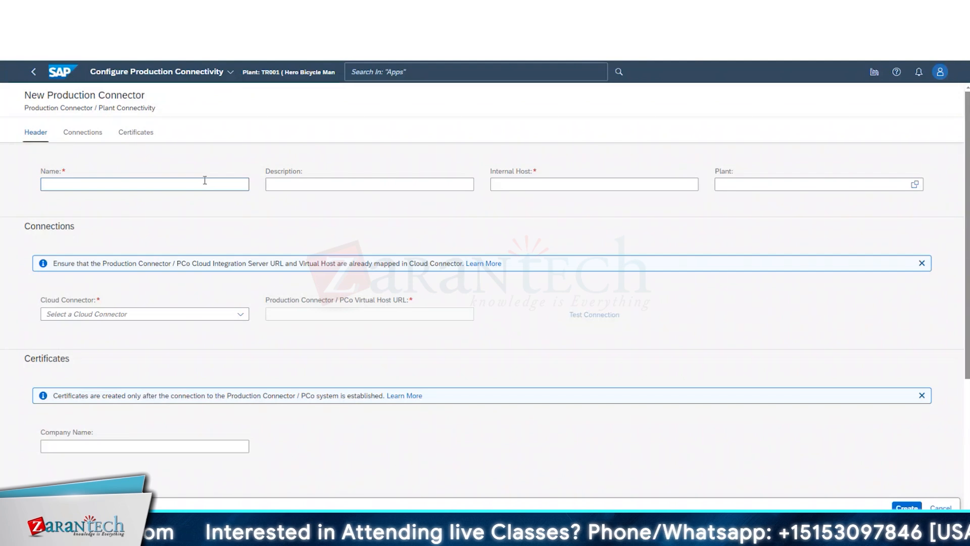
click(34, 73)
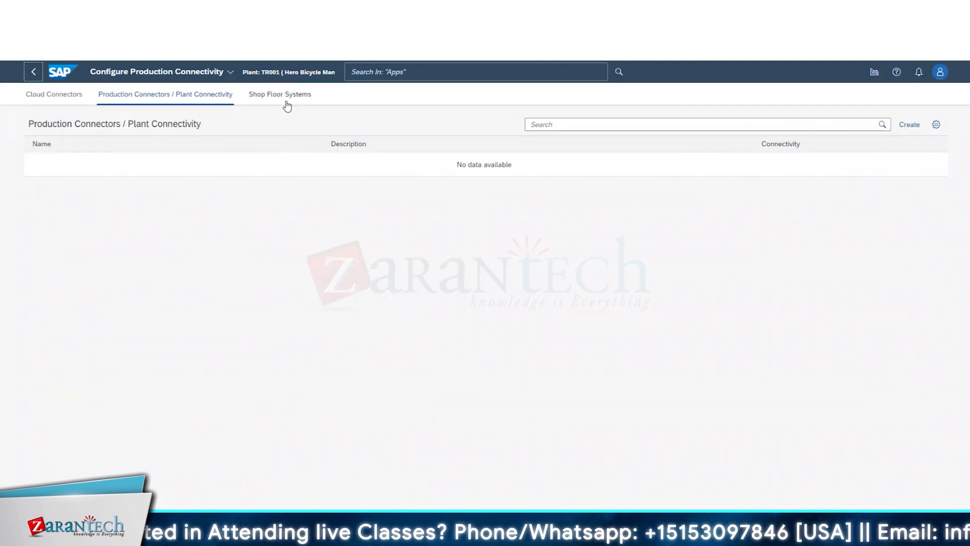
Review the server types that can be created under Shop Floor Systems and open a new OPC UA server form
click(286, 96)
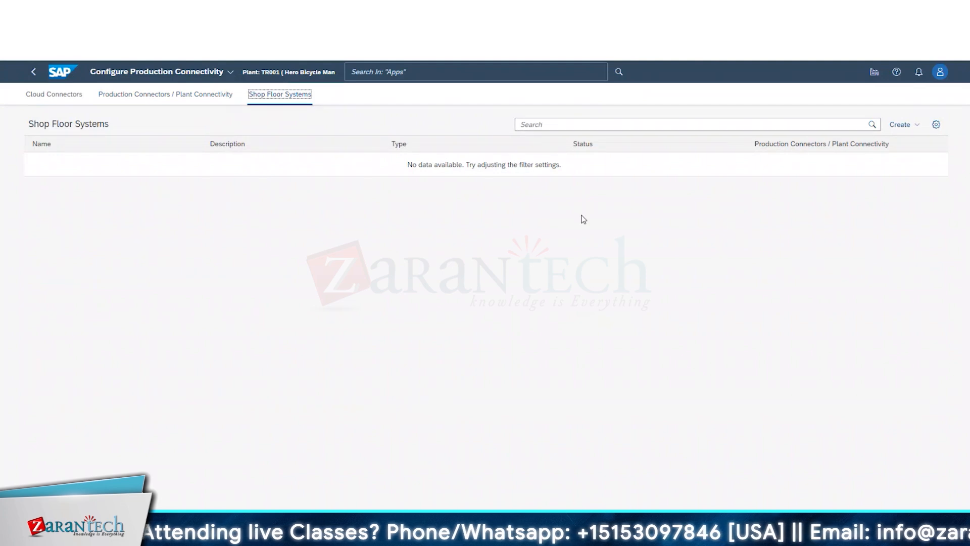
click(899, 124)
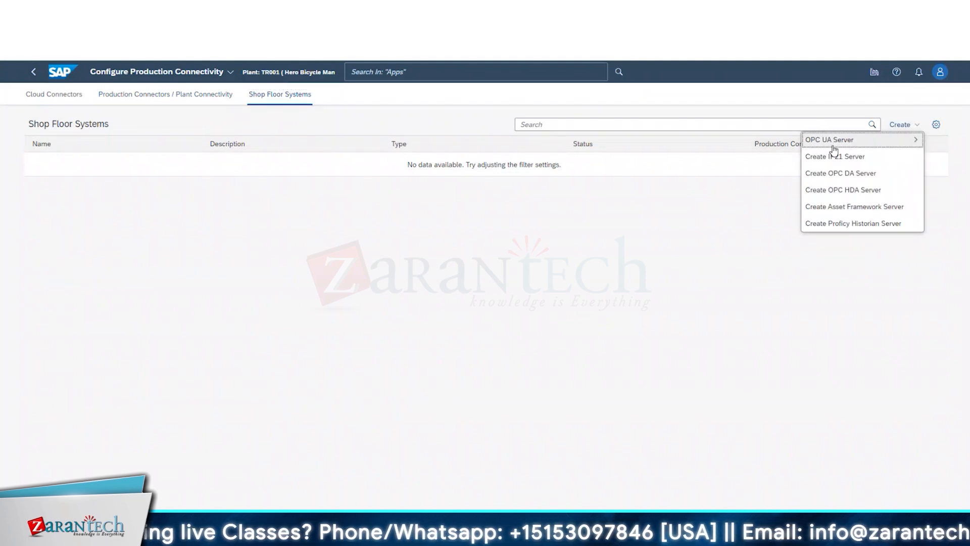
mouse_move(848, 146)
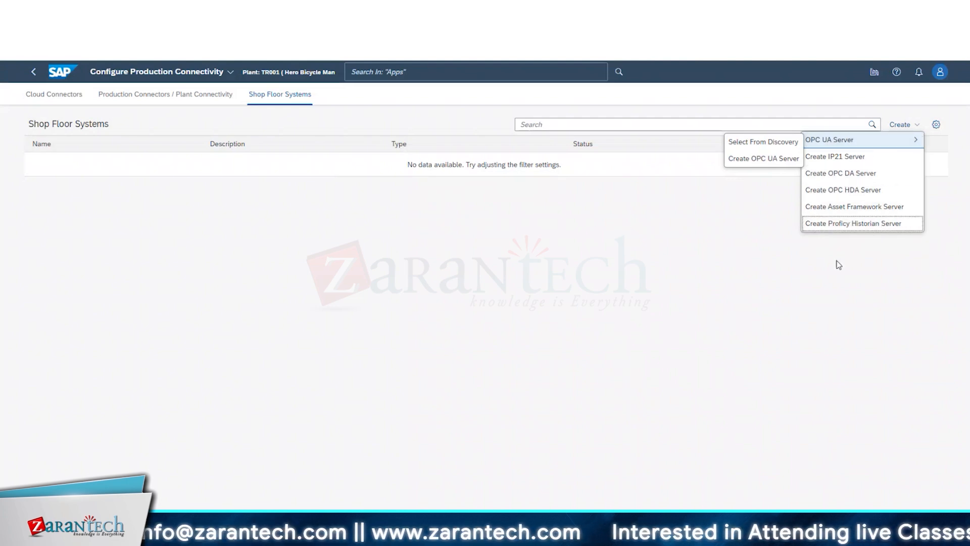
click(776, 160)
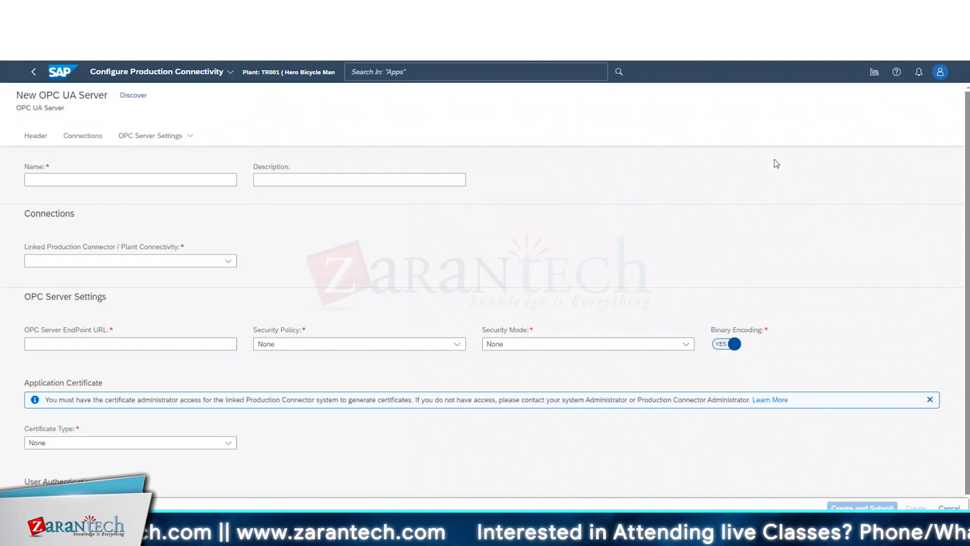
Review the OPC server settings and set the user authentication method to User Name and Password
click(95, 341)
scroll(101, 353, down, 5)
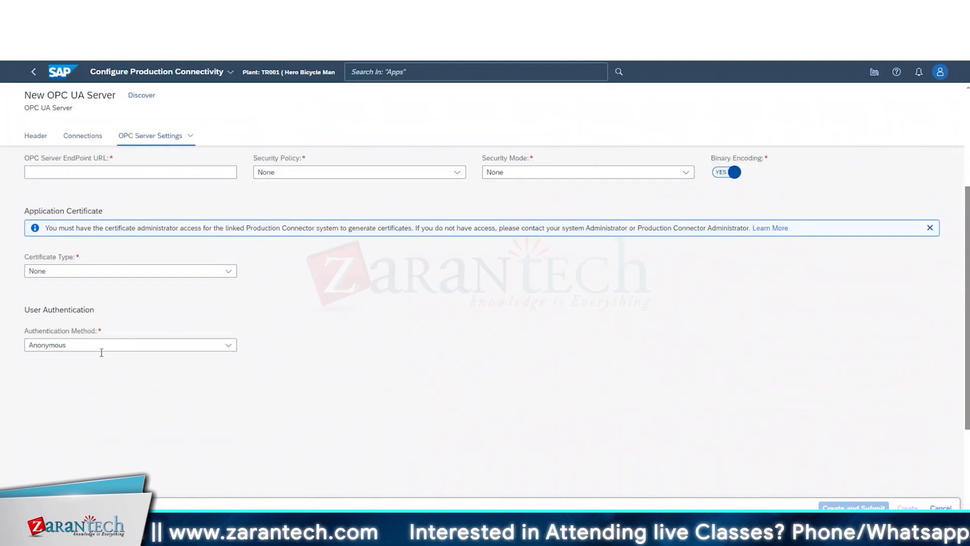
scroll(608, 369, up, 3)
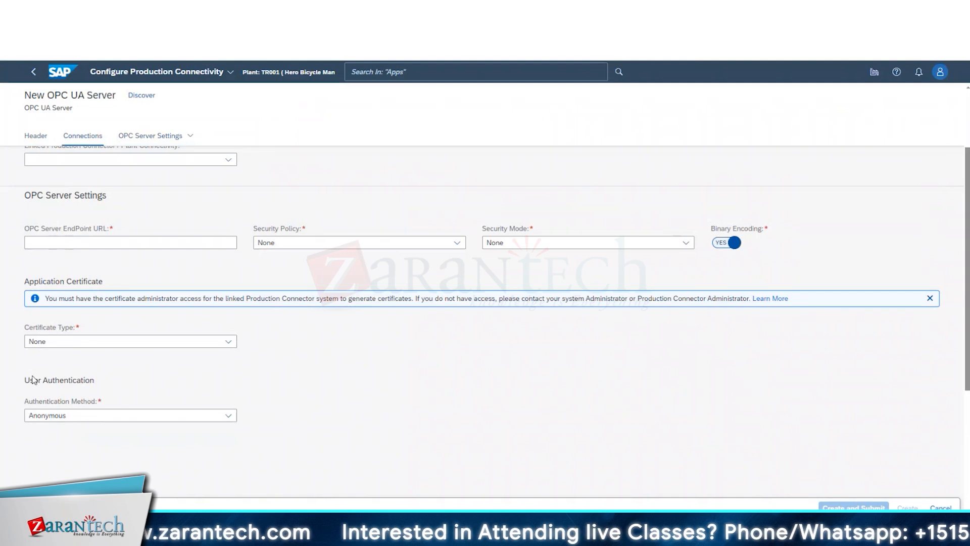
click(191, 419)
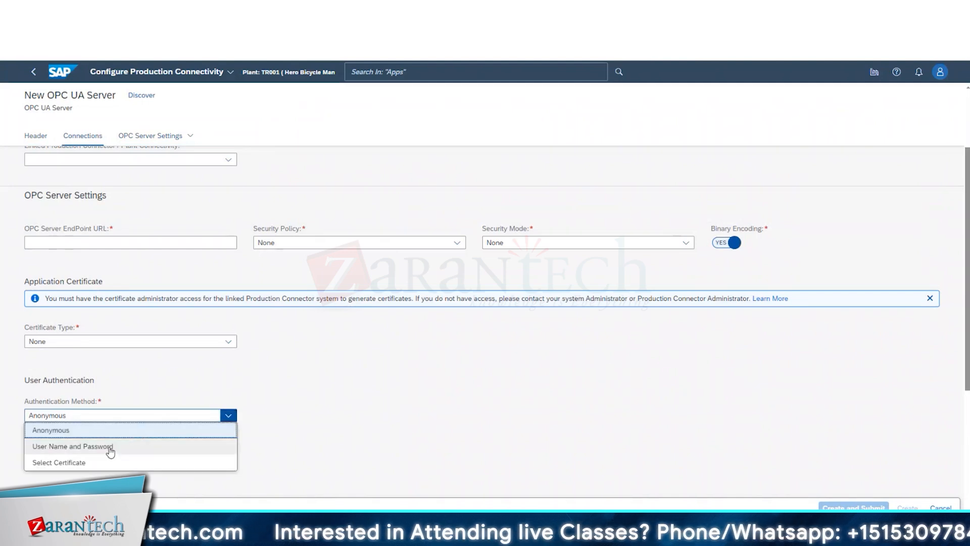
click(110, 447)
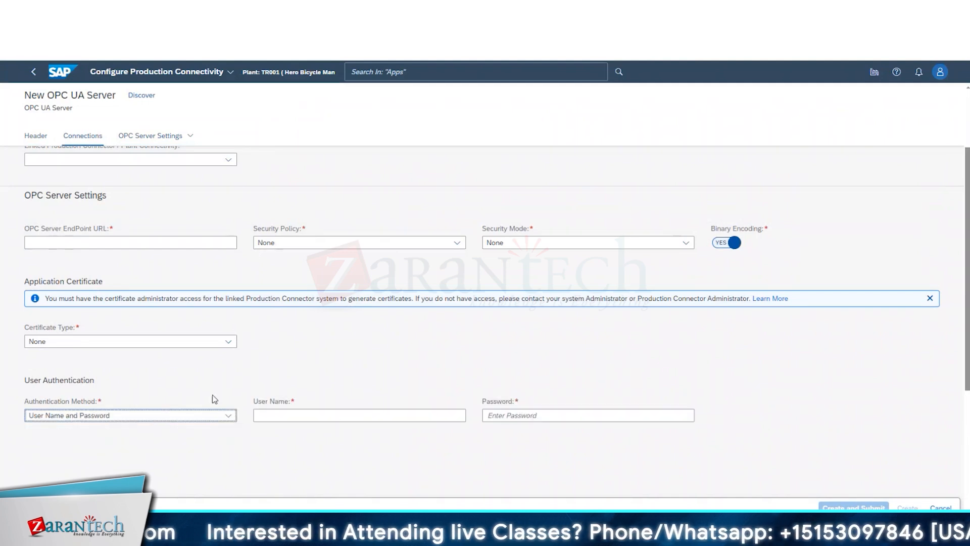
Examine the OPC UA server's endpoint URL, security policy, security mode and certificate type options, then leave the form unsaved
scroll(270, 387, up, 2)
click(120, 348)
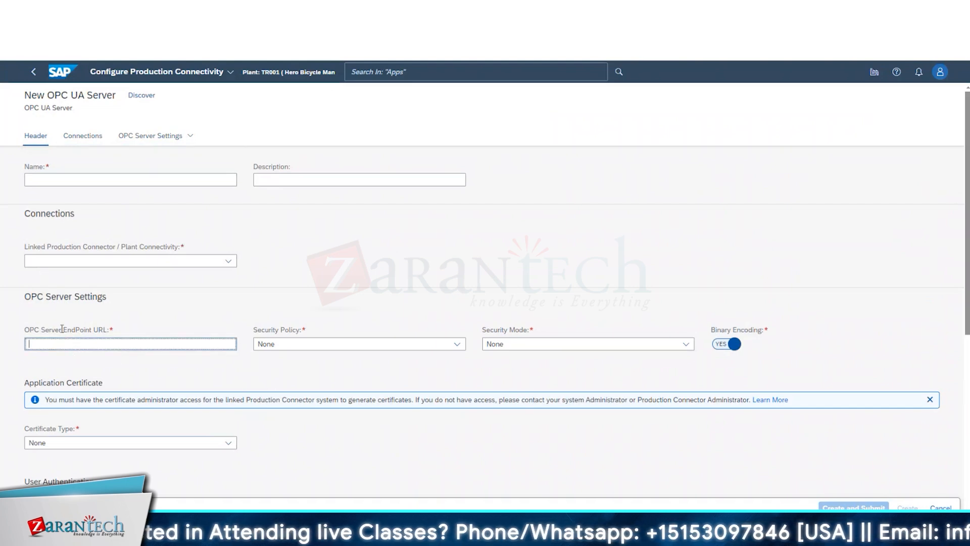
drag(69, 329, 107, 329)
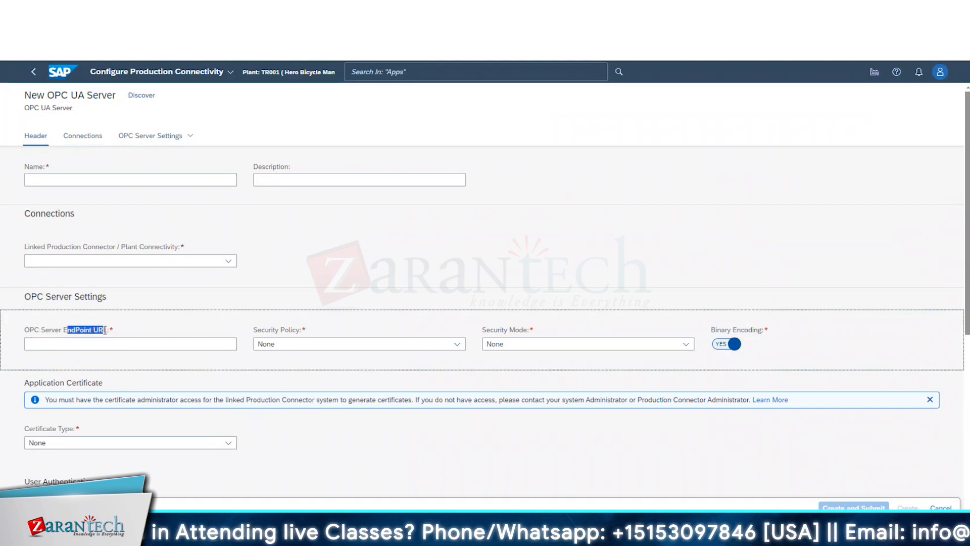
click(456, 344)
click(674, 346)
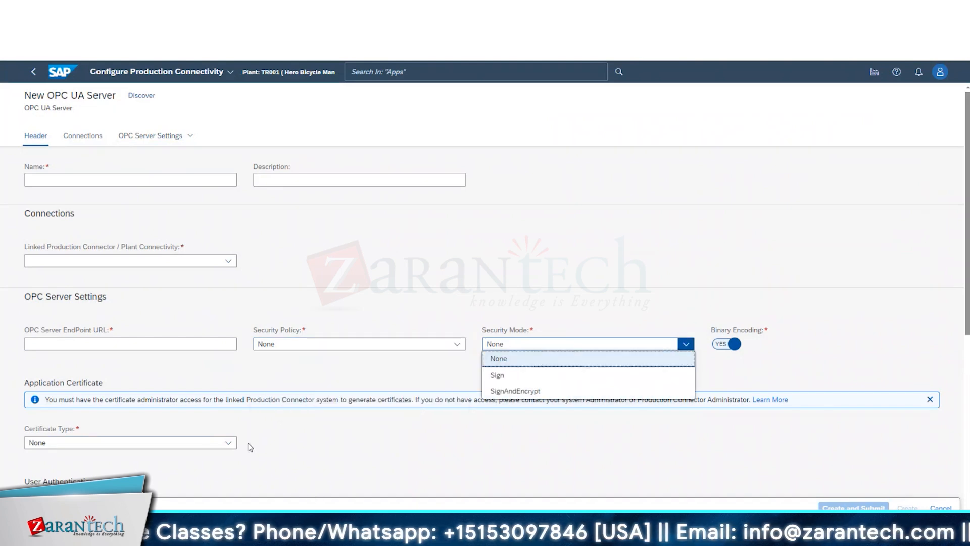
scroll(151, 327, down, 3)
click(228, 341)
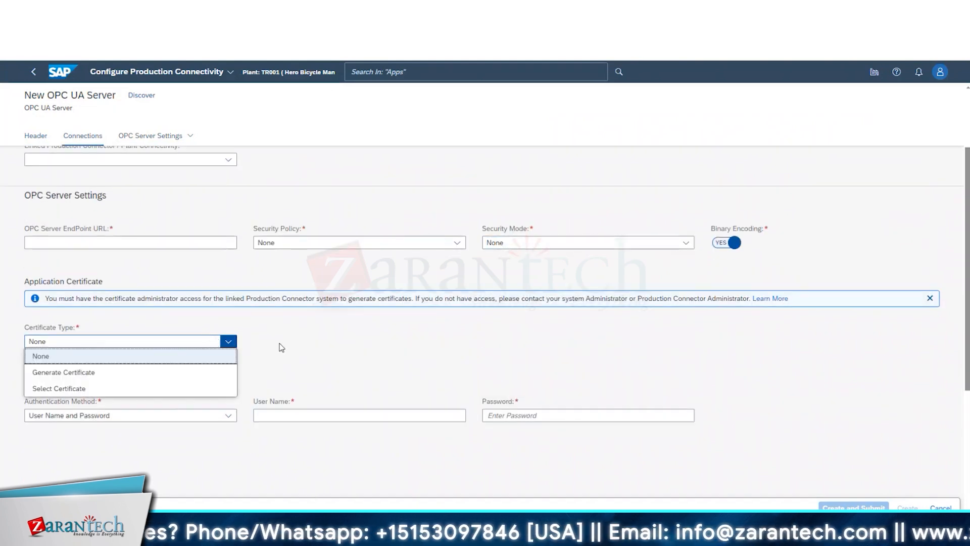
click(278, 347)
scroll(541, 380, down, 4)
scroll(542, 389, up, 4)
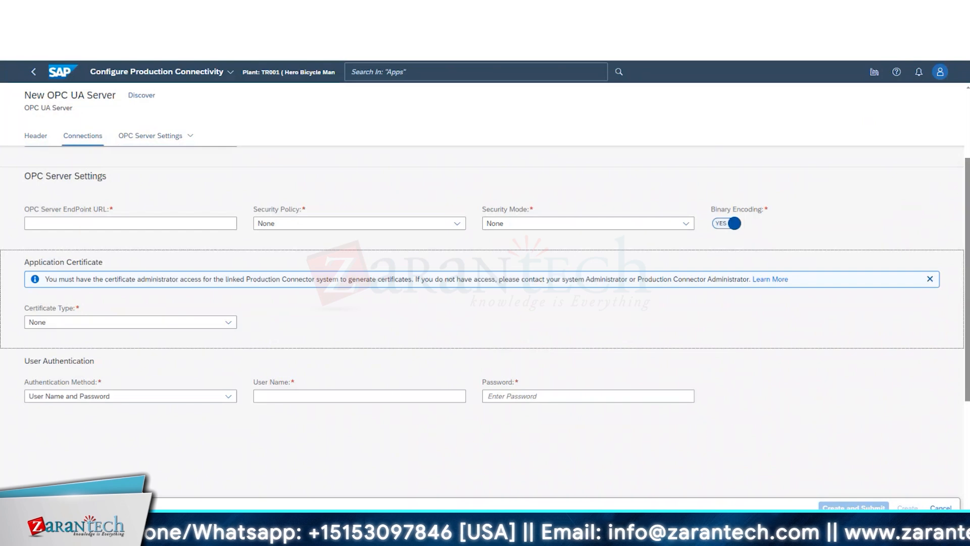
click(33, 74)
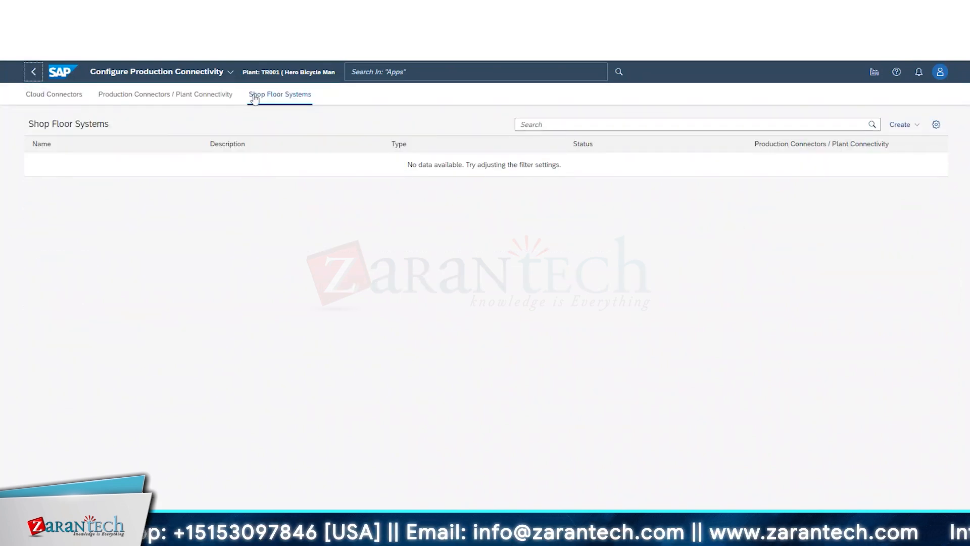
Return to the home page, look briefly at Manage Asset Connectivity, and reopen Configure Production Connectivity
click(108, 74)
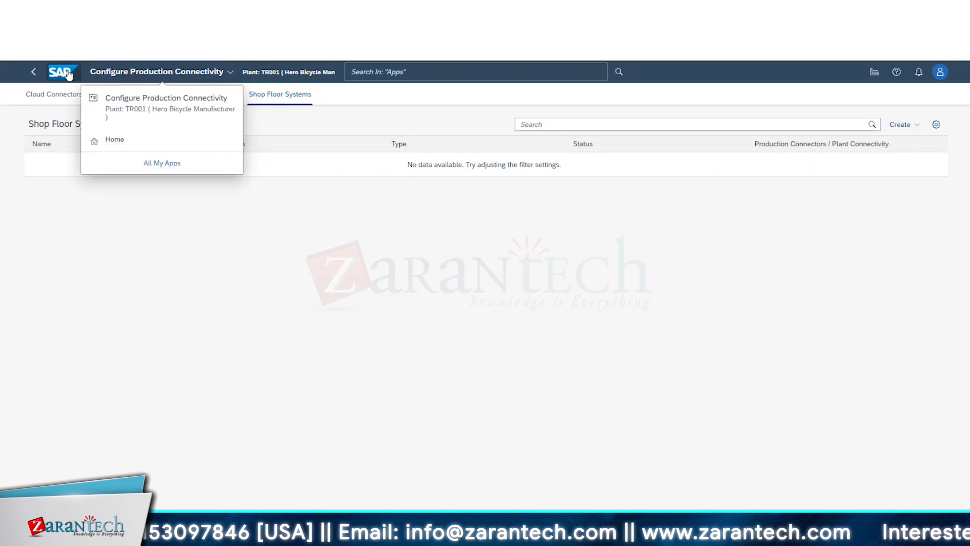
click(69, 75)
click(162, 204)
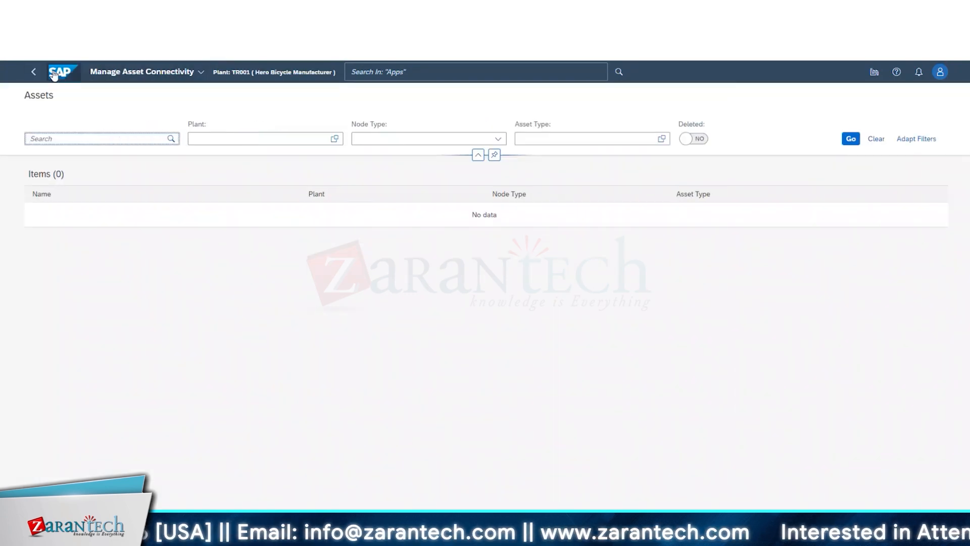
click(59, 76)
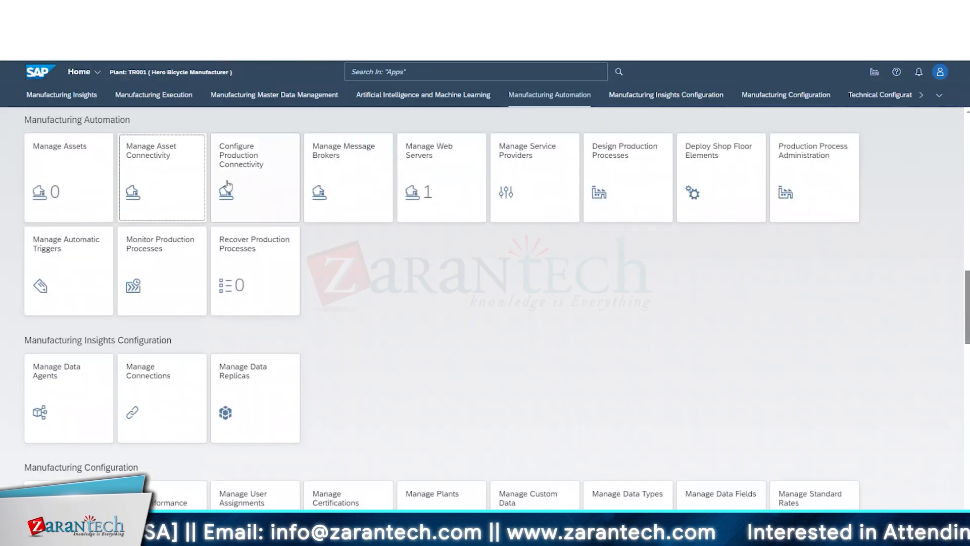
click(242, 202)
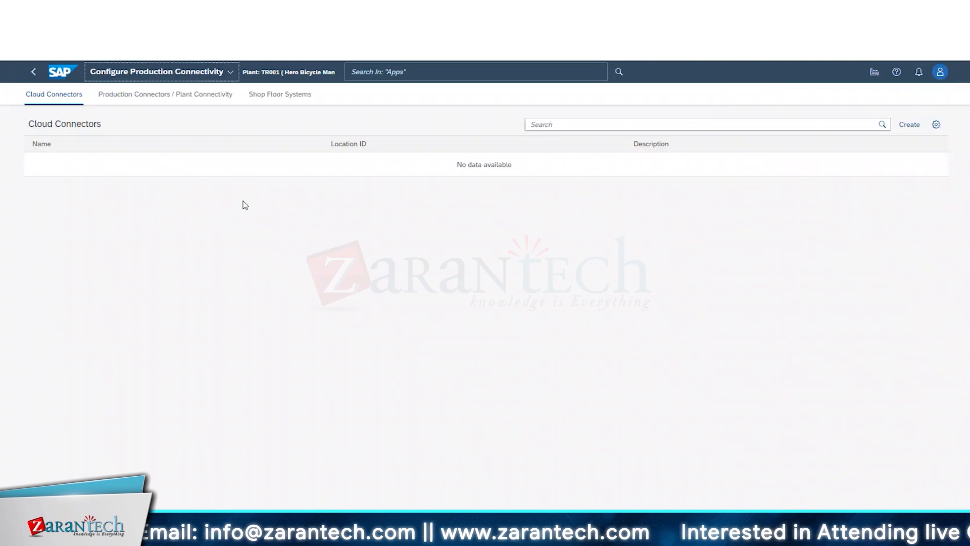
Review the Shop Floor Systems, Cloud Connectors and Production Connectors / Plant Connectivity lists in turn
click(286, 97)
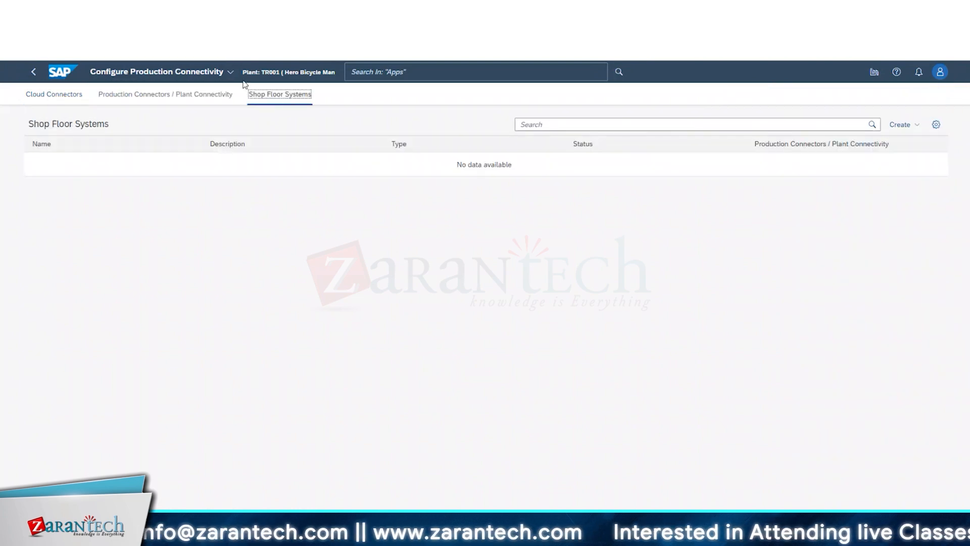
click(225, 100)
click(60, 99)
click(186, 97)
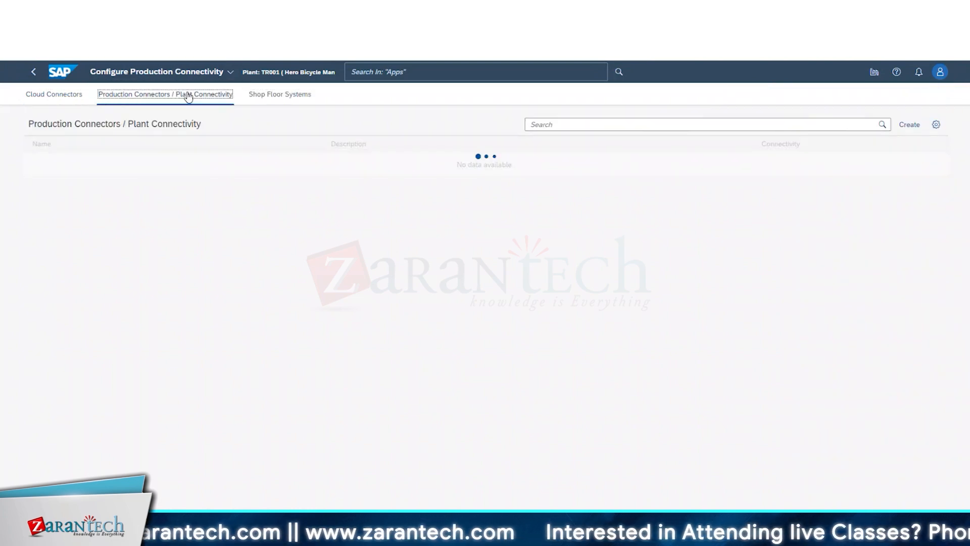
click(303, 101)
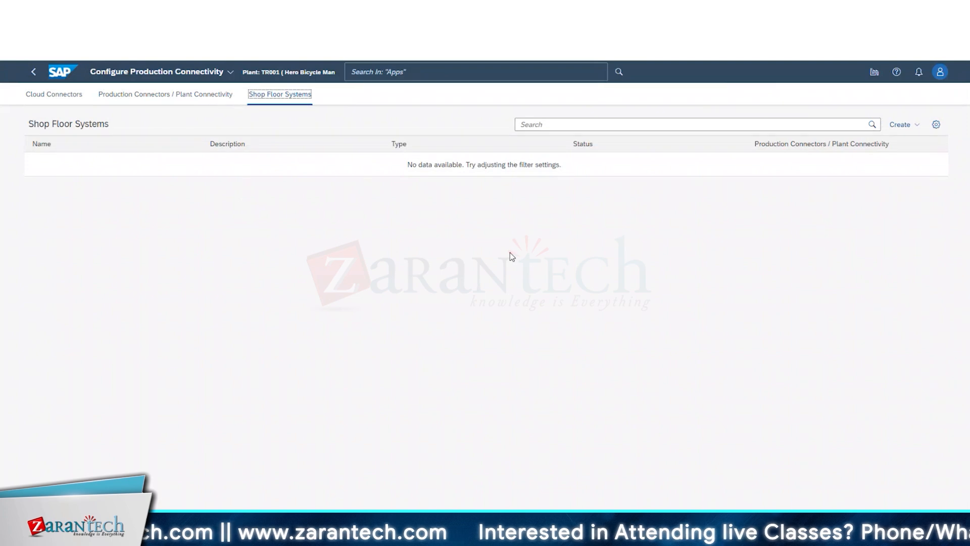
click(145, 100)
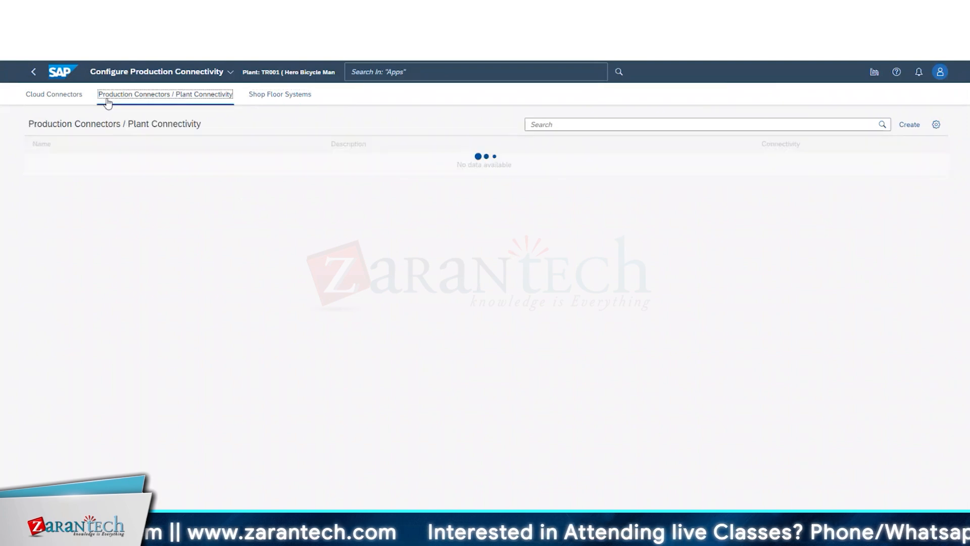
click(65, 97)
Return to the home page and view the Master Data Management, Artificial Intelligence and Machine Learning, and Manufacturing Automation app groups
click(30, 73)
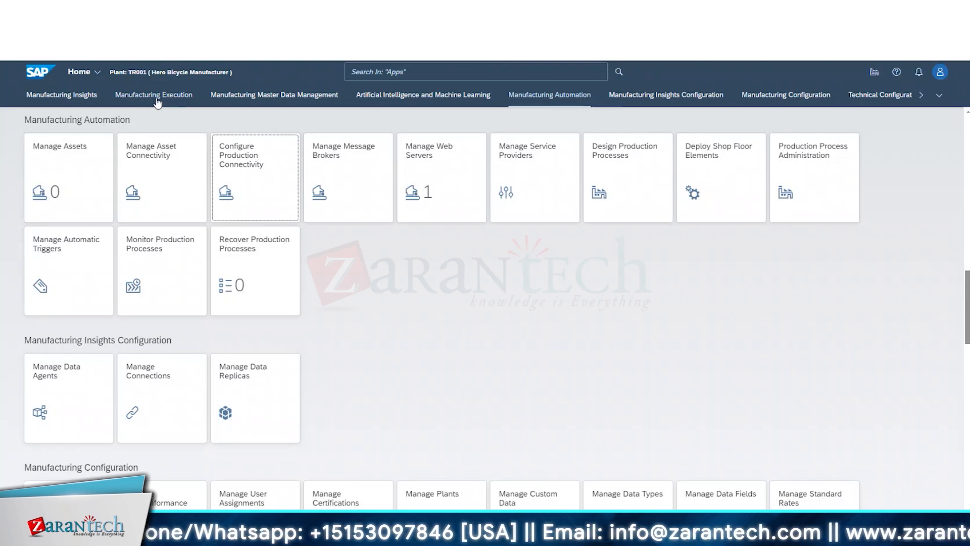
click(307, 99)
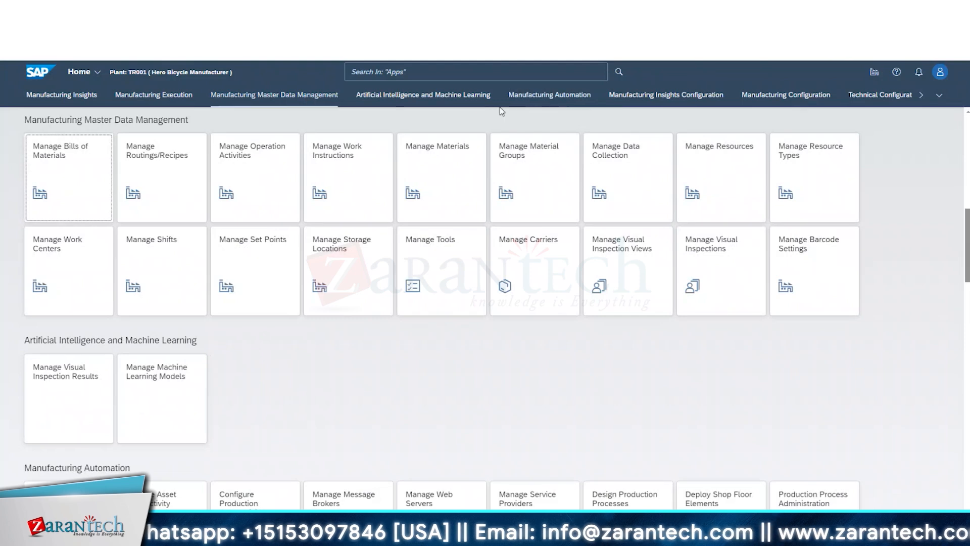
click(476, 99)
click(555, 101)
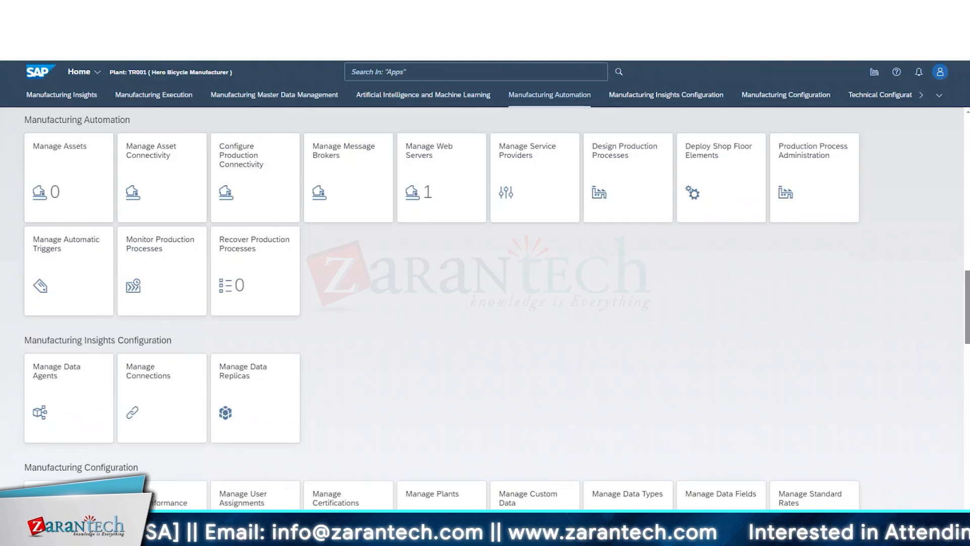
Open a new production connector form from Configure Production Connectivity and point out its Name and Cloud Connector fields
click(226, 187)
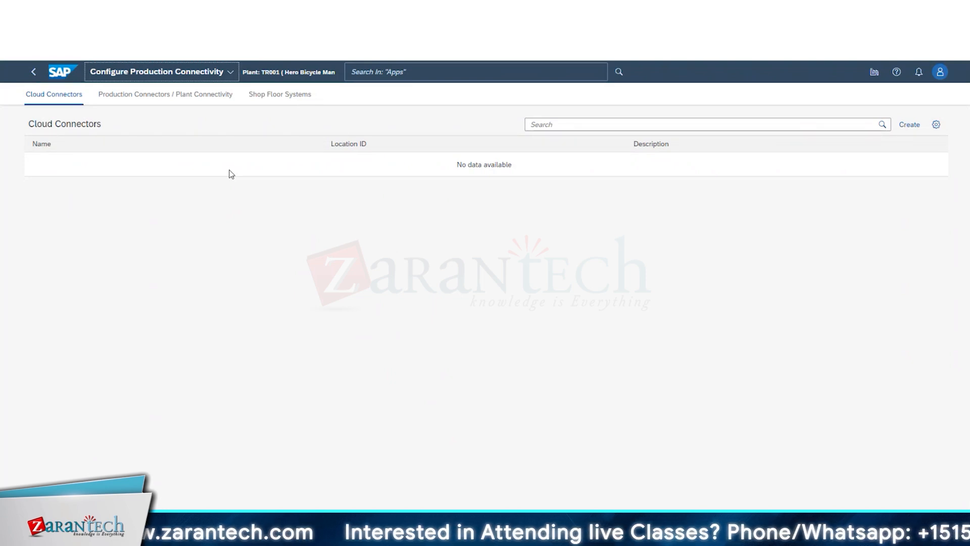
click(197, 95)
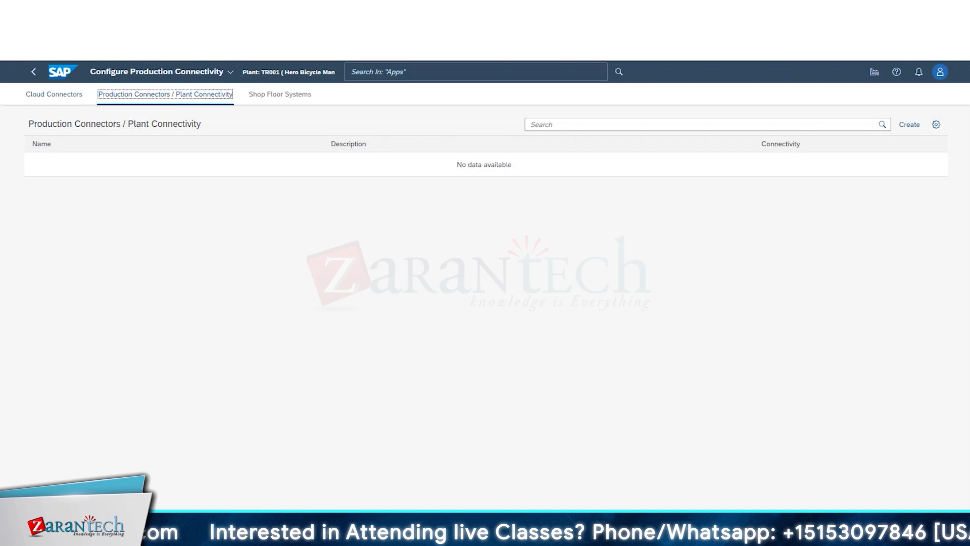
click(911, 125)
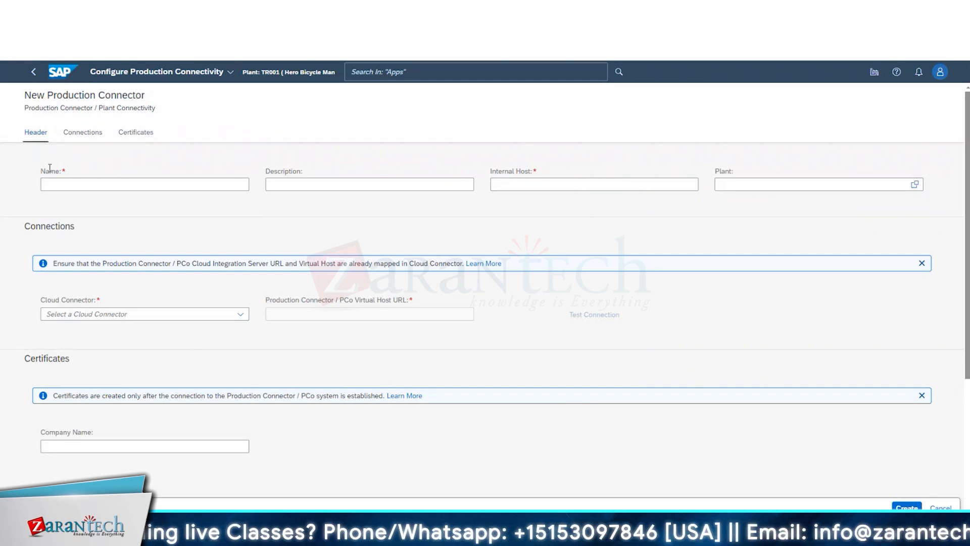
drag(41, 171, 90, 168)
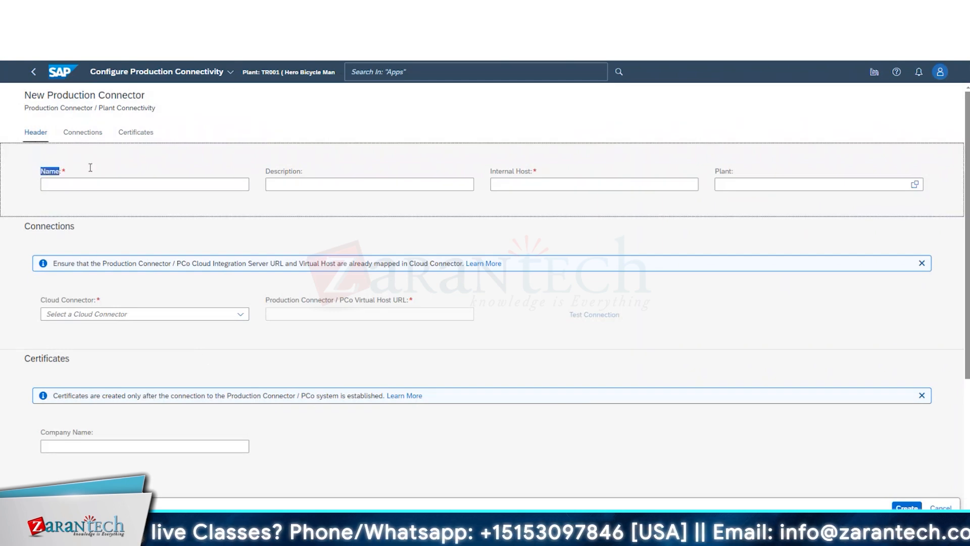
click(61, 183)
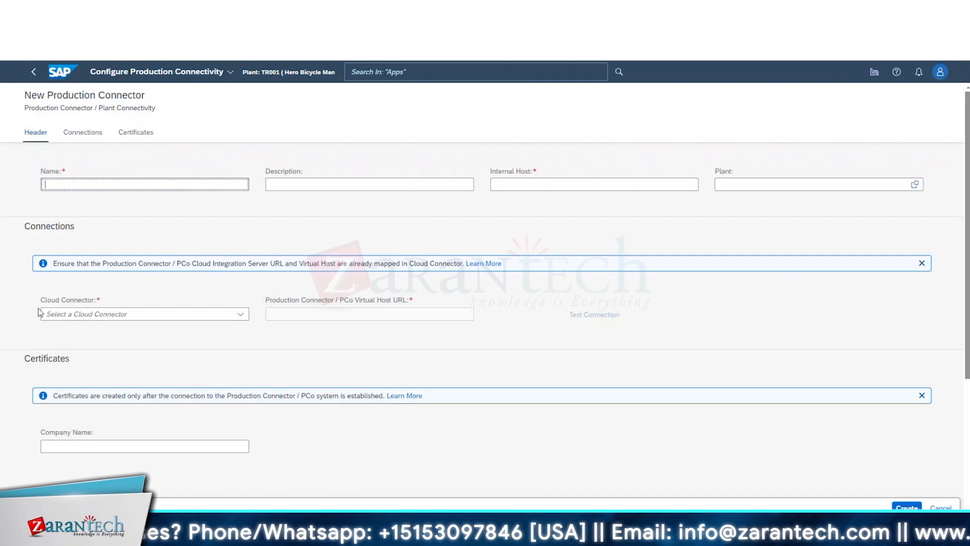
drag(42, 311, 88, 299)
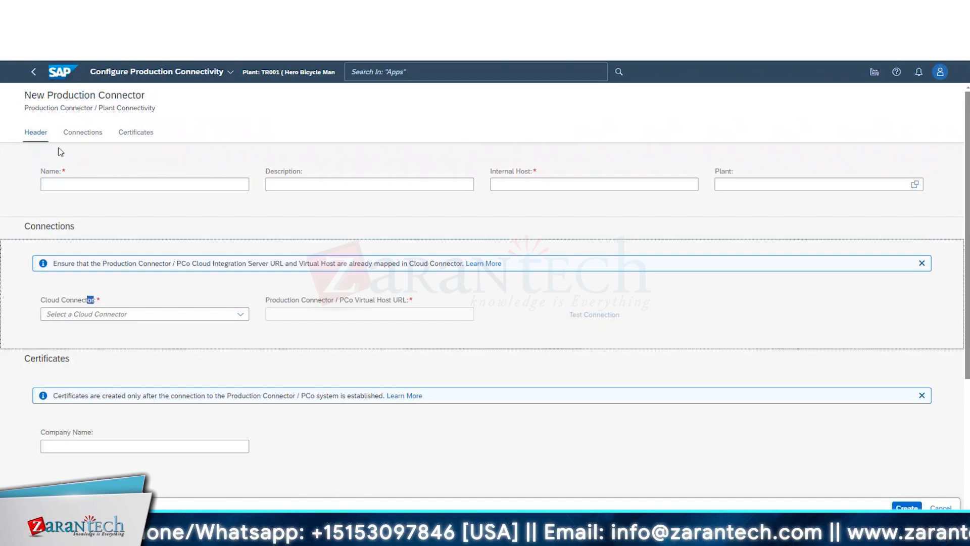
Set the production connector's Cloud Connector to Define Later and highlight the PCo Virtual Host URL label
click(241, 314)
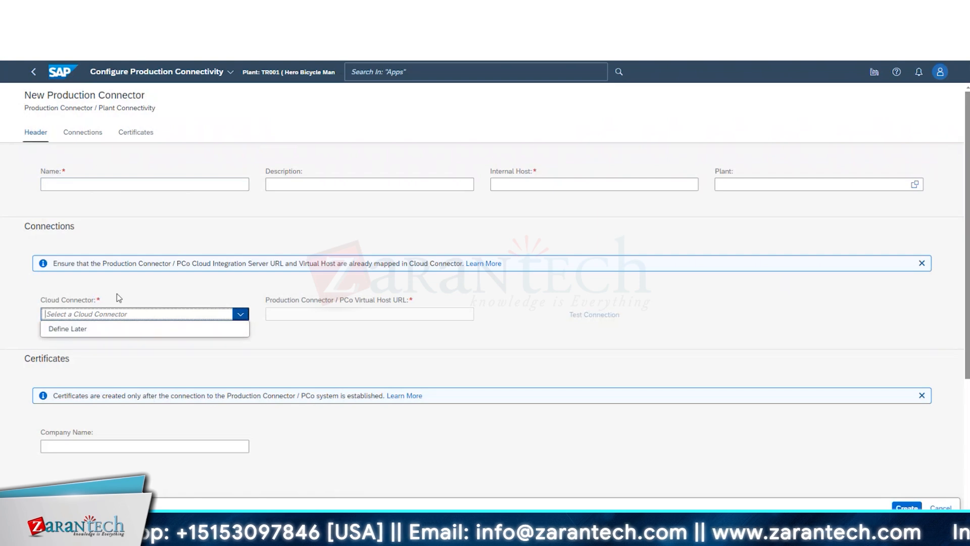
click(76, 328)
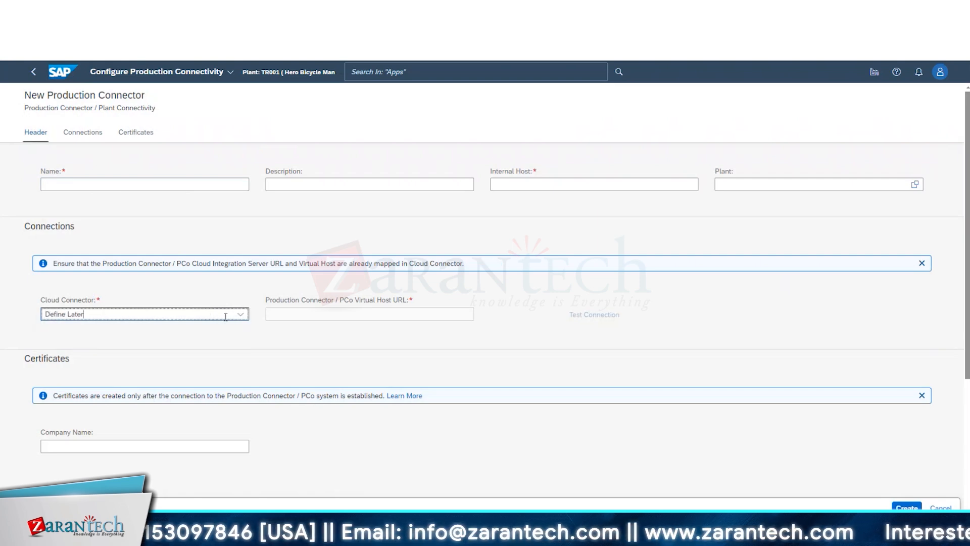
drag(225, 317, 131, 287)
click(360, 310)
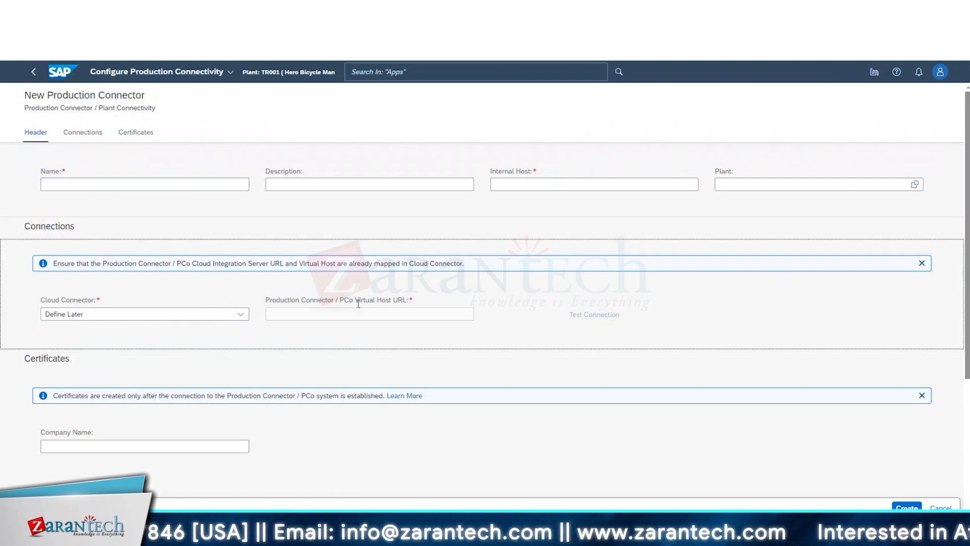
drag(337, 300, 425, 301)
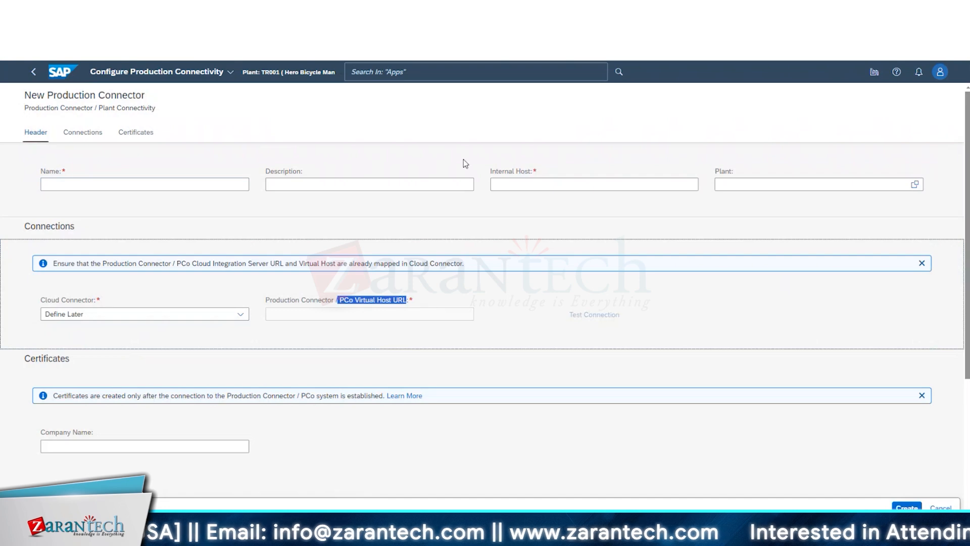
Highlight the new production connector's Internal Host label, view its Certificates section, and return to the home page
drag(490, 172, 533, 171)
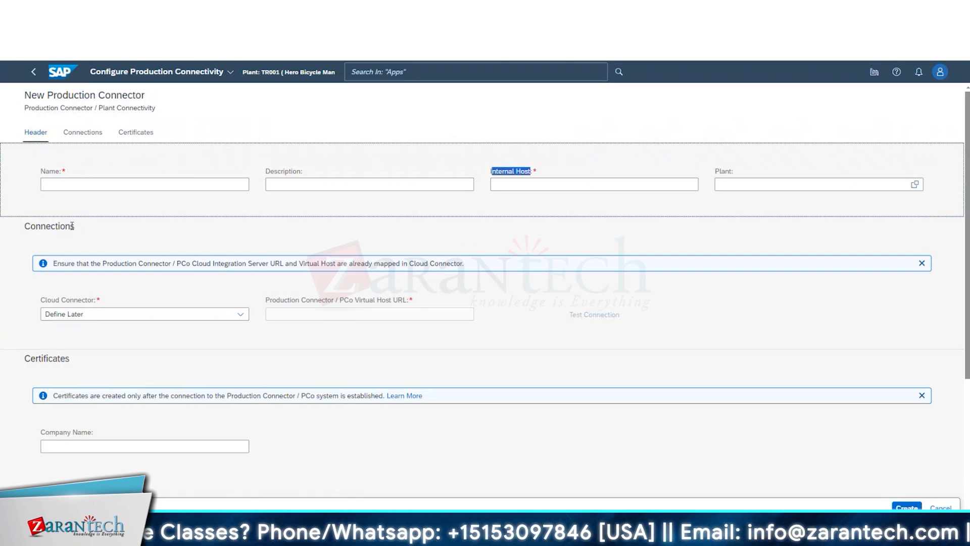
click(128, 134)
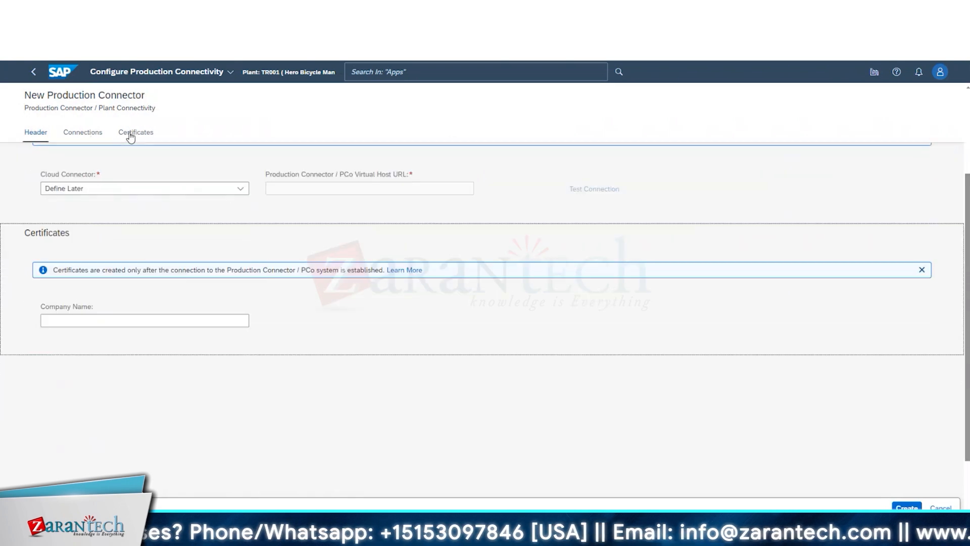
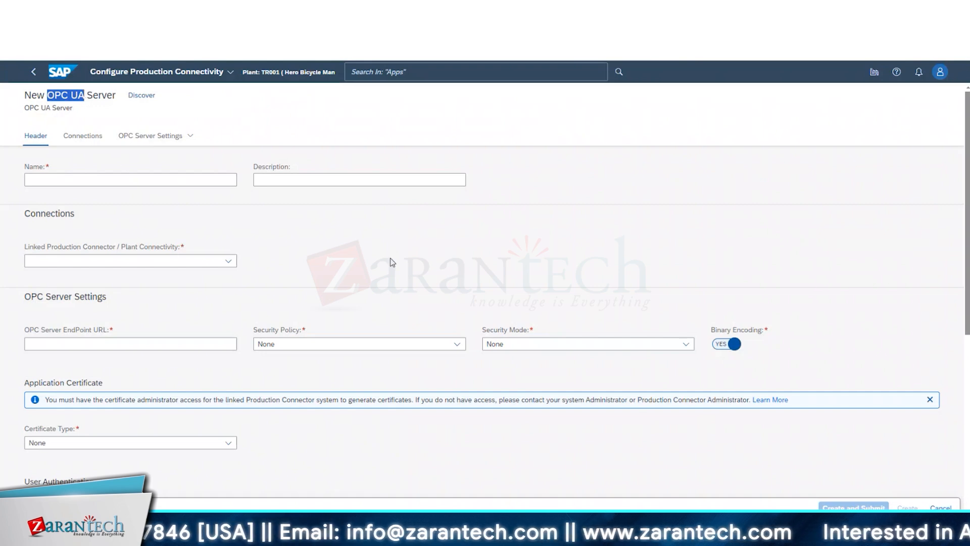
click(31, 73)
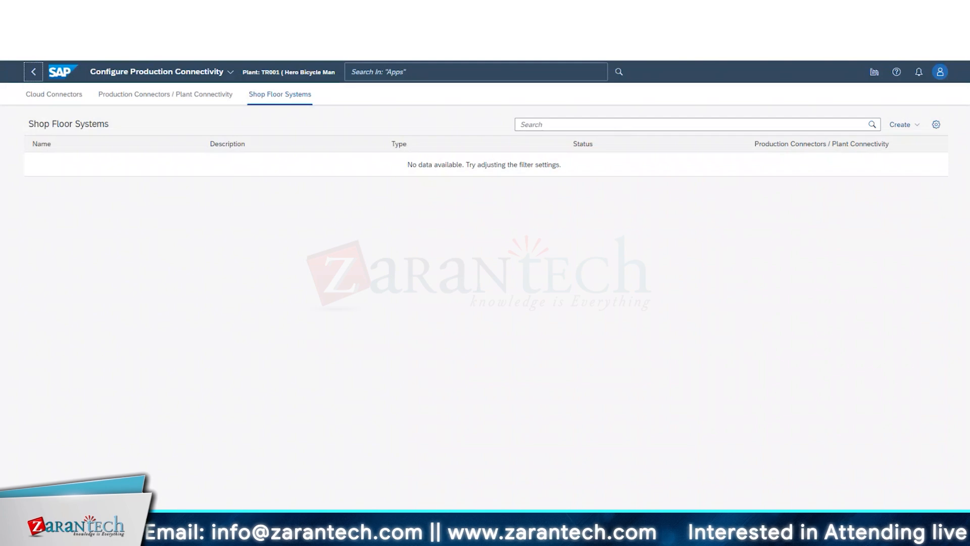
click(35, 74)
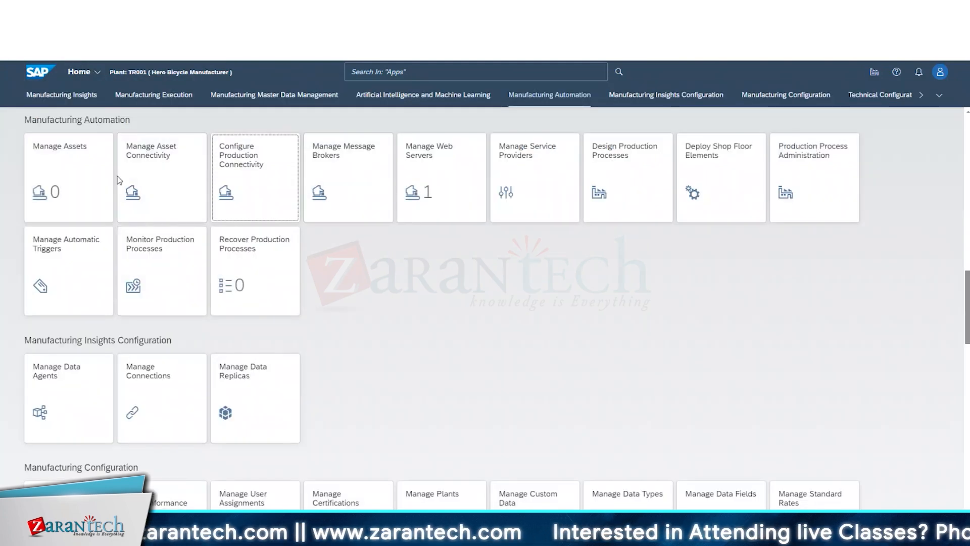
Open Manage Message Brokers and view the MQTT brokers under All, SAP Brokers and 3rd Party Brokers
click(341, 170)
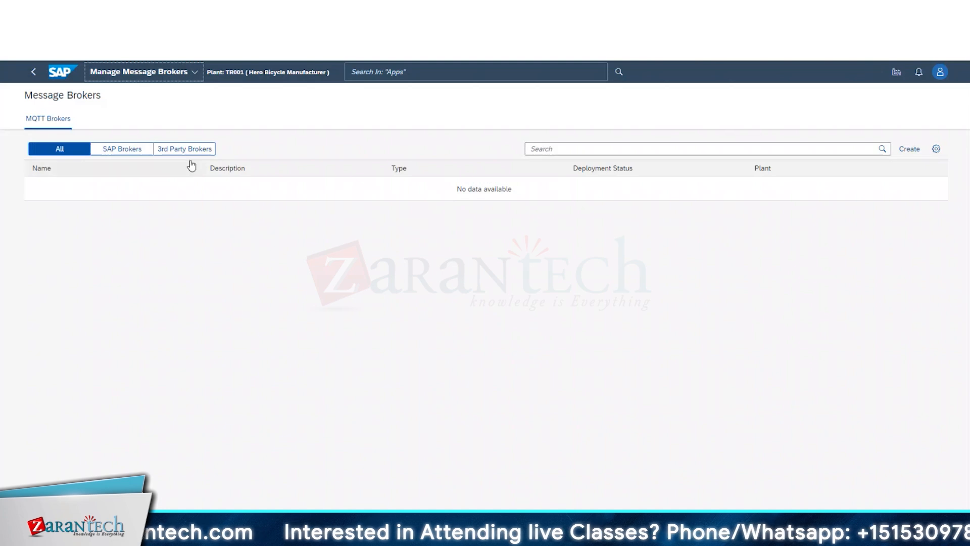
click(132, 152)
click(184, 152)
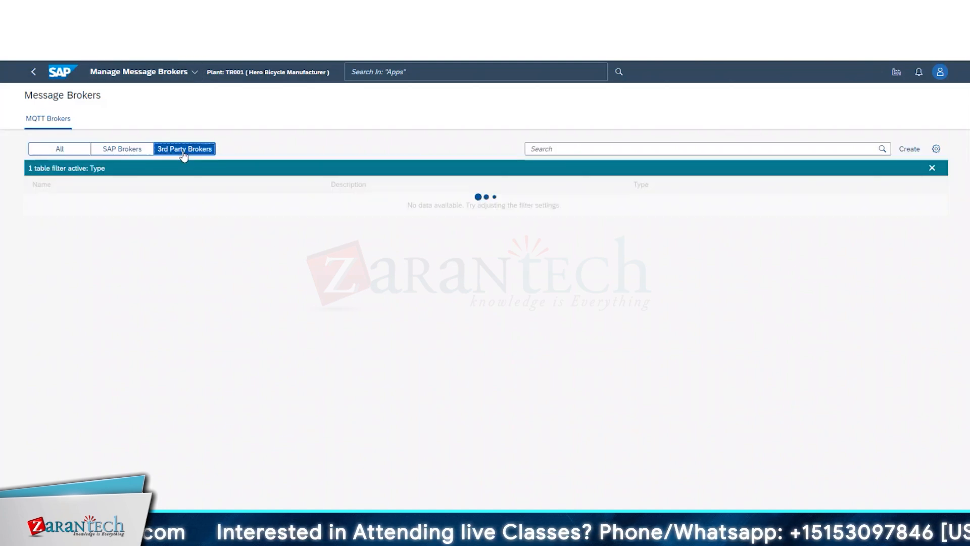
click(81, 151)
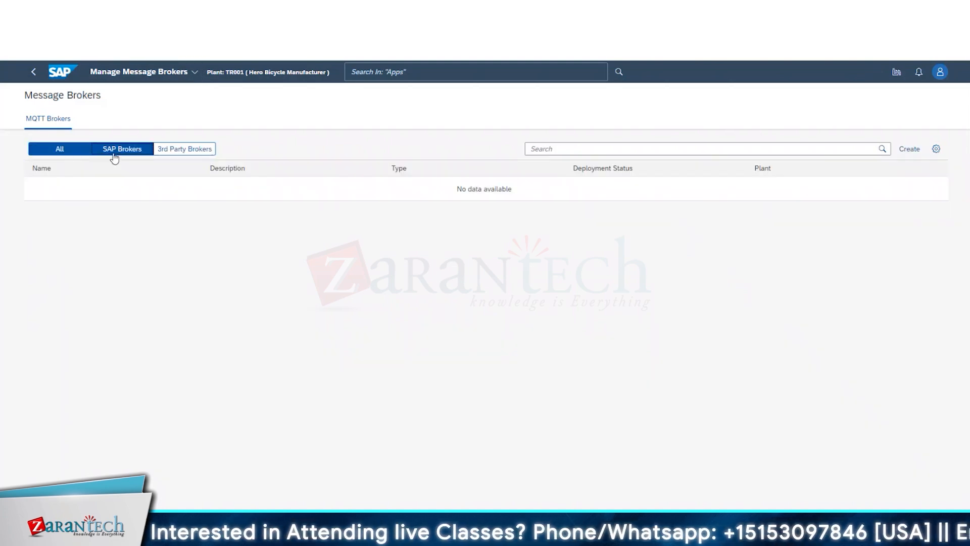
click(114, 155)
click(181, 152)
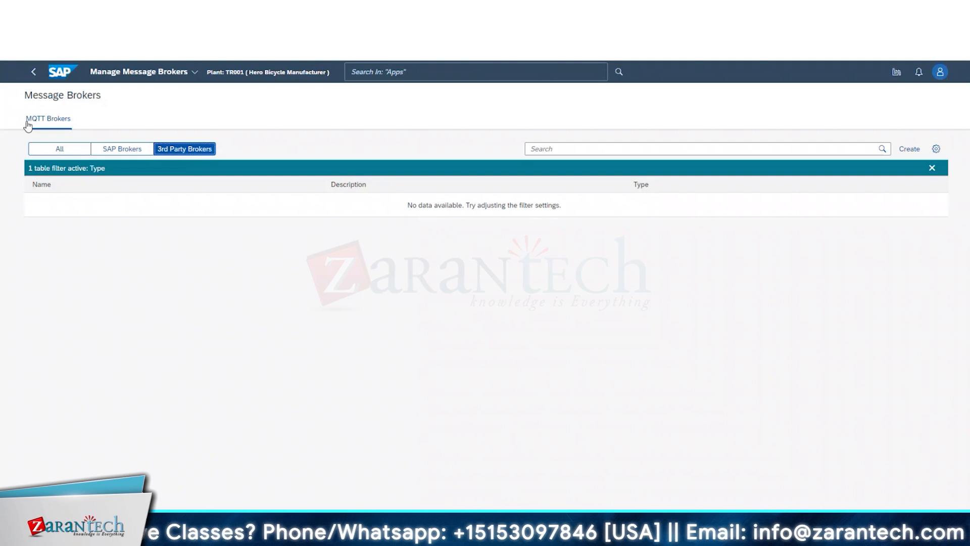
drag(27, 123, 90, 123)
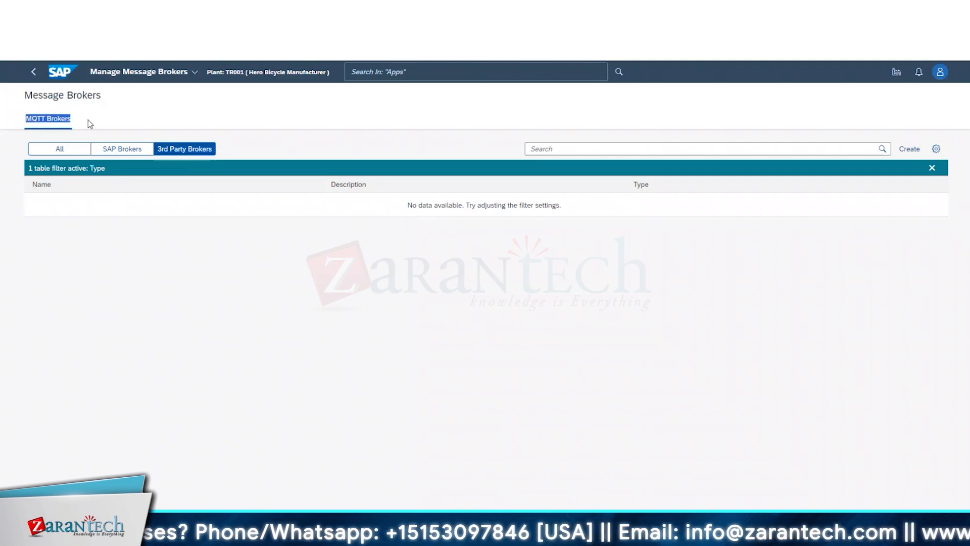
click(35, 76)
Open Manage Web Servers and highlight the name and description of the DMC_Cloud server
click(423, 194)
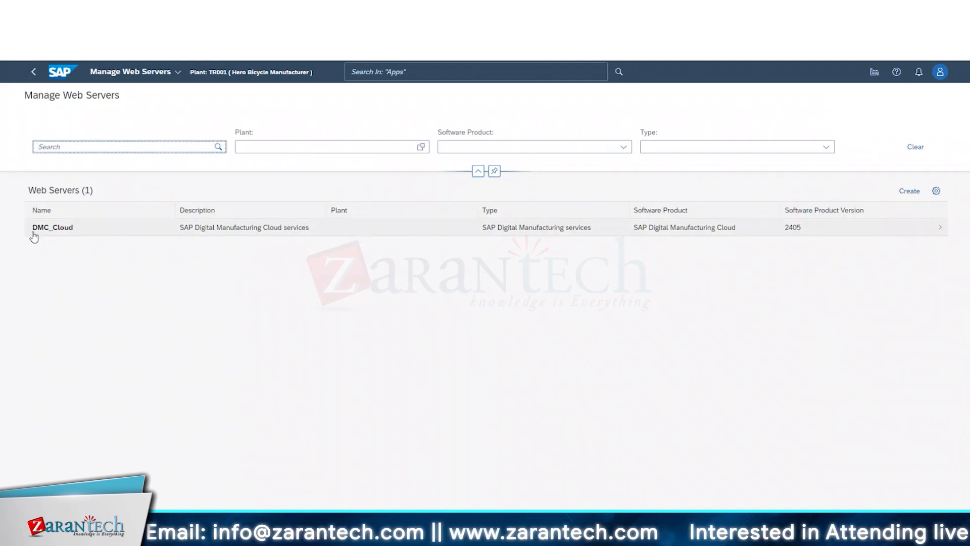
drag(32, 234, 80, 237)
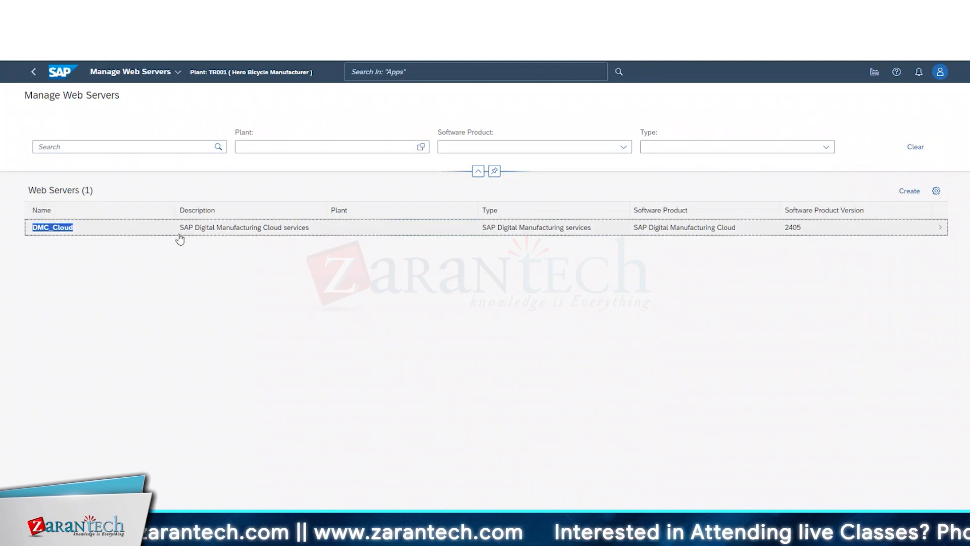
drag(180, 228, 476, 243)
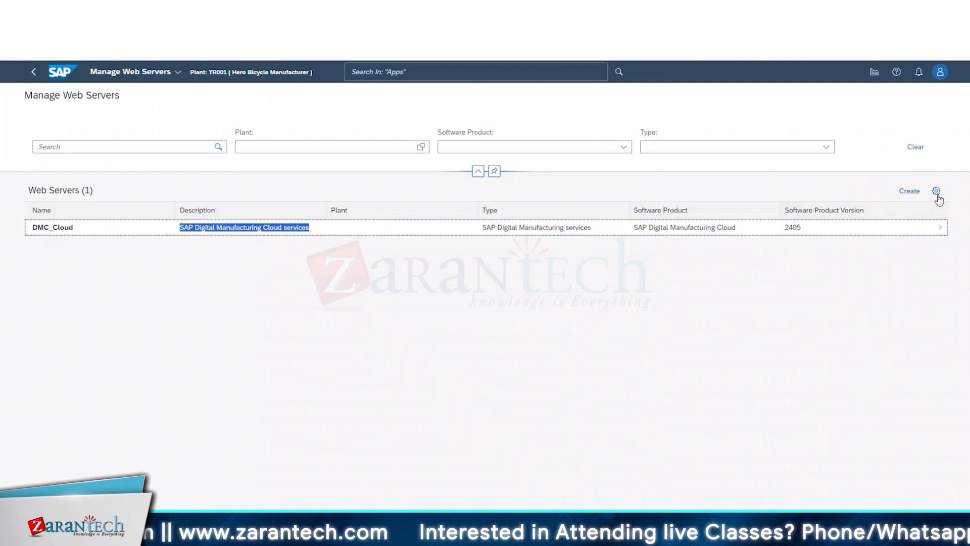
View the new web server form, discard it without saving, and return to the home page
click(910, 192)
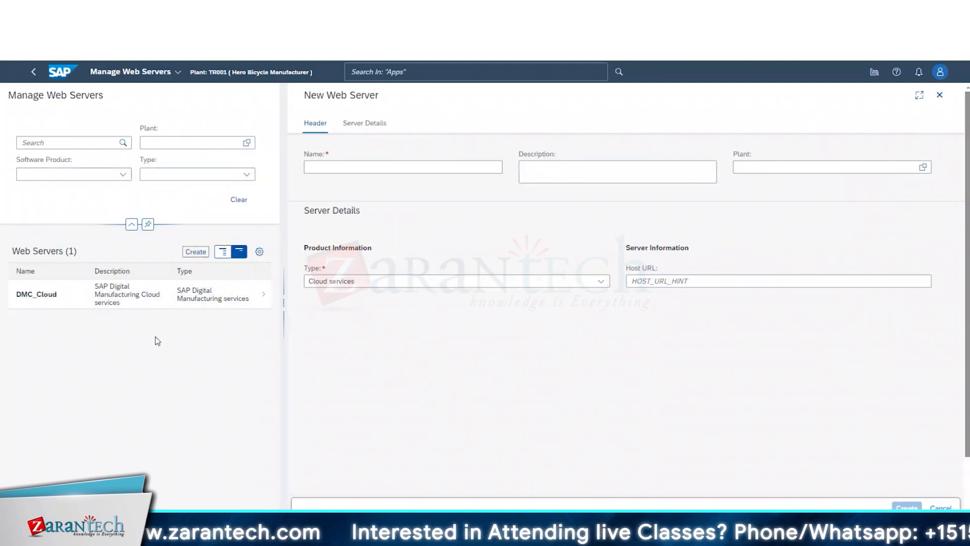
click(941, 508)
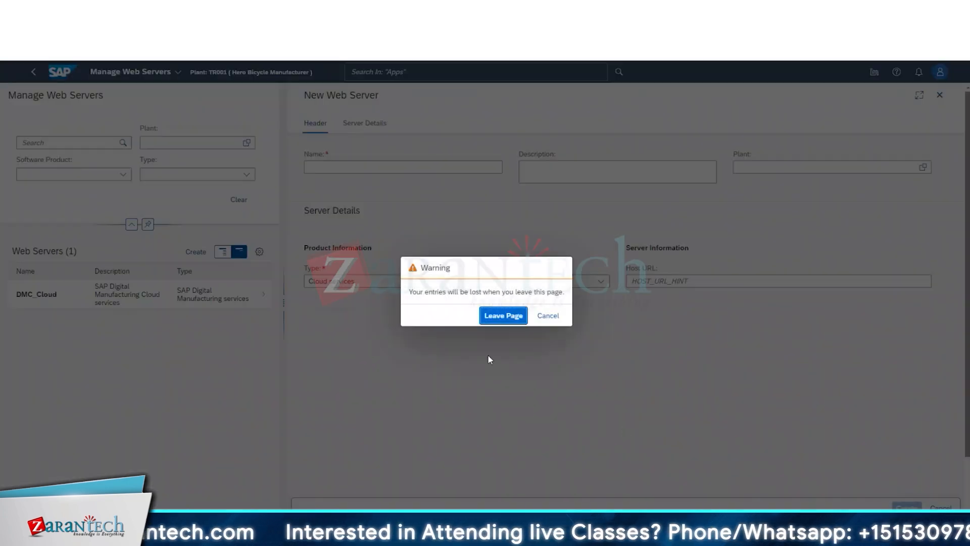
click(505, 317)
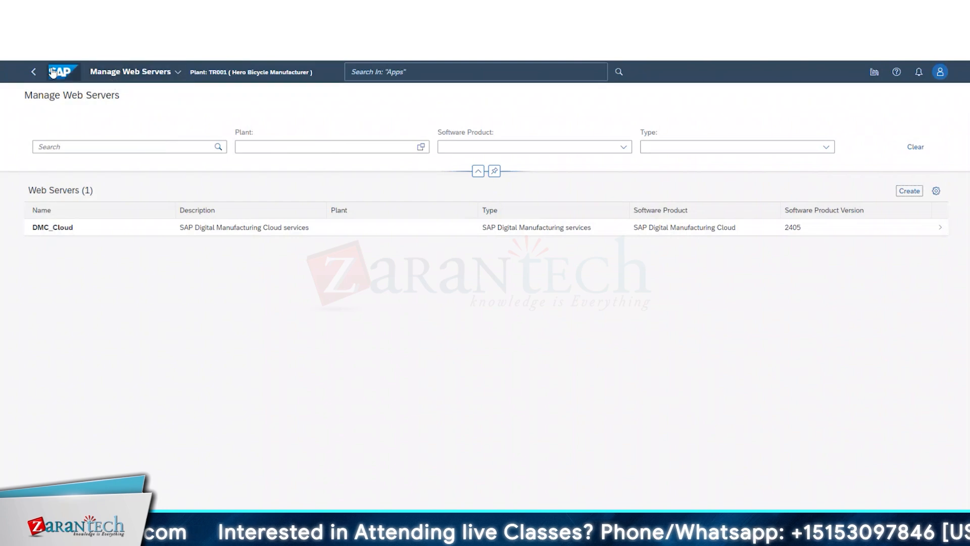
click(33, 73)
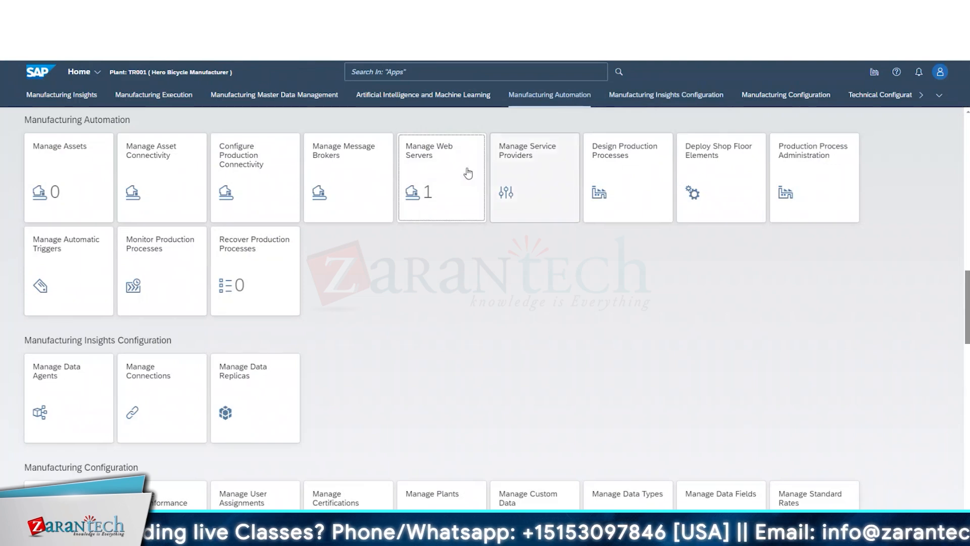
Open Manage Service Providers and highlight the note about data sources for tag based communication
click(531, 187)
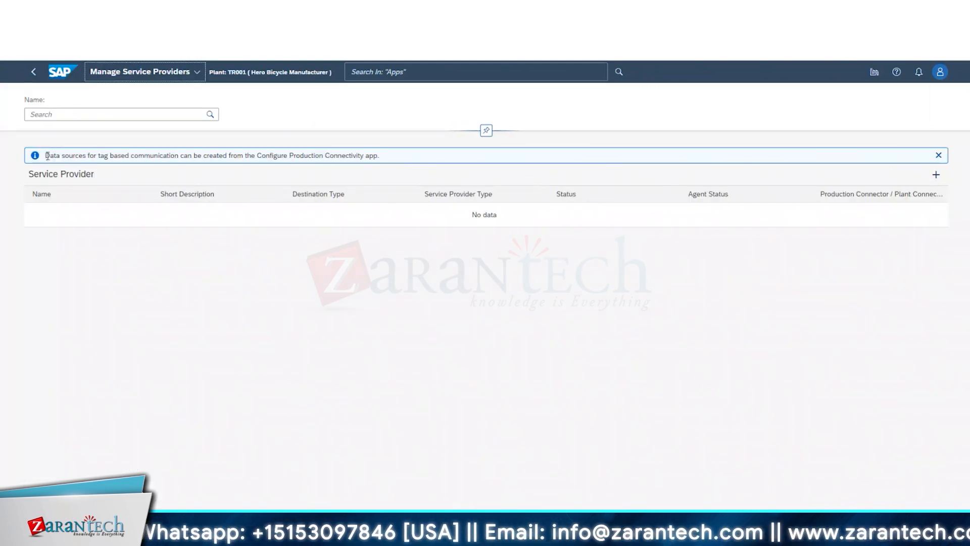
drag(47, 155, 433, 163)
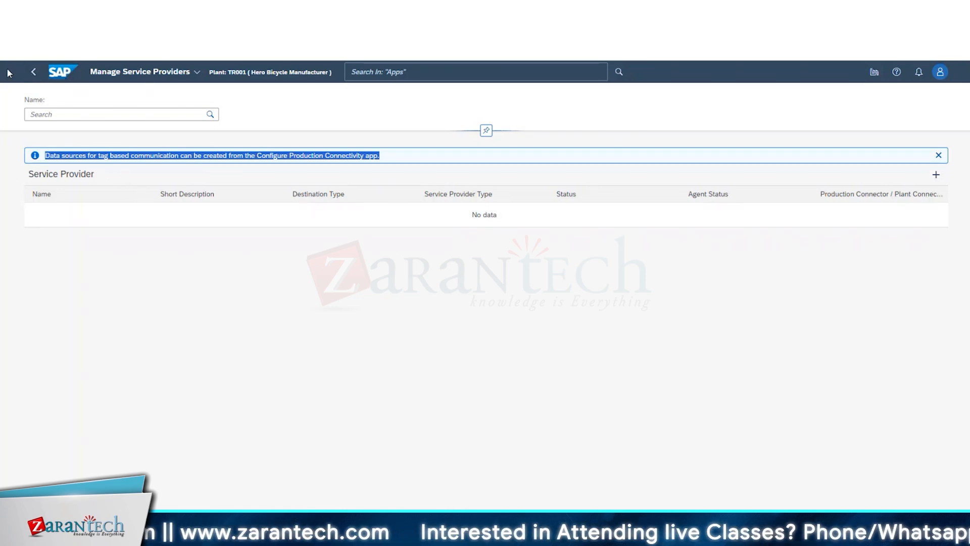
click(28, 73)
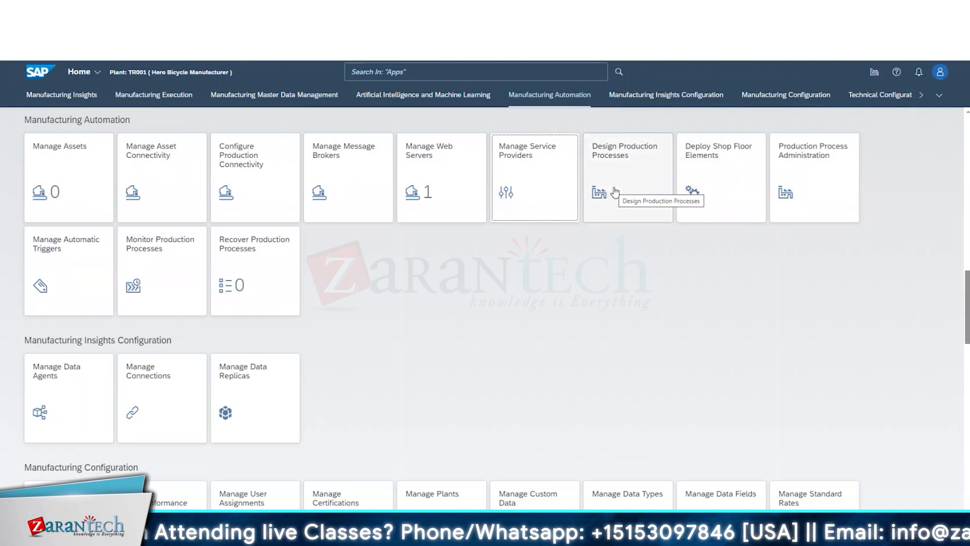
Open Production Process Administration and review the Back Up and Delete options and the work groups page
click(830, 180)
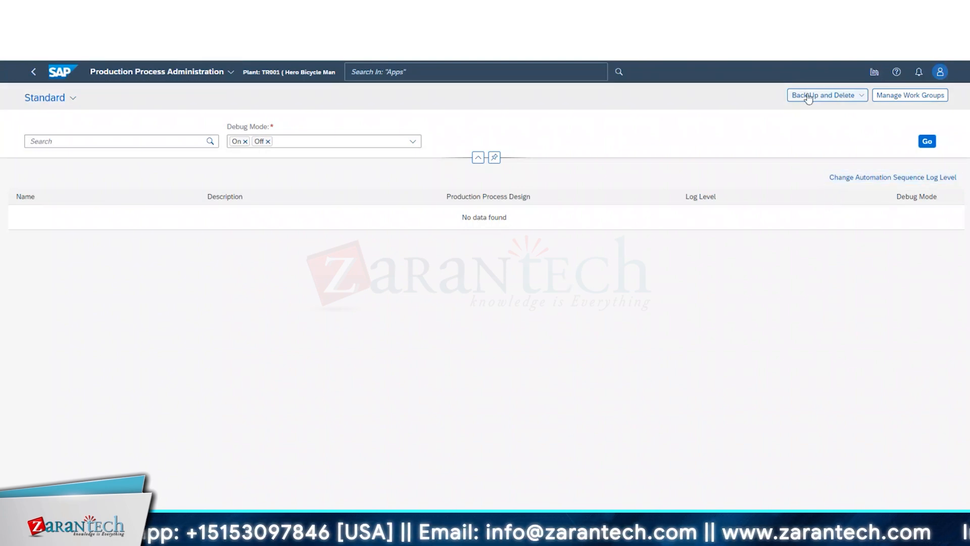
click(860, 96)
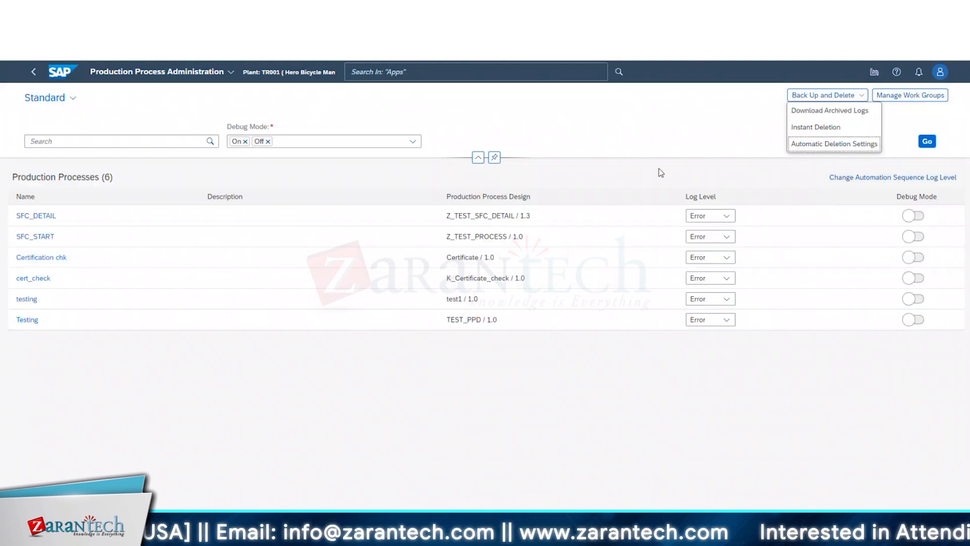
click(701, 155)
click(935, 100)
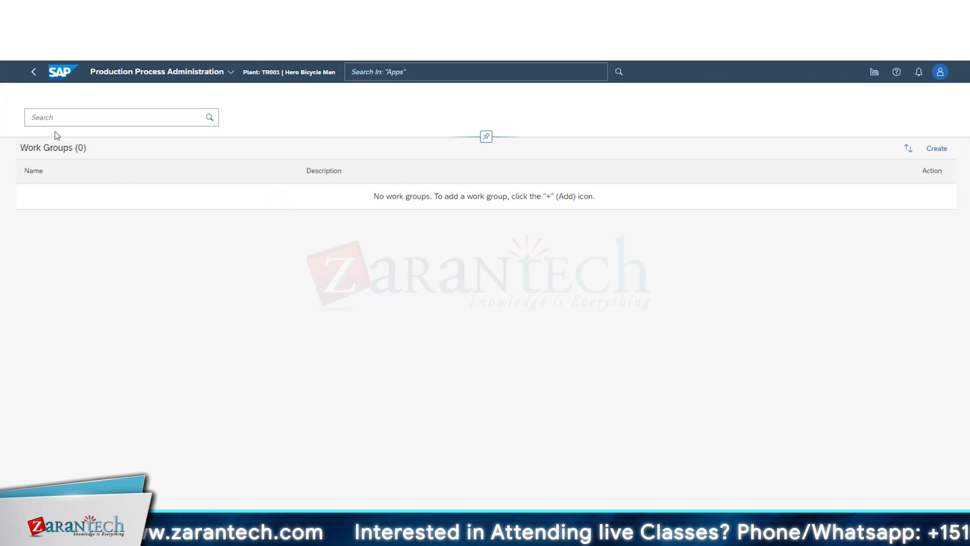
click(34, 71)
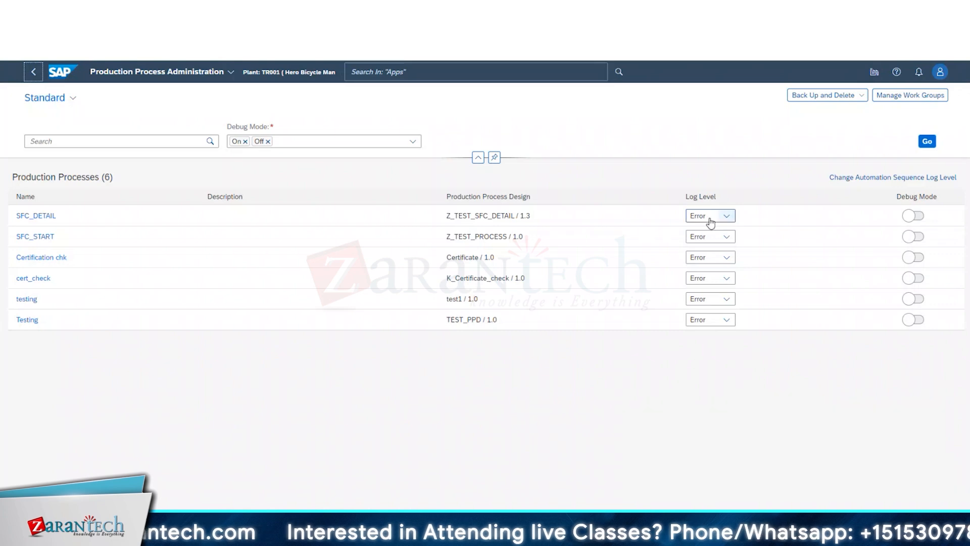
Review the log level options of the SFC_DETAIL production process without changing it, and return to the home page
click(710, 219)
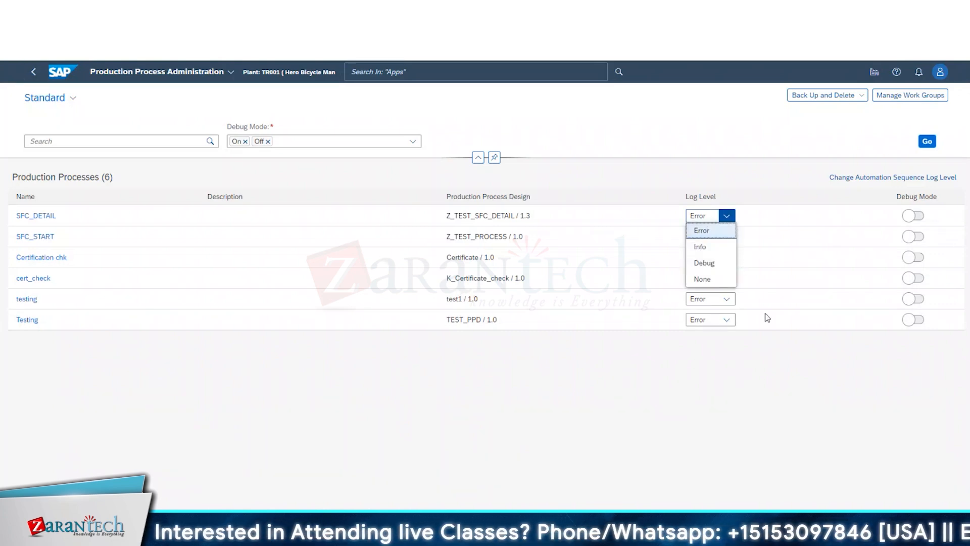
click(768, 423)
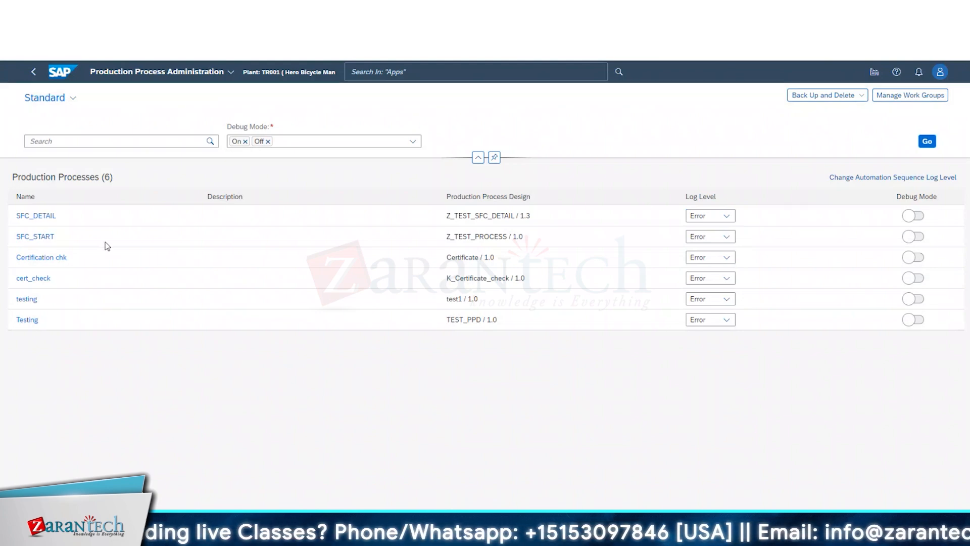
click(31, 70)
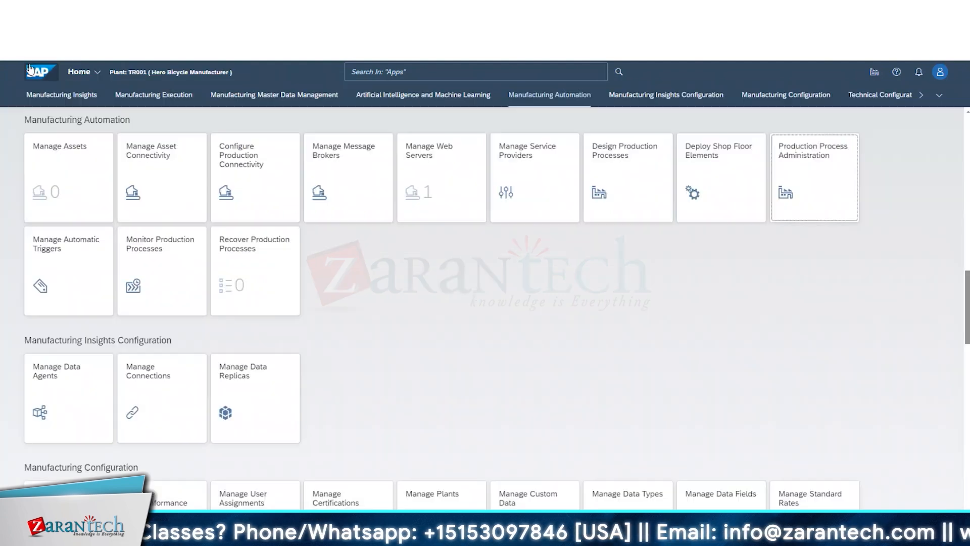
Open Manage Automatic Triggers and start a new subscription, viewing its form sections
click(60, 260)
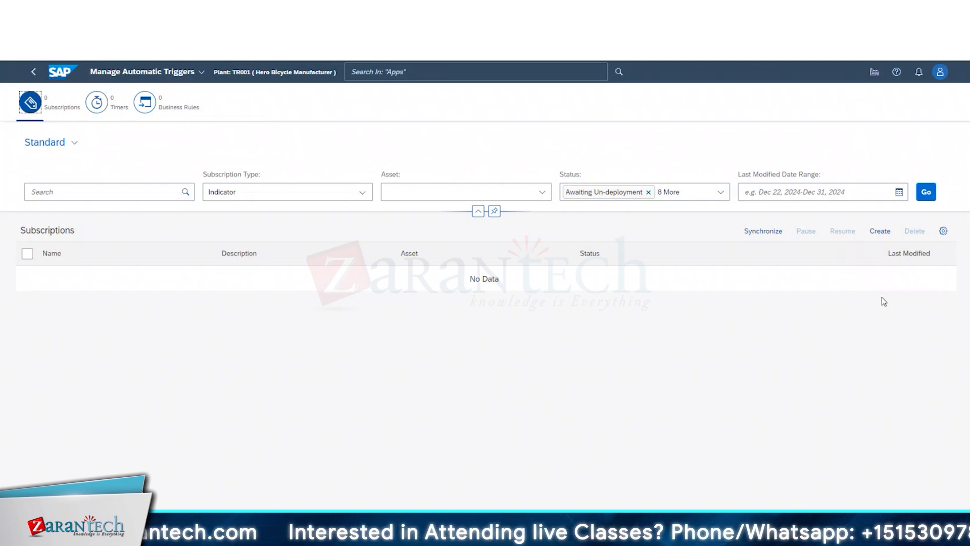
click(868, 234)
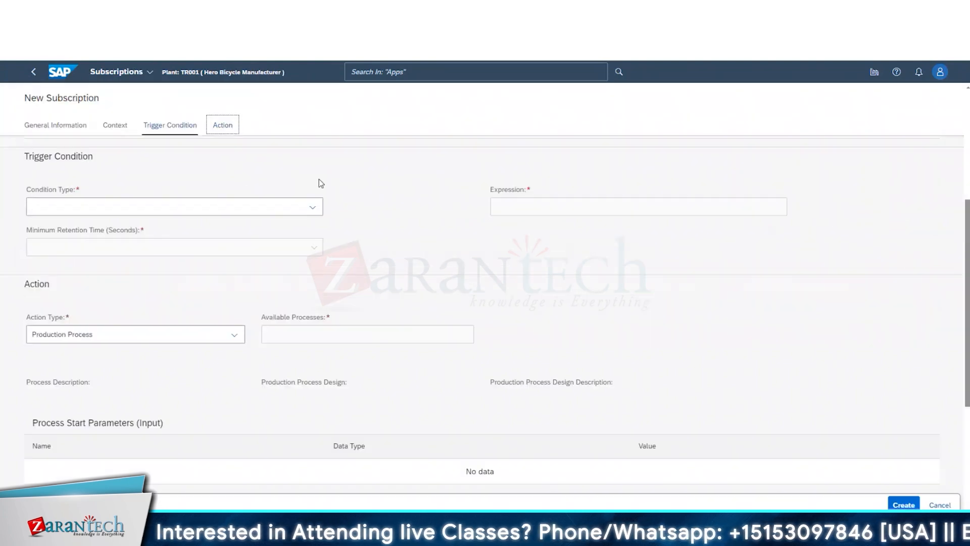
click(55, 173)
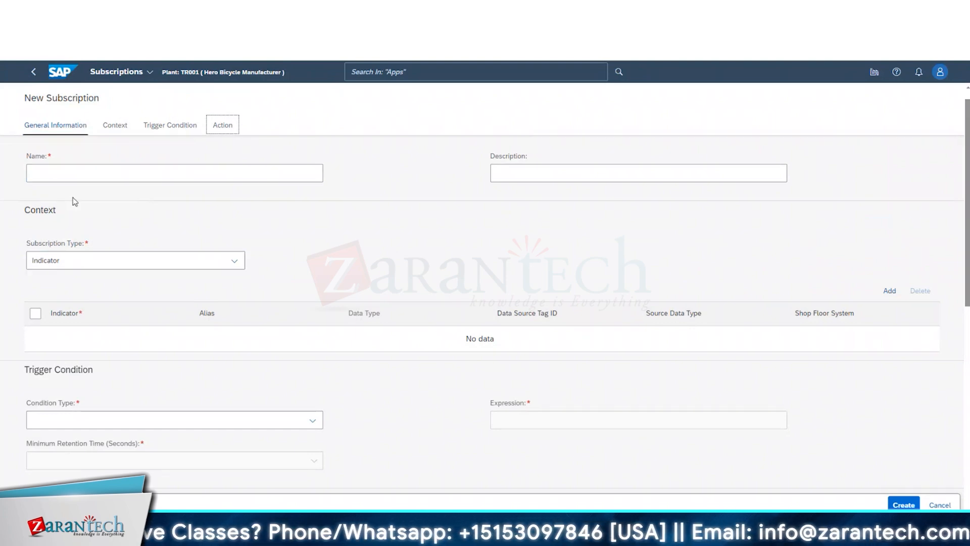
Set the new subscription's Subscription Type to Message and accept clearing the related entries
scroll(329, 223, down, 1)
click(221, 211)
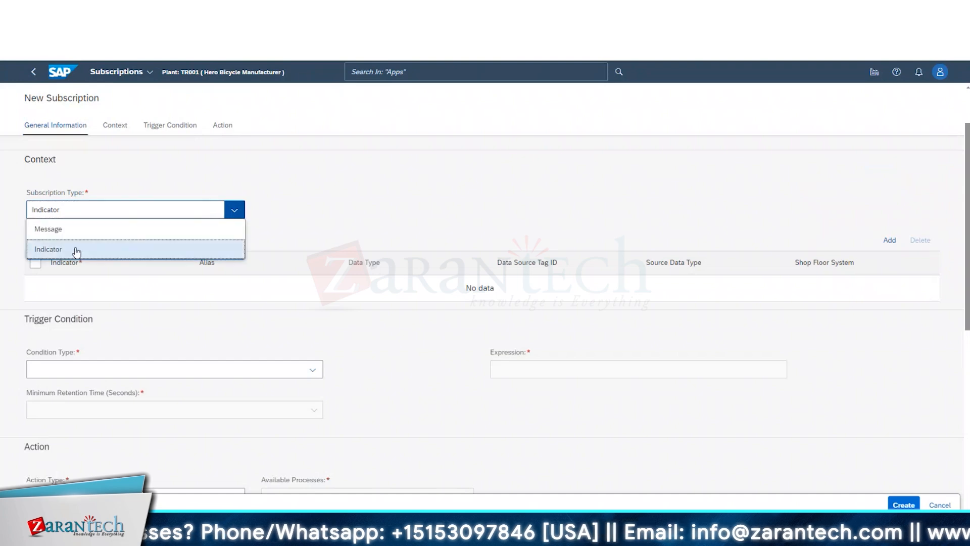
click(48, 229)
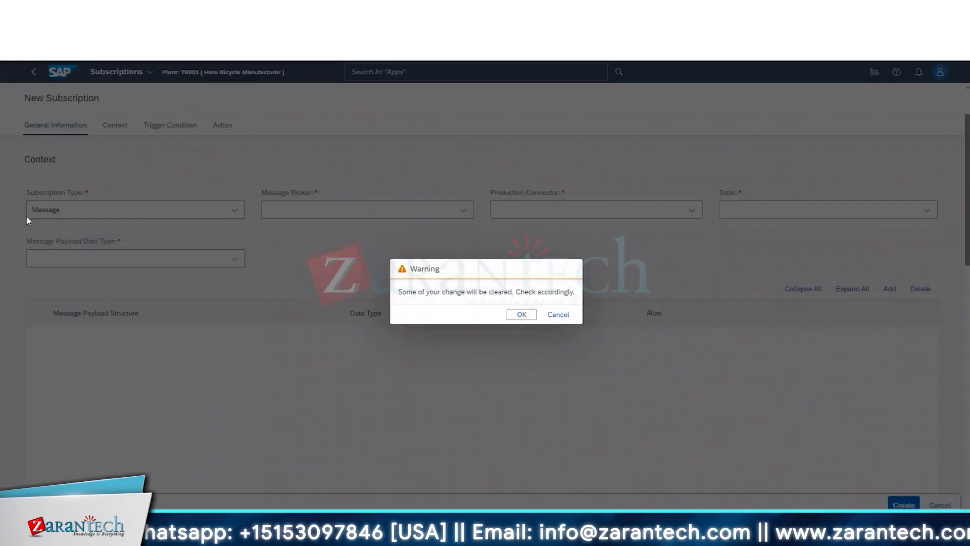
click(523, 314)
Set the Subscription Type back to Indicator and open the indicator selection for the subscription
click(234, 210)
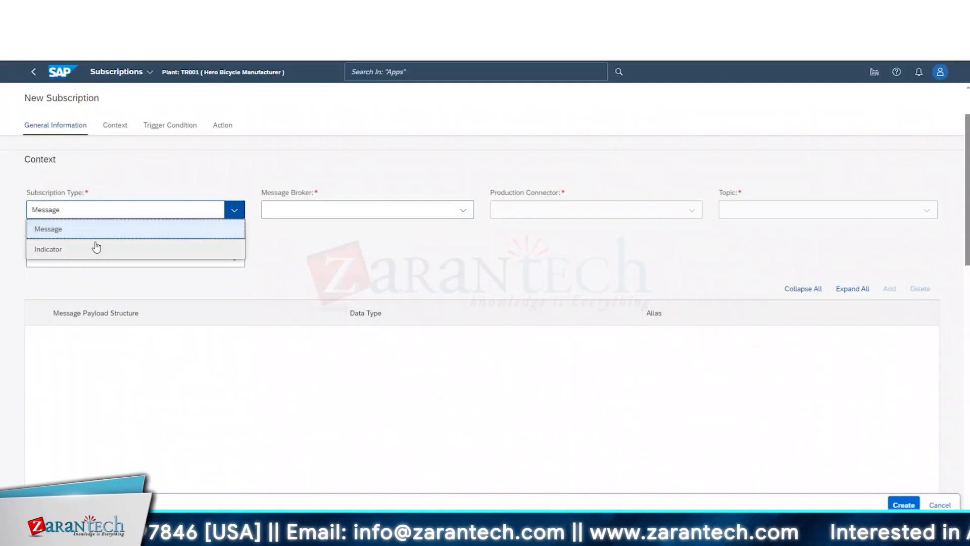
click(96, 247)
click(512, 311)
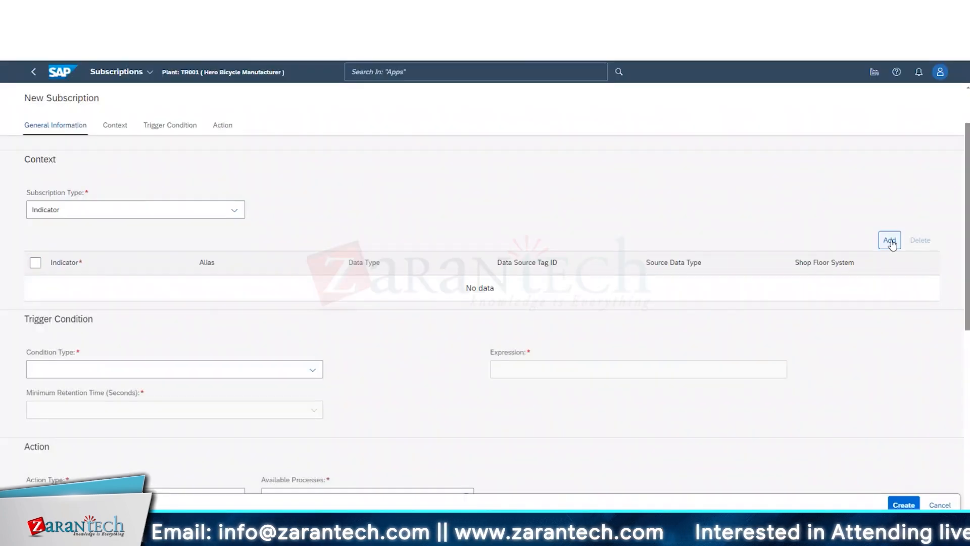
click(891, 242)
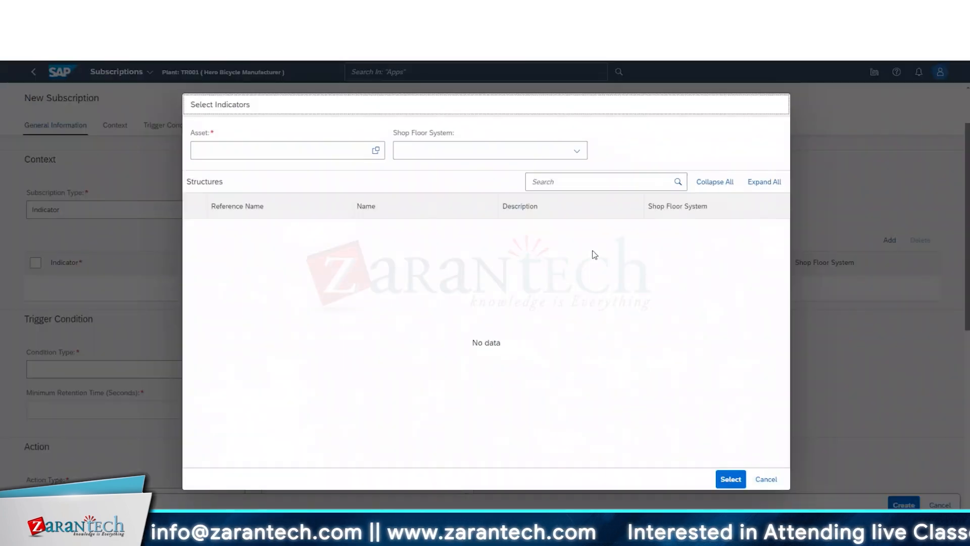
Check the Shop Floor System choices in the indicator selection and cancel it without choosing an indicator
click(577, 152)
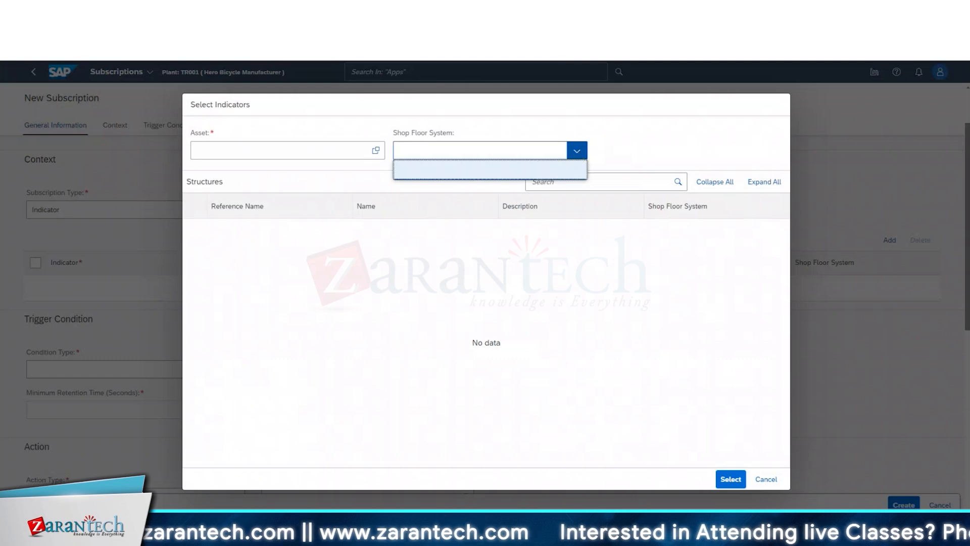
click(258, 259)
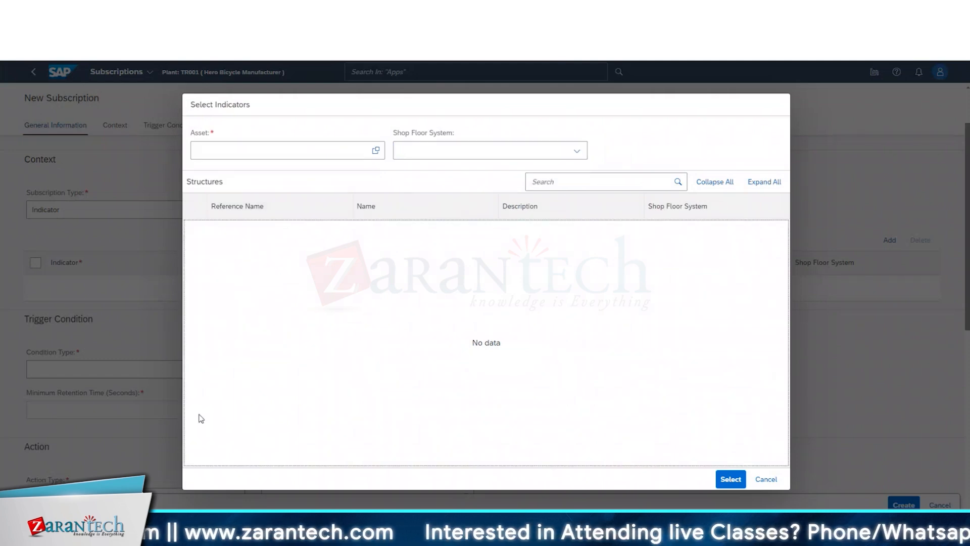
click(766, 480)
Set the trigger's Condition Type to On Change to True
scroll(86, 230, down, 2)
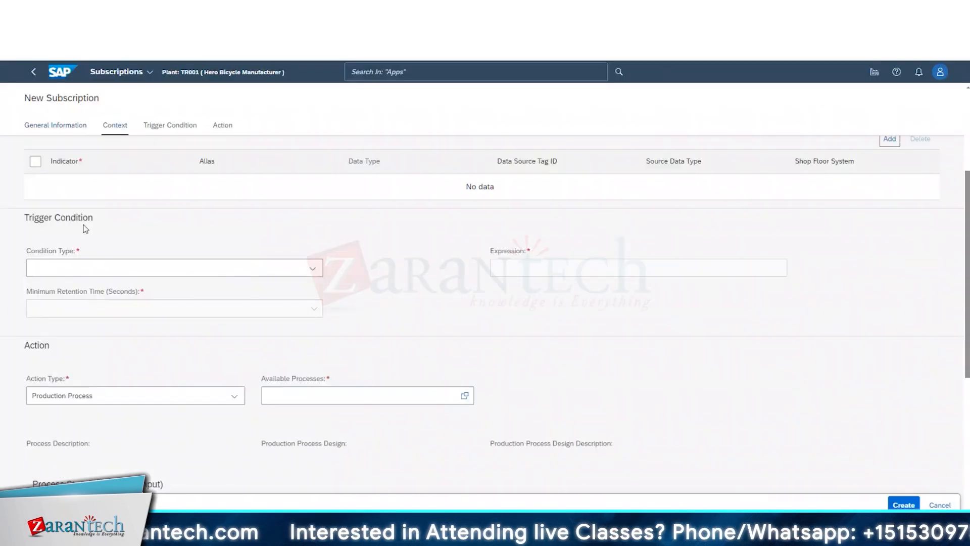
click(318, 269)
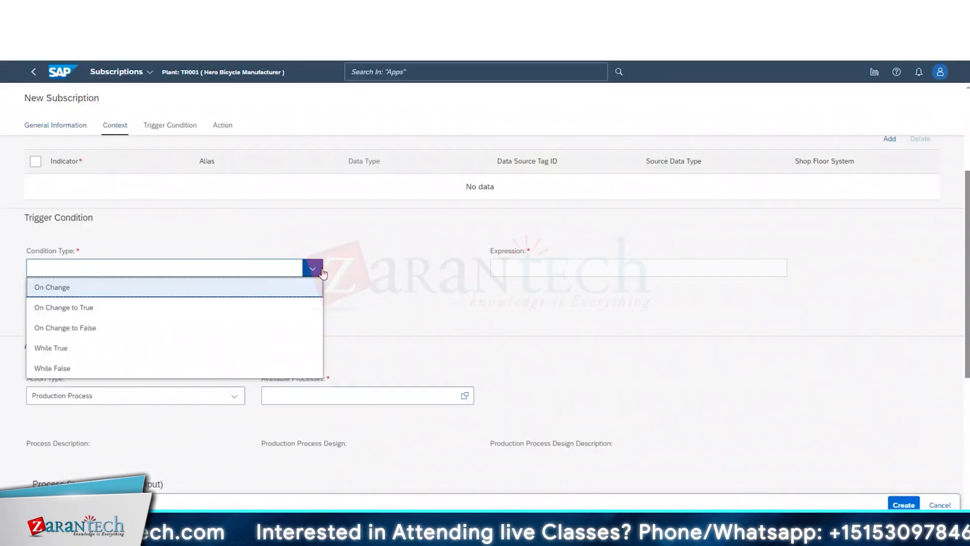
click(75, 309)
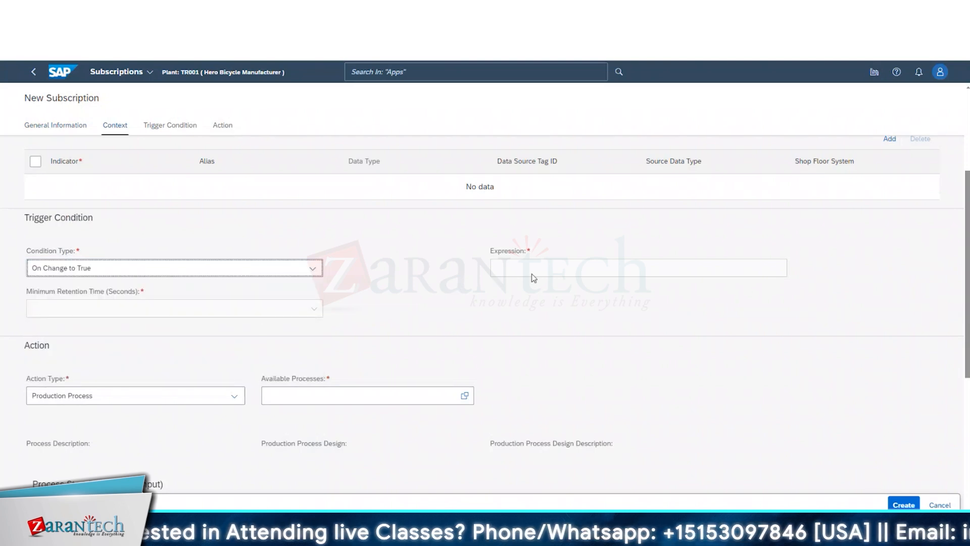
Examine the subscription's context, trigger condition and Action sections, including the available action types
scroll(135, 348, down, 2)
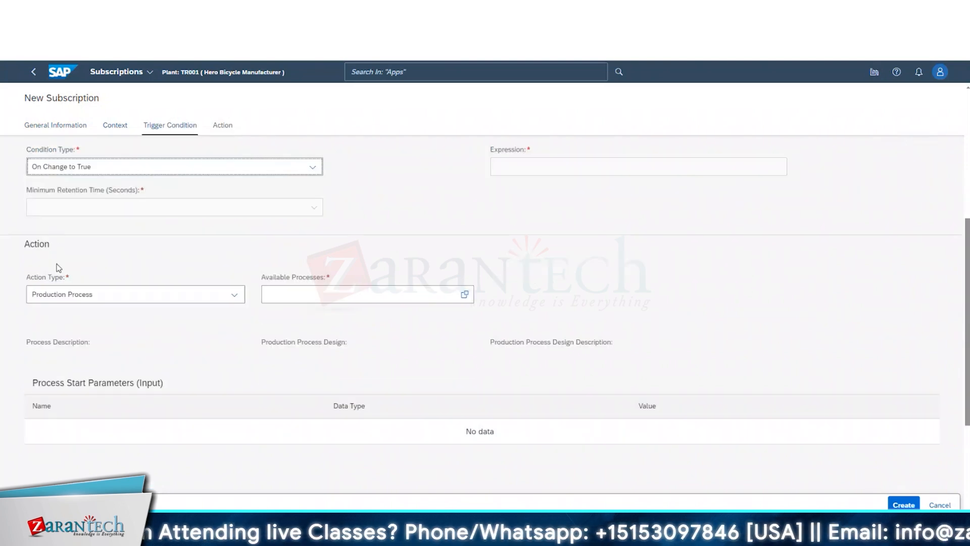
drag(18, 252, 66, 247)
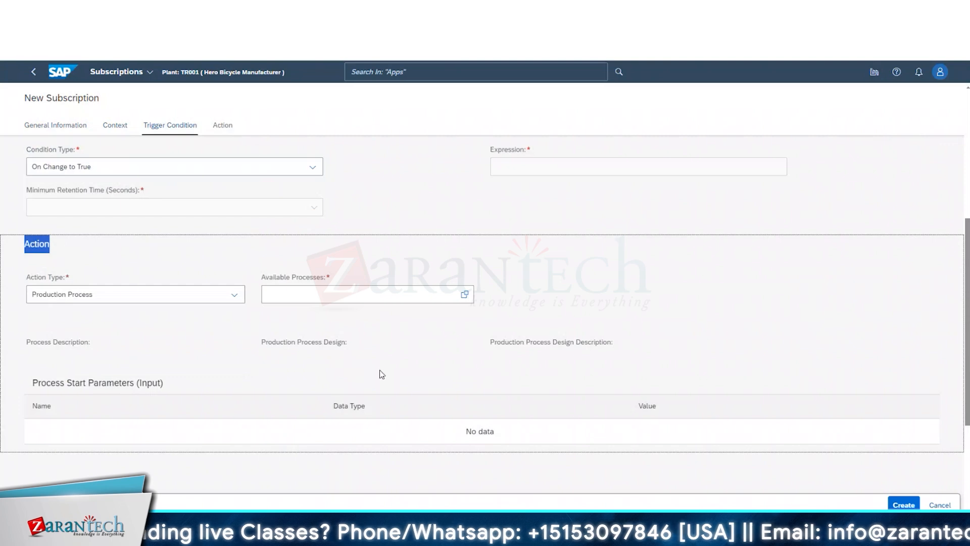
scroll(275, 384, up, 5)
scroll(10, 262, down, 2)
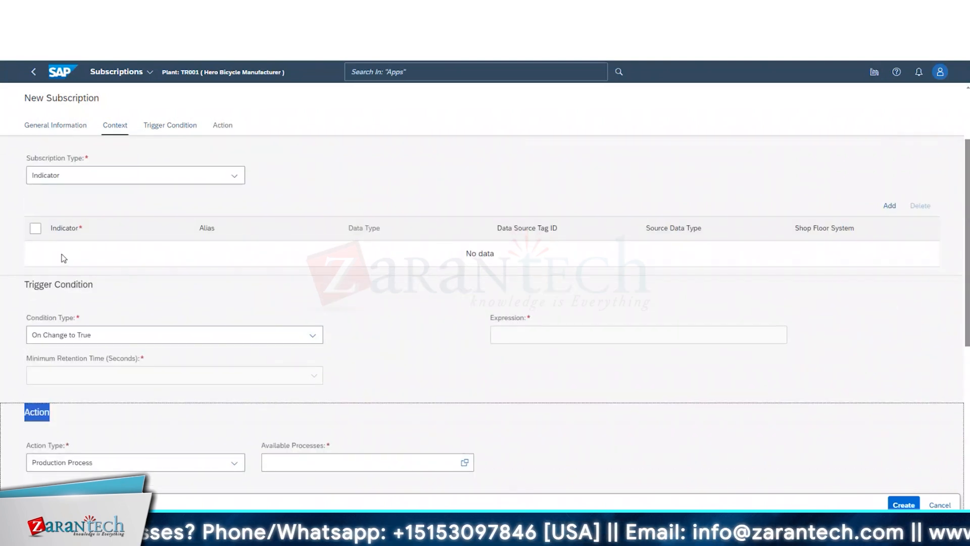
scroll(64, 258, down, 5)
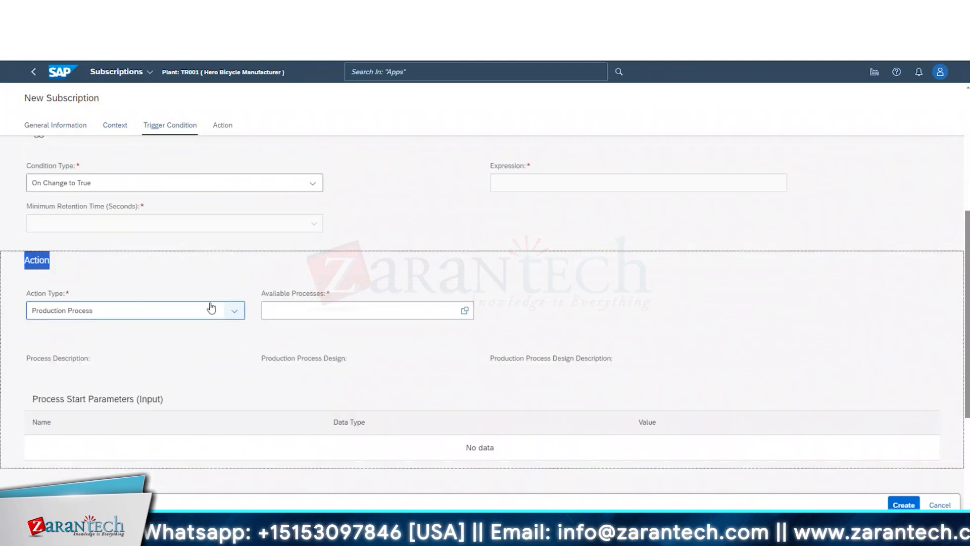
click(403, 311)
scroll(461, 310, up, 4)
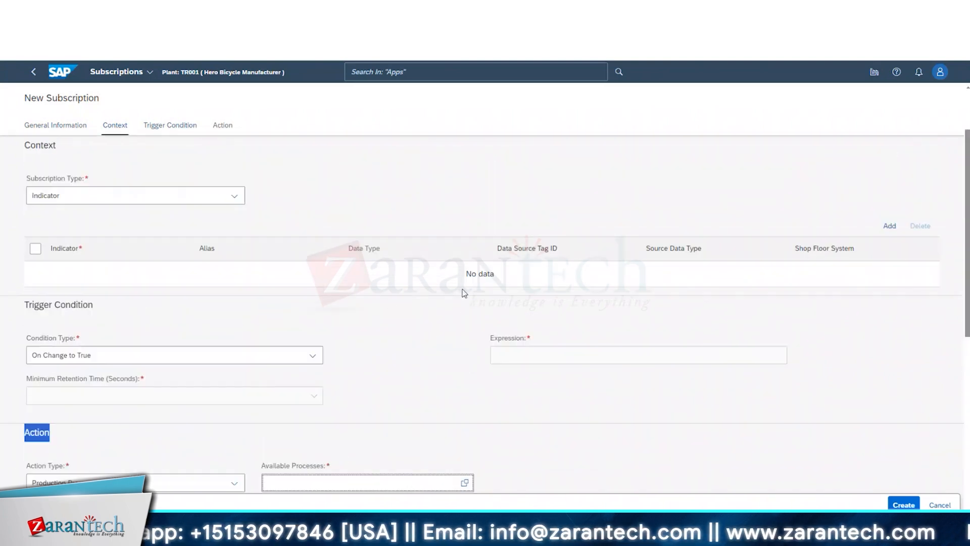
scroll(102, 342, down, 5)
click(224, 335)
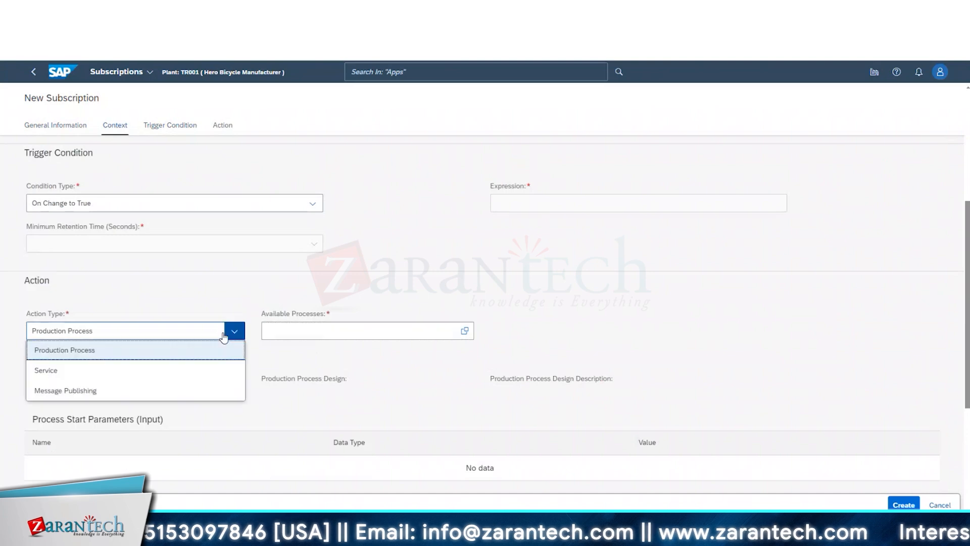
scroll(224, 371, up, 5)
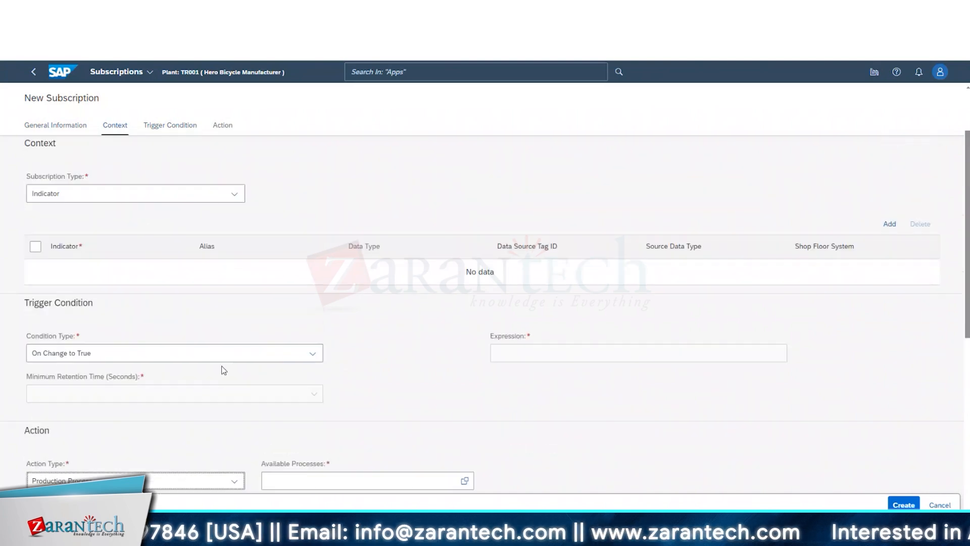
scroll(224, 371, down, 5)
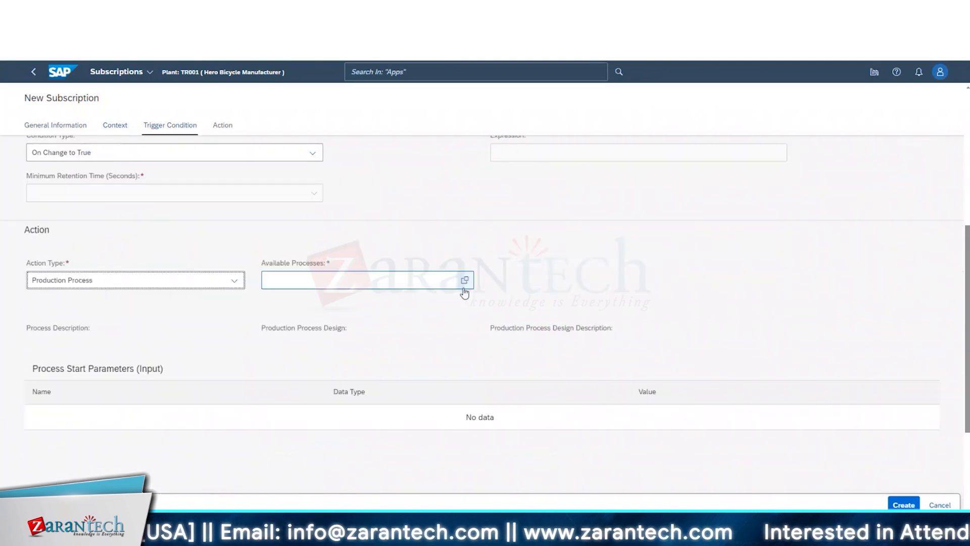
Set the Action Type to Message Publishing and check its Message Broker and Topic choices
click(234, 280)
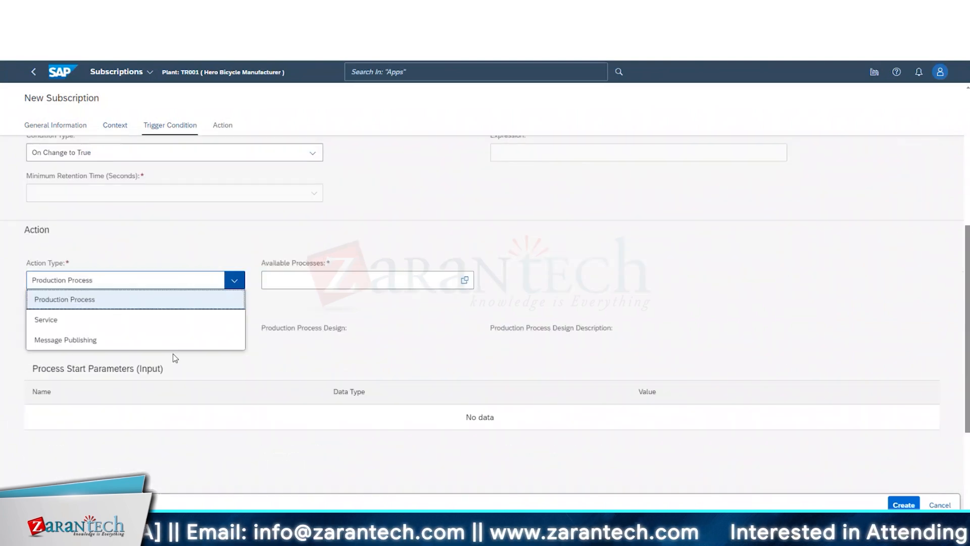
click(47, 340)
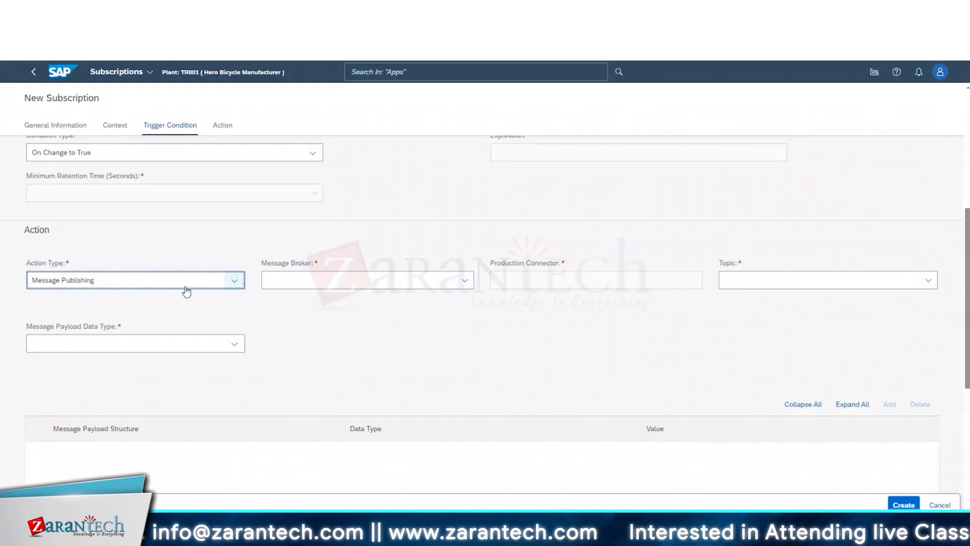
click(468, 282)
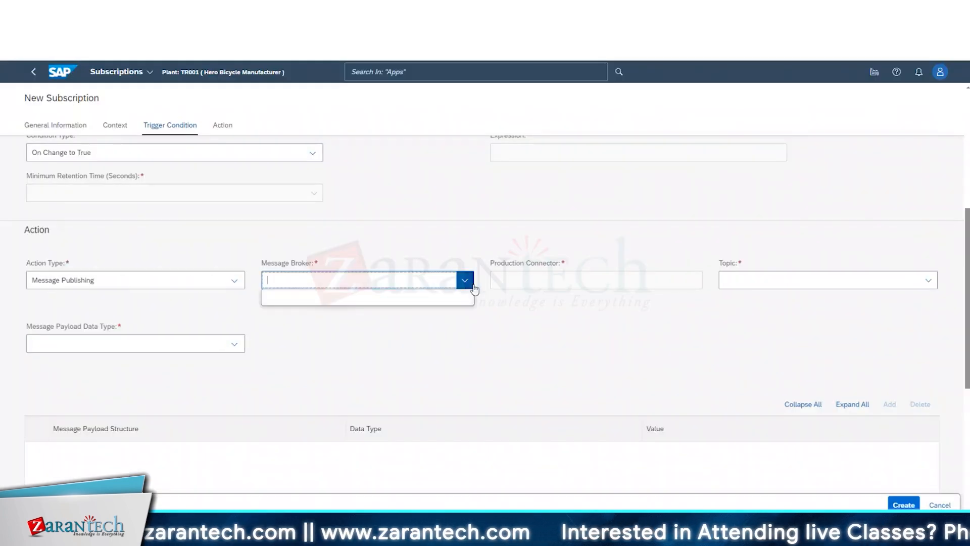
click(928, 280)
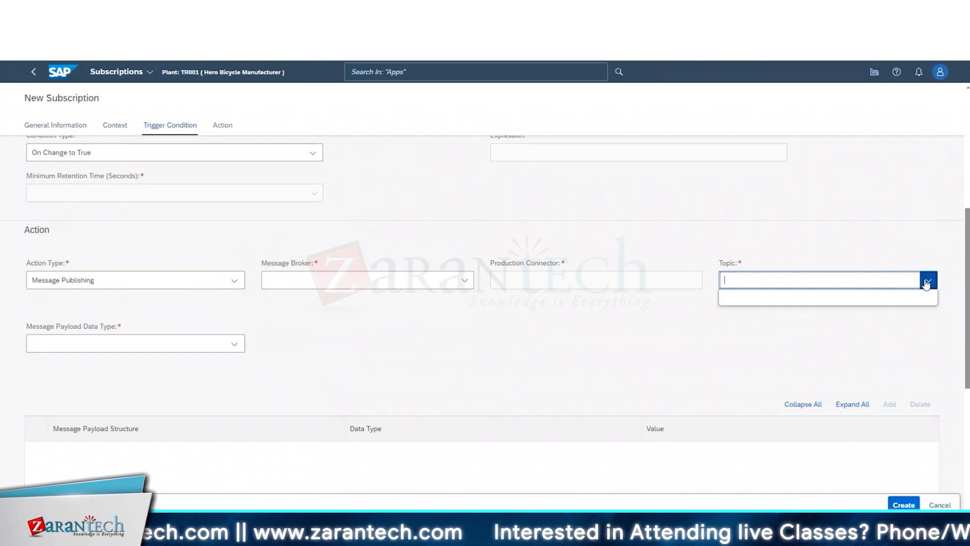
click(573, 290)
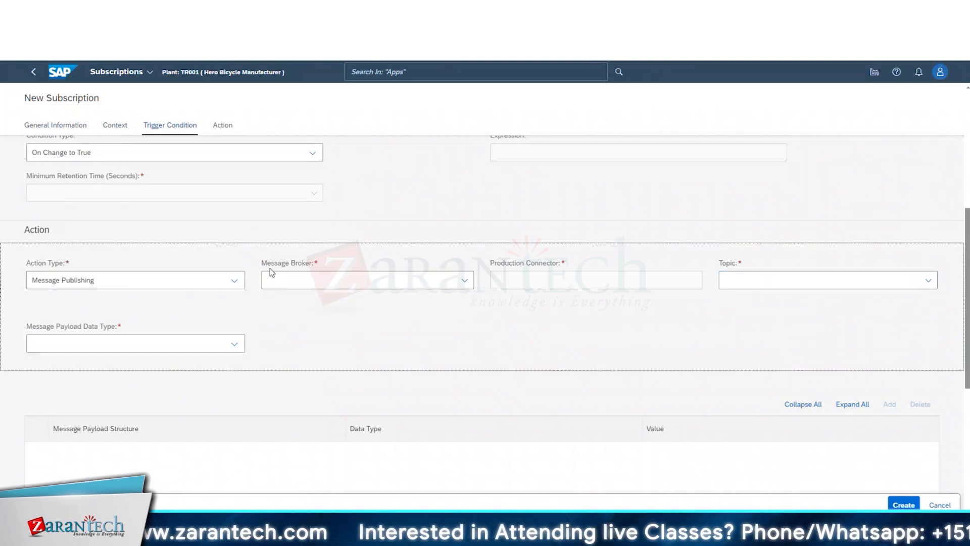
drag(263, 265, 304, 263)
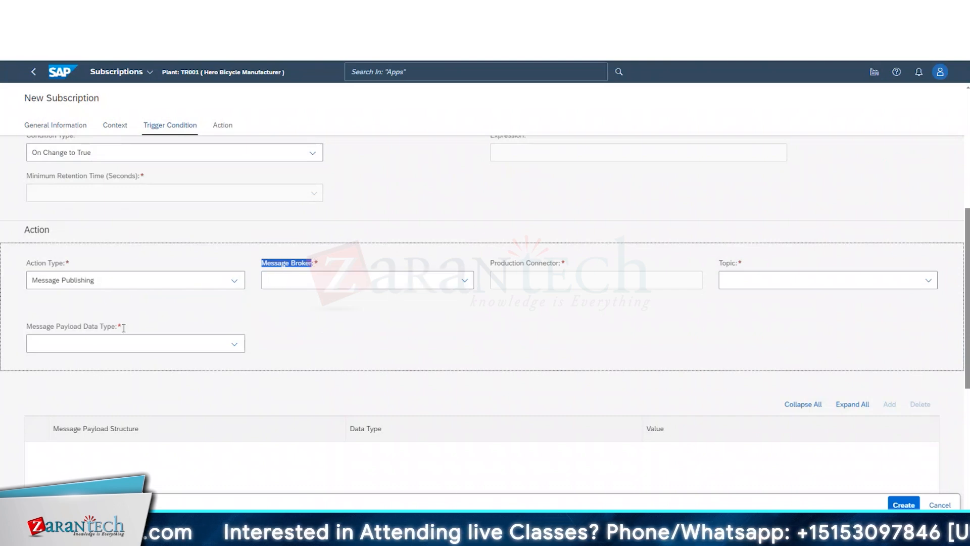
drag(27, 260, 398, 391)
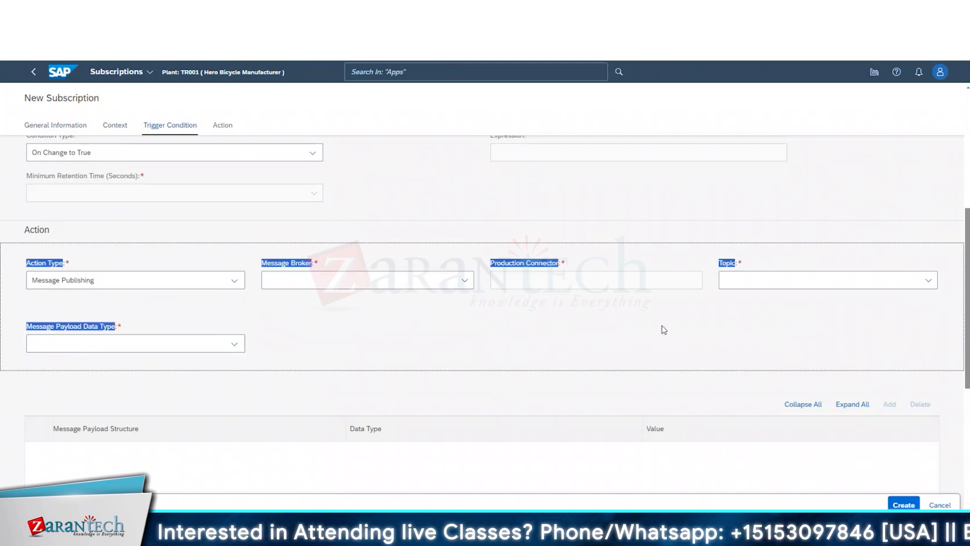
click(332, 346)
Set the Action Type back to Production Process and review the process start parameters and trigger condition
click(225, 283)
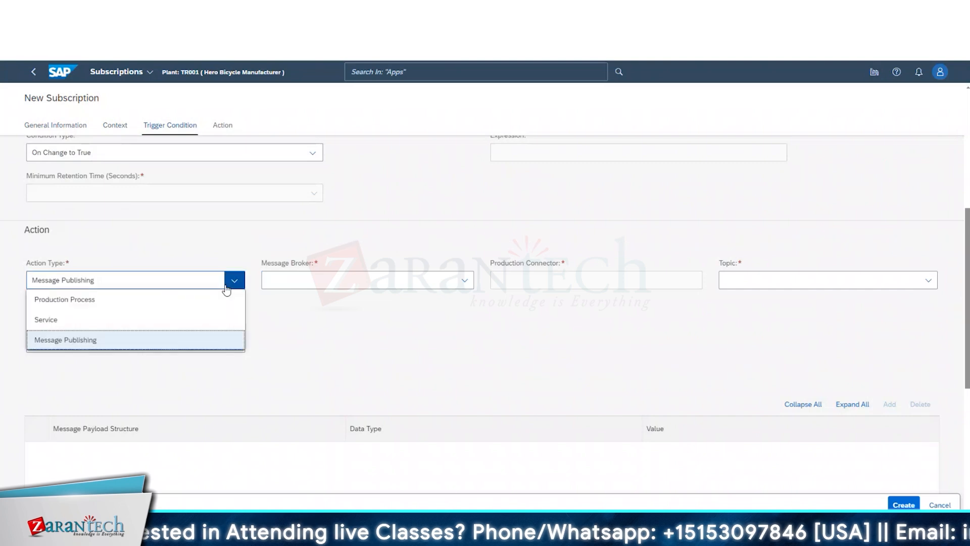
click(123, 302)
scroll(208, 468, up, 3)
scroll(208, 468, down, 4)
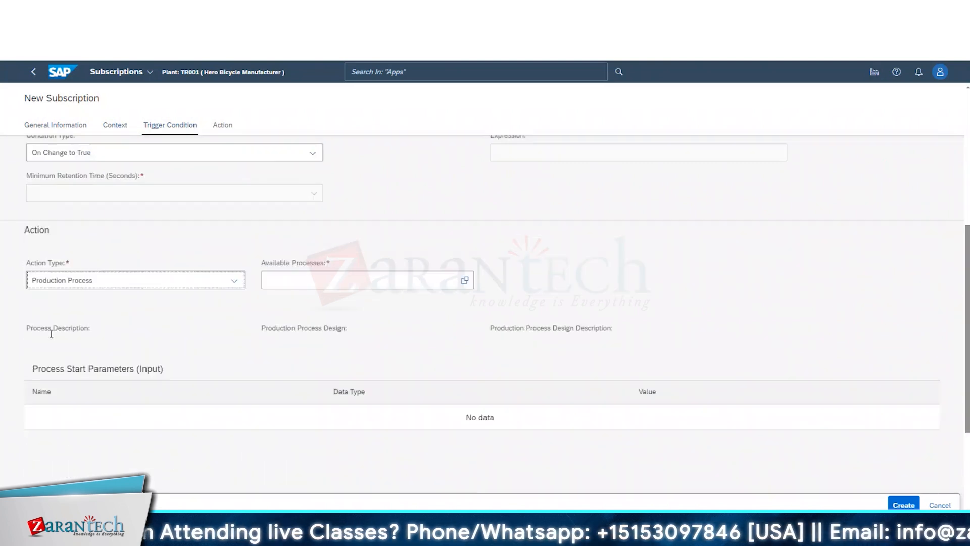
click(233, 281)
scroll(118, 332, up, 1)
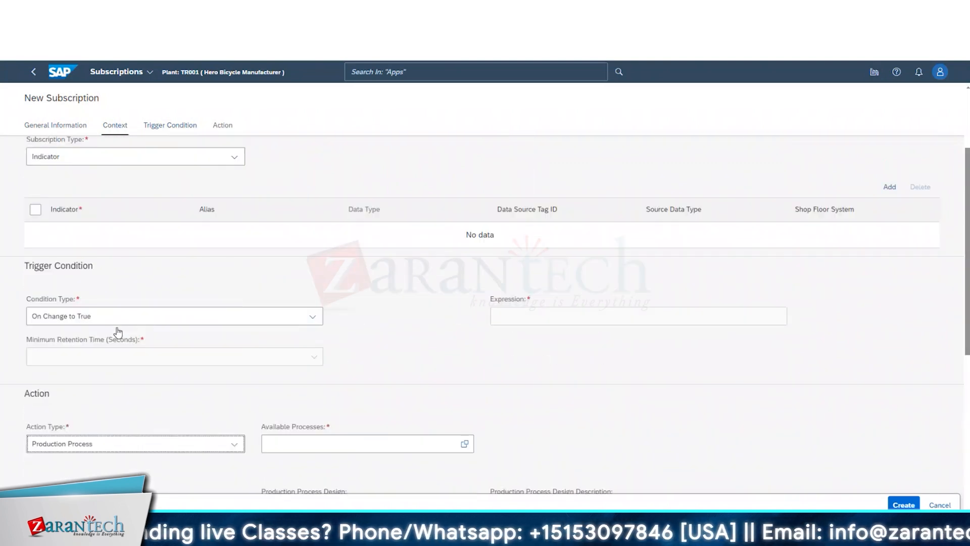
scroll(118, 425, down, 4)
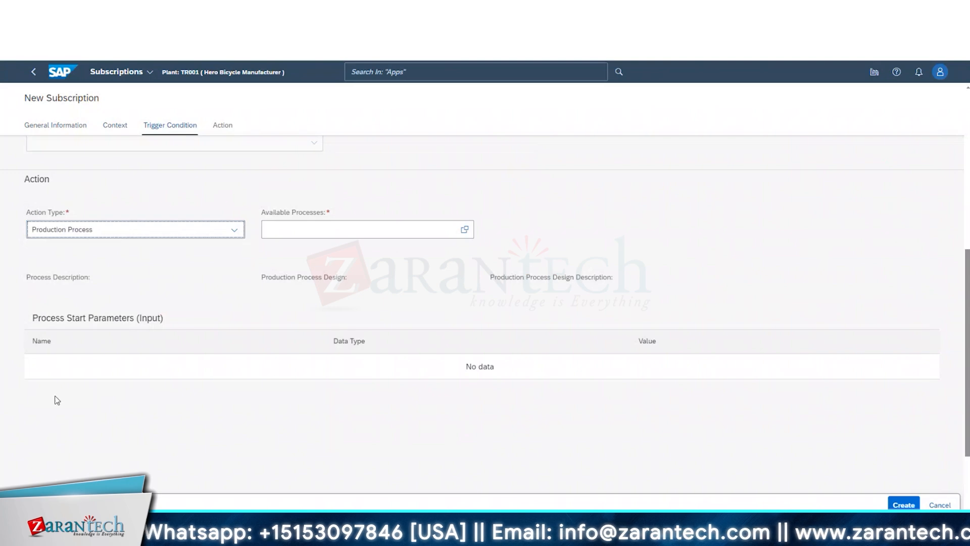
scroll(205, 390, up, 4)
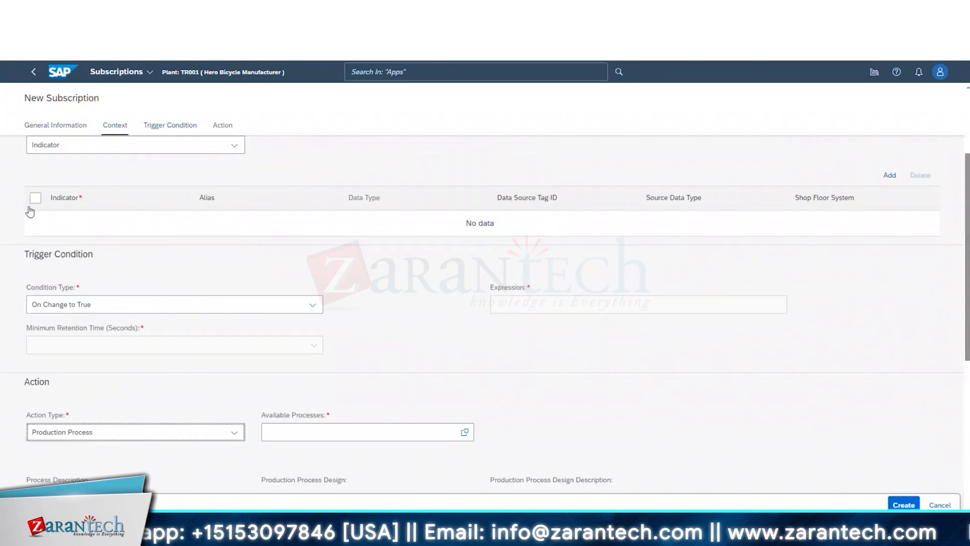
Change the trigger's Condition Type to On Change and review the rest of the subscription form
click(104, 308)
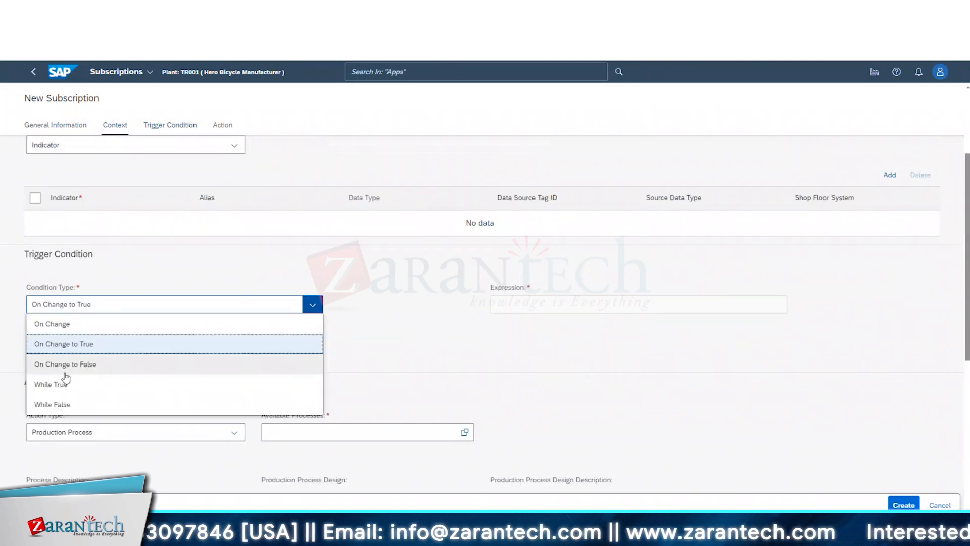
click(70, 325)
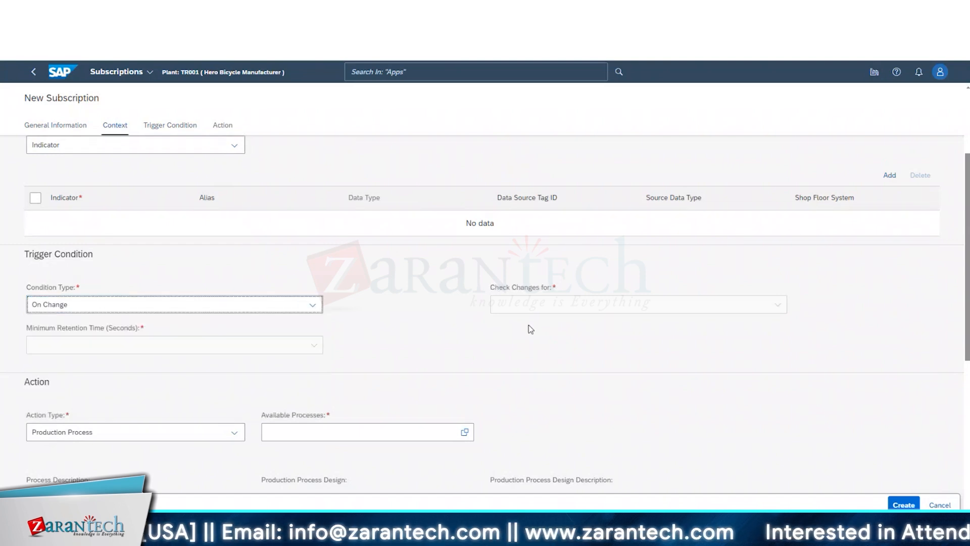
scroll(533, 364, down, 2)
drag(68, 334, 22, 322)
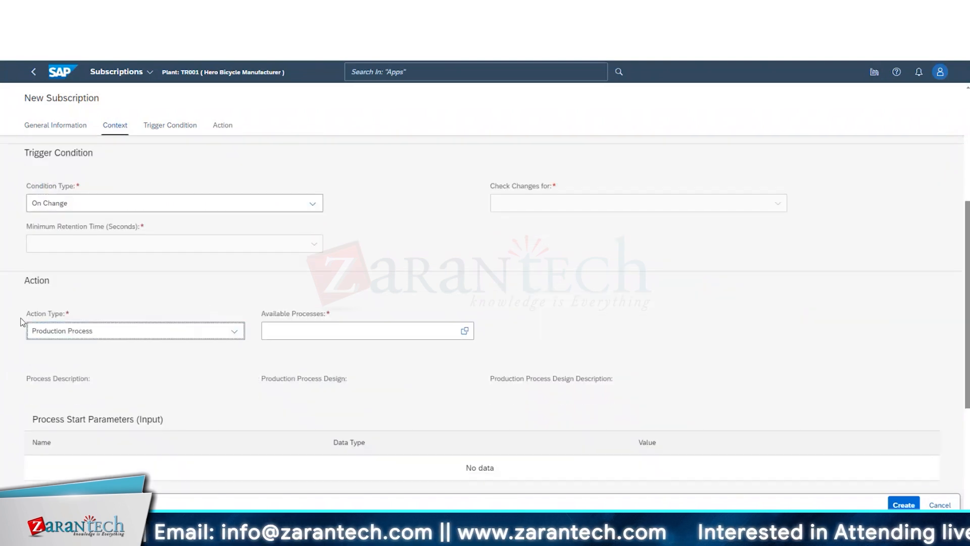
scroll(128, 351, down, 3)
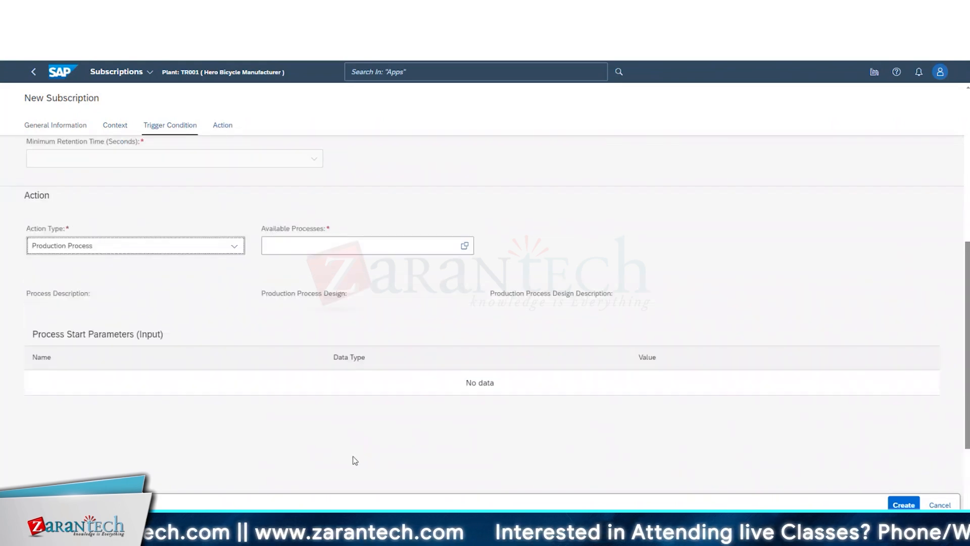
scroll(352, 455, up, 3)
scroll(332, 410, up, 4)
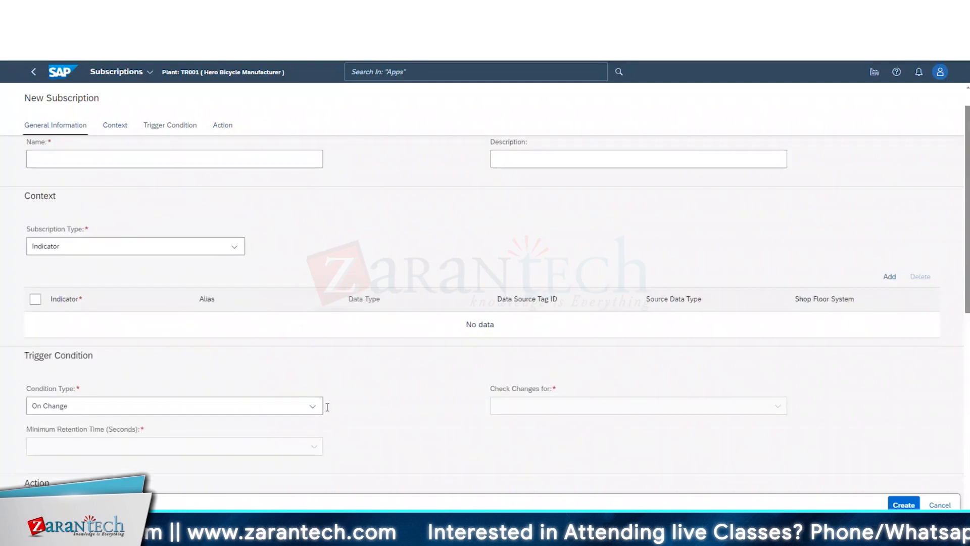
Leave the subscription form without creating it and start a new timer
click(33, 72)
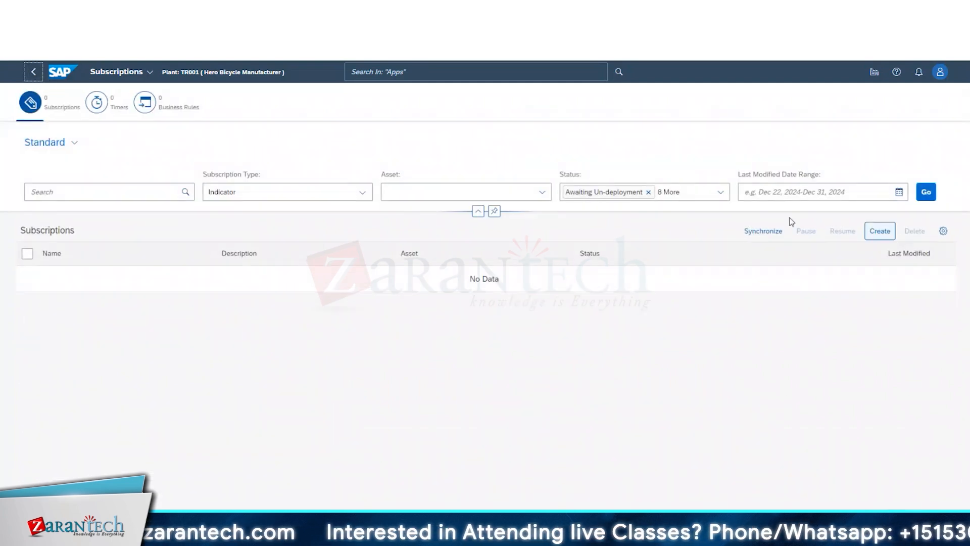
click(96, 102)
click(882, 232)
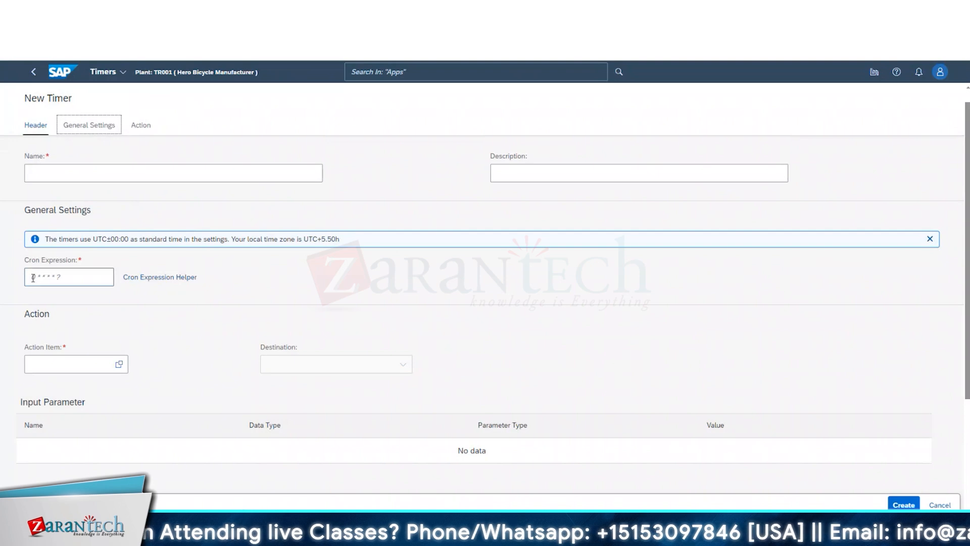
Choose the SFC_START production process under DMC_Cloud as the timer's action item
click(124, 371)
click(119, 365)
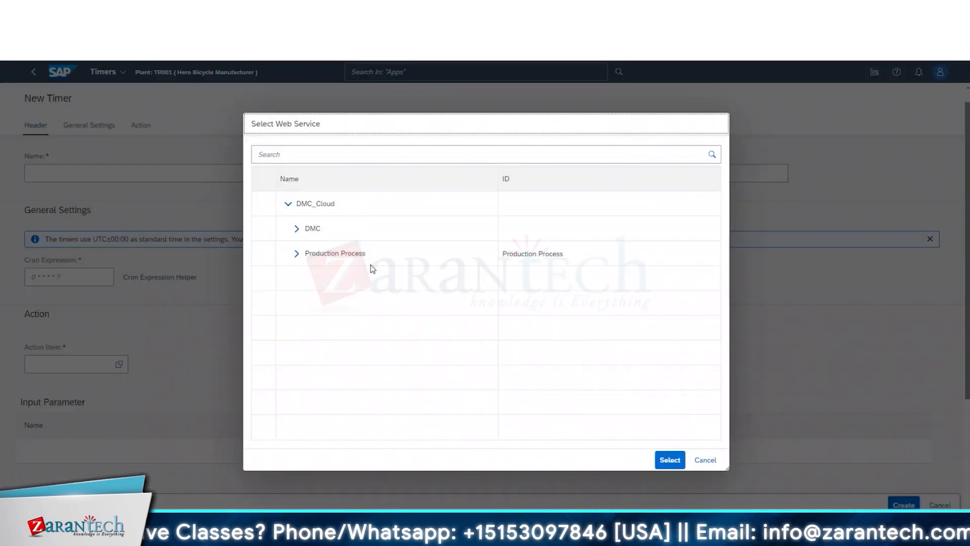
click(297, 253)
click(297, 229)
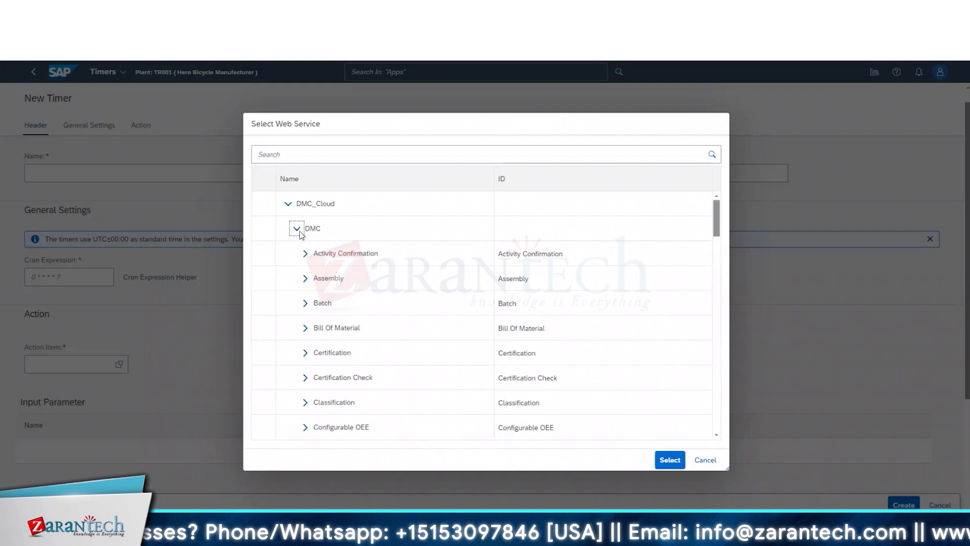
click(297, 229)
click(333, 329)
click(665, 462)
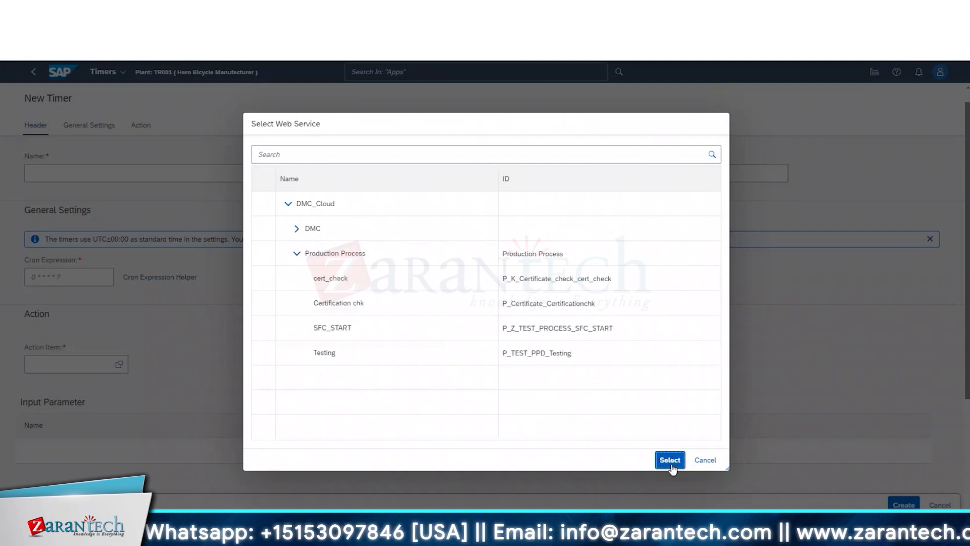
Choose the Testing production process as the timer's action item and review its input parameters
click(573, 346)
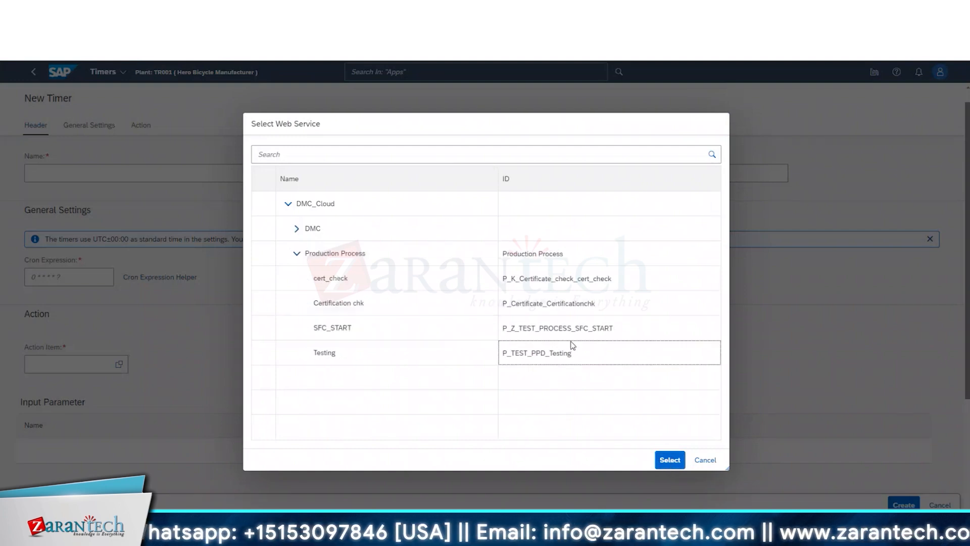
click(267, 360)
click(667, 460)
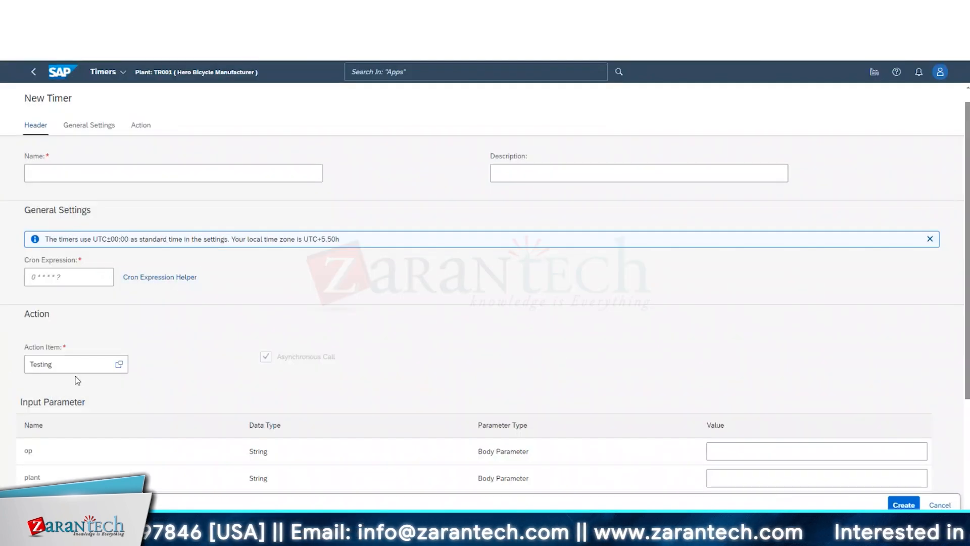
scroll(111, 360, down, 3)
scroll(482, 314, up, 3)
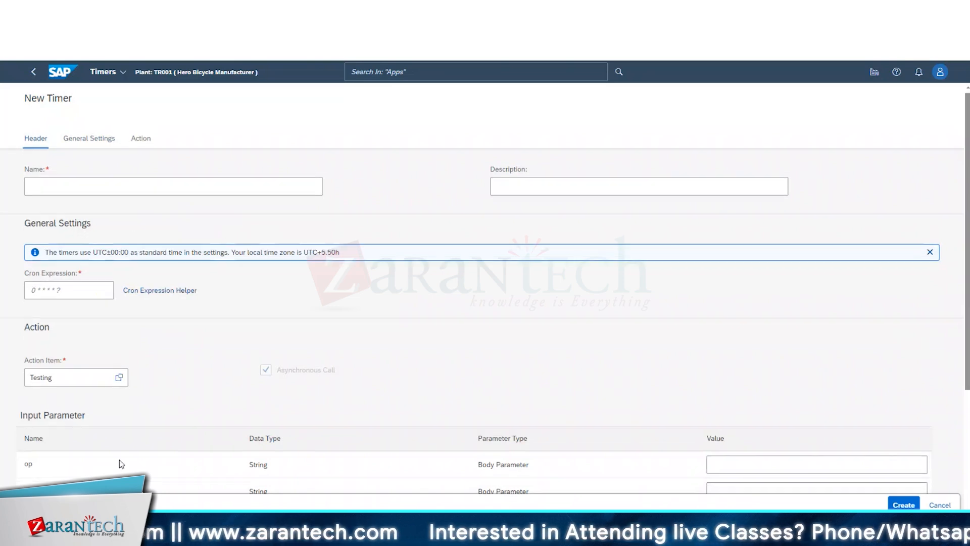
scroll(230, 208, down, 3)
scroll(229, 395, up, 3)
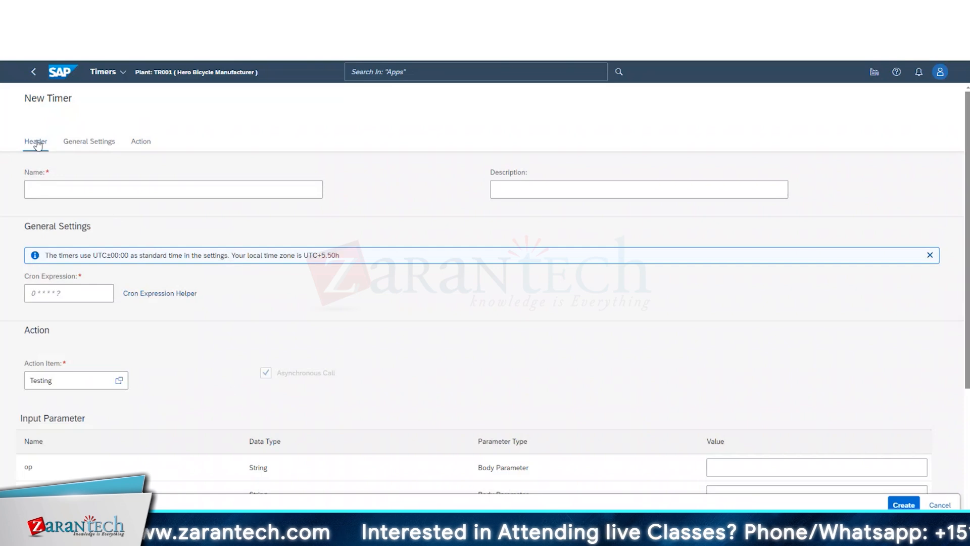
Leave the timer form without creating it and start a new business rule
click(33, 71)
click(186, 110)
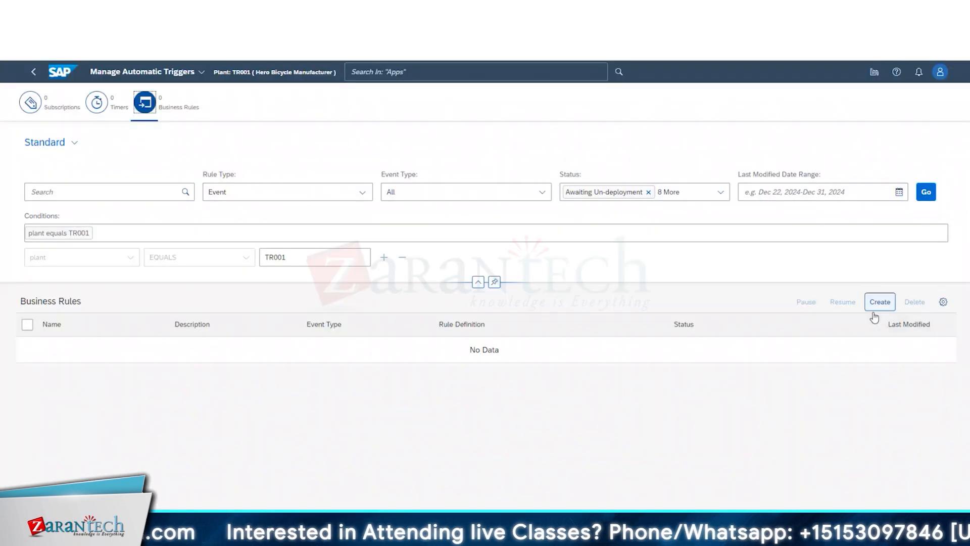
click(877, 313)
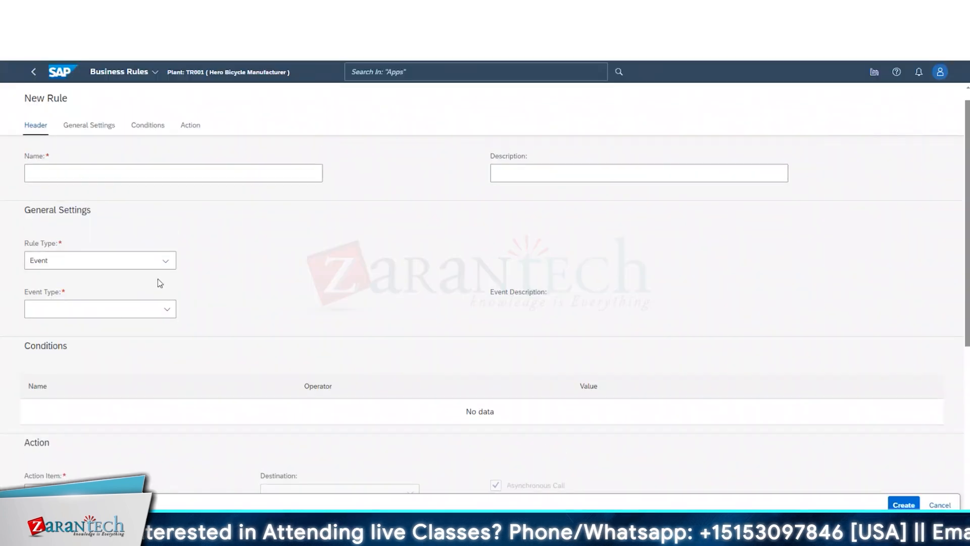
Try the Business Service rule type for the new rule and return it to Event
click(139, 262)
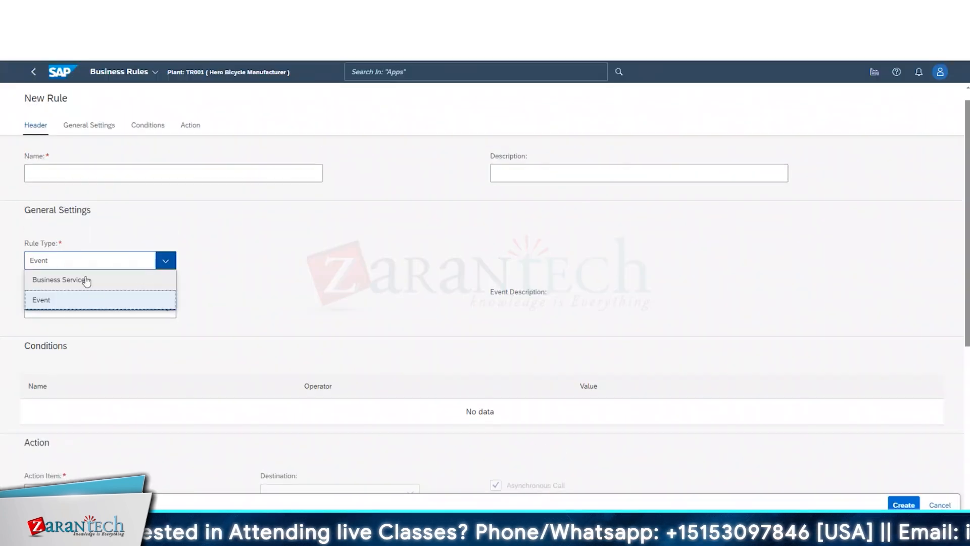
click(85, 278)
click(650, 314)
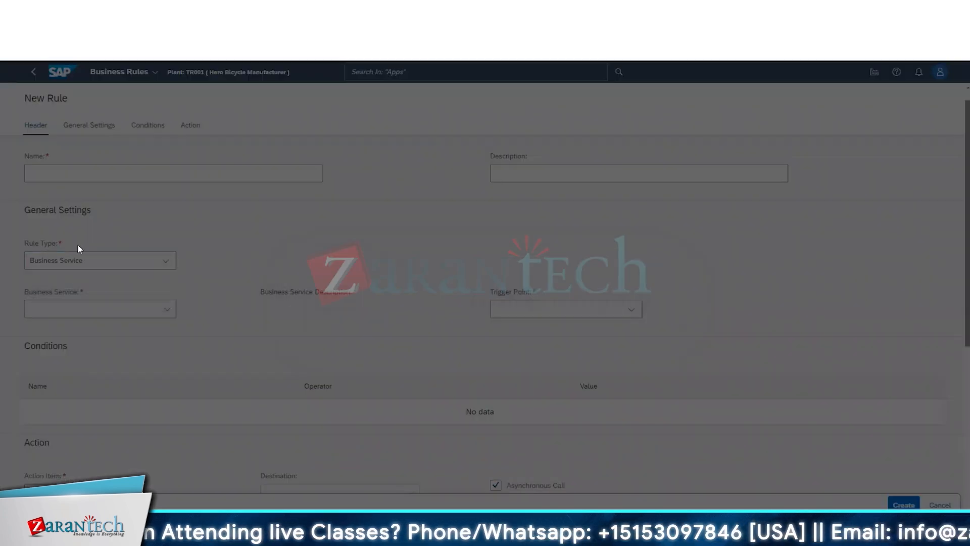
click(143, 260)
click(87, 300)
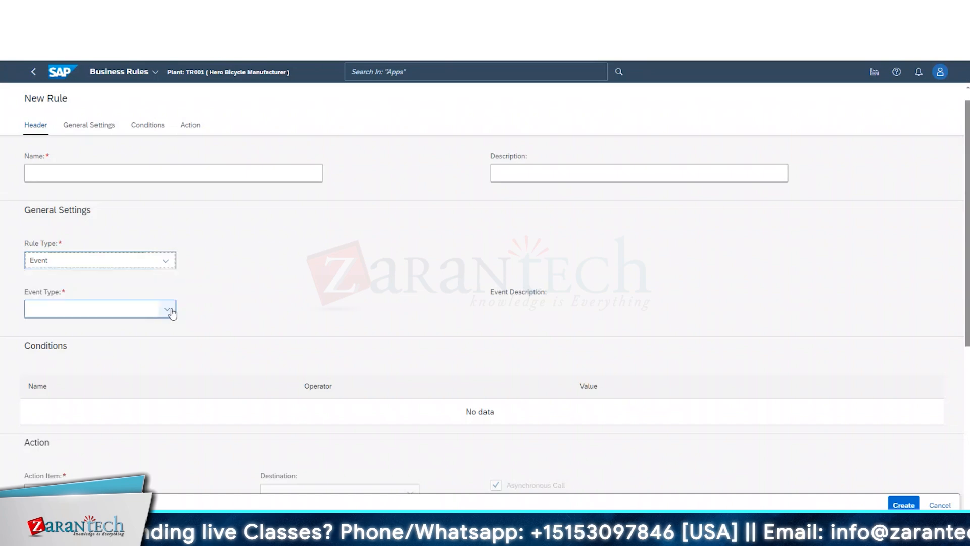
Look through the available event types and set the rule's Event Type to SFC Created
click(167, 309)
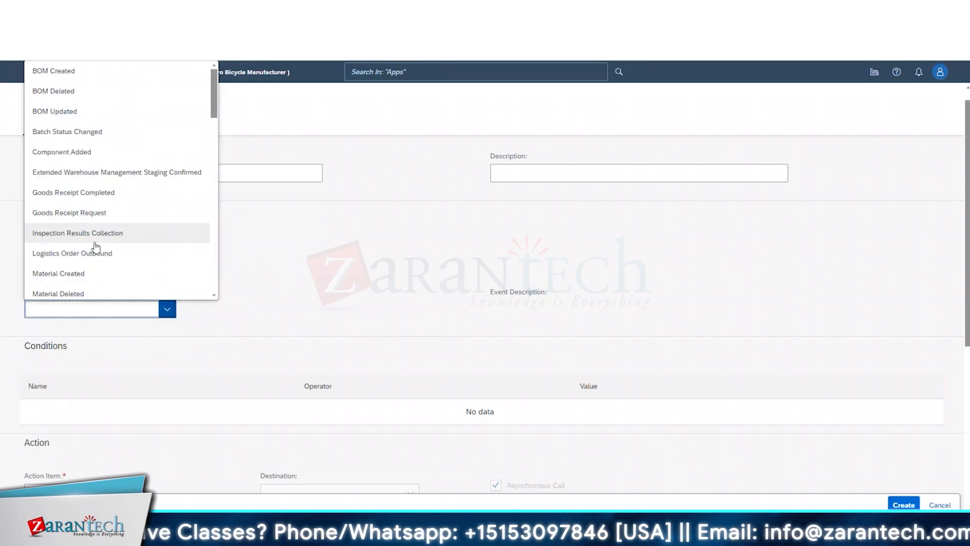
scroll(62, 286, down, 2)
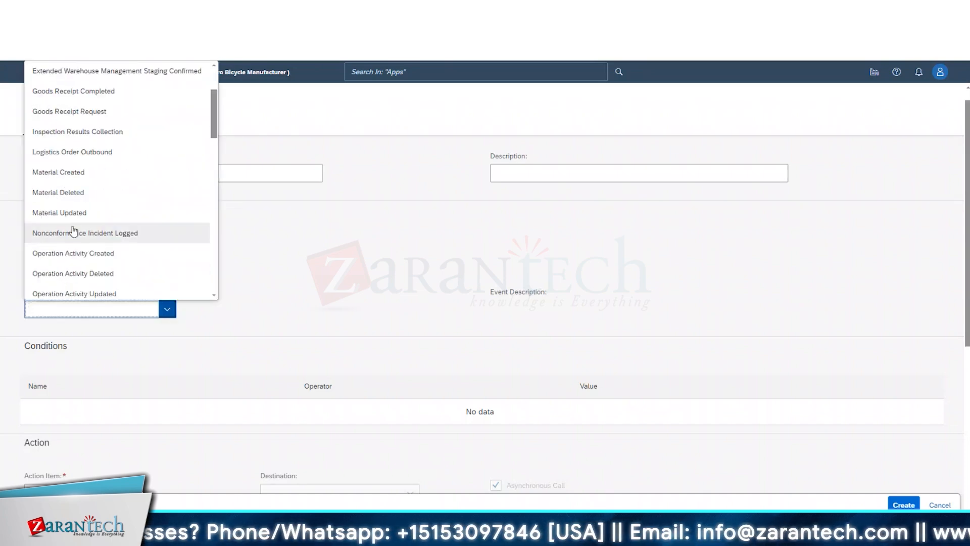
scroll(74, 229, down, 2)
scroll(71, 243, down, 2)
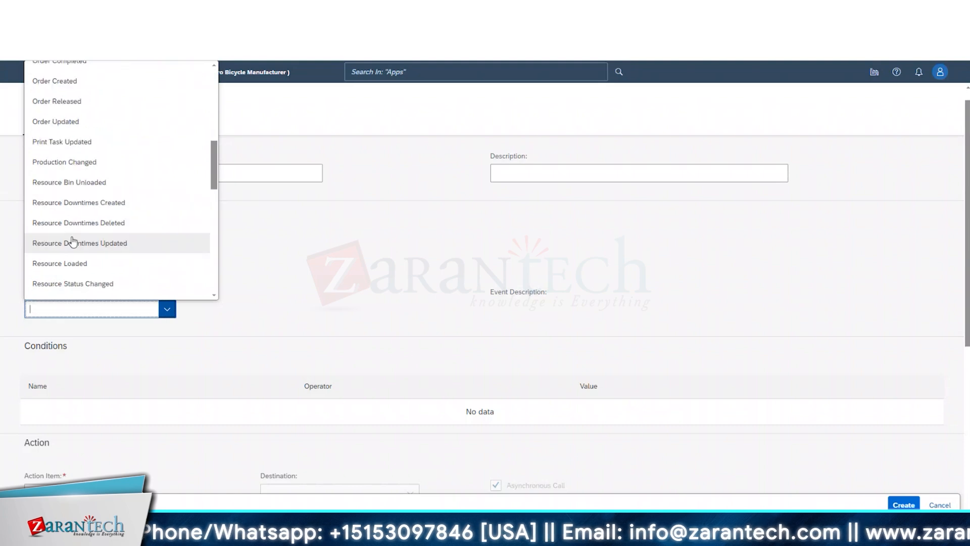
scroll(66, 243, down, 5)
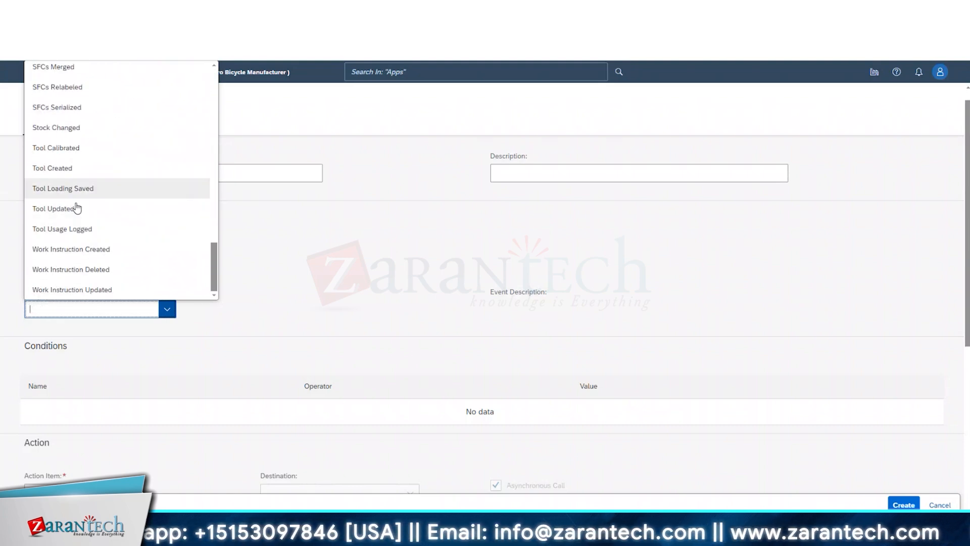
scroll(66, 222, up, 3)
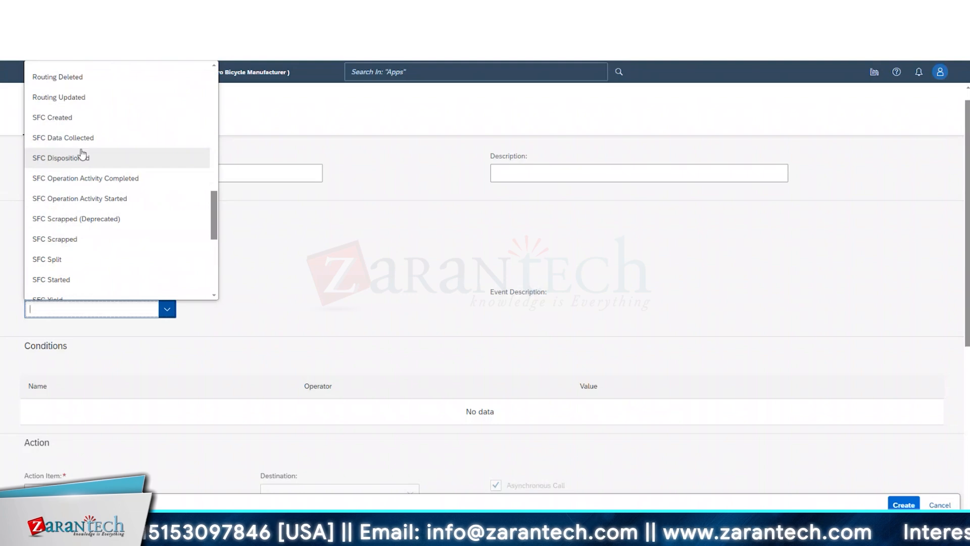
click(70, 118)
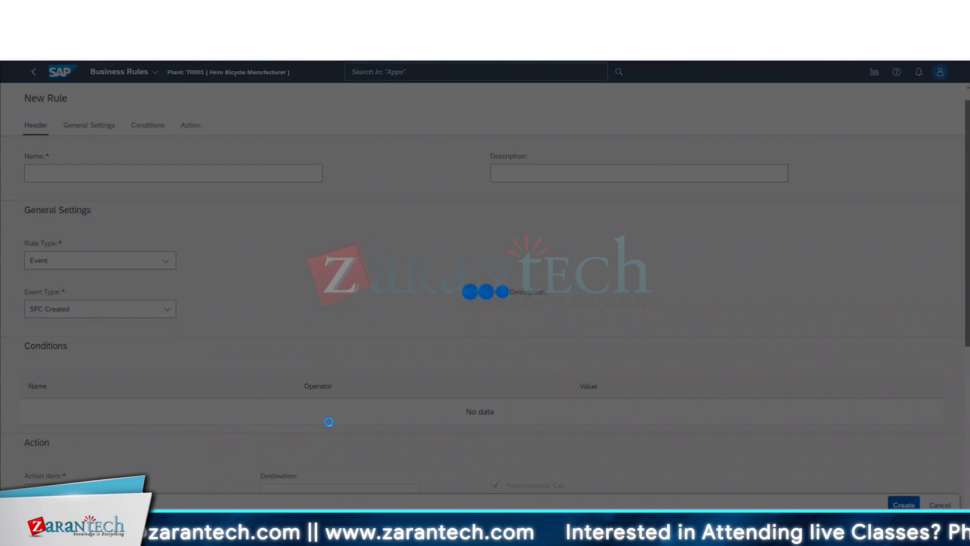
Choose the SFC_START production process under DMC_Cloud as the rule's action item
scroll(54, 410, down, 1)
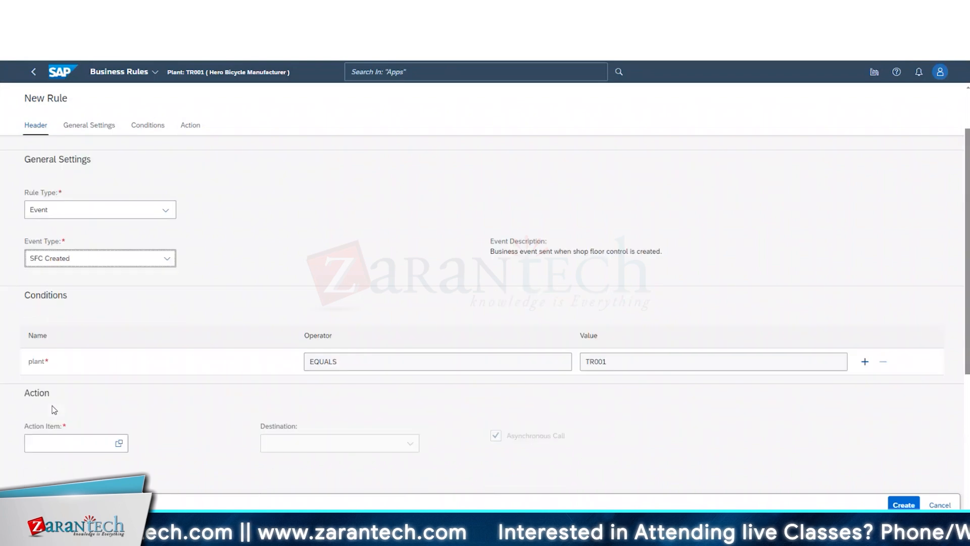
scroll(54, 410, down, 2)
click(121, 341)
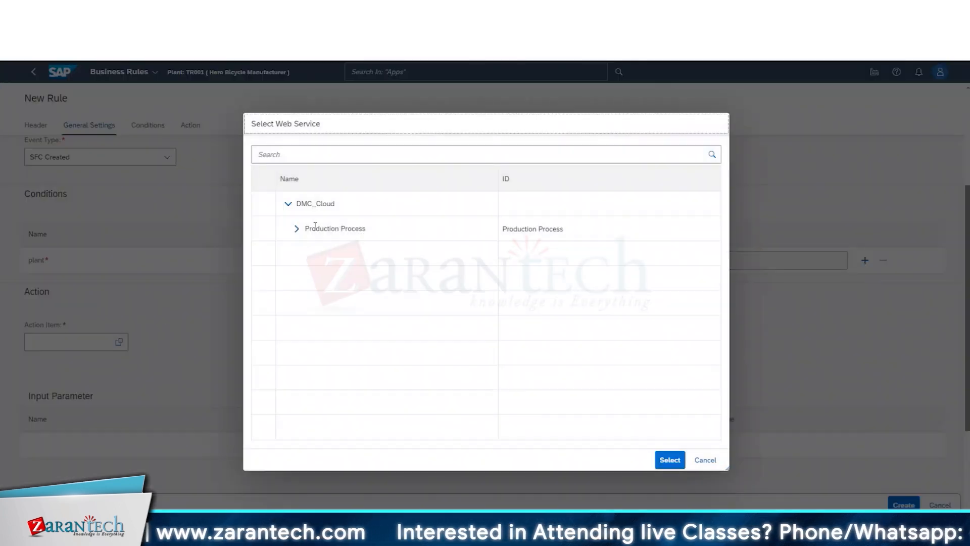
click(297, 228)
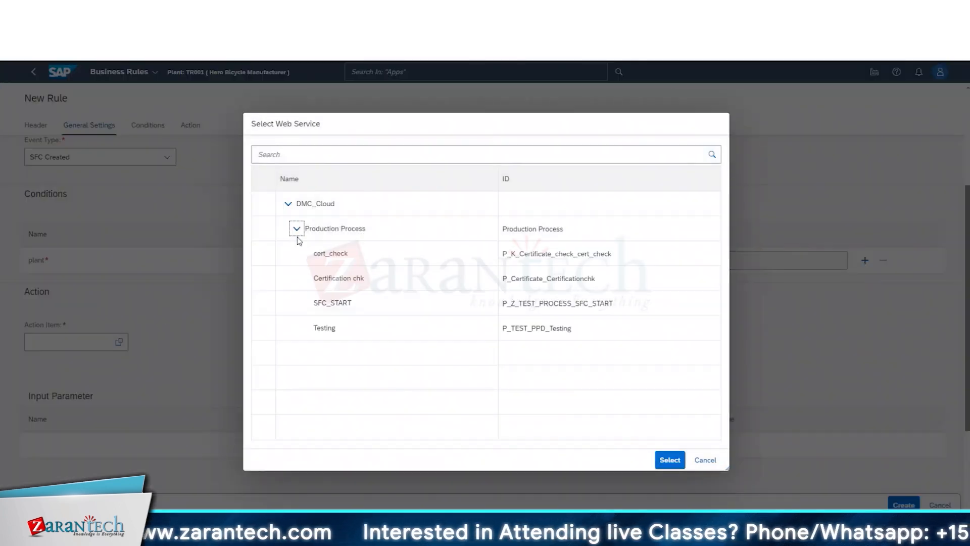
click(260, 314)
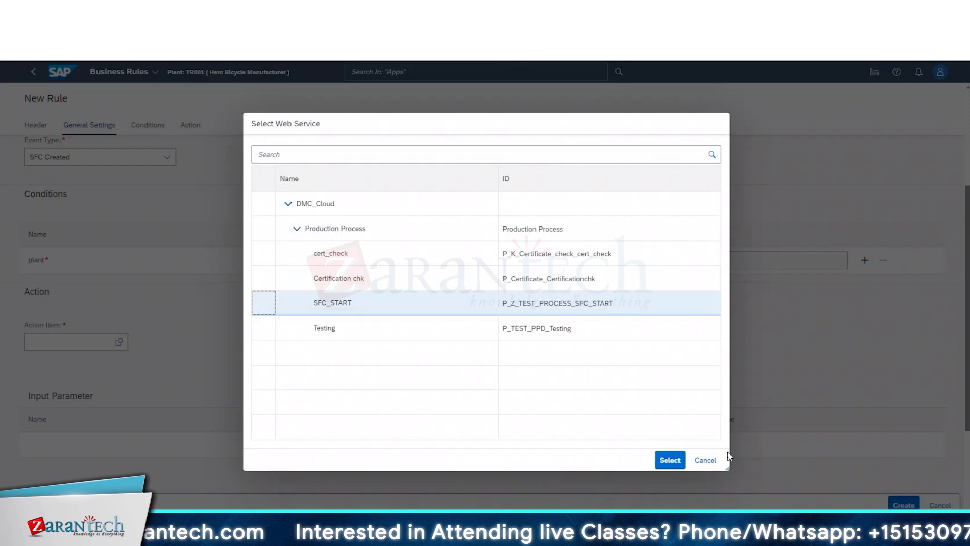
click(669, 460)
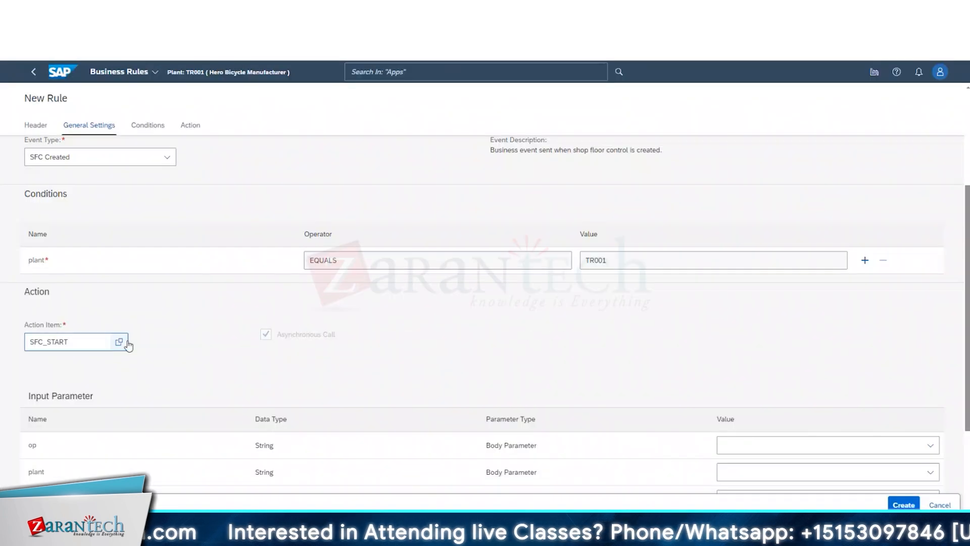
Review the rule's conditions and input parameters, including the values selectable for the op parameter
scroll(99, 315, up, 3)
scroll(77, 327, down, 5)
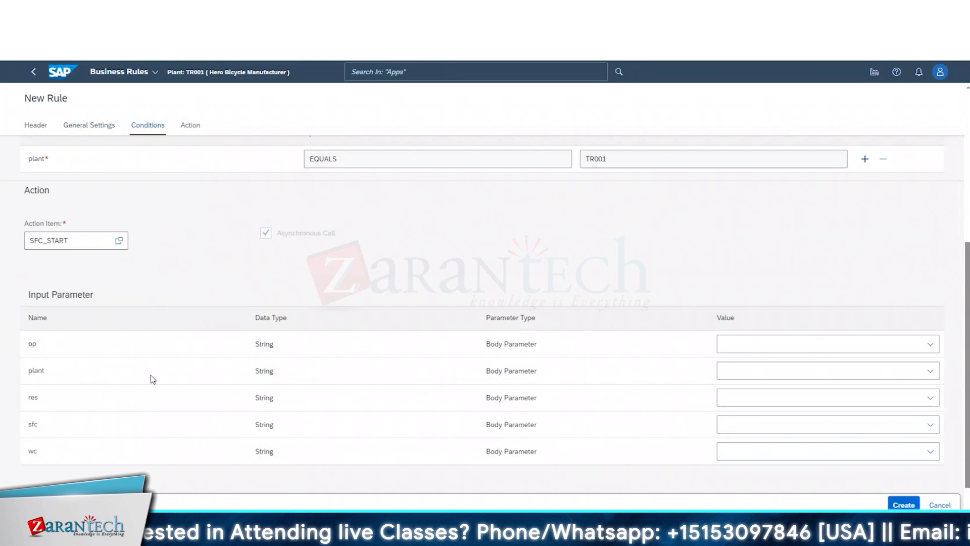
scroll(154, 380, up, 2)
scroll(153, 380, down, 2)
scroll(153, 379, up, 2)
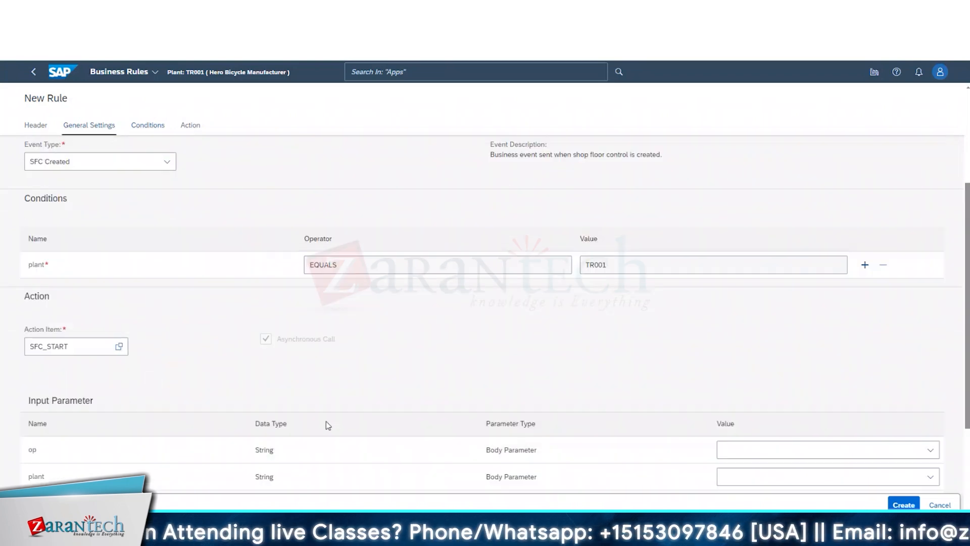
scroll(328, 424, down, 2)
click(918, 347)
click(931, 344)
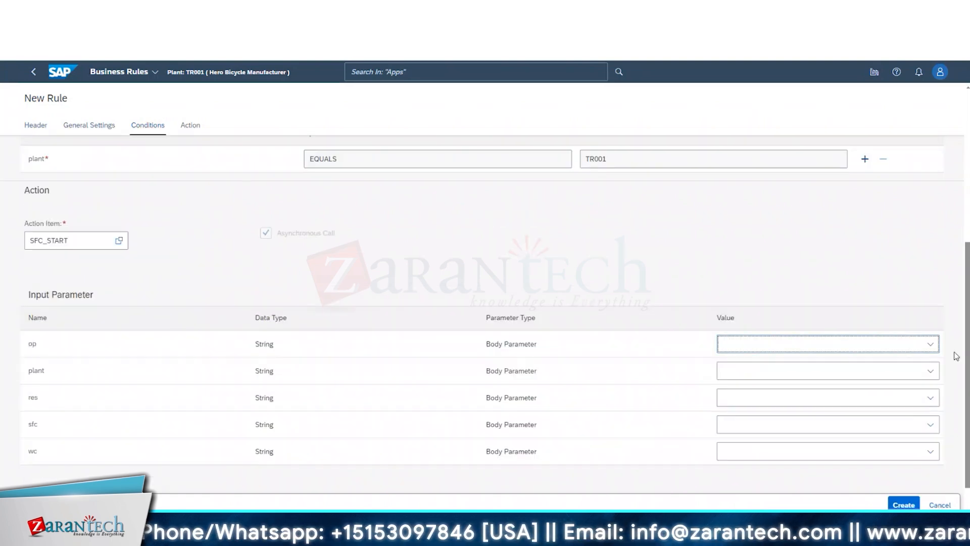
click(930, 344)
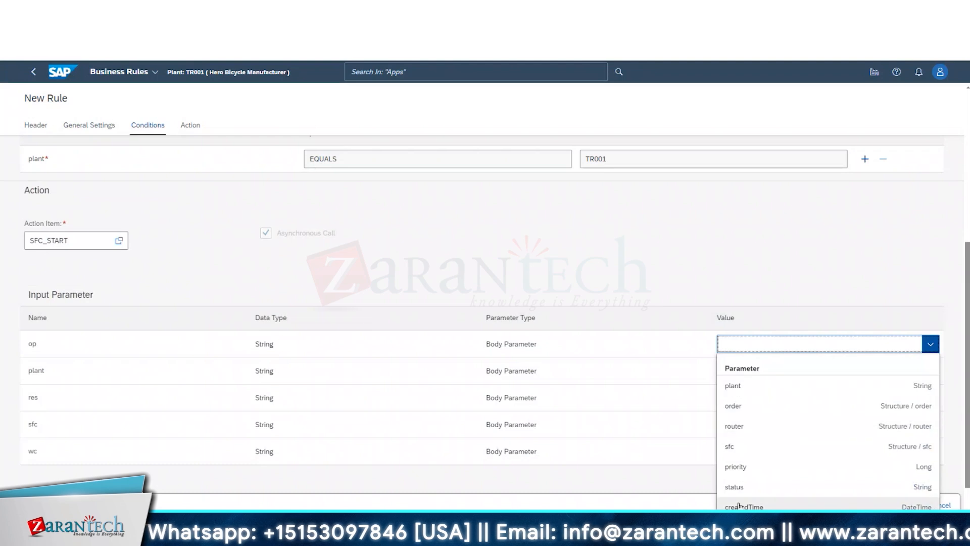
click(551, 208)
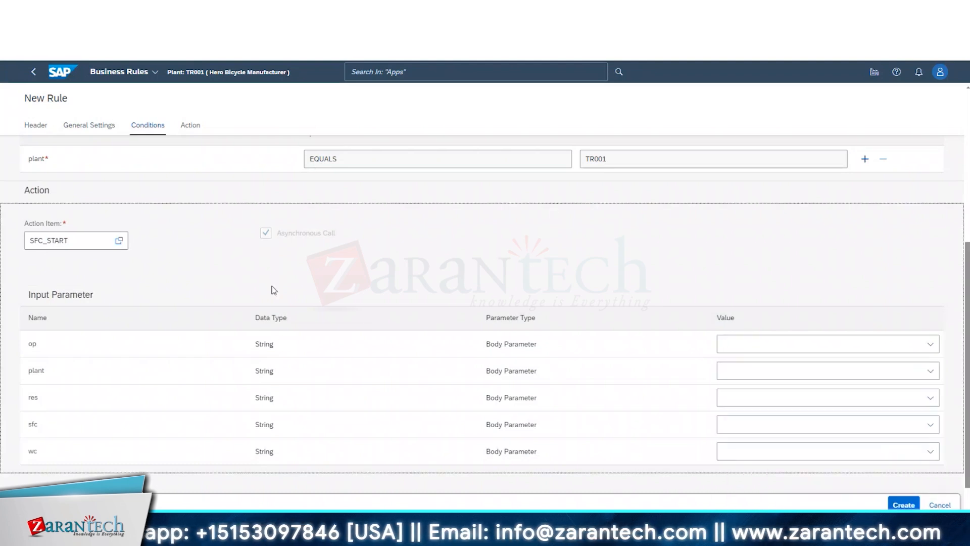
Change the rule's Rule Type to Business Service and accept the change
scroll(273, 290, up, 4)
scroll(80, 294, up, 2)
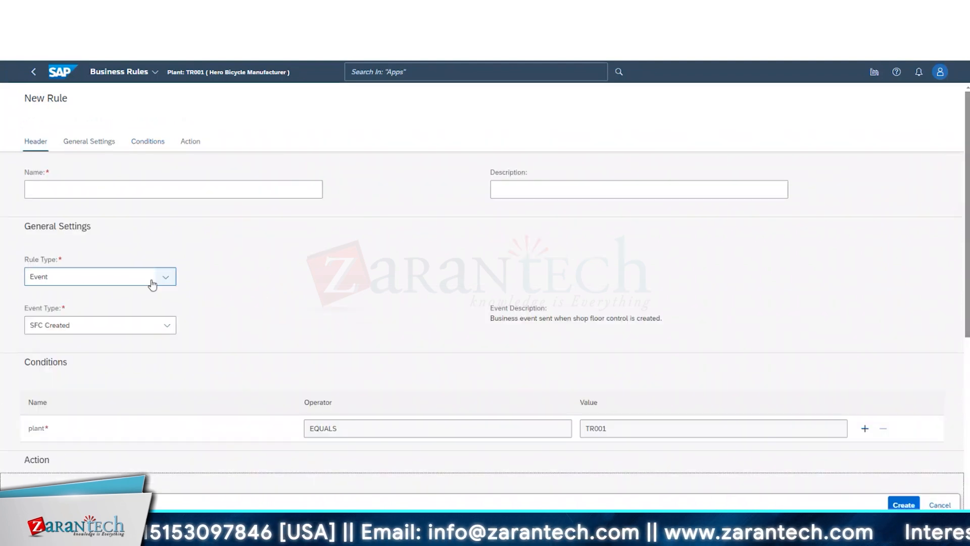
click(151, 278)
click(101, 294)
click(614, 315)
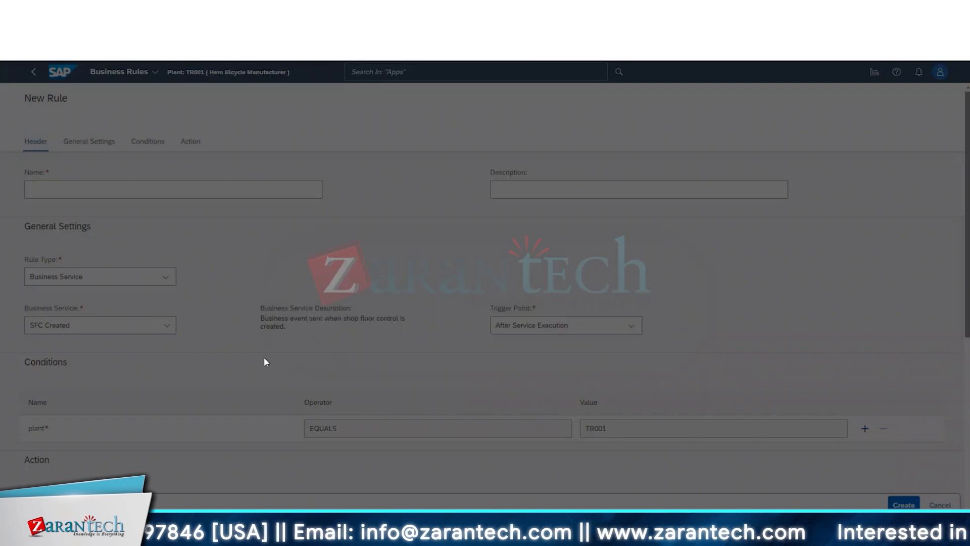
Look through the available business services, set the rule's Business Service to Start SFC, and review the action section
click(166, 325)
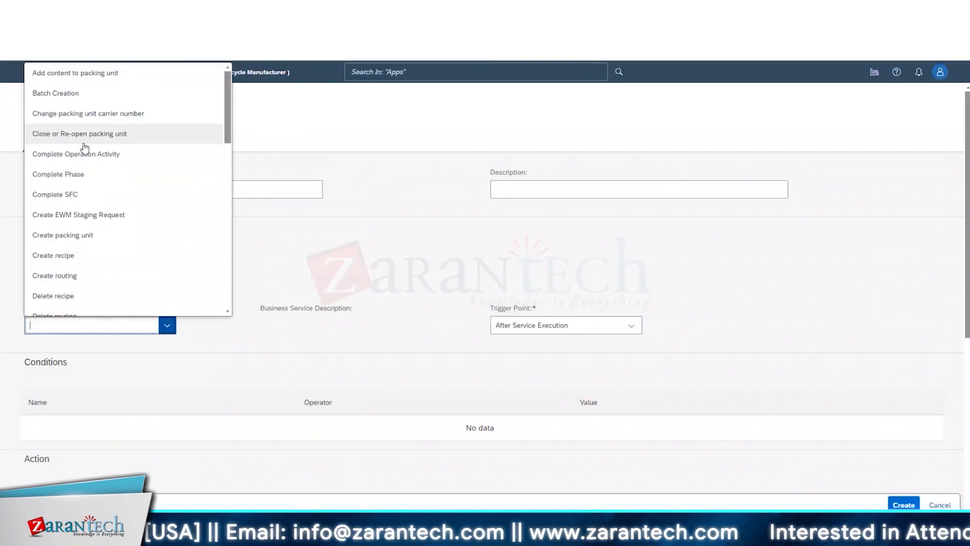
scroll(107, 178, down, 2)
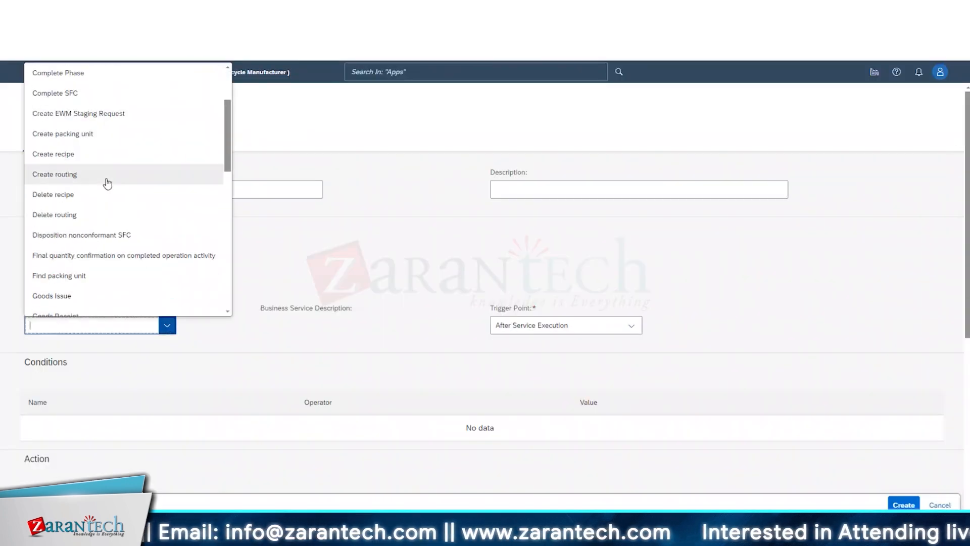
scroll(104, 182, up, 2)
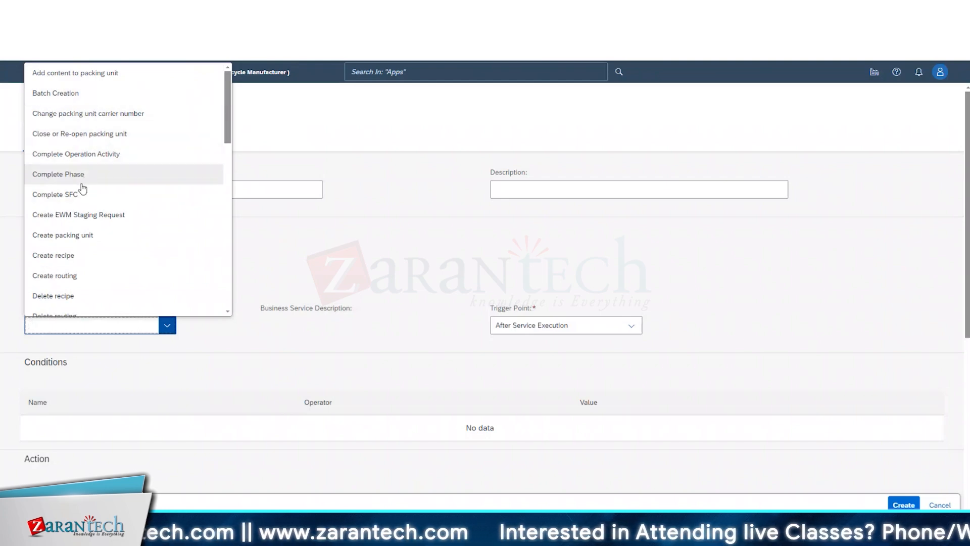
scroll(113, 204, down, 8)
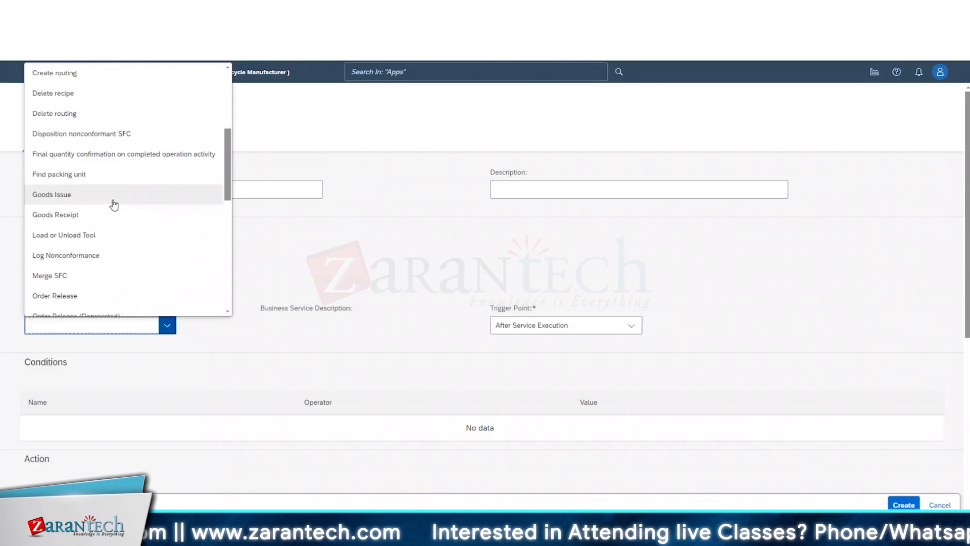
scroll(113, 204, down, 4)
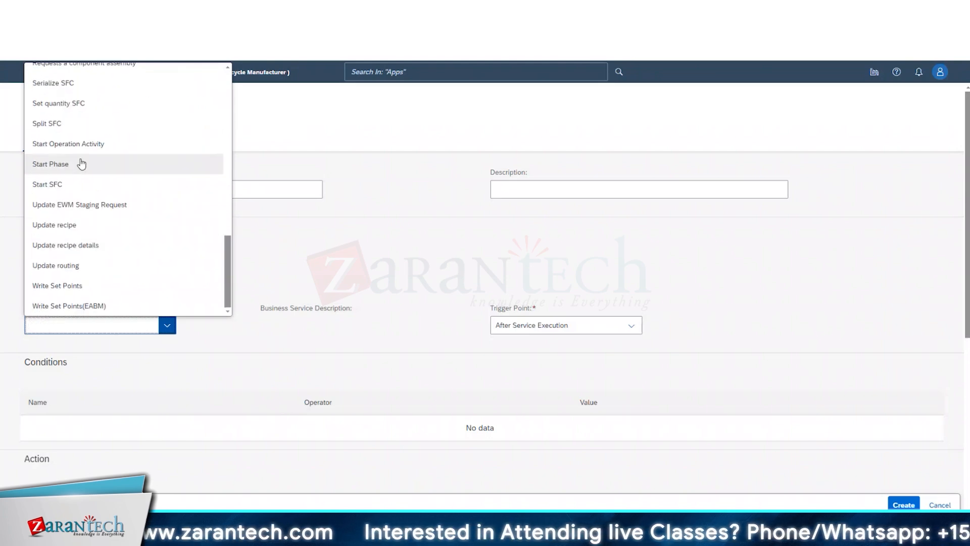
click(101, 377)
click(167, 325)
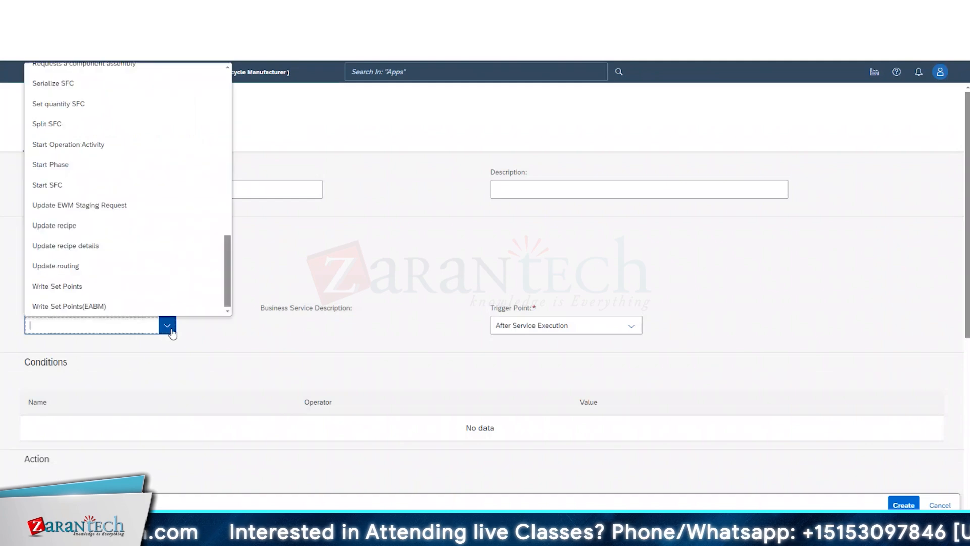
click(44, 186)
click(613, 315)
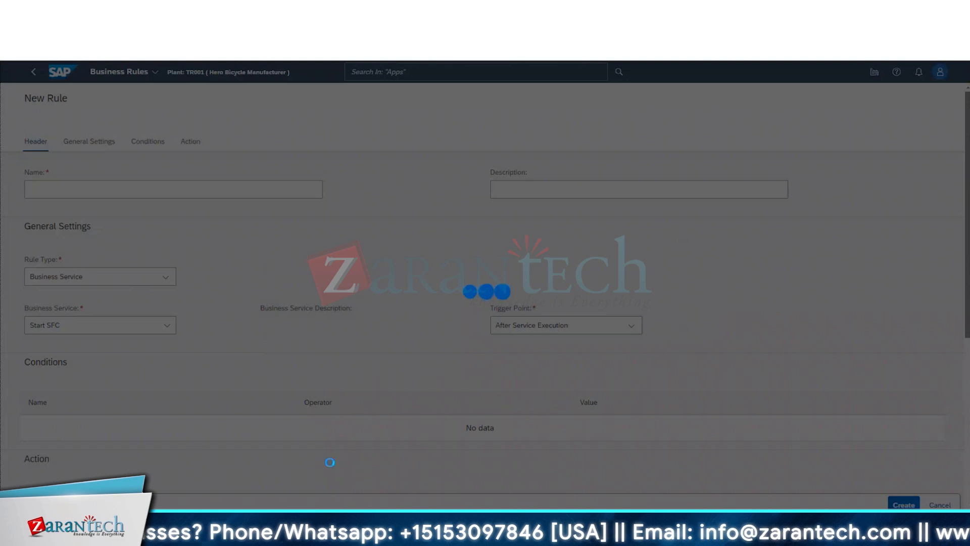
scroll(168, 454, down, 5)
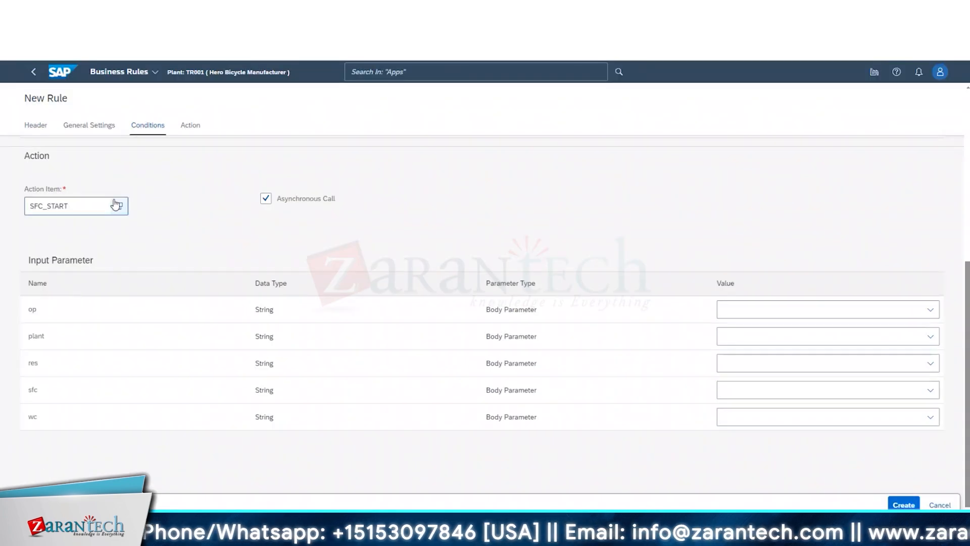
Add a second condition on resource to the rule and check which operators are available for it
click(930, 310)
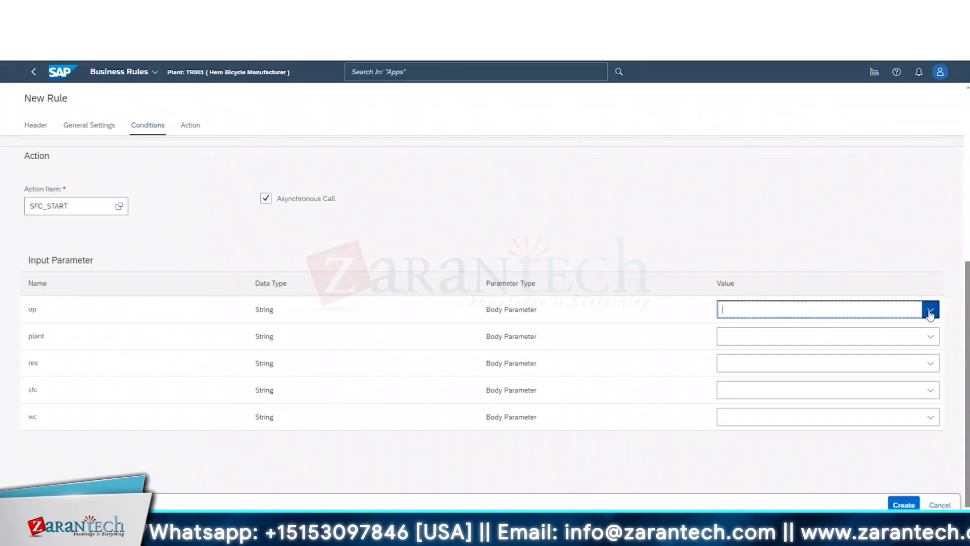
click(622, 252)
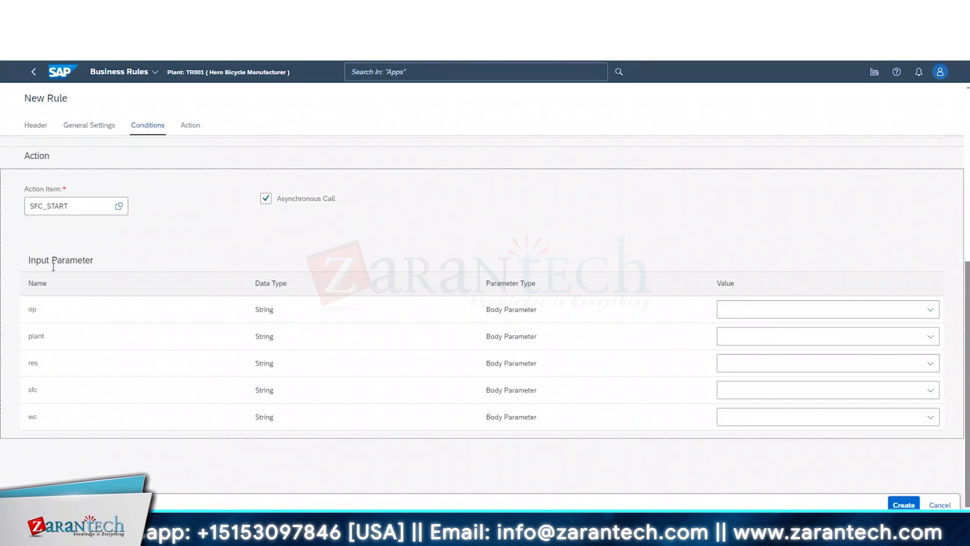
scroll(50, 273, up, 2)
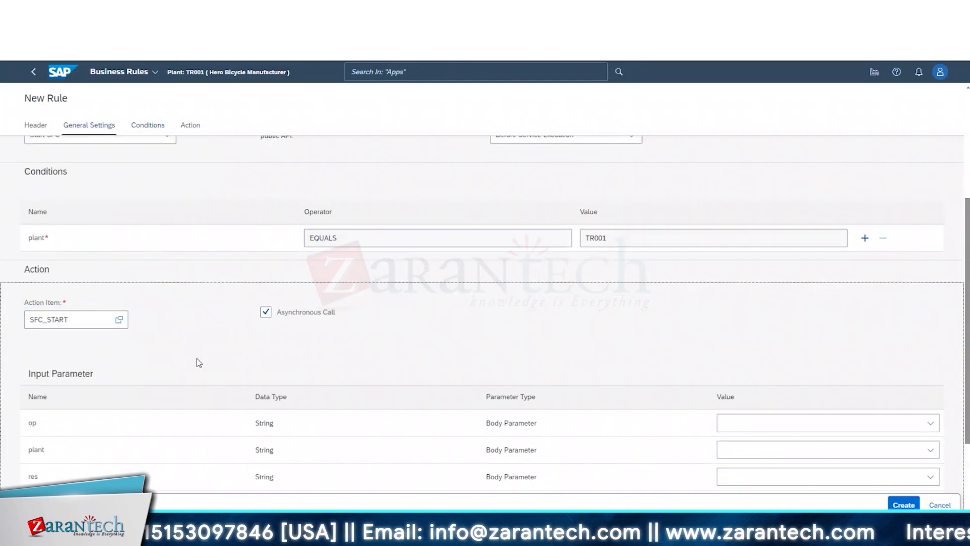
scroll(195, 361, up, 1)
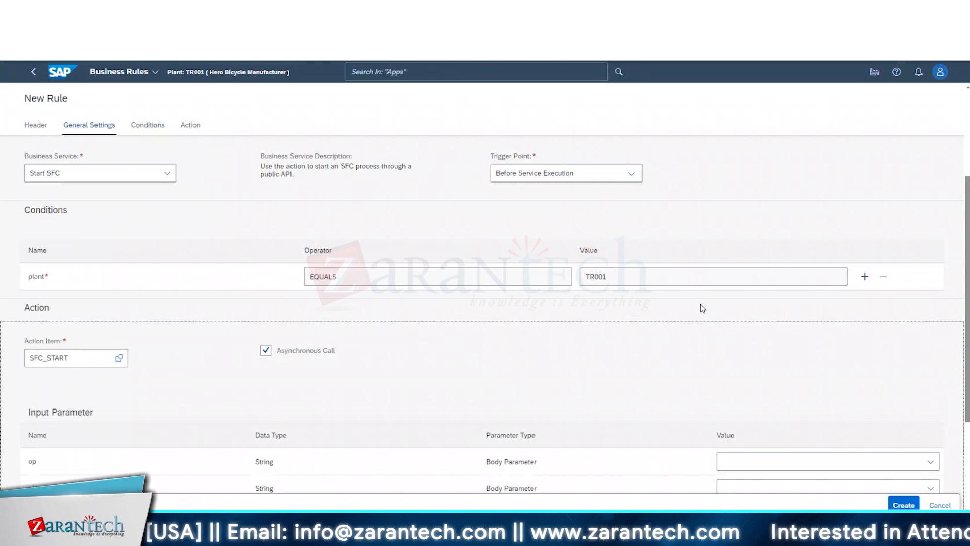
click(865, 276)
click(272, 303)
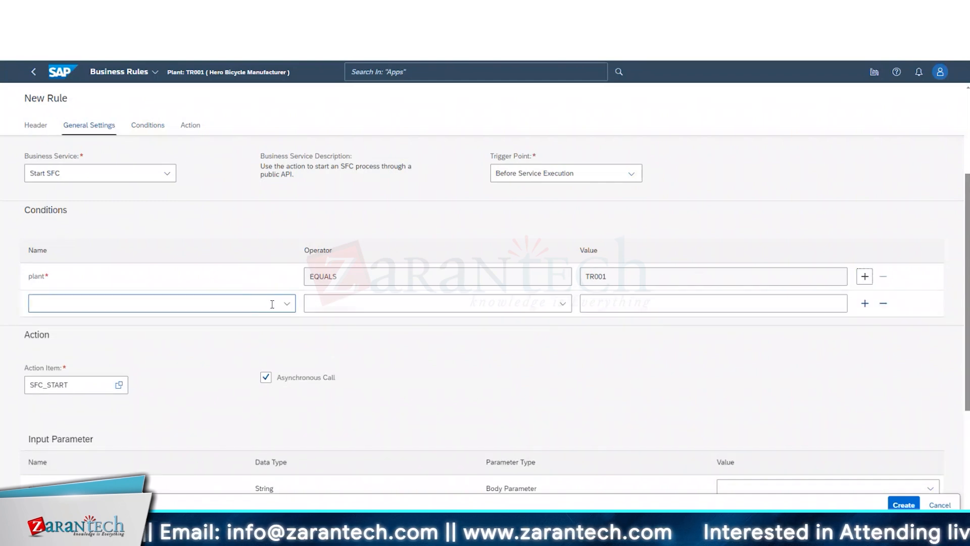
click(286, 303)
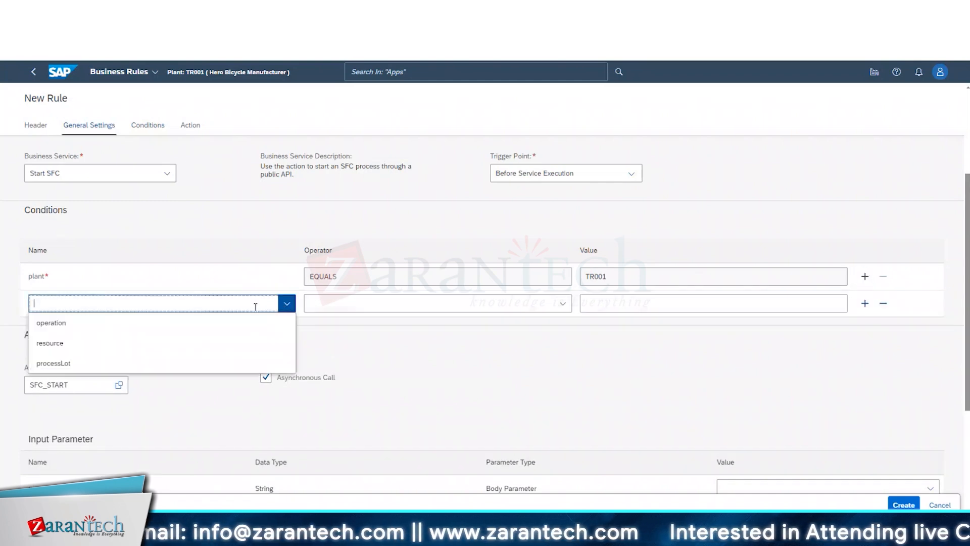
click(61, 344)
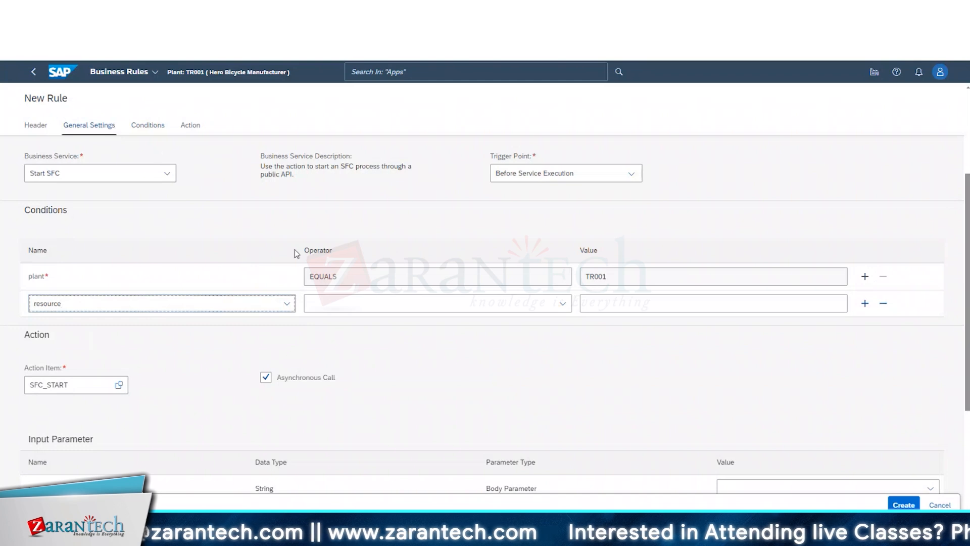
click(561, 304)
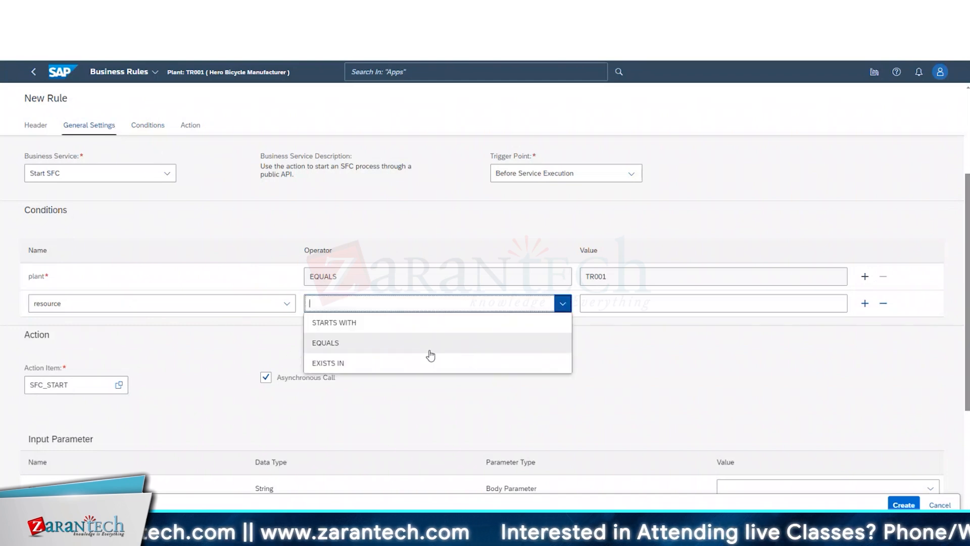
click(487, 211)
Try After Service Execution as the rule's trigger point, switch it to Error During Service Execution and accept the change
scroll(487, 211, up, 2)
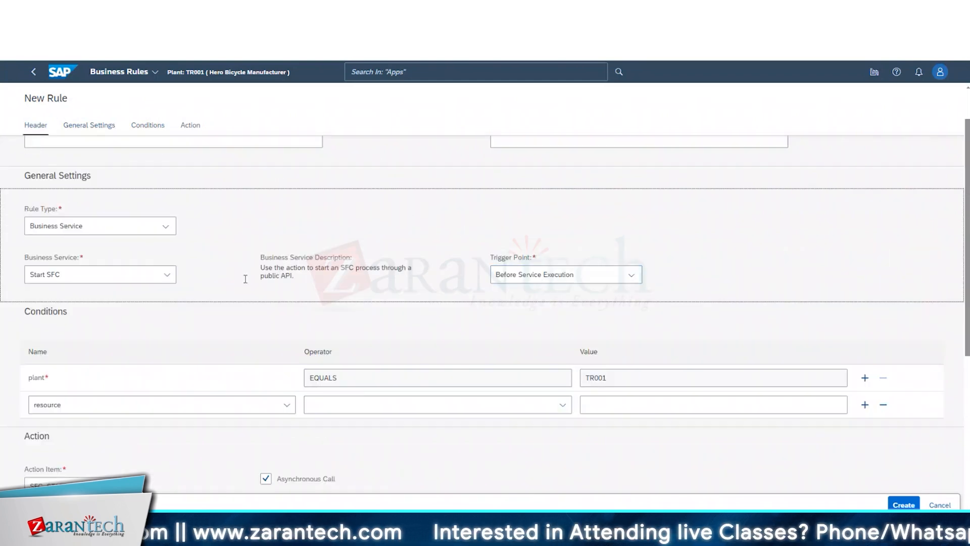
click(63, 334)
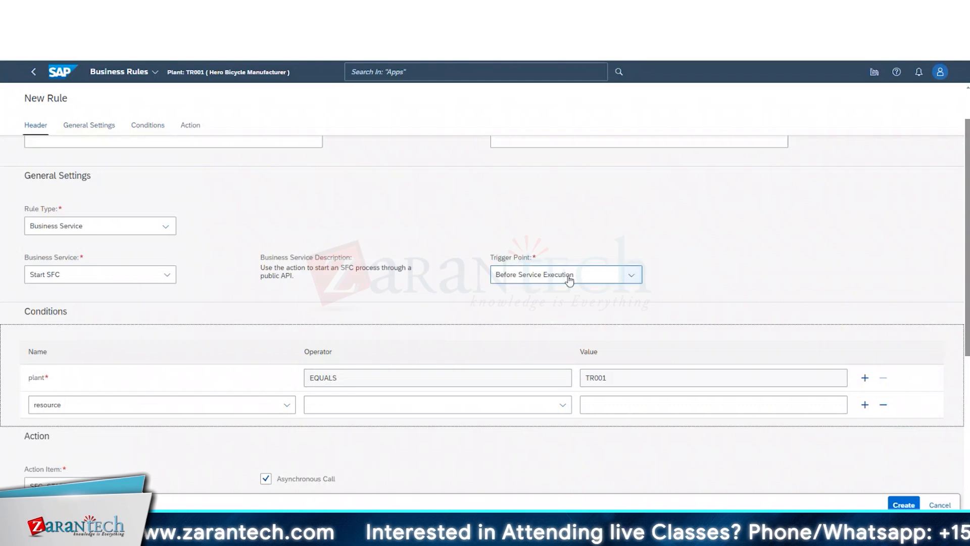
click(631, 276)
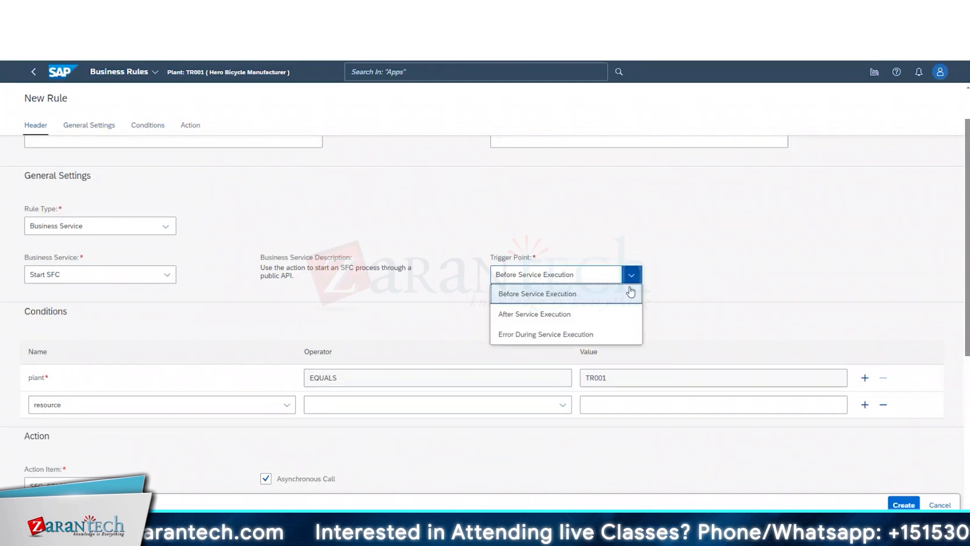
click(570, 316)
click(609, 321)
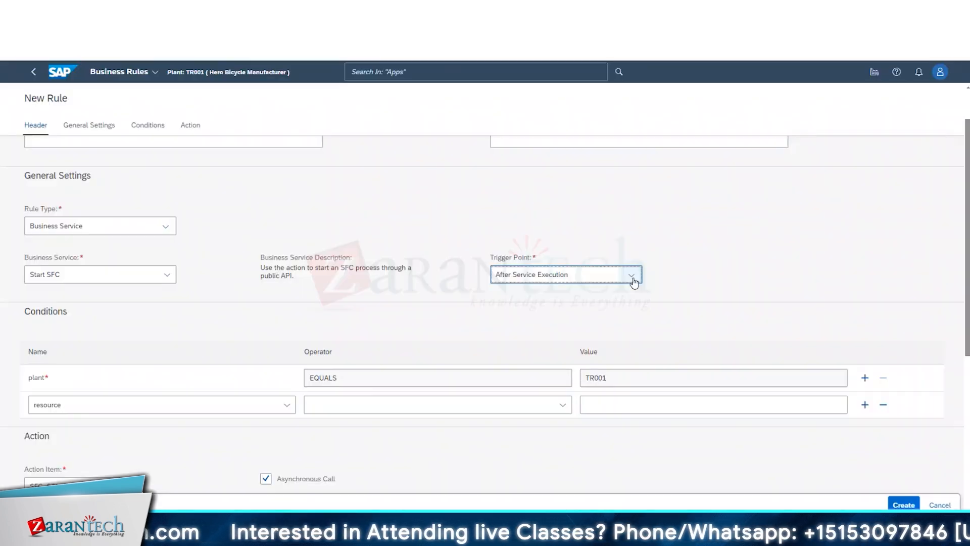
click(632, 277)
click(512, 337)
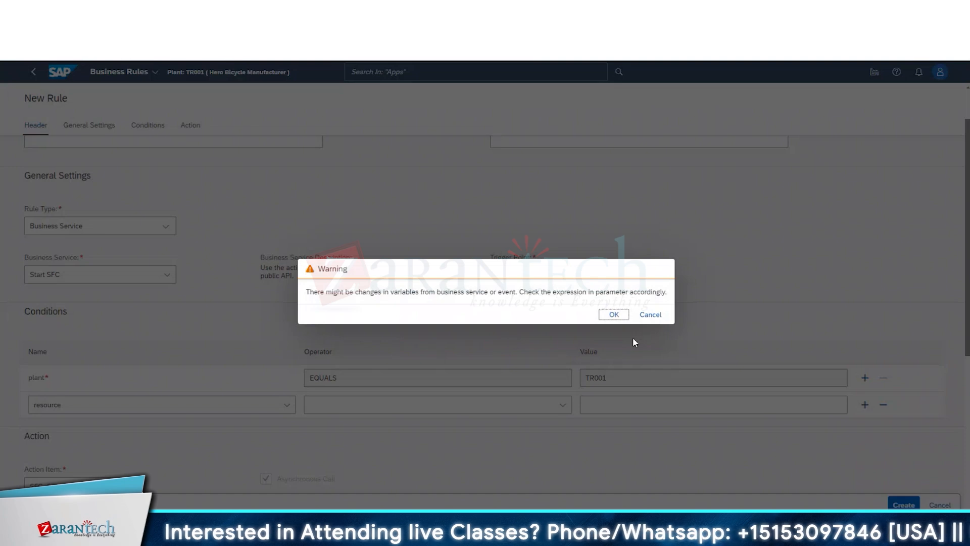
click(617, 316)
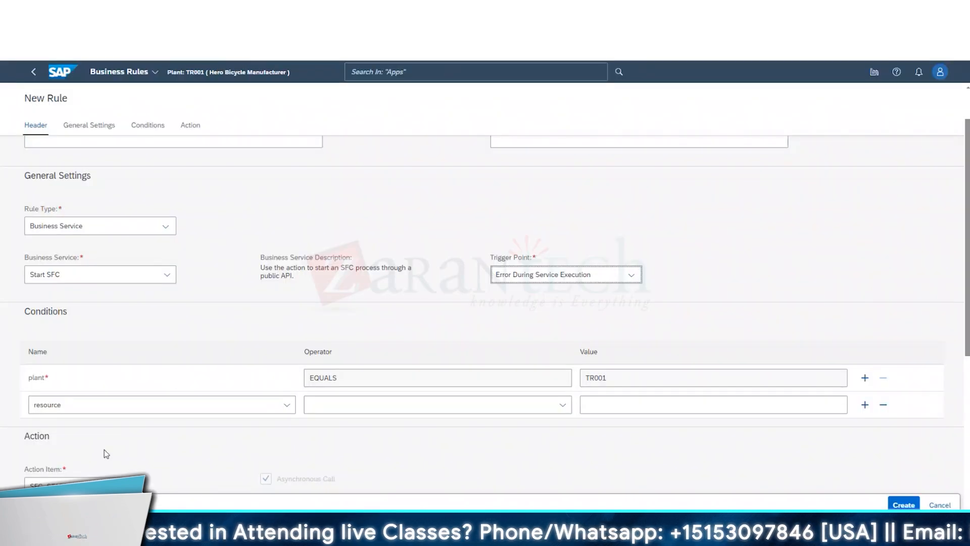
Review the new rule's general settings, conditions, action item and input parameters
scroll(106, 454, down, 2)
drag(218, 281, 306, 154)
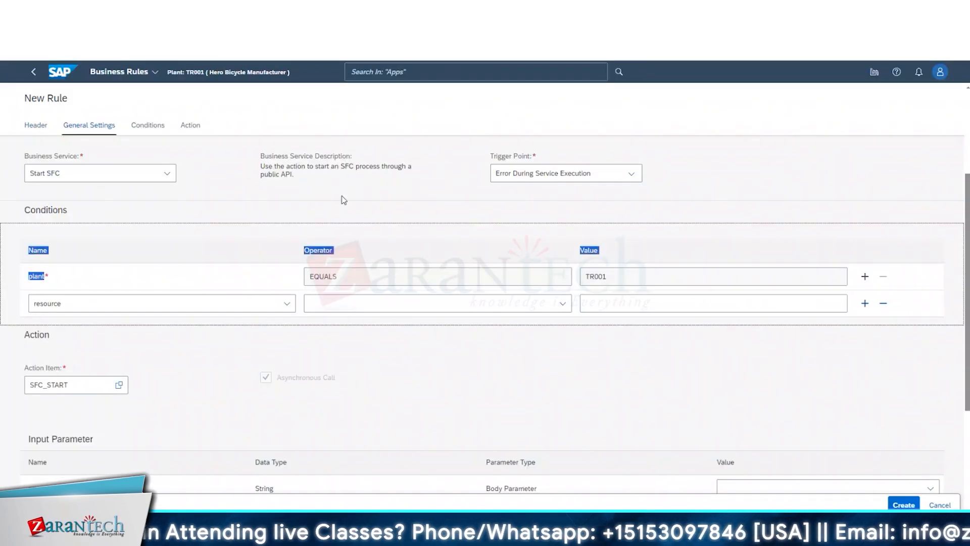
scroll(404, 232, up, 2)
click(470, 271)
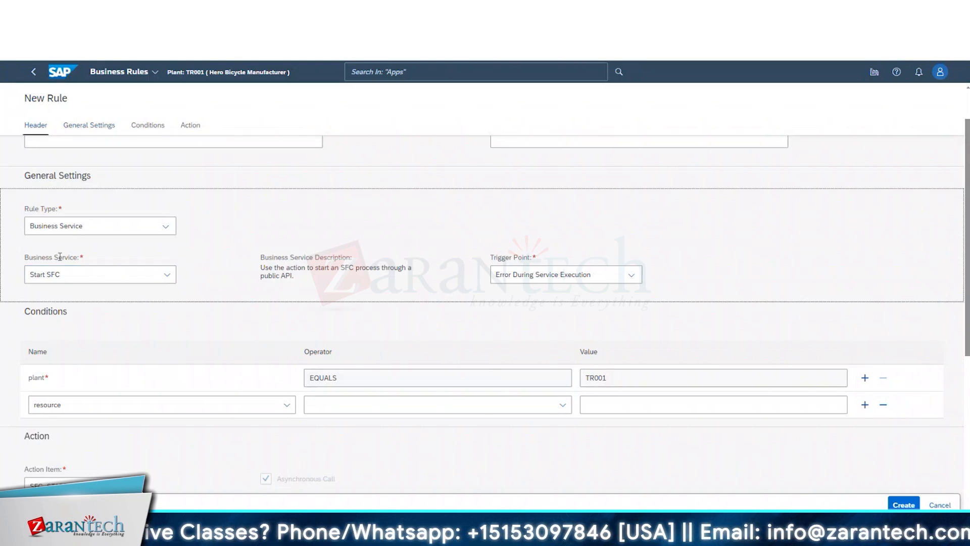
scroll(59, 257, down, 3)
scroll(60, 231, down, 2)
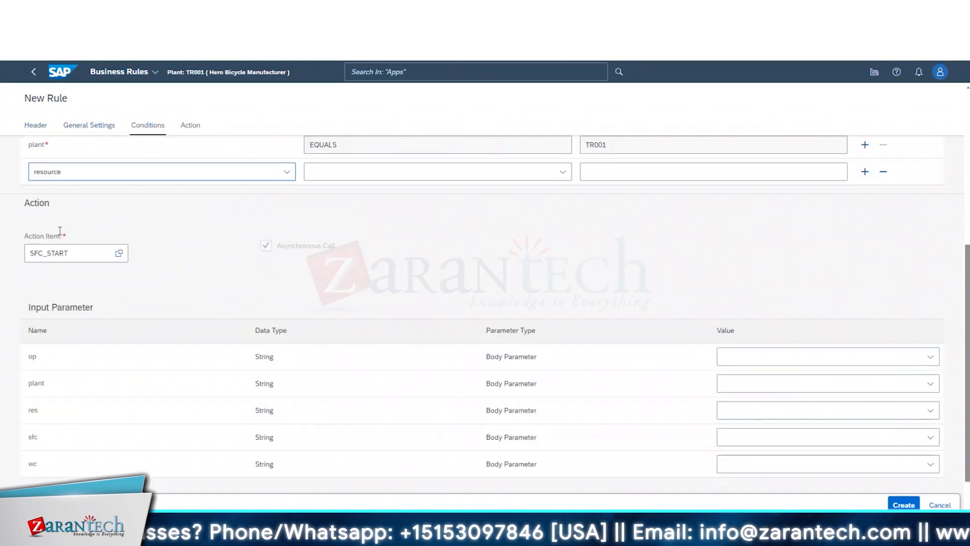
scroll(64, 231, down, 1)
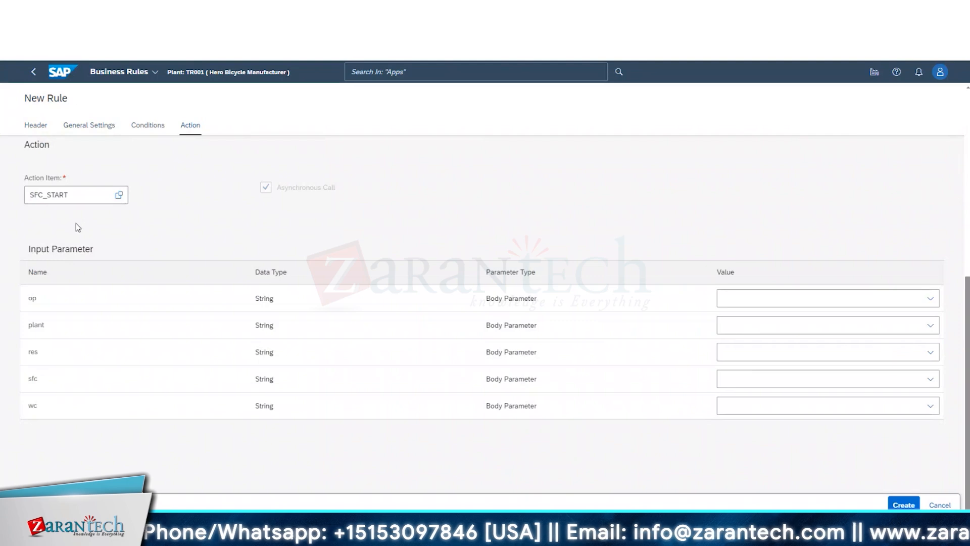
scroll(132, 224, up, 5)
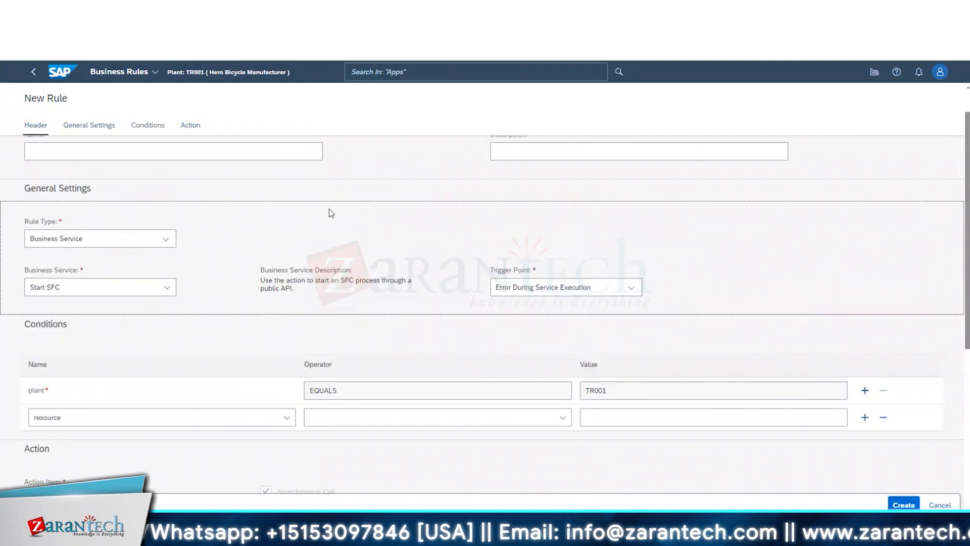
scroll(329, 208, up, 1)
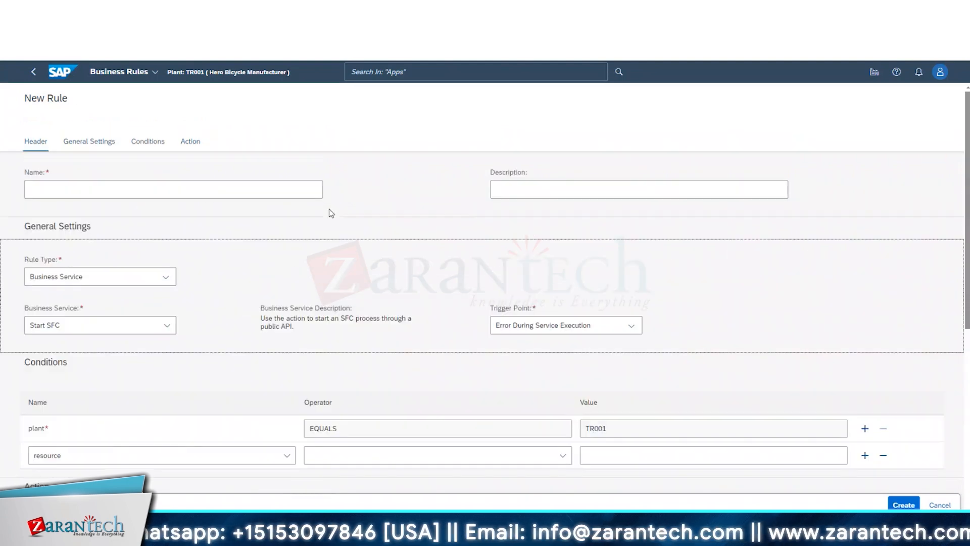
Leave the new rule without creating it, return to the home page and open Monitor Production Processes
click(32, 73)
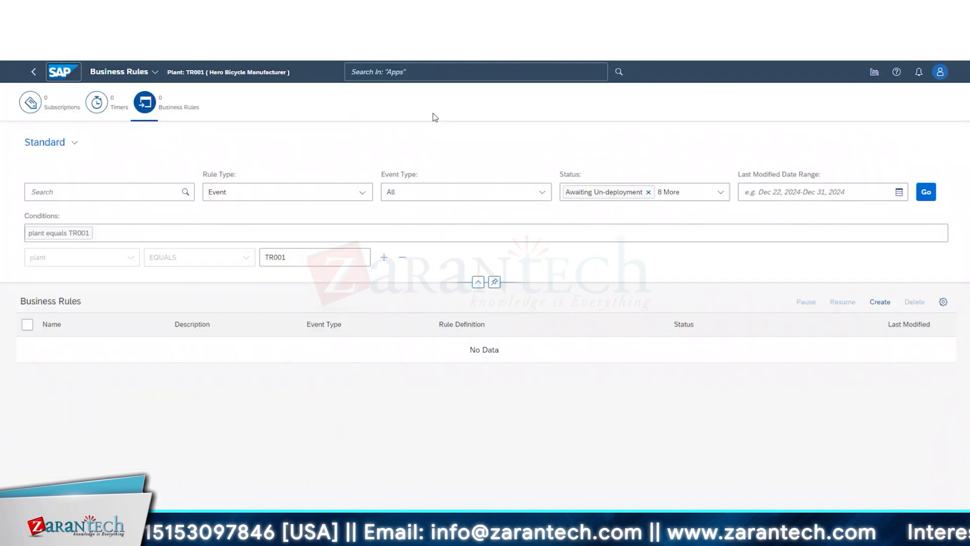
click(56, 76)
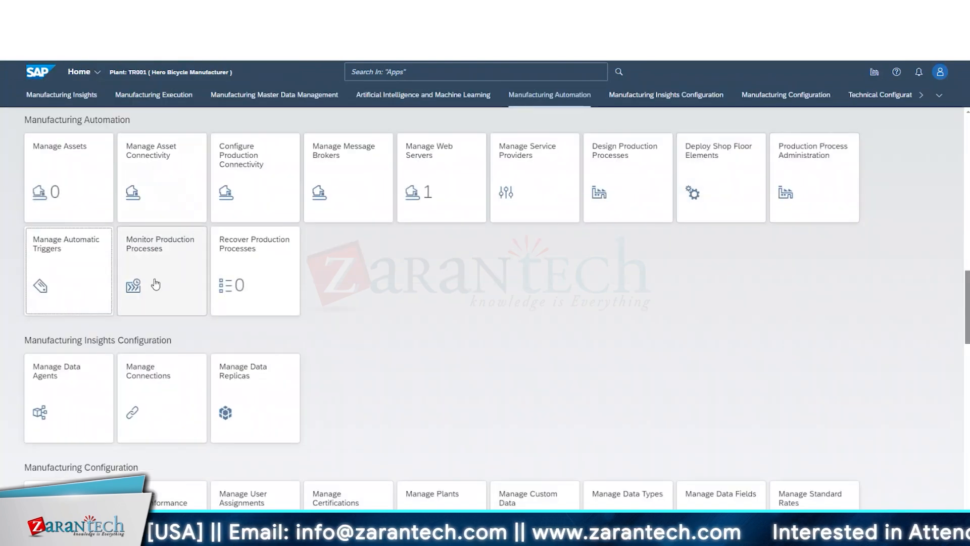
click(131, 270)
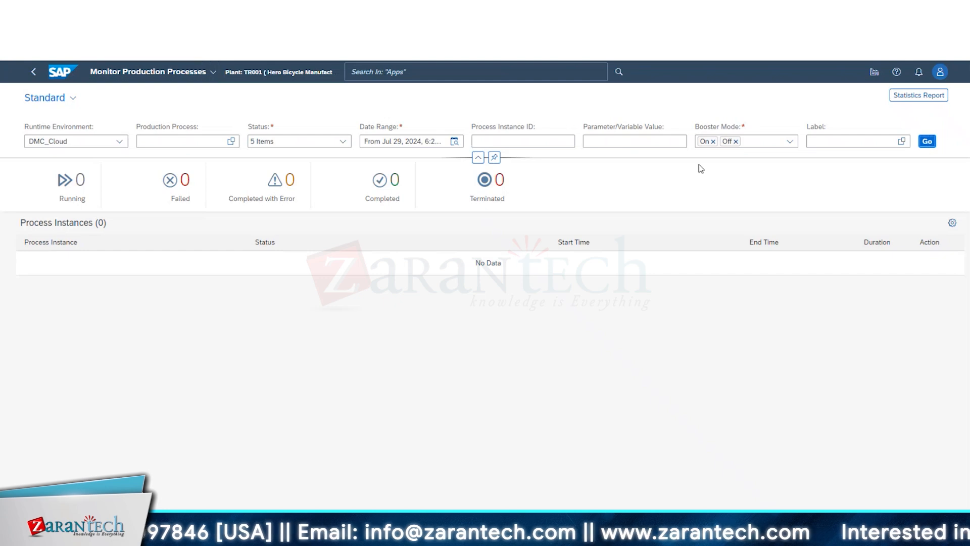
Set the start of the From/To date range filter to Jul 18, 2024, 6:51:43 AM
click(455, 142)
click(376, 183)
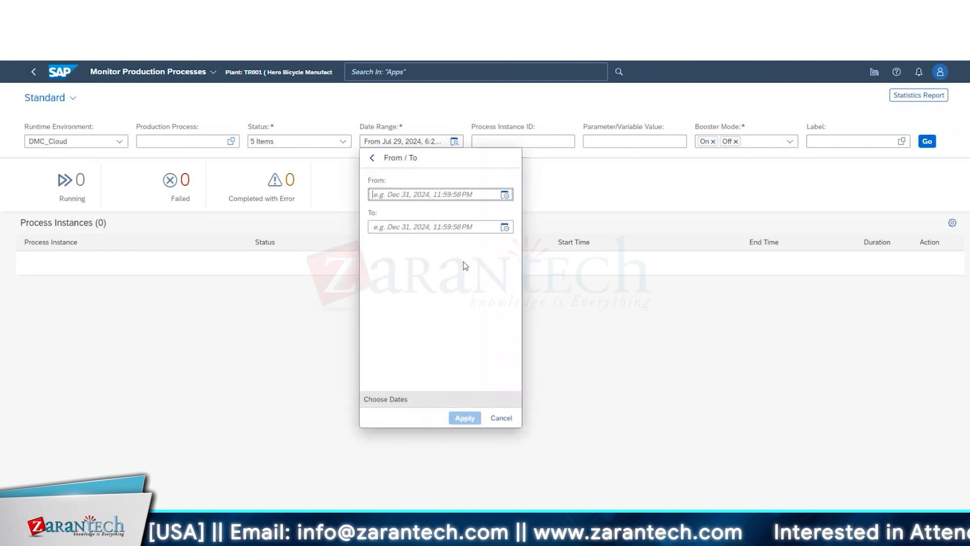
click(505, 195)
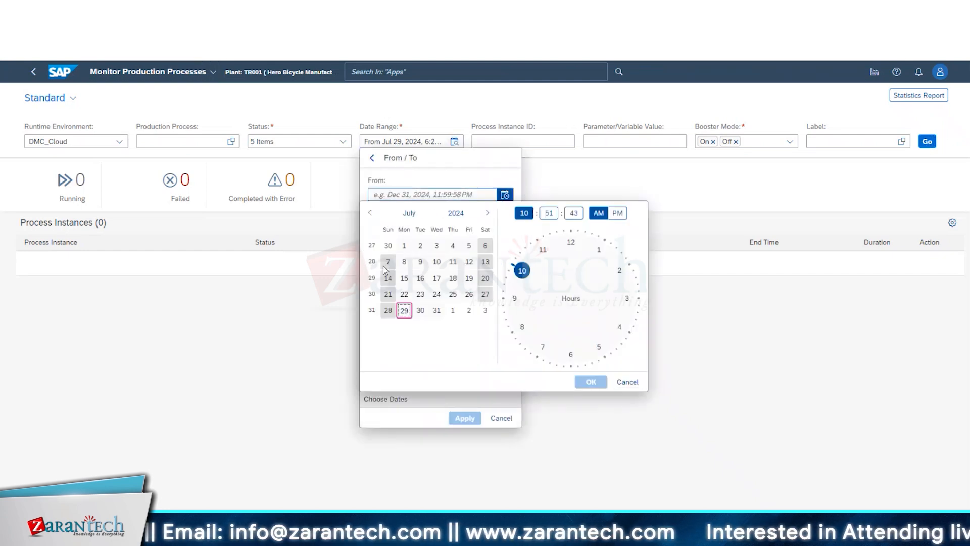
click(457, 284)
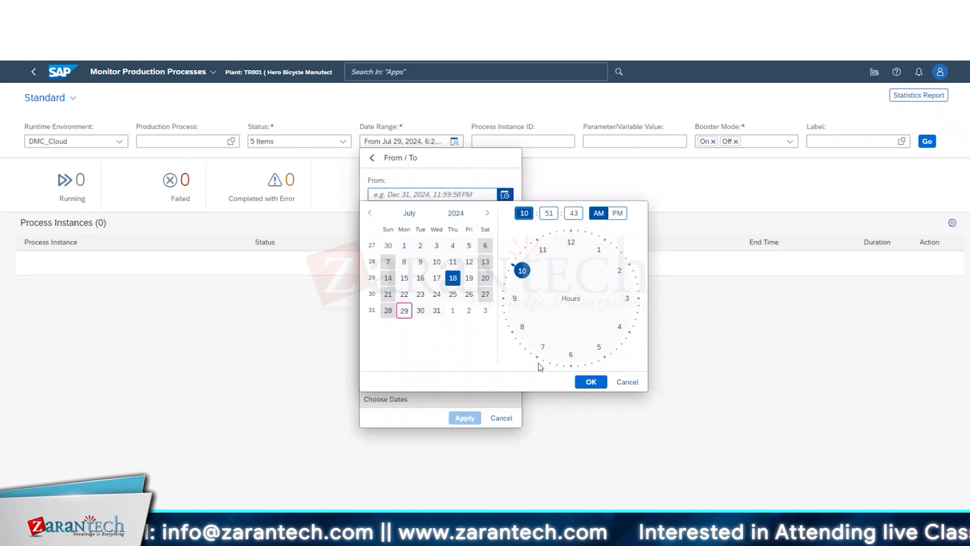
click(589, 381)
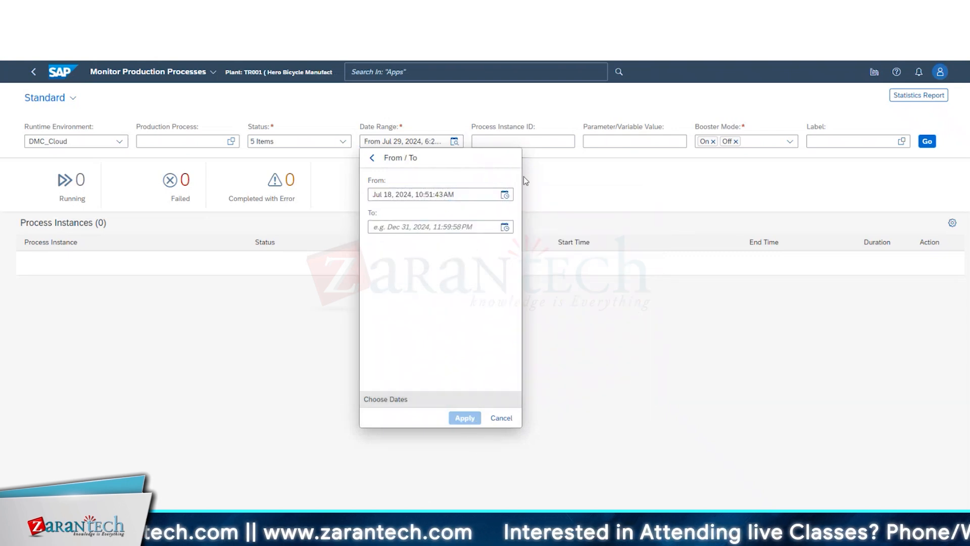
click(505, 195)
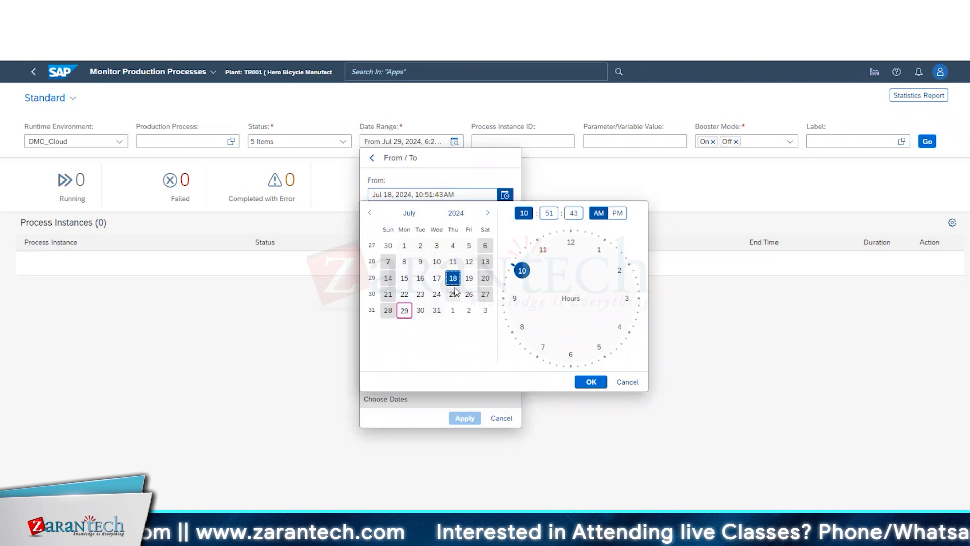
click(543, 347)
click(589, 381)
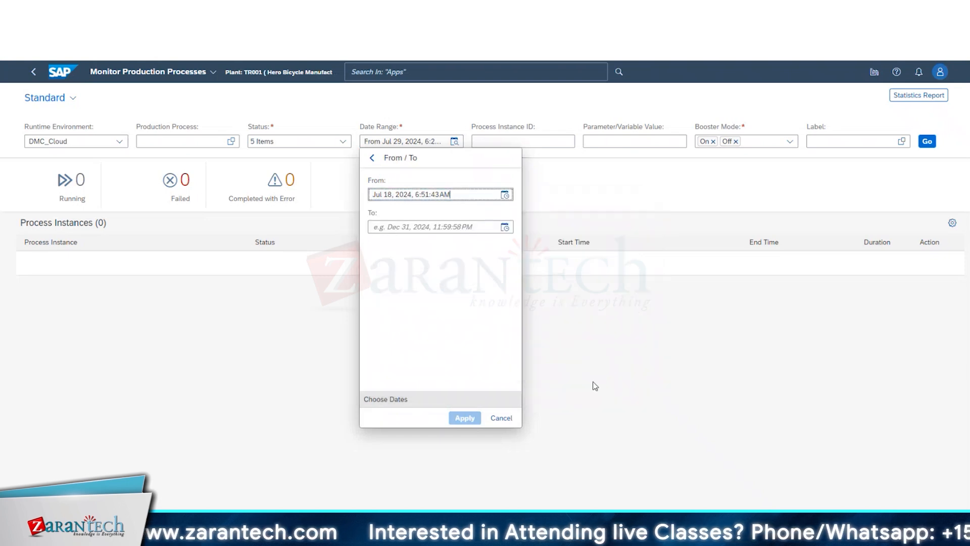
Set the date range's end to Jul 29, 2024, 10:51:55 AM, apply it and run the process instance search
click(505, 227)
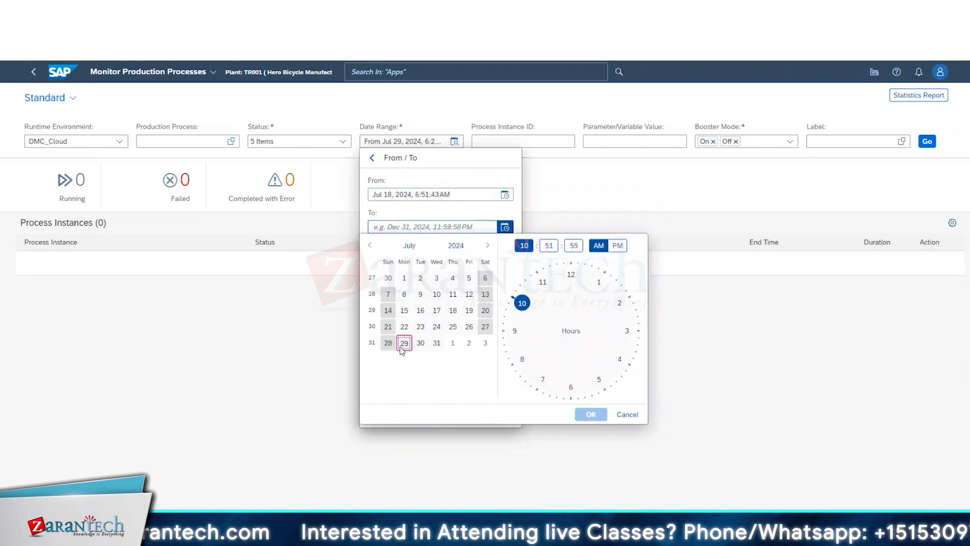
click(591, 414)
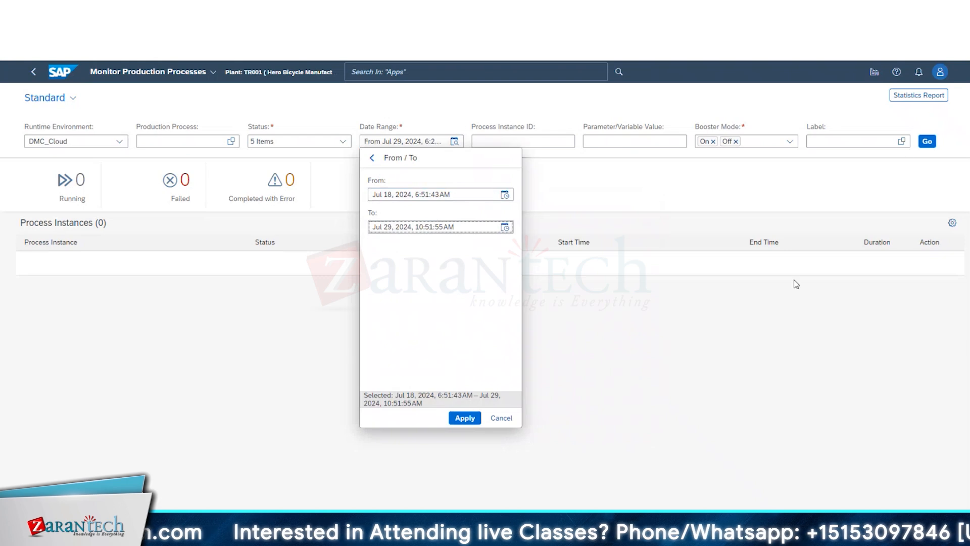
click(464, 418)
click(928, 143)
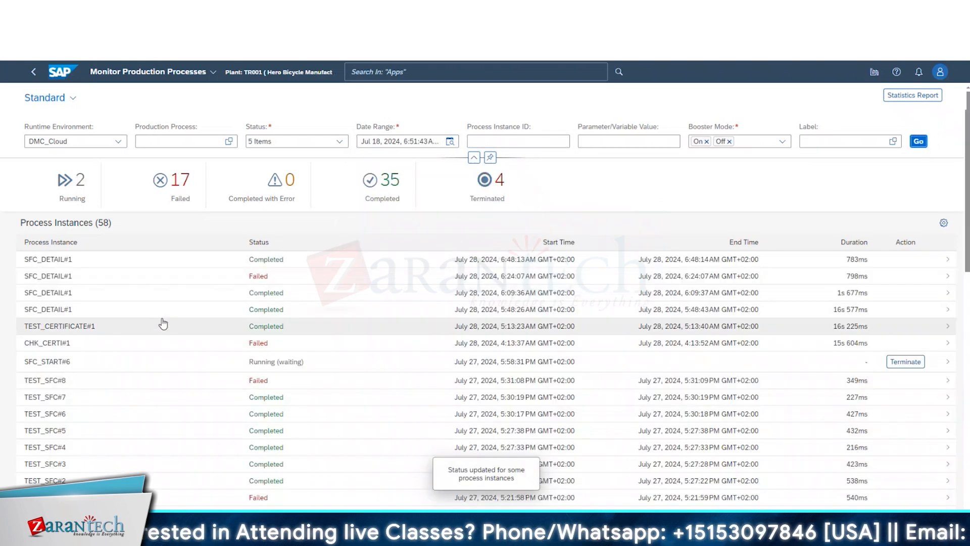
Look through the full list of process instances with their statuses, start and end times and durations
scroll(163, 324, down, 1)
scroll(163, 324, down, 15)
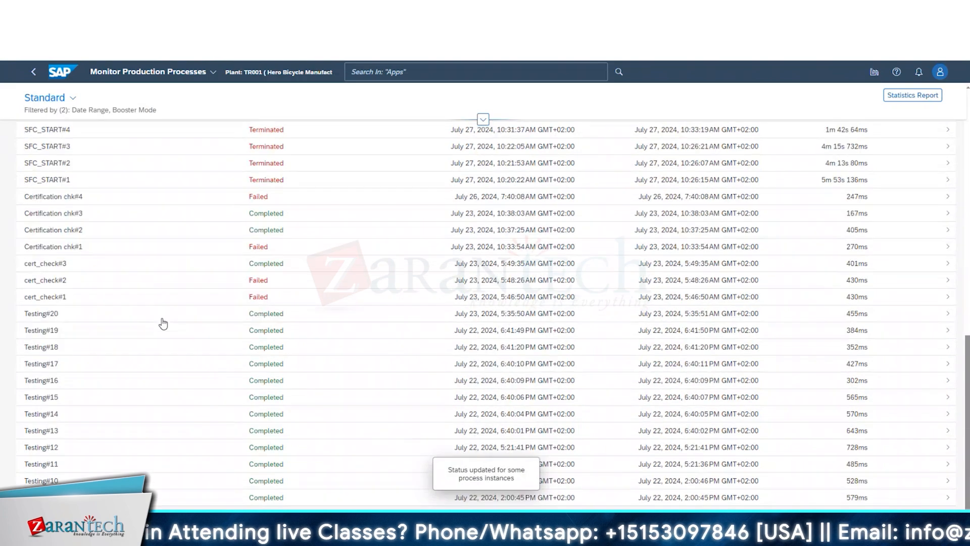
scroll(163, 324, down, 3)
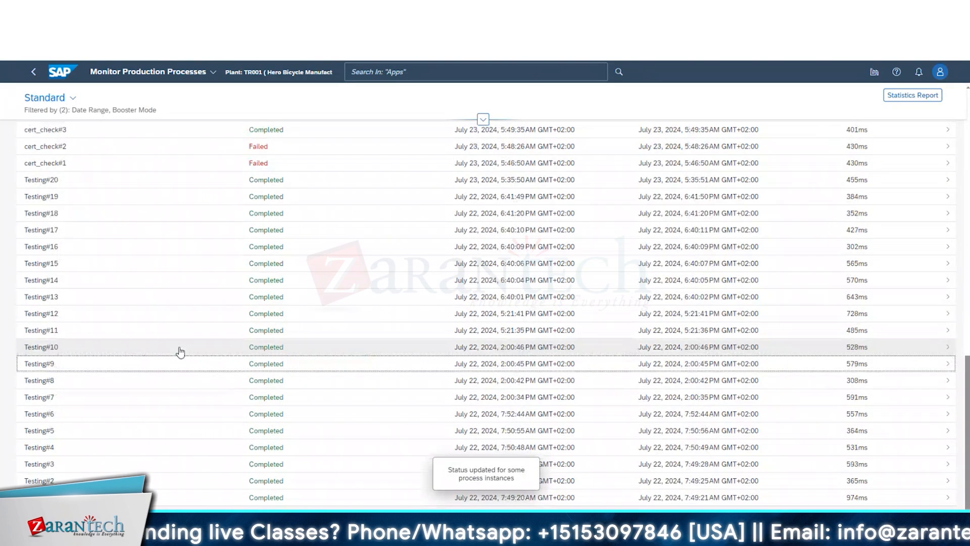
scroll(181, 353, up, 20)
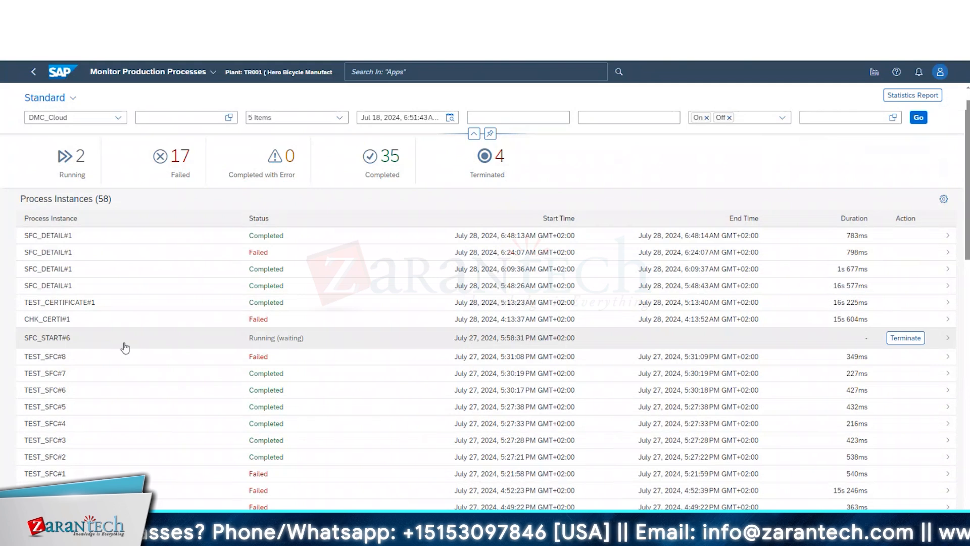
Open the waiting process instance SFC_START#6, review its steps and POD Message, and return to the instance list
click(125, 347)
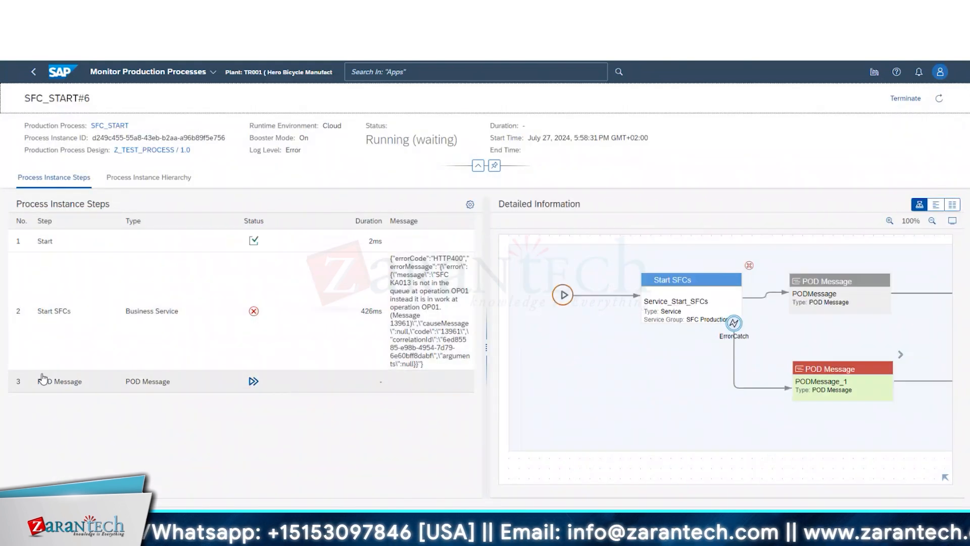
drag(54, 382, 148, 383)
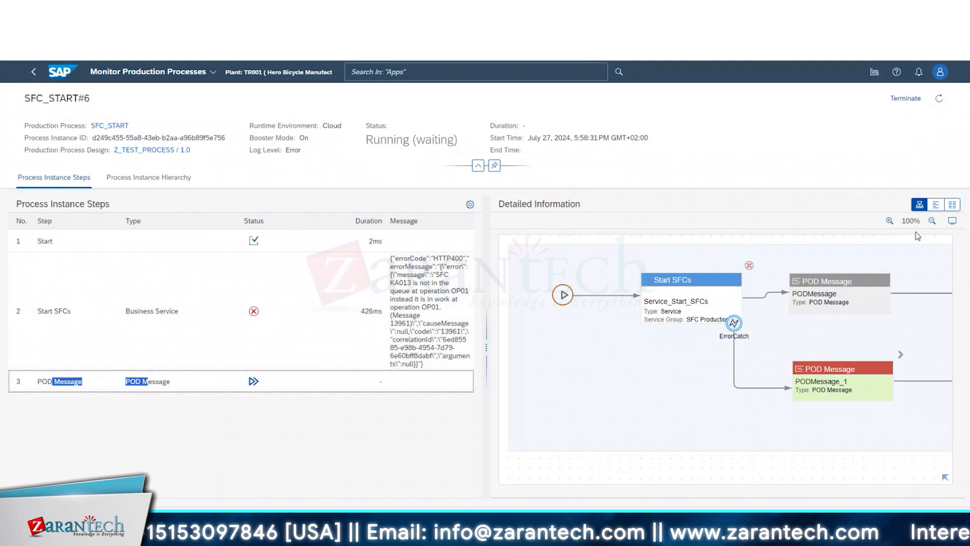
click(38, 76)
click(37, 74)
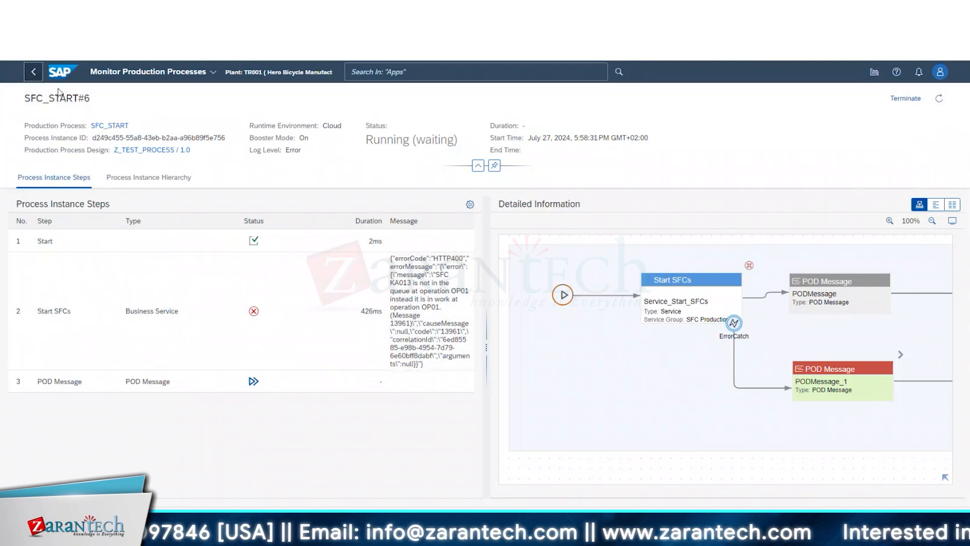
Terminate the process instance SFC_START#6 and check the instance list
click(905, 338)
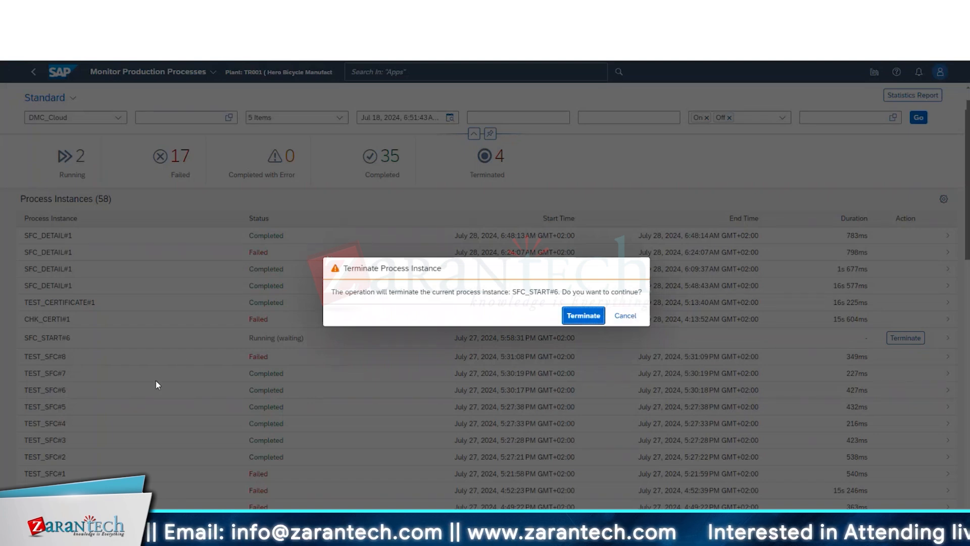
click(586, 318)
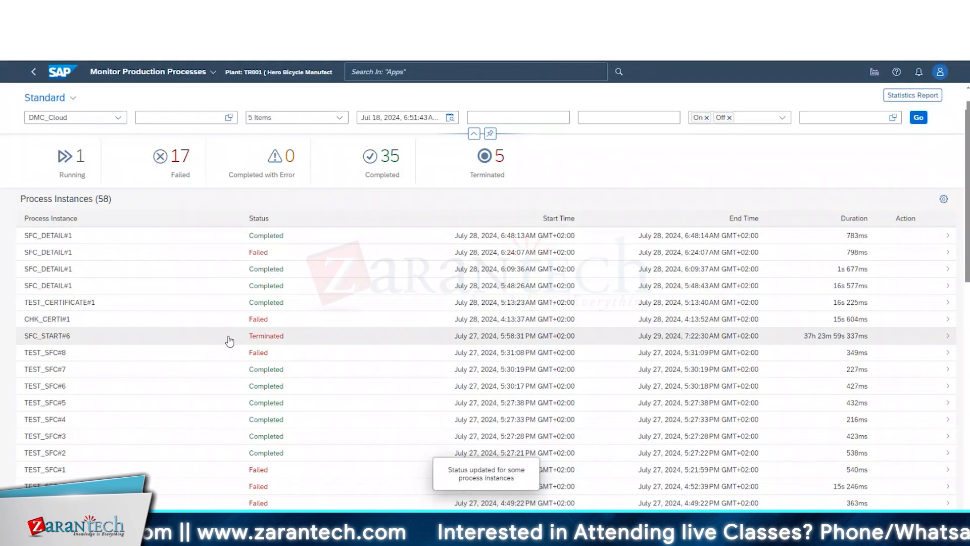
scroll(657, 384, down, 3)
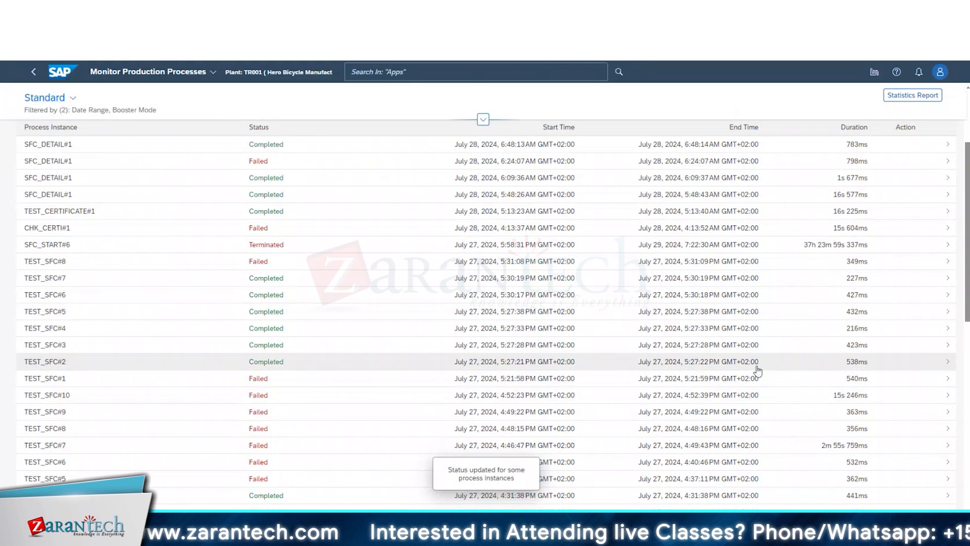
scroll(845, 427, up, 3)
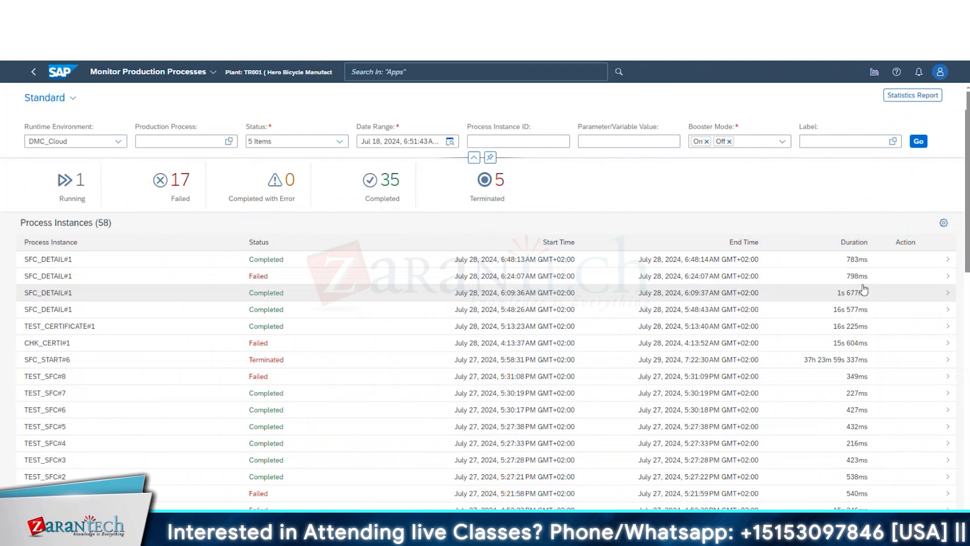
Open the failed process instance TEST_SFC#1 from July 27, 2024 and select its Certification Check step
scroll(640, 325, down, 10)
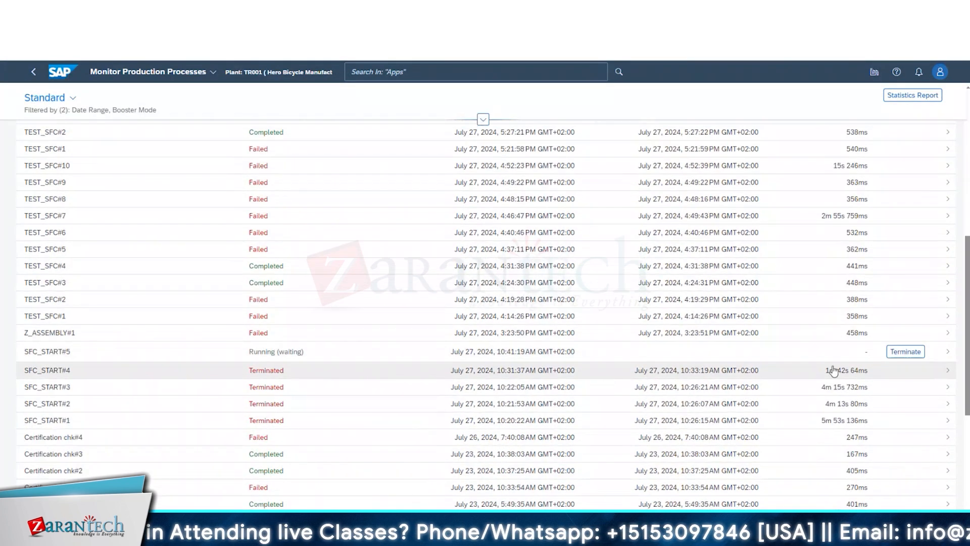
scroll(838, 372, down, 3)
scroll(556, 346, down, 3)
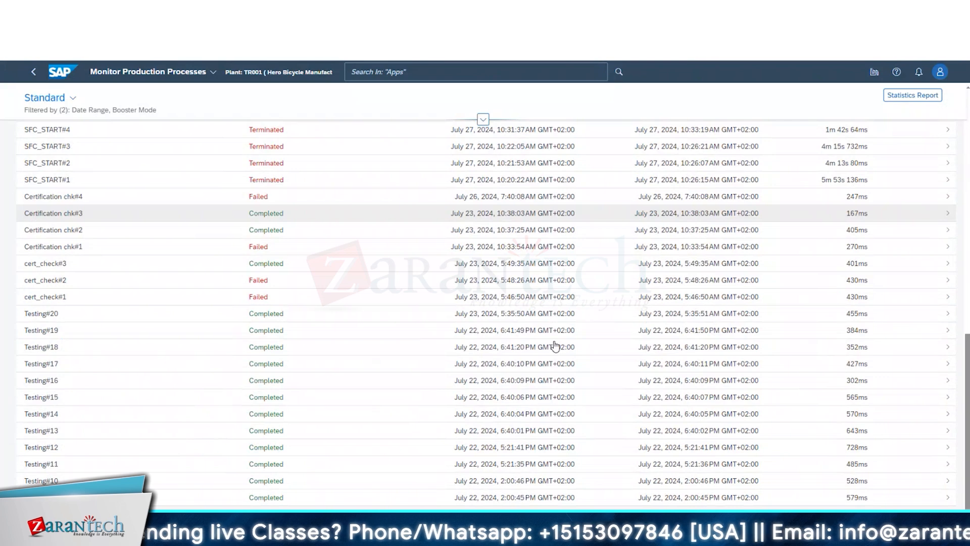
scroll(333, 324, up, 7)
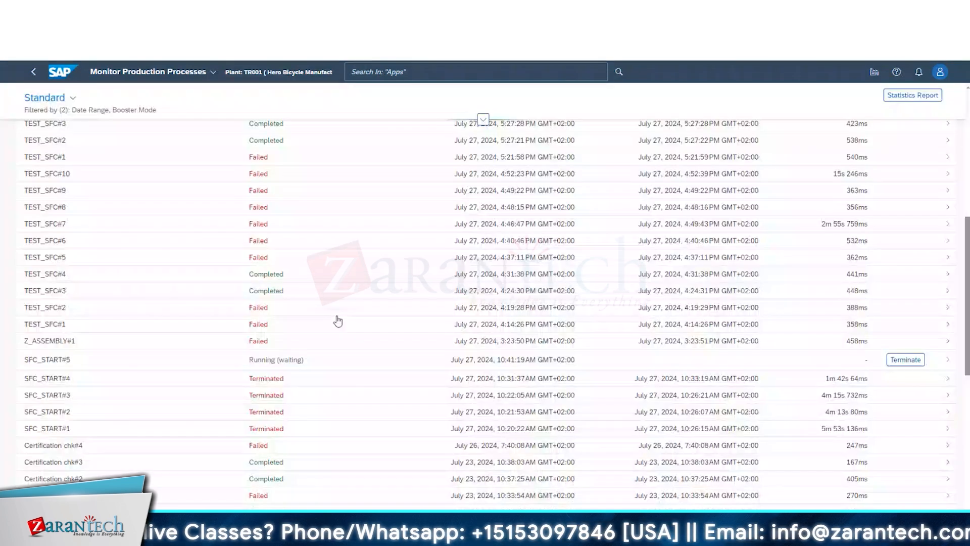
click(263, 266)
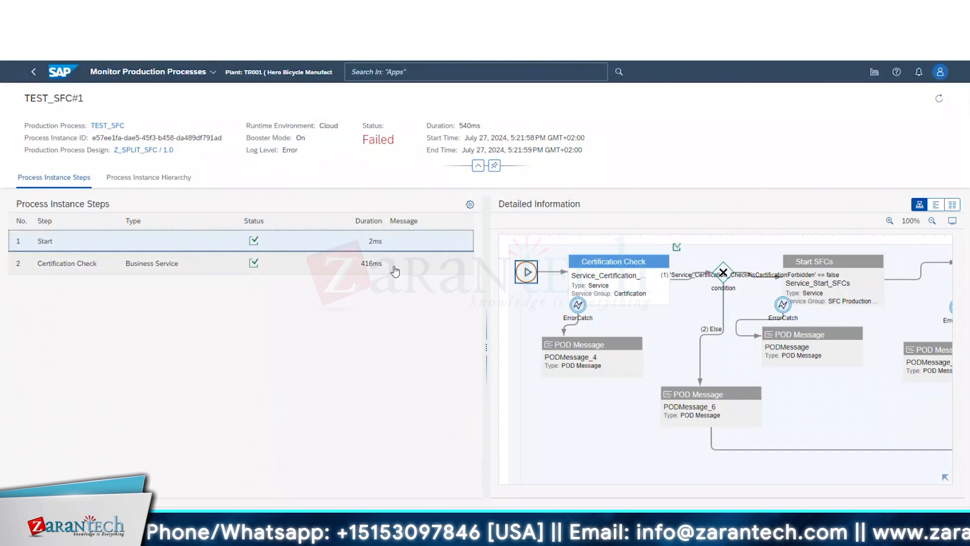
click(394, 263)
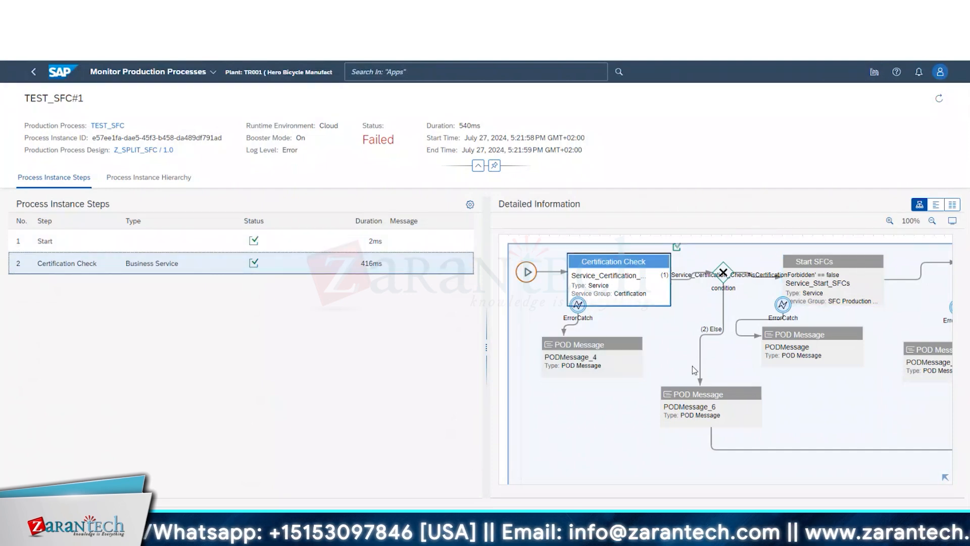
Examine TEST_SFC#1's process diagram and the input and output parameters of its Certification Check step
scroll(730, 381, down, 2)
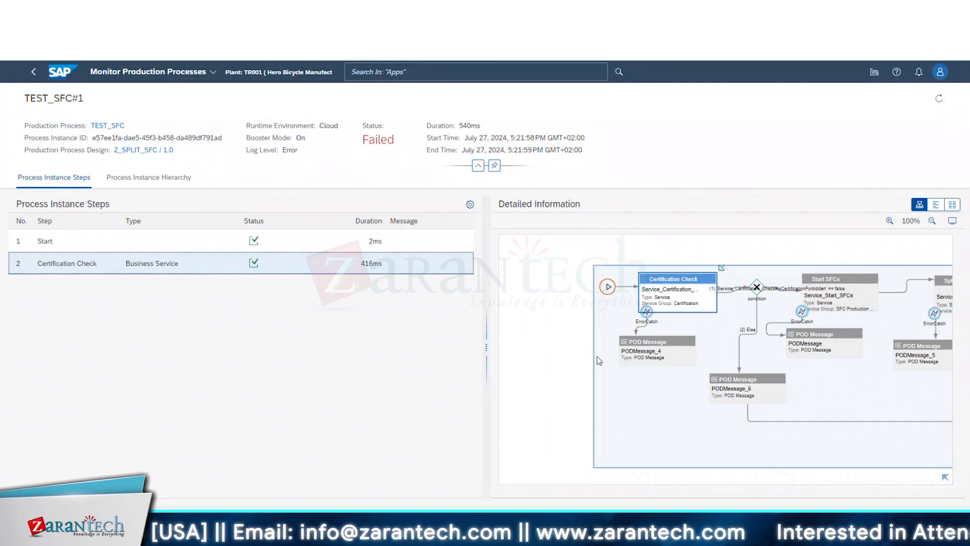
drag(699, 260, 635, 268)
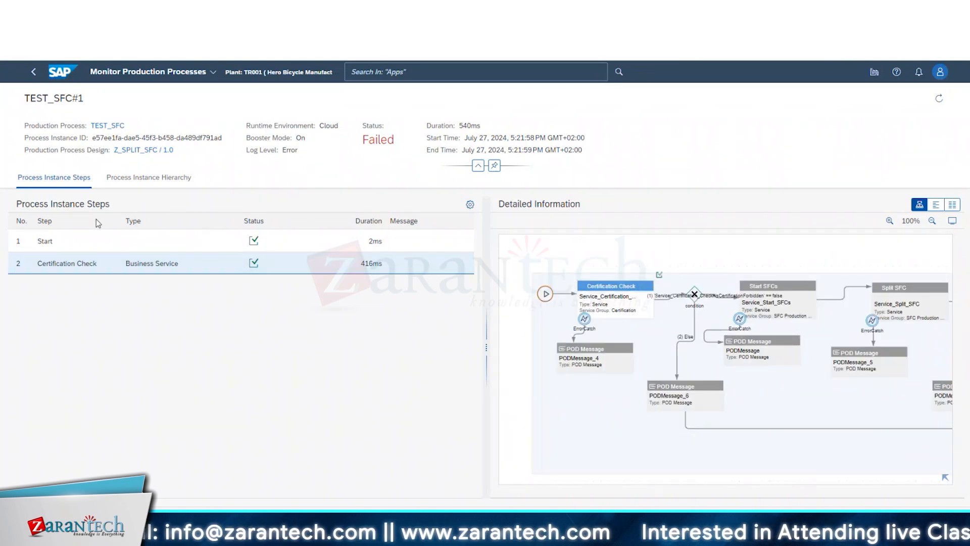
click(98, 262)
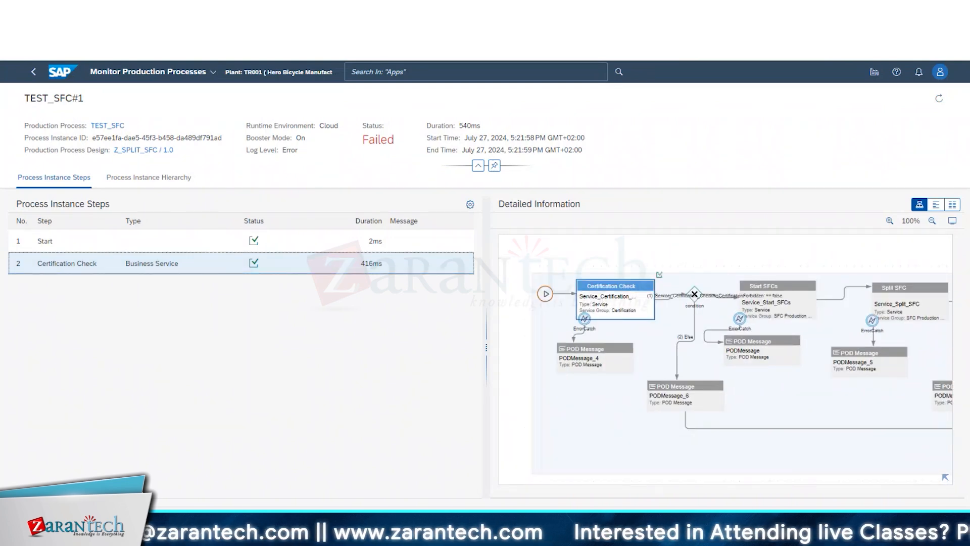
click(953, 204)
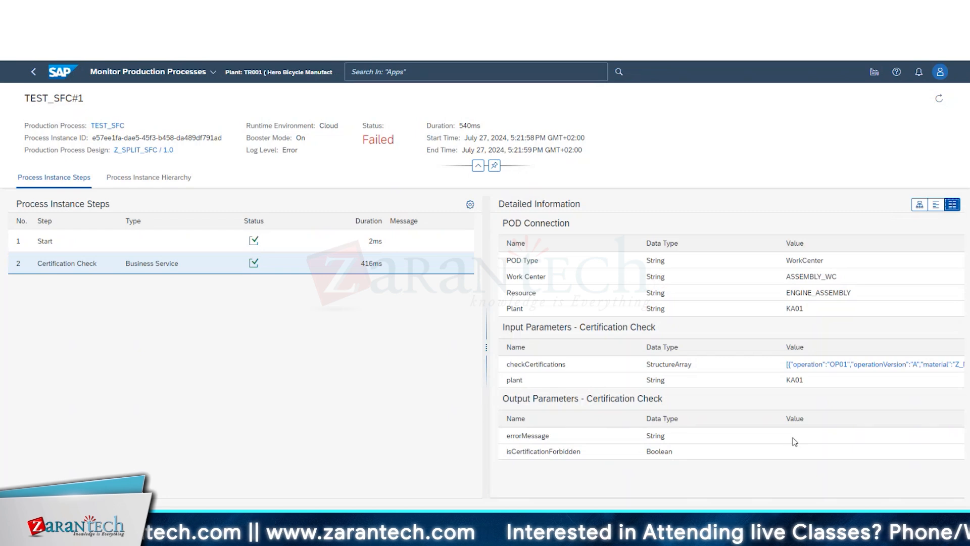
Leave the TEST_SFC#1 details, return to the home page and open Recover Production Processes
click(33, 71)
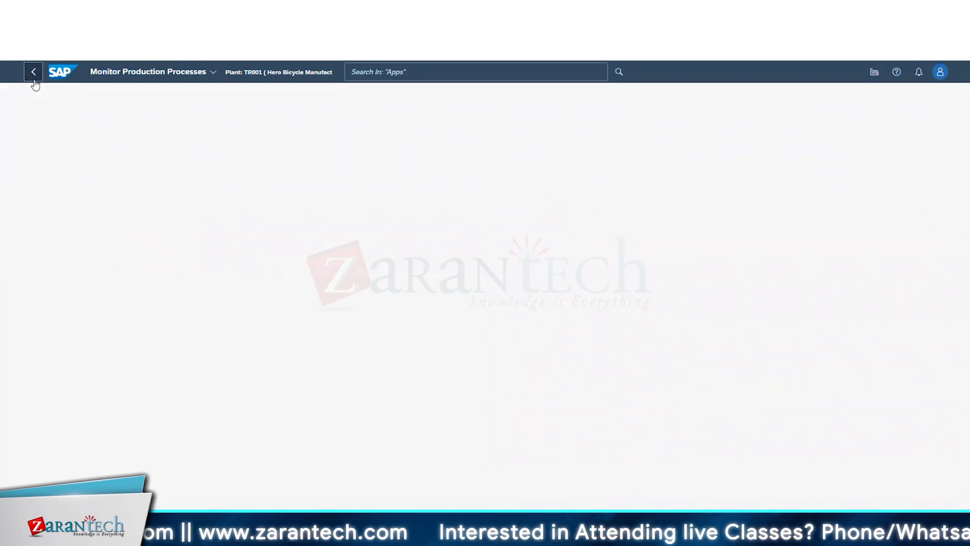
scroll(114, 293, up, 5)
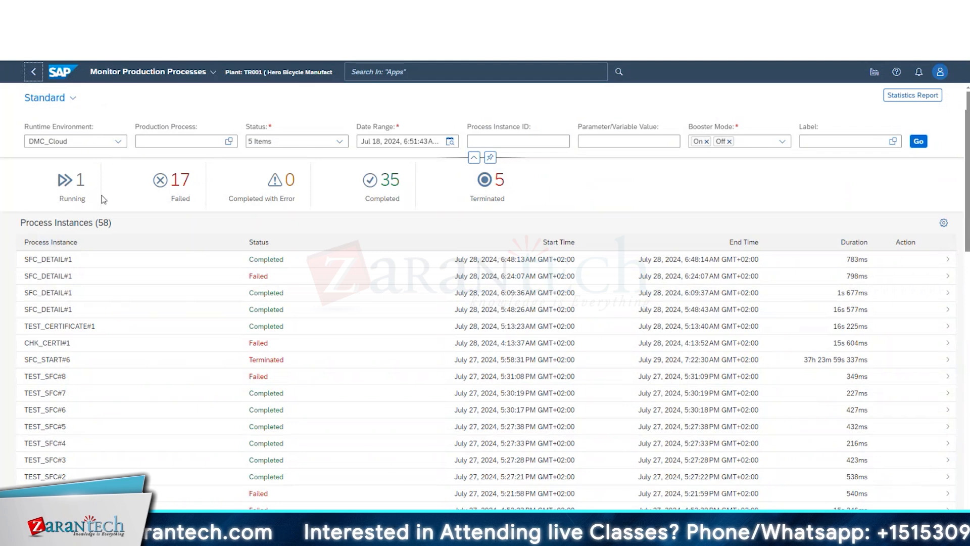
click(76, 81)
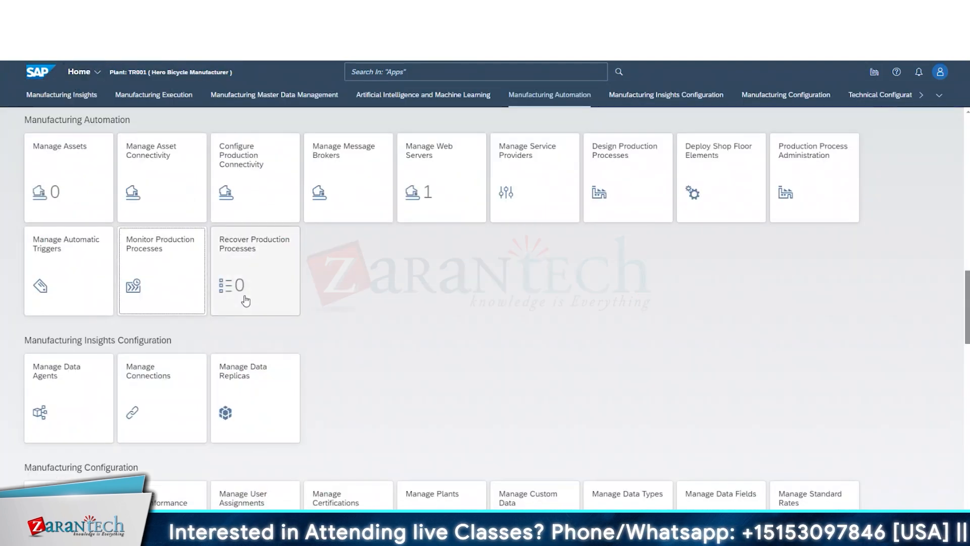
click(246, 301)
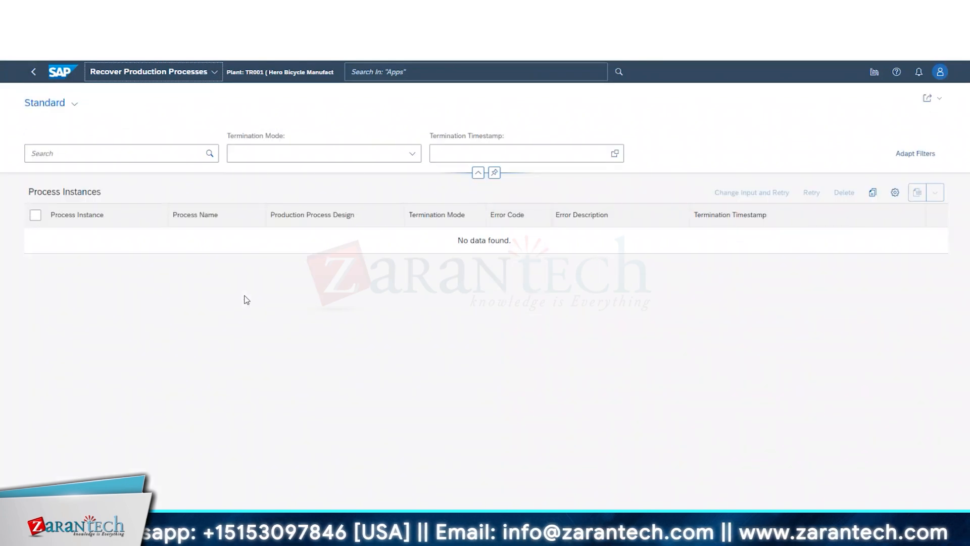
Look at the Termination Mode options and the Termination Timestamp condition dialog without setting a filter
click(412, 153)
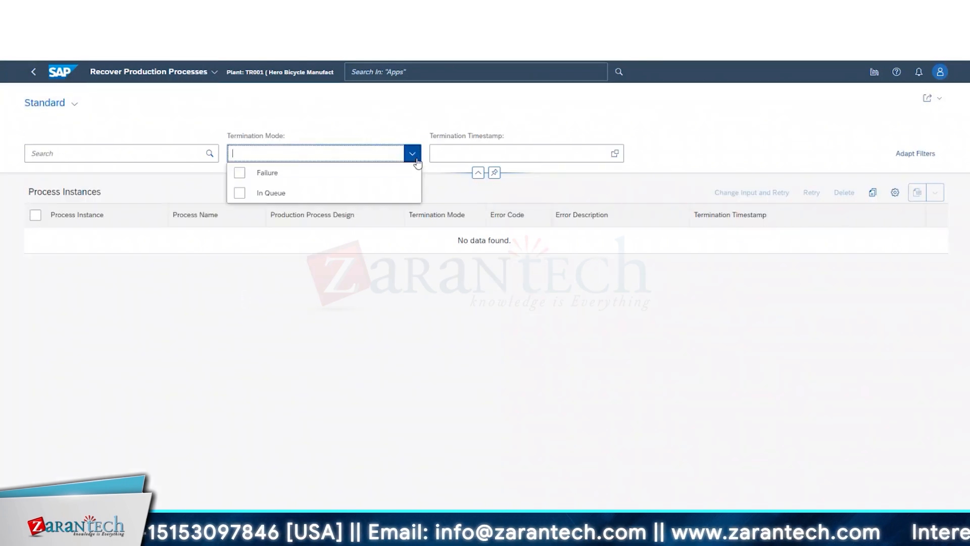
click(615, 153)
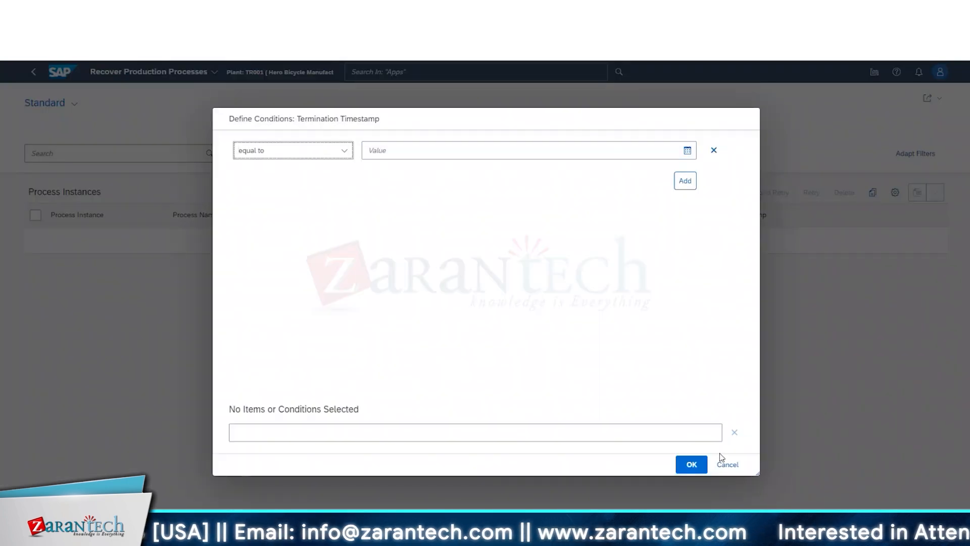
click(727, 463)
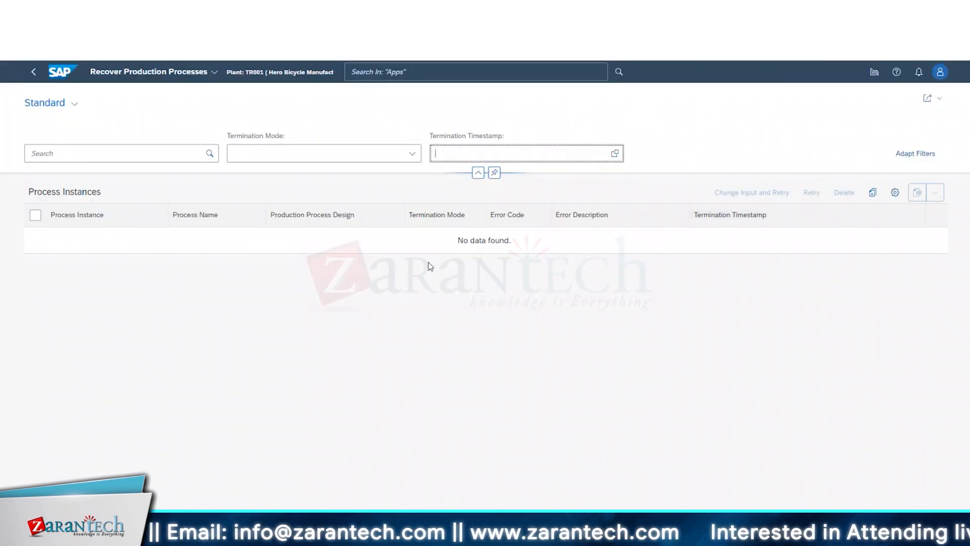
Define a Termination Timestamp condition equal to Jul 18, 2024
click(621, 159)
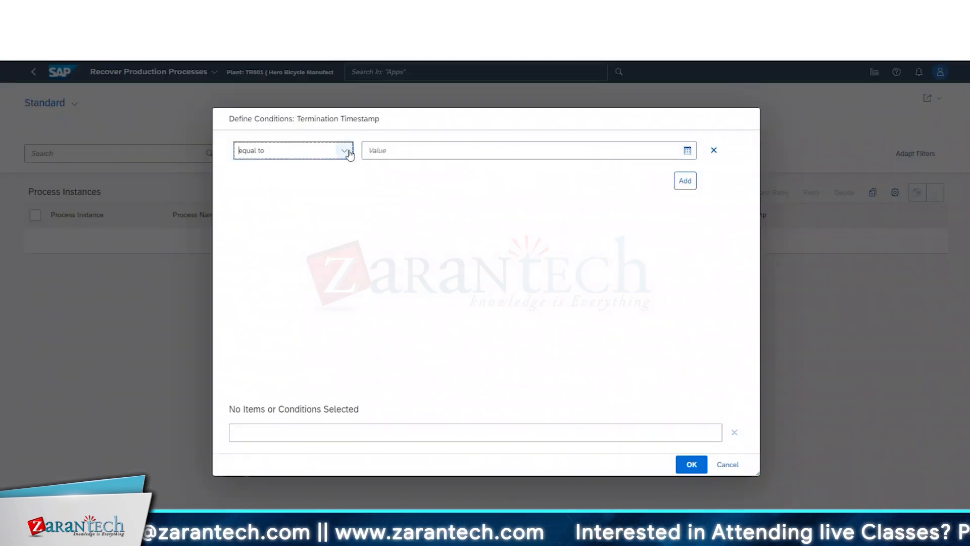
click(346, 151)
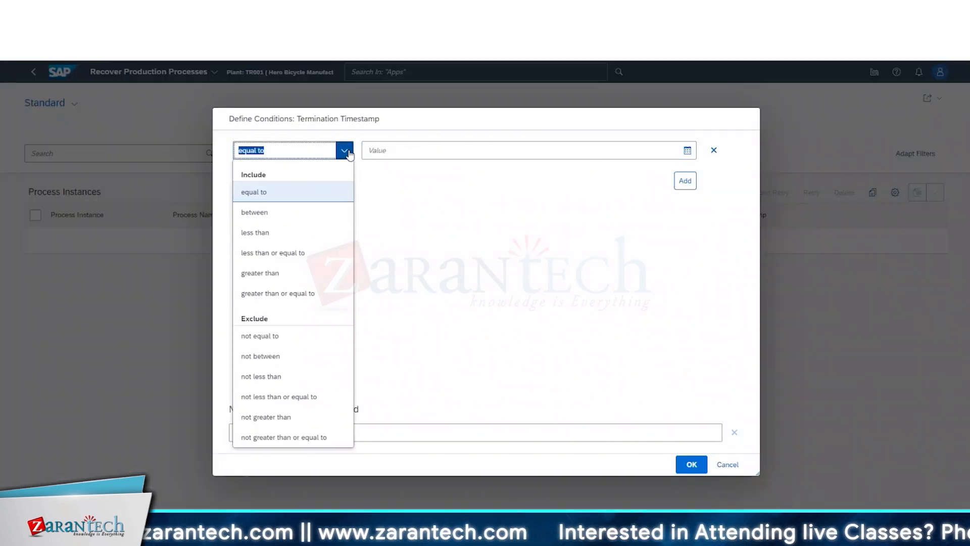
click(273, 192)
click(686, 151)
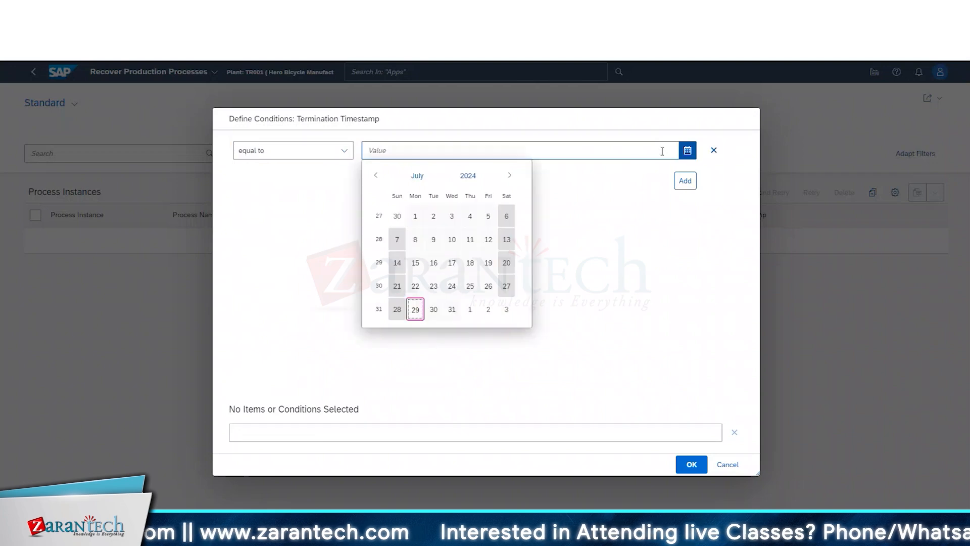
click(470, 263)
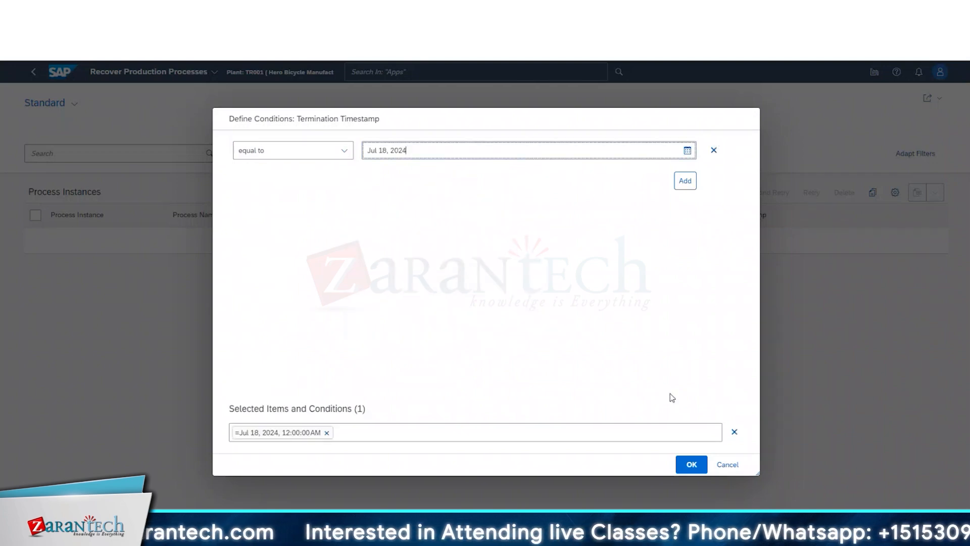
Change the timestamp condition to between, set its end date to Jul 29, 2024, and apply the filter
click(345, 151)
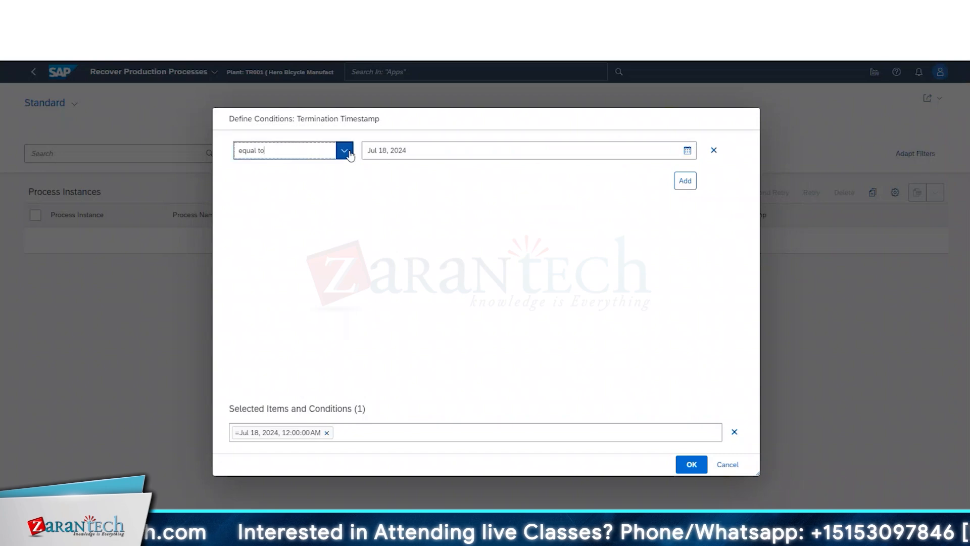
click(276, 218)
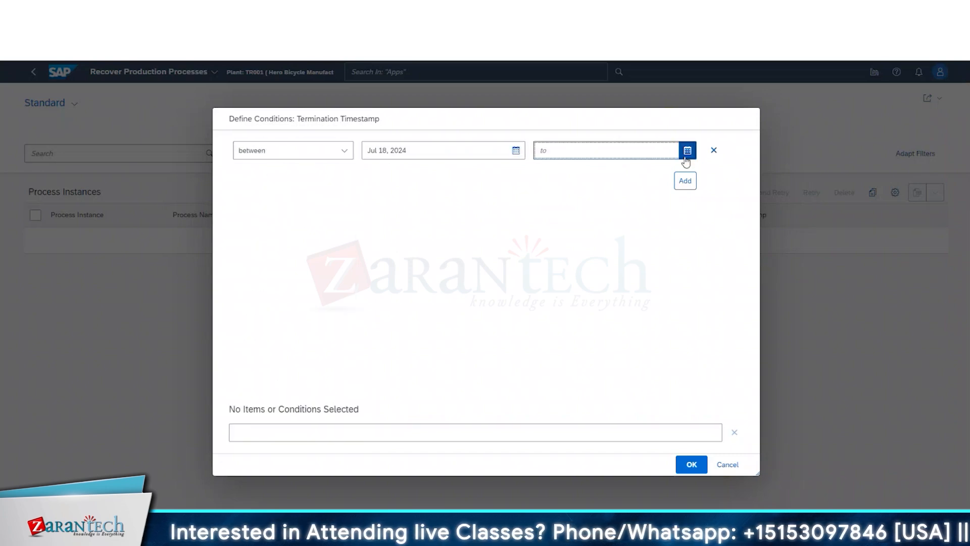
click(688, 150)
click(587, 309)
click(685, 181)
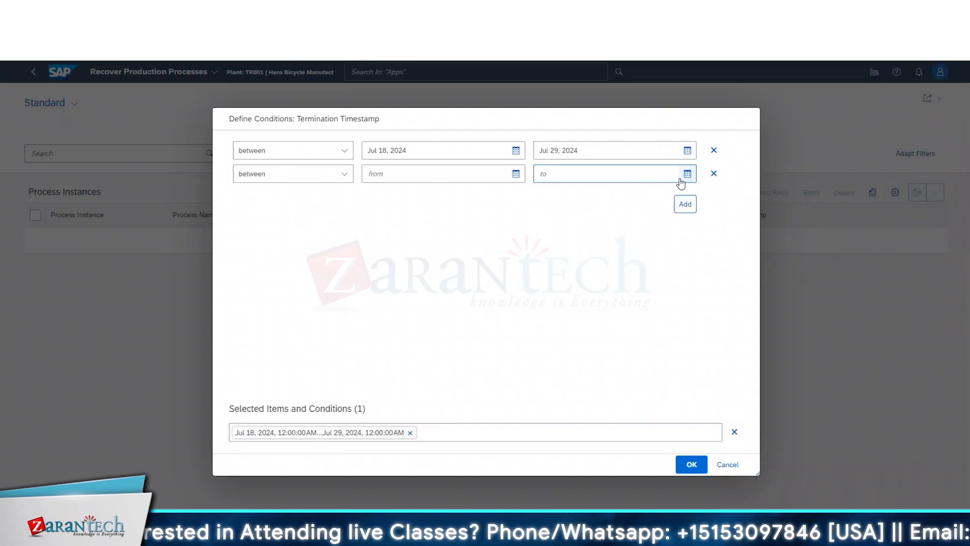
click(692, 463)
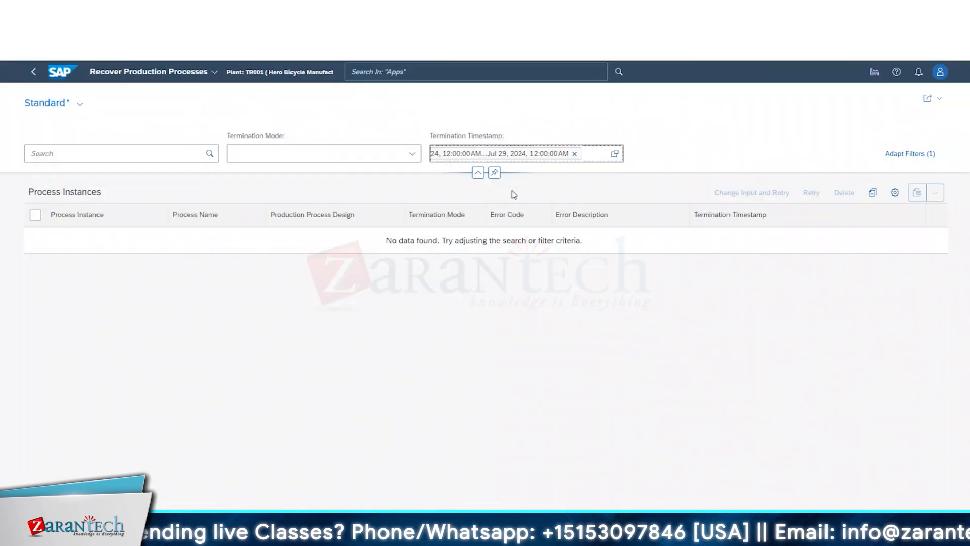
Set the Termination Mode filter to both Failure and In Queue
click(407, 154)
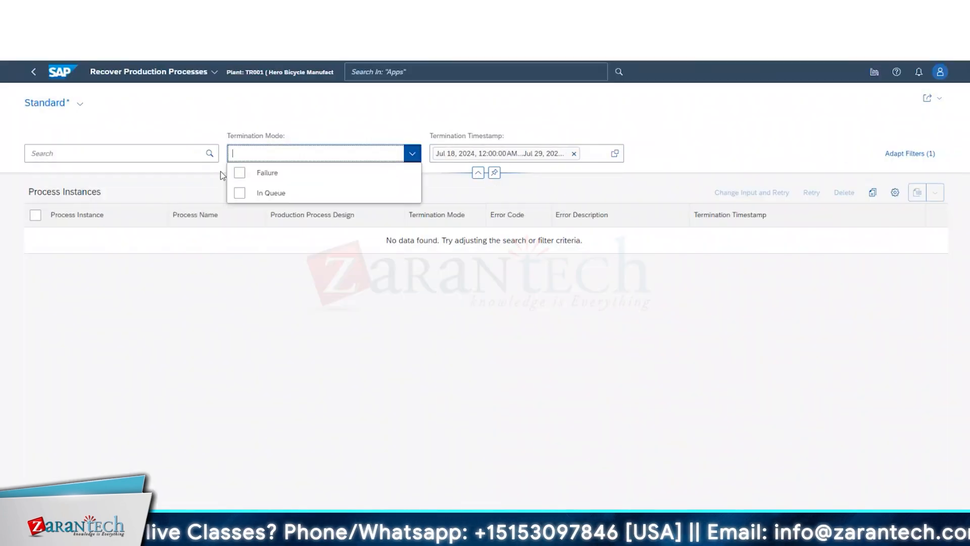
click(240, 172)
click(248, 193)
click(364, 377)
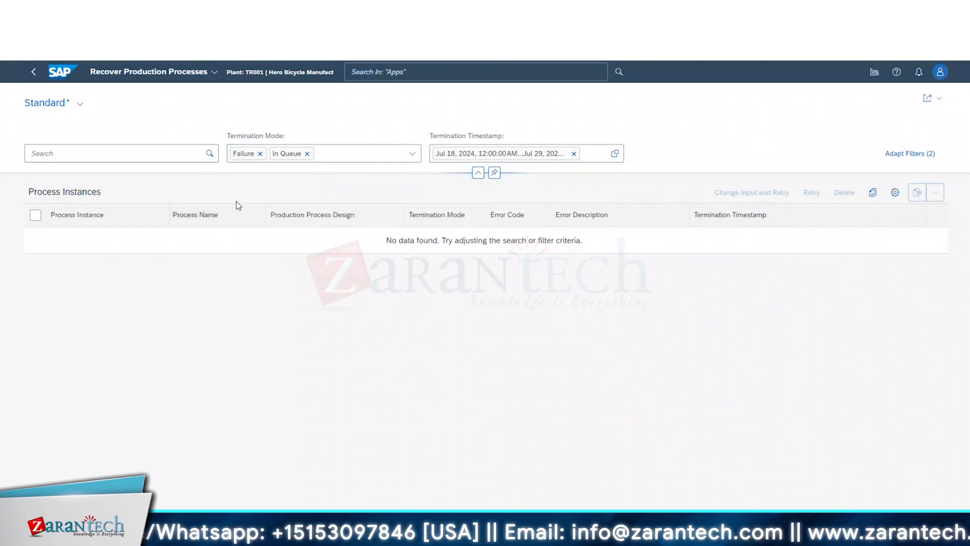
Examine the comparison operators for an added and an existing Termination Timestamp condition, clear the conditions, and cancel the dialog
click(615, 153)
click(685, 180)
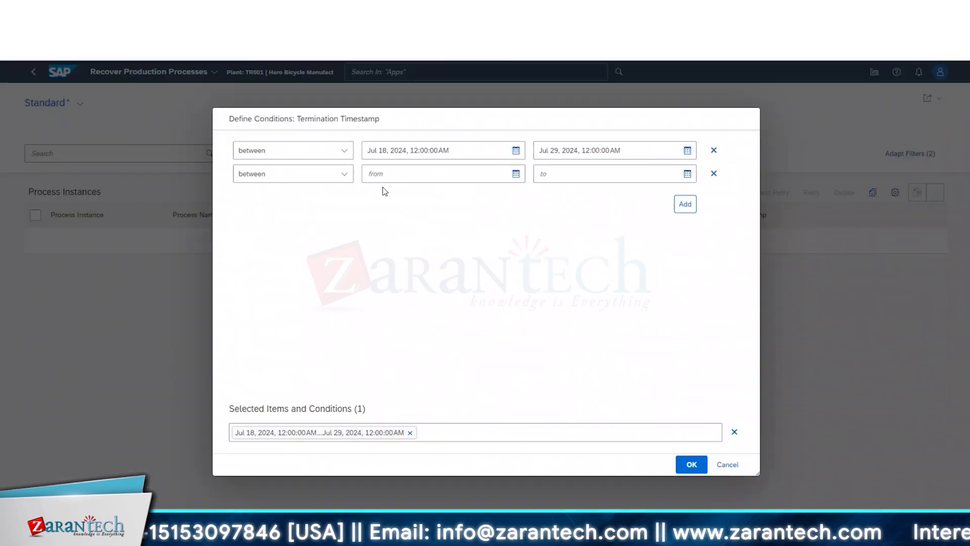
click(349, 177)
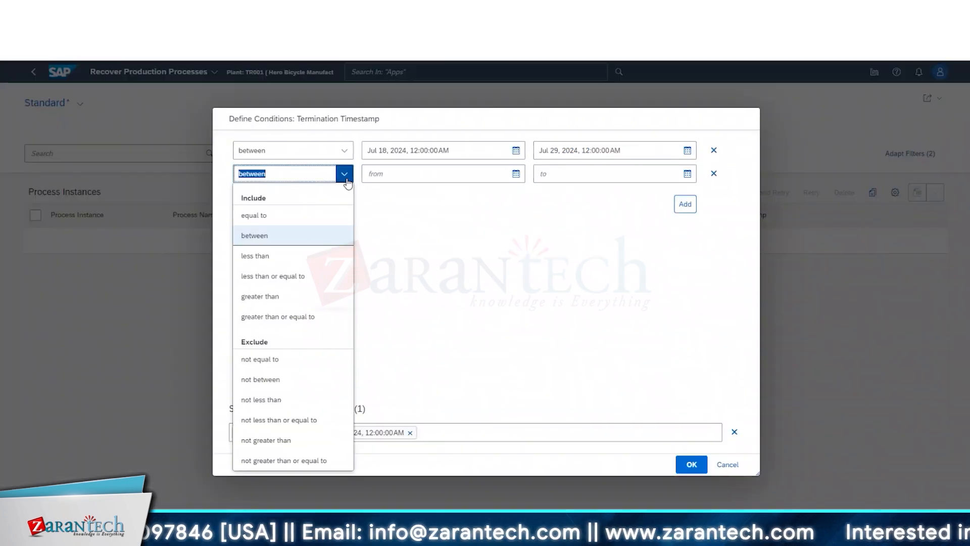
click(346, 177)
click(346, 153)
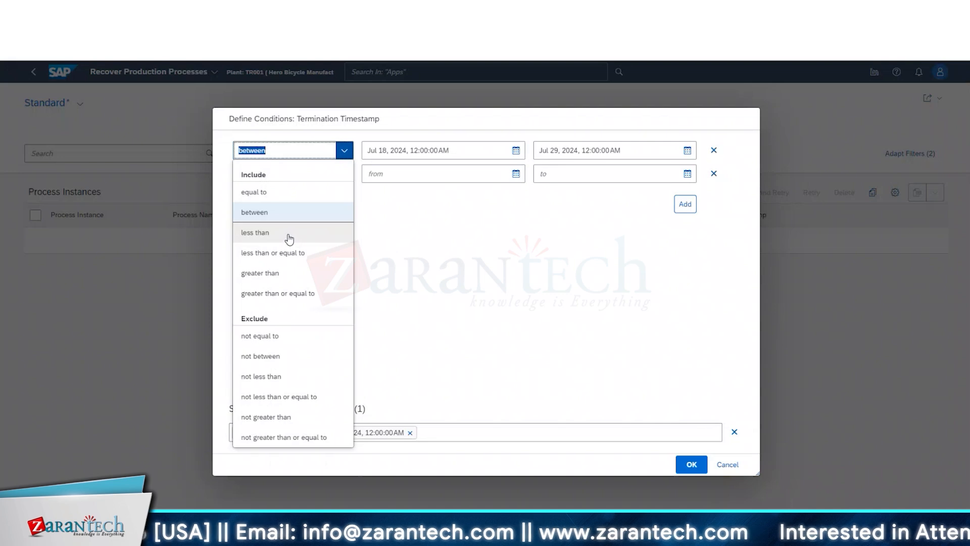
click(734, 432)
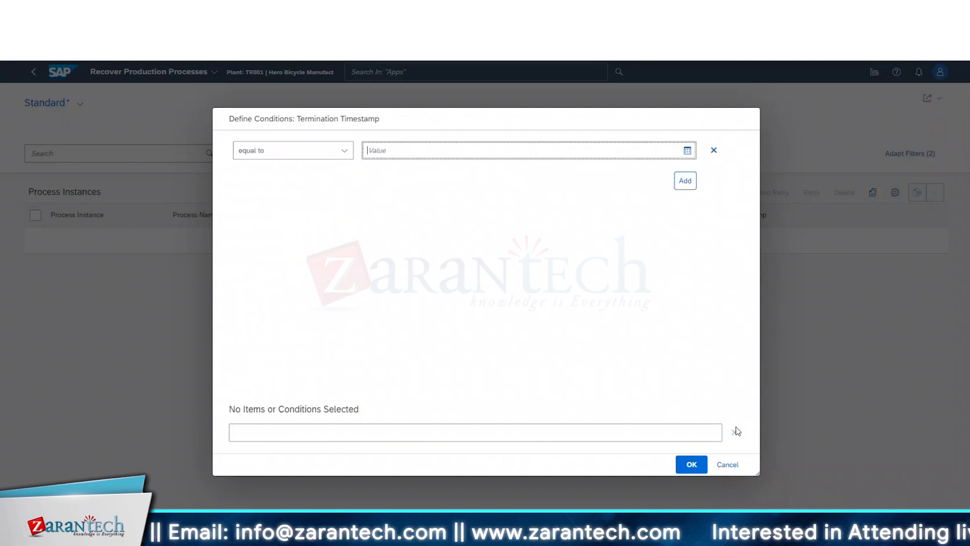
click(728, 464)
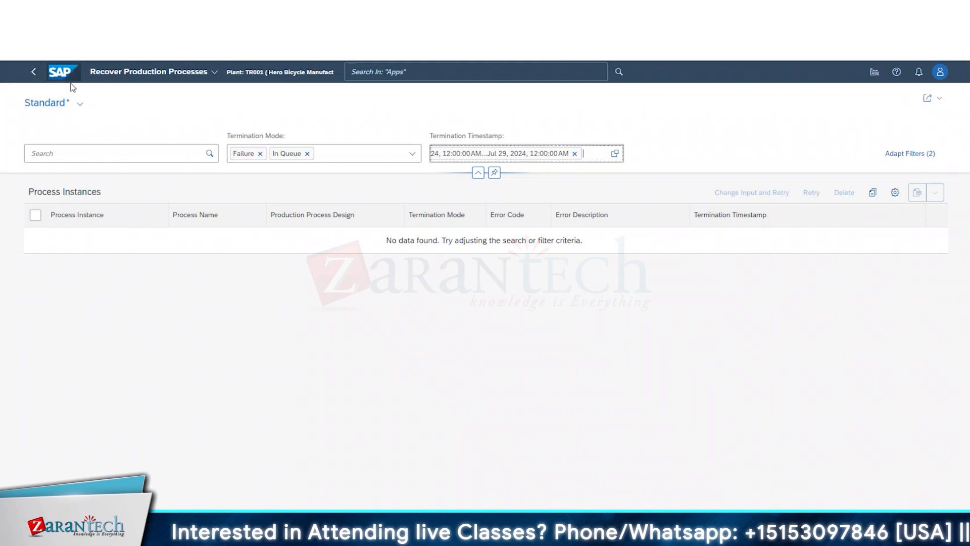
Clear the Termination Timestamp filter and remove both In Queue and Failure from the Termination Mode filter
click(577, 154)
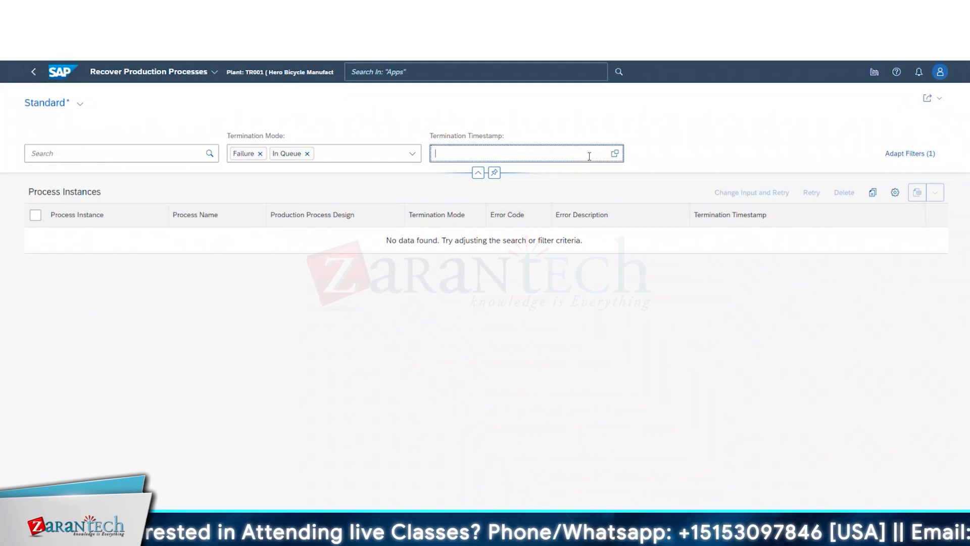
click(307, 154)
click(260, 153)
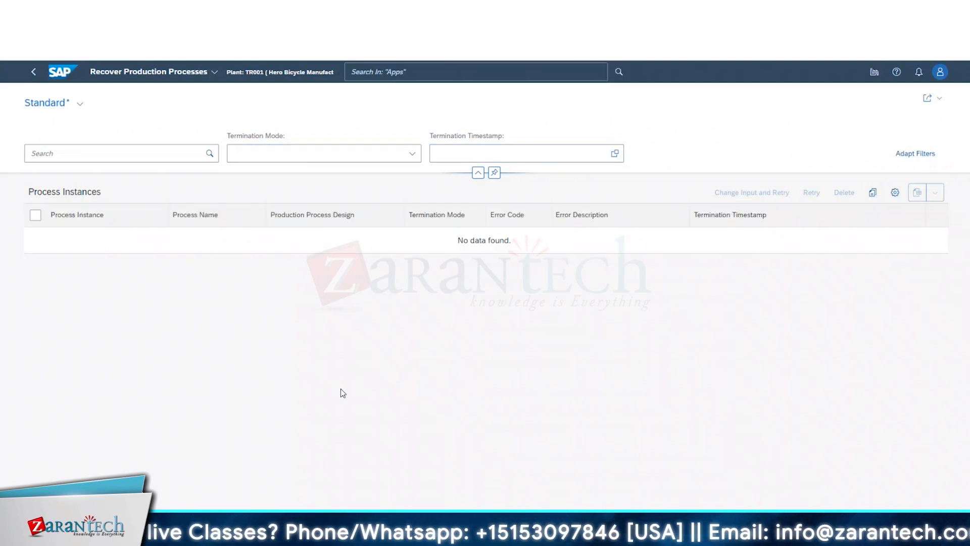
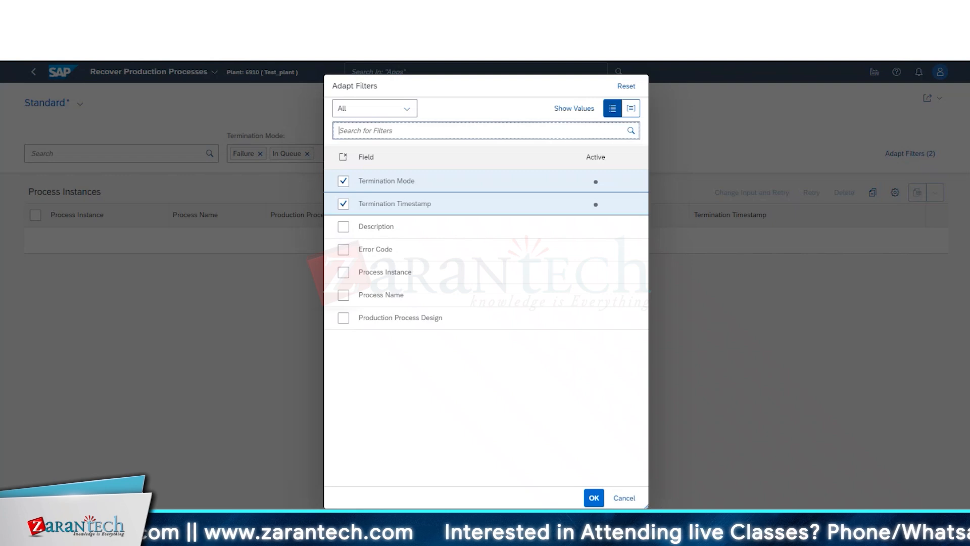
Add the Process Instance, Process Name and Production Process Design filters, and select the process instance ID of the failed TEST_SFC#9 in Monitor Production Processes
click(343, 272)
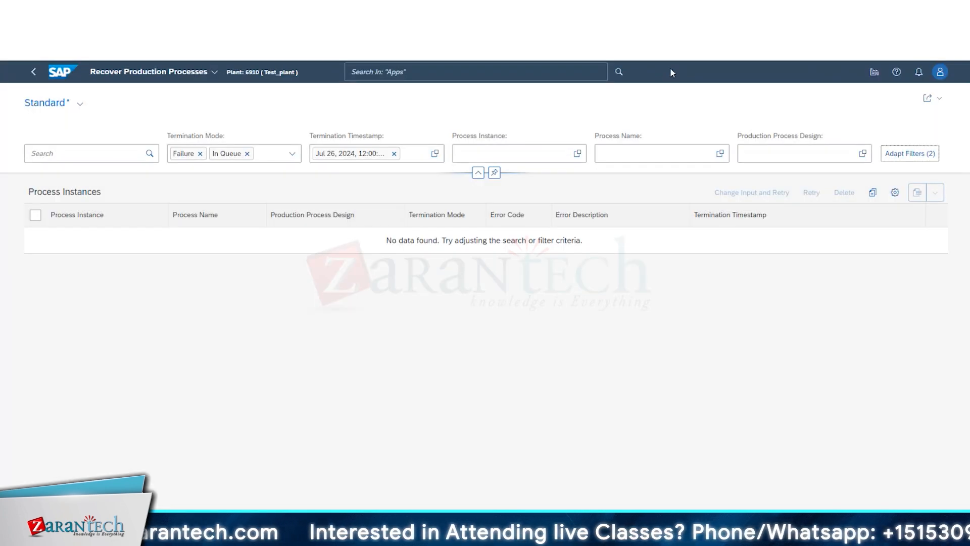
click(238, 335)
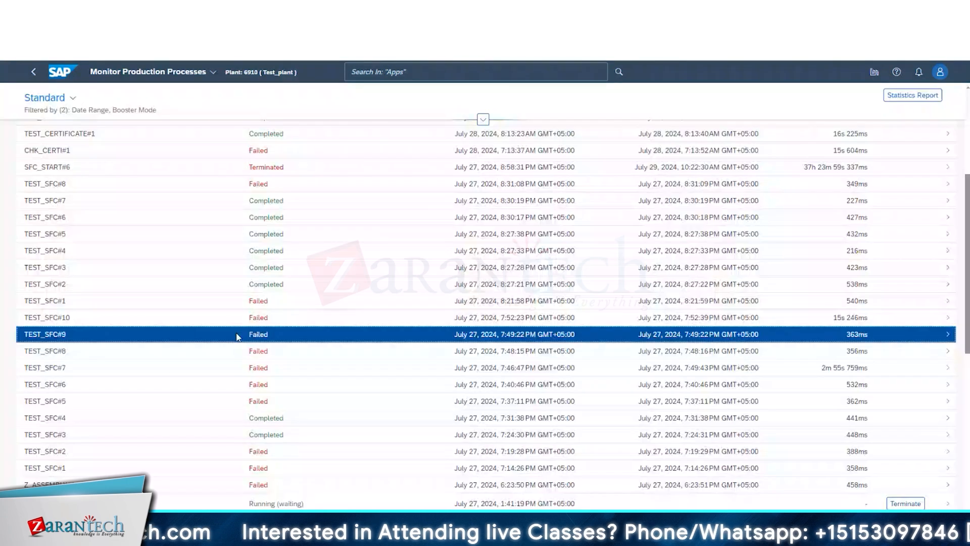
drag(94, 138, 225, 138)
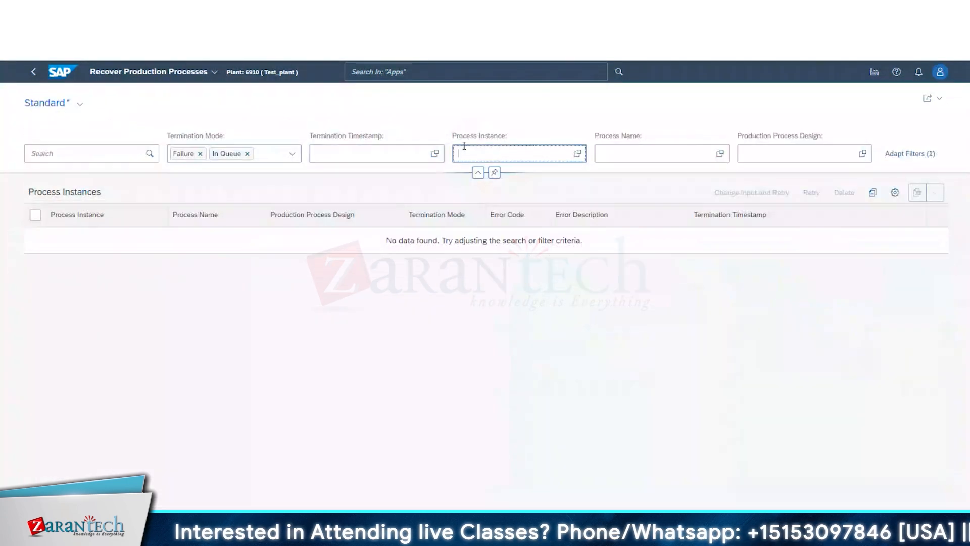
Filter the Recover Production Processes list with a Process Instance condition that contains the copied TEST_SFC#9 instance ID
click(577, 154)
click(386, 152)
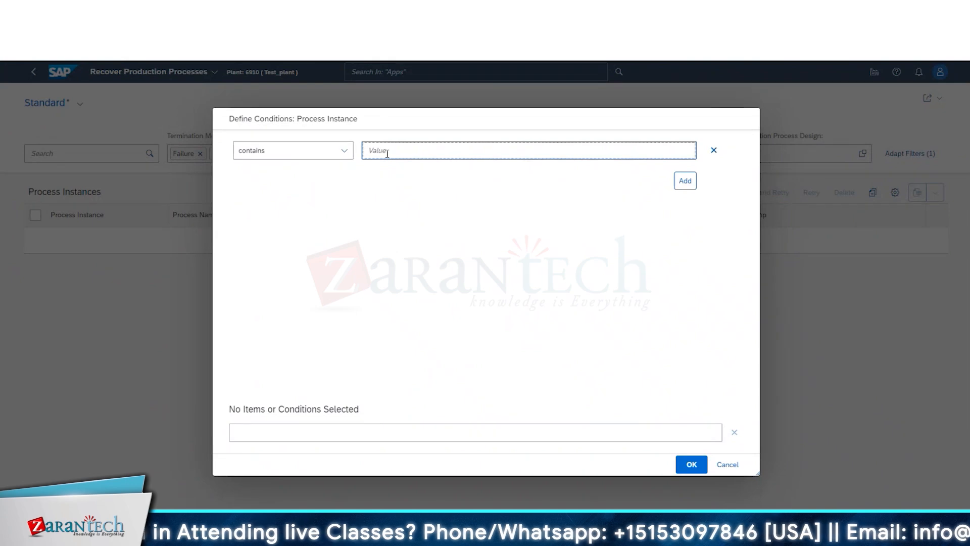
key(ctrl+v)
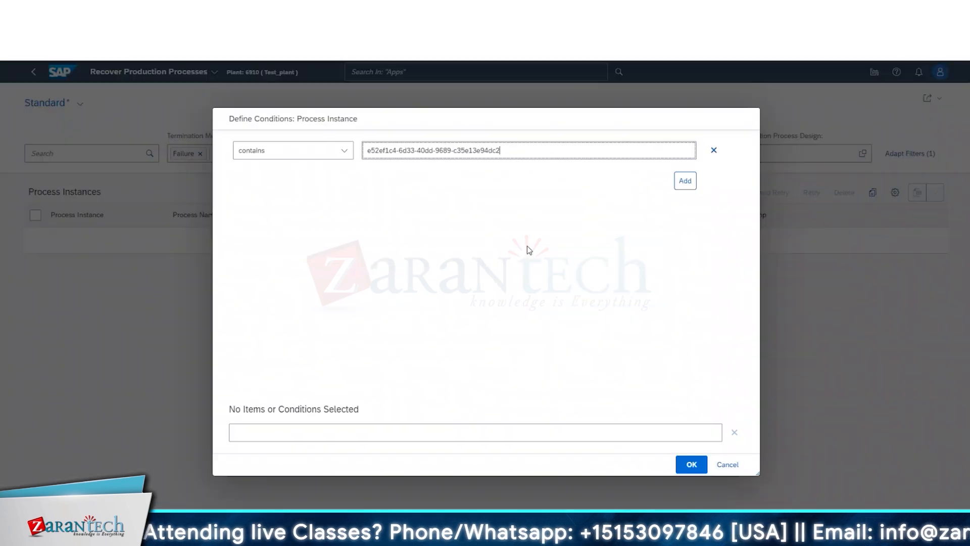
click(692, 464)
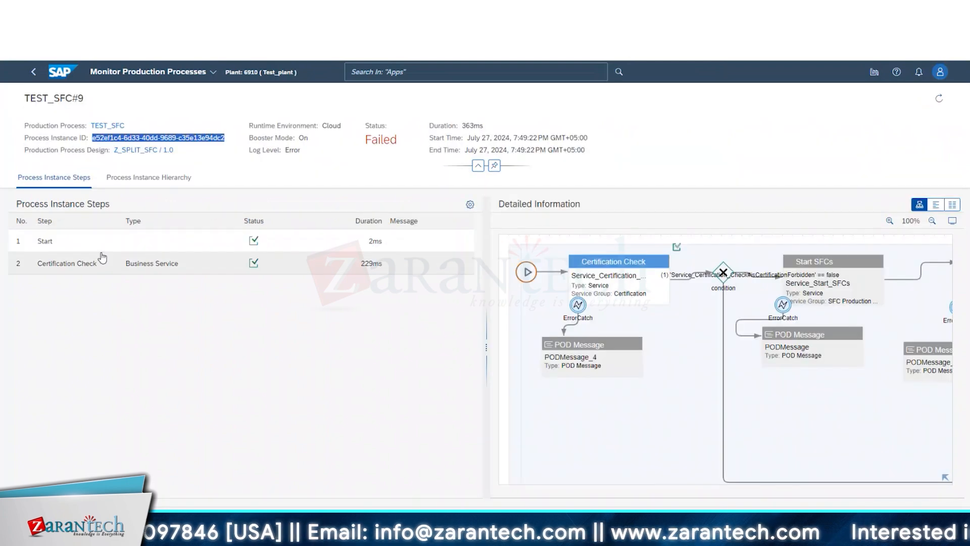
Try to open the Z_SPLIT_SFC / 1.0 production process design from TEST_SFC#9, and look through the list of plants
click(155, 150)
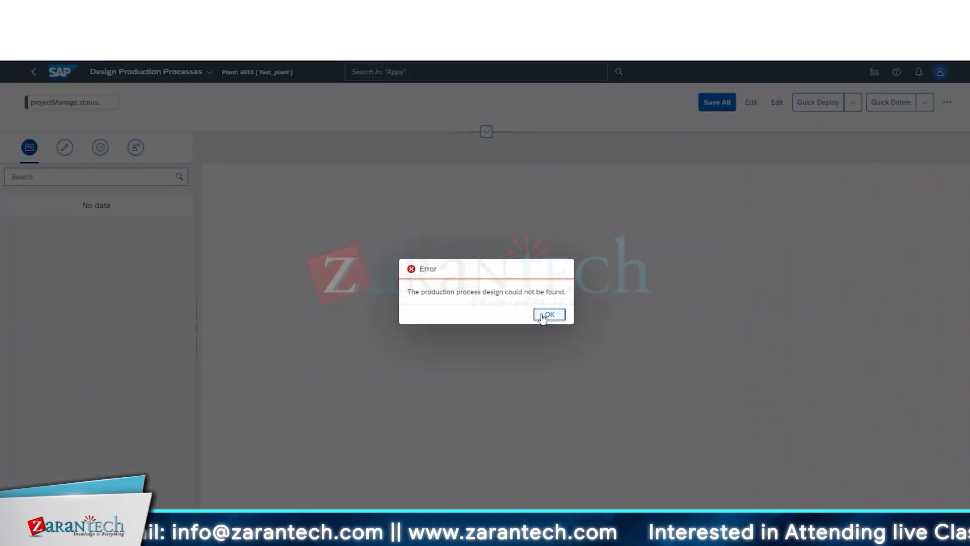
click(542, 316)
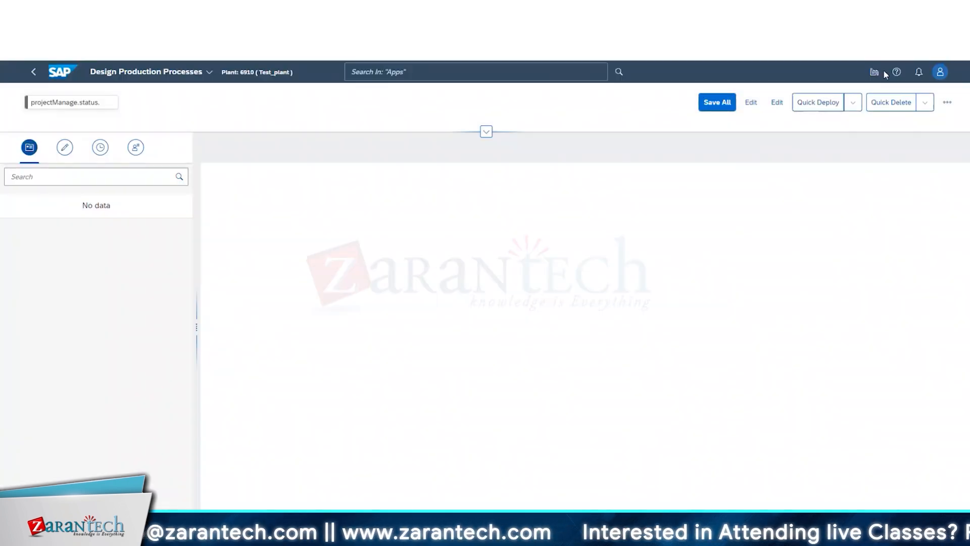
click(878, 74)
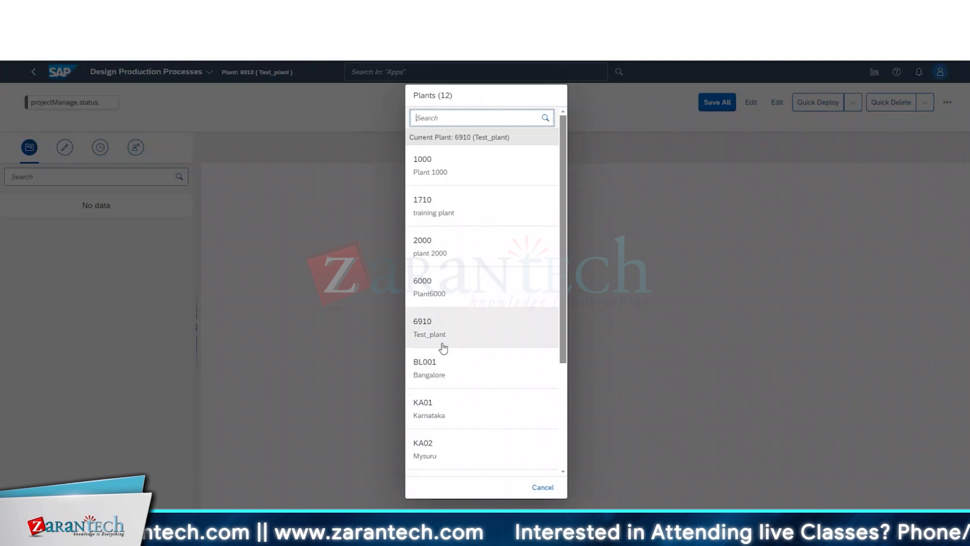
scroll(465, 224, down, 5)
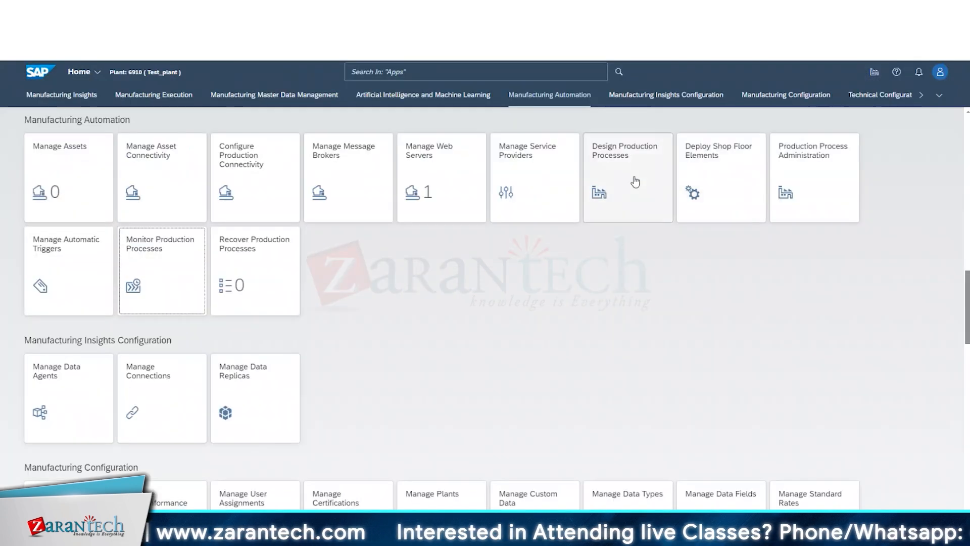
Open the cert_check cloud process of the K_Certificate_check design in Design Production Processes
click(633, 183)
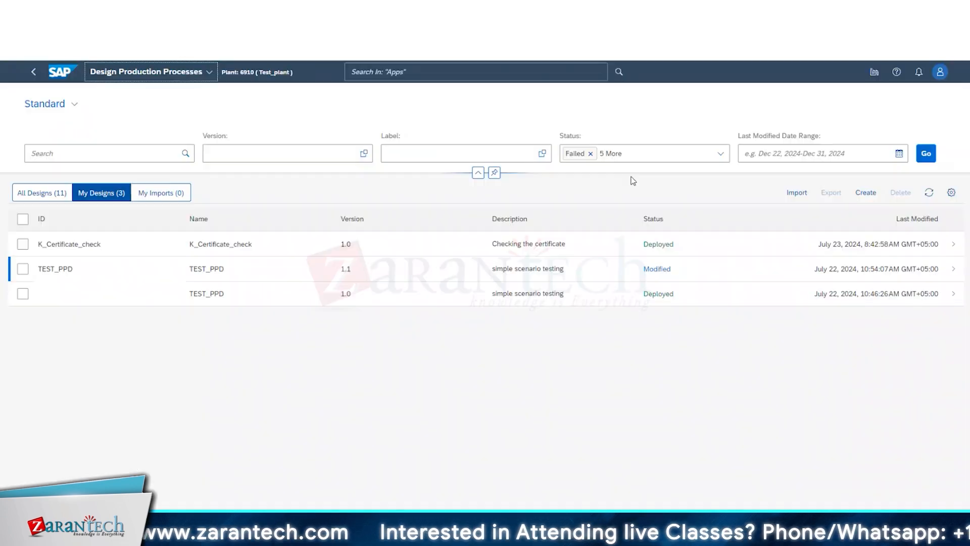
click(271, 246)
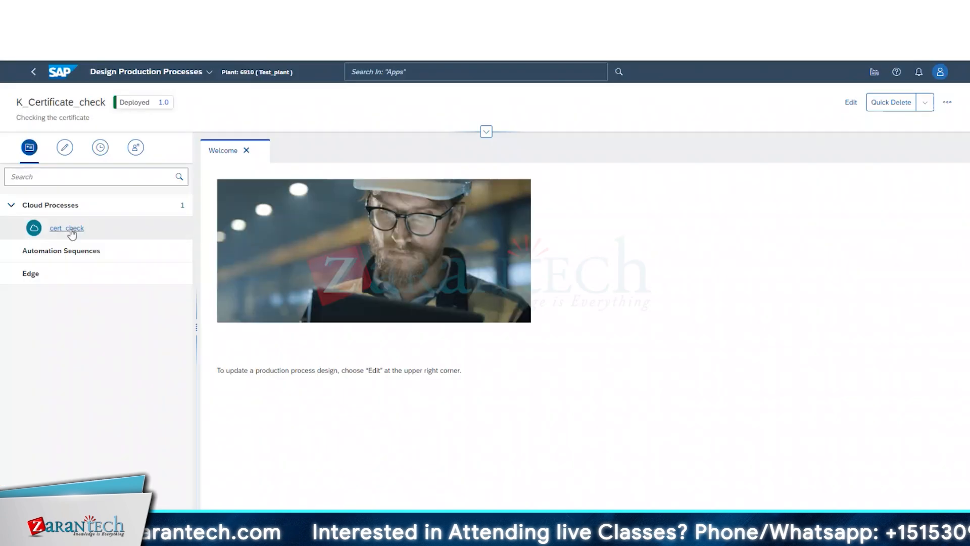
click(71, 230)
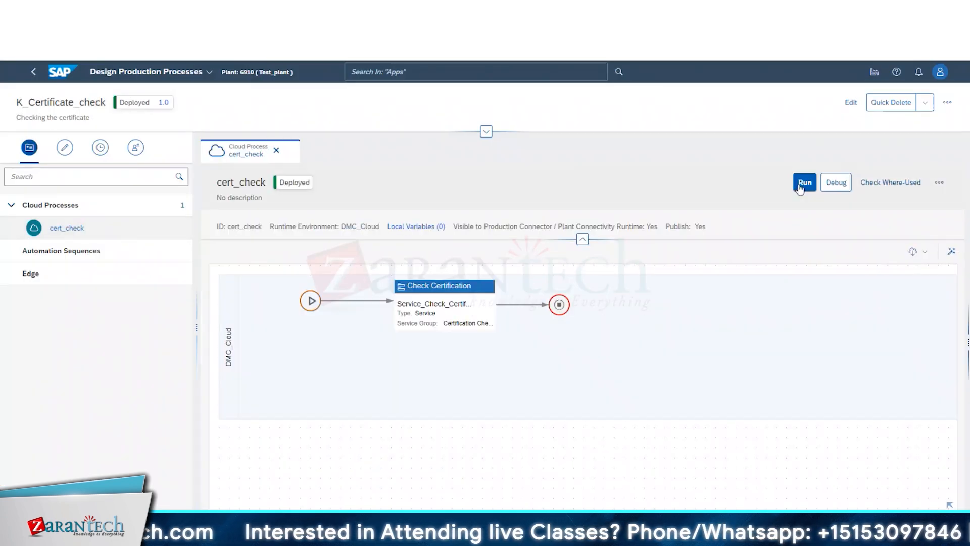
Run cert_check as an asynchronous call with plant yfreug, operation sfs, operationVersion ert and userID ert
click(800, 185)
click(593, 291)
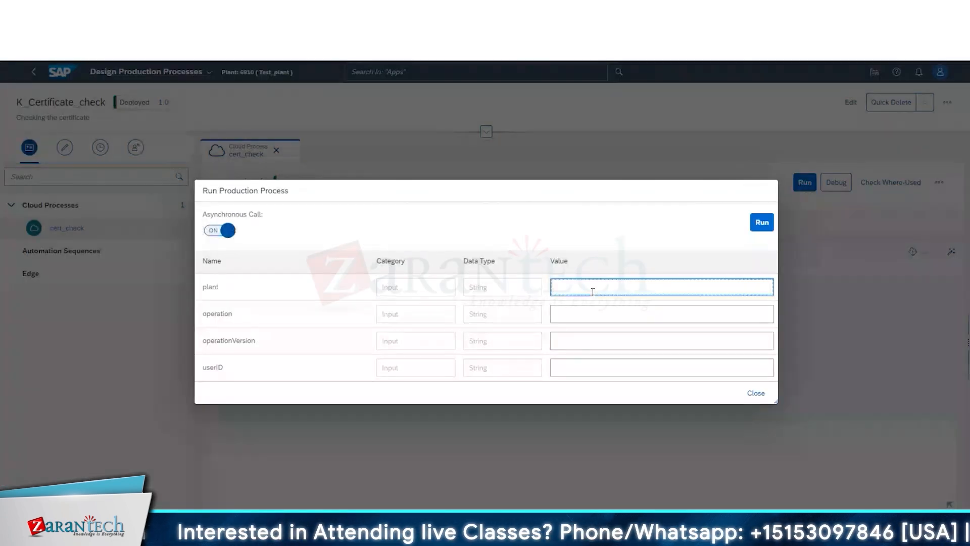
text(yfreug)
click(596, 322)
text(sfs)
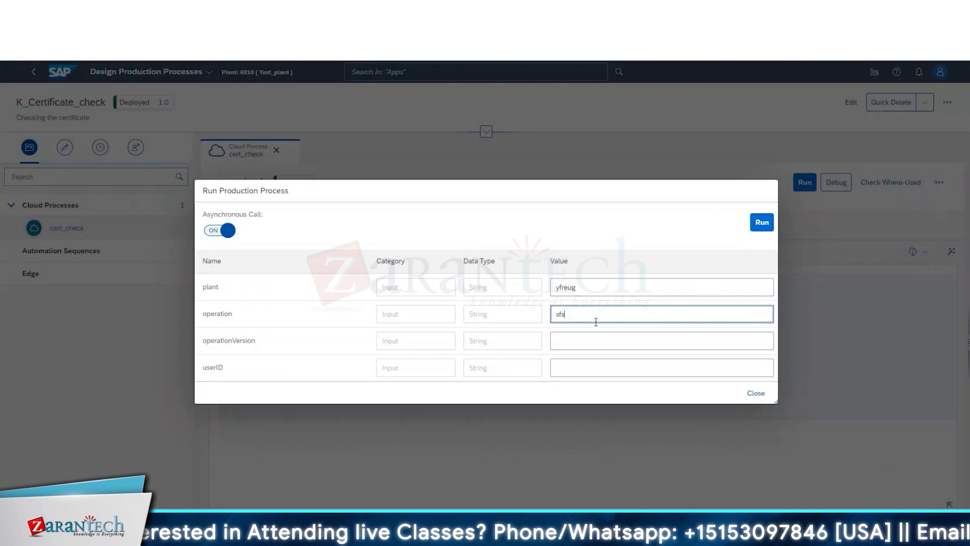
click(586, 341)
text(ert)
click(576, 368)
text(ert)
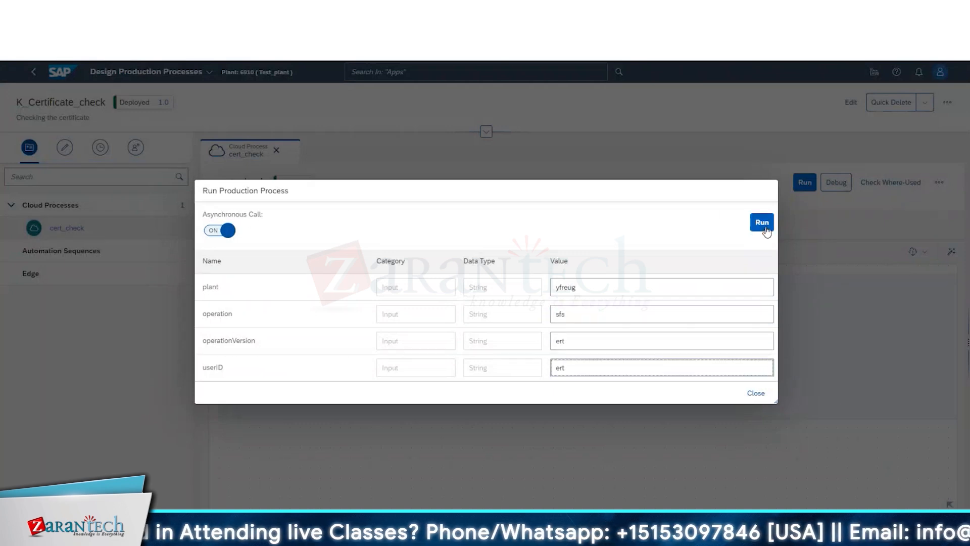
click(762, 223)
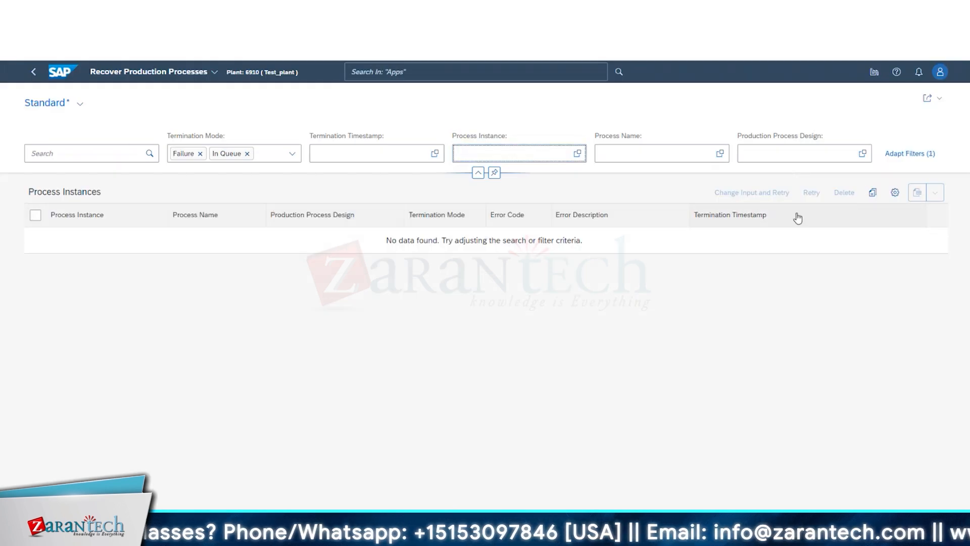
Reload Recover Production Processes, and open the failed cert_check#4 instance in Monitor Production Processes
key(F5)
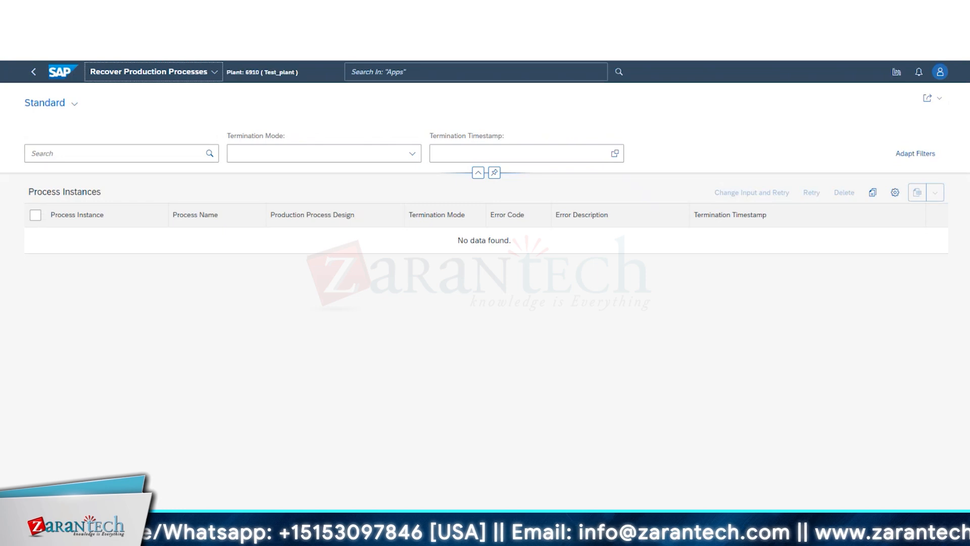
key(ctrl+t)
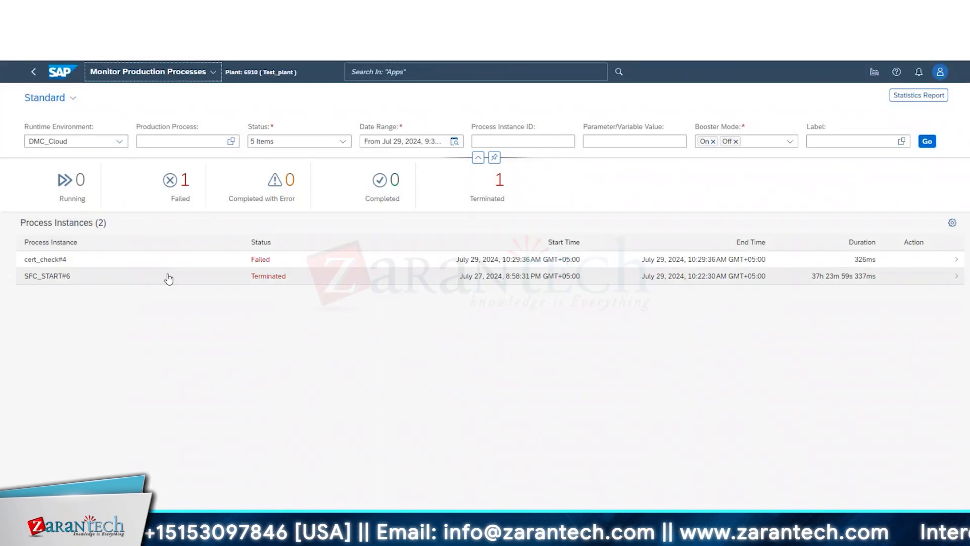
click(208, 263)
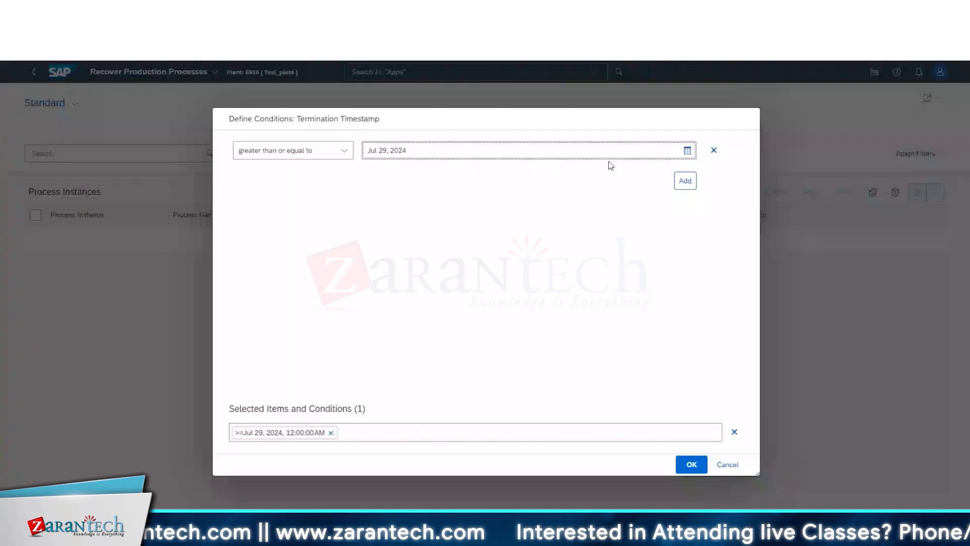
Apply a Termination Timestamp filter of greater than or equal to Jul 29, 2024, and clear it again
click(698, 467)
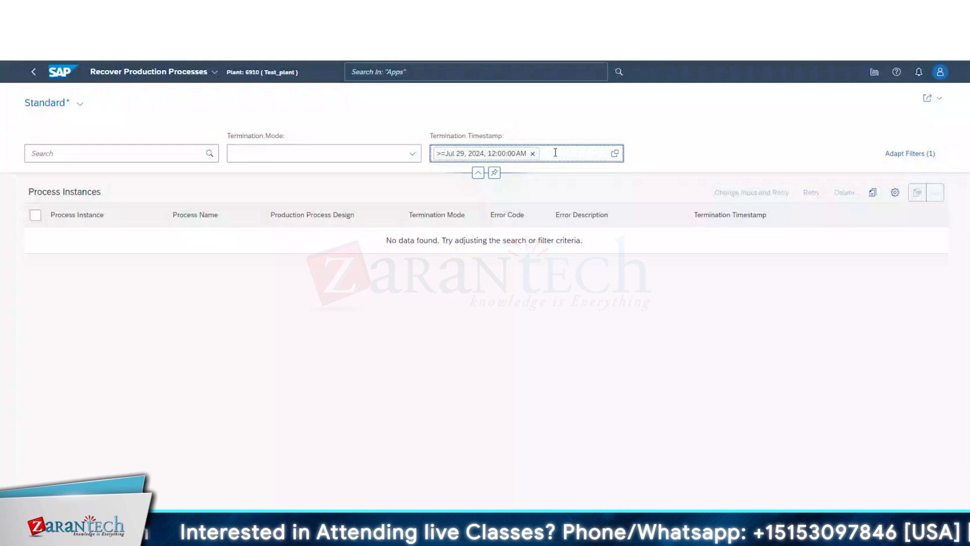
key(BackSpace)
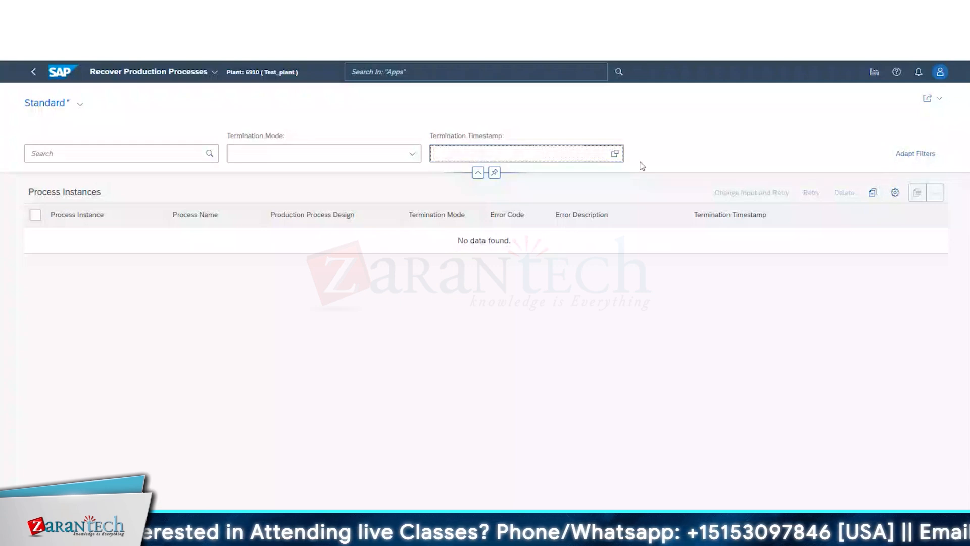